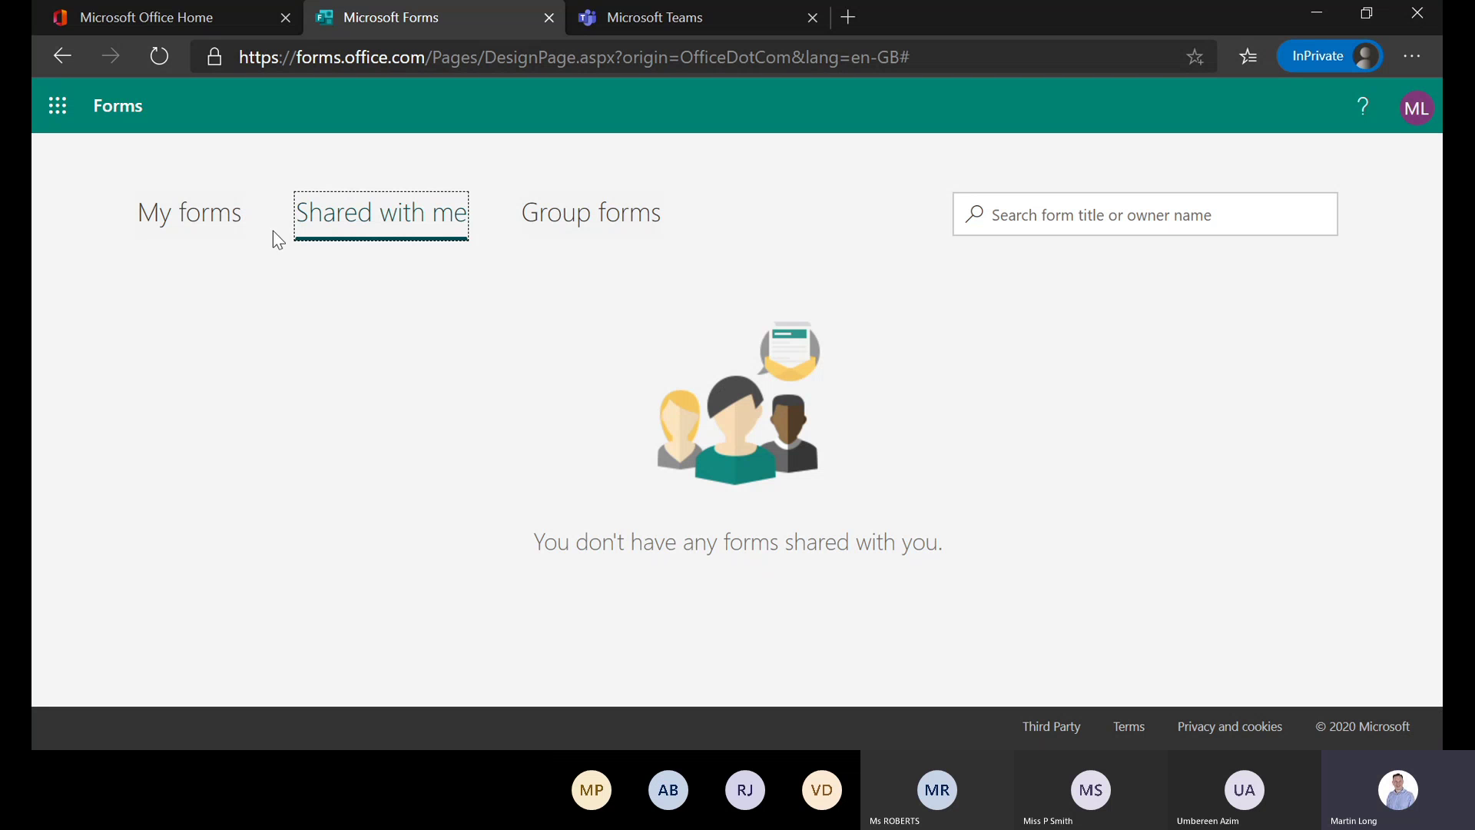
# Switch to the Office 365 home page and browse the full list of available apps in the app launcher
pyautogui.click(145, 16)
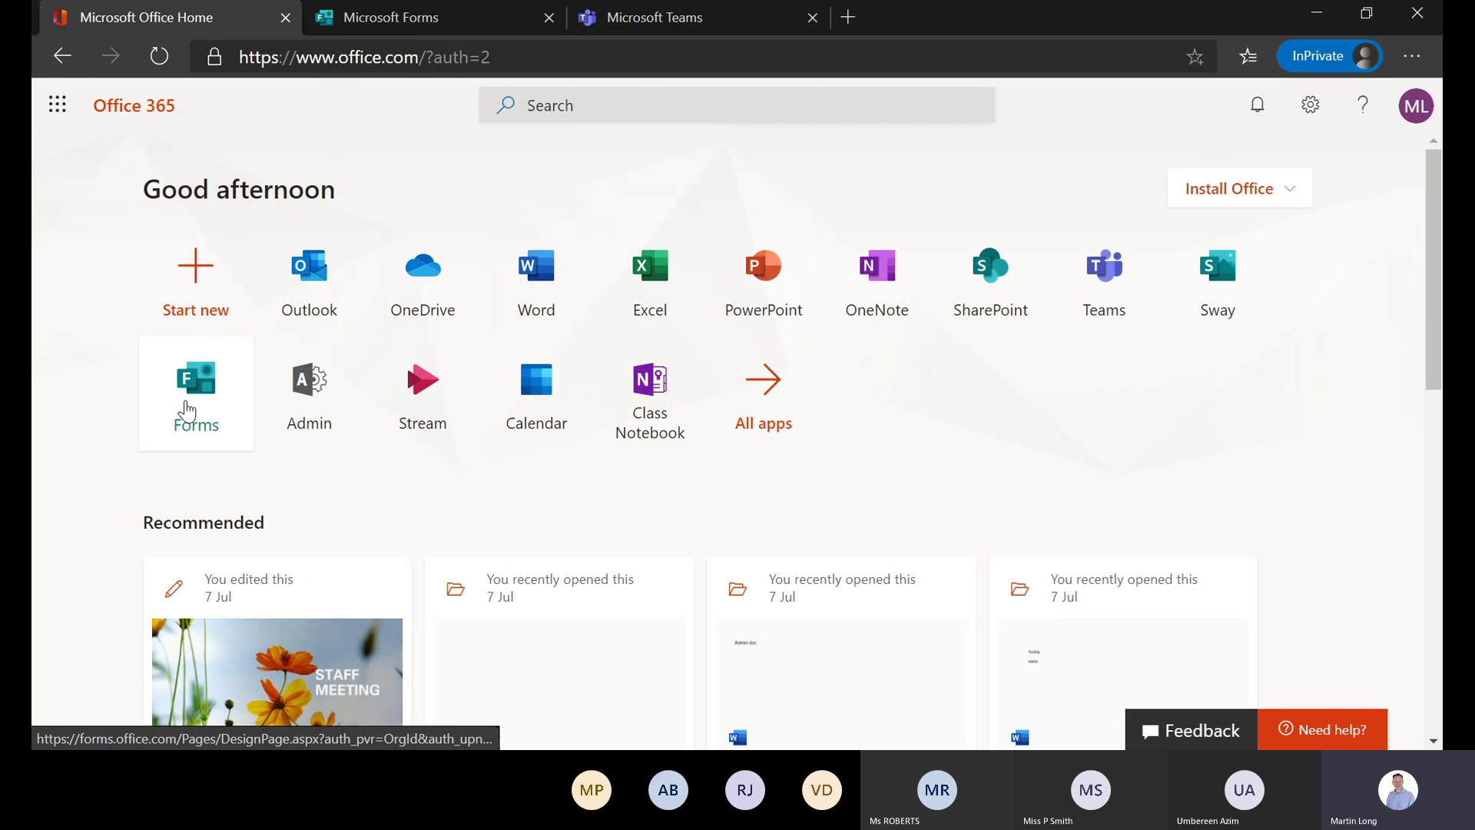
pyautogui.click(57, 106)
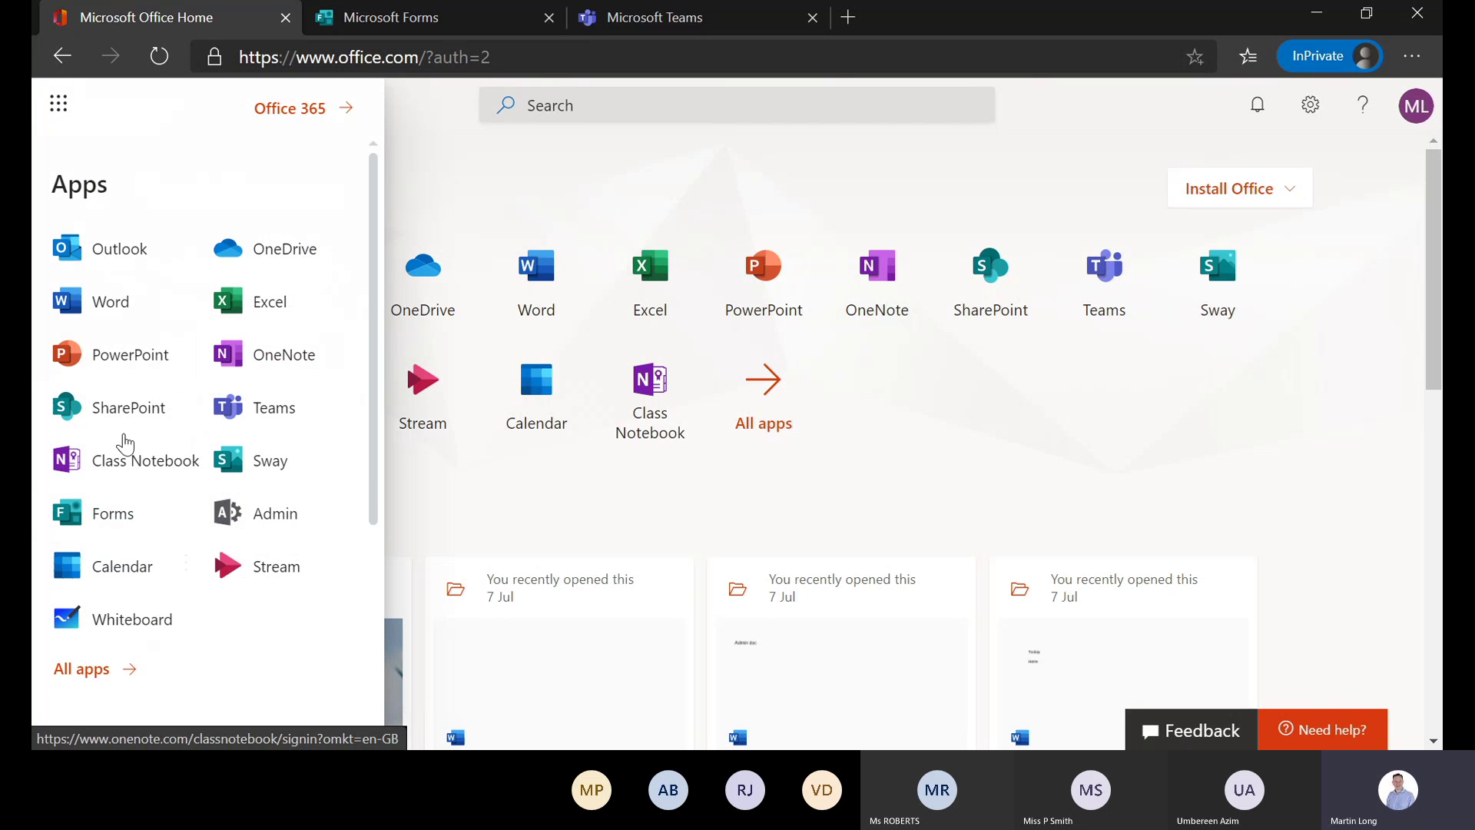
pyautogui.click(94, 676)
pyautogui.scroll(-5, 135, 588)
pyautogui.scroll(5, 135, 589)
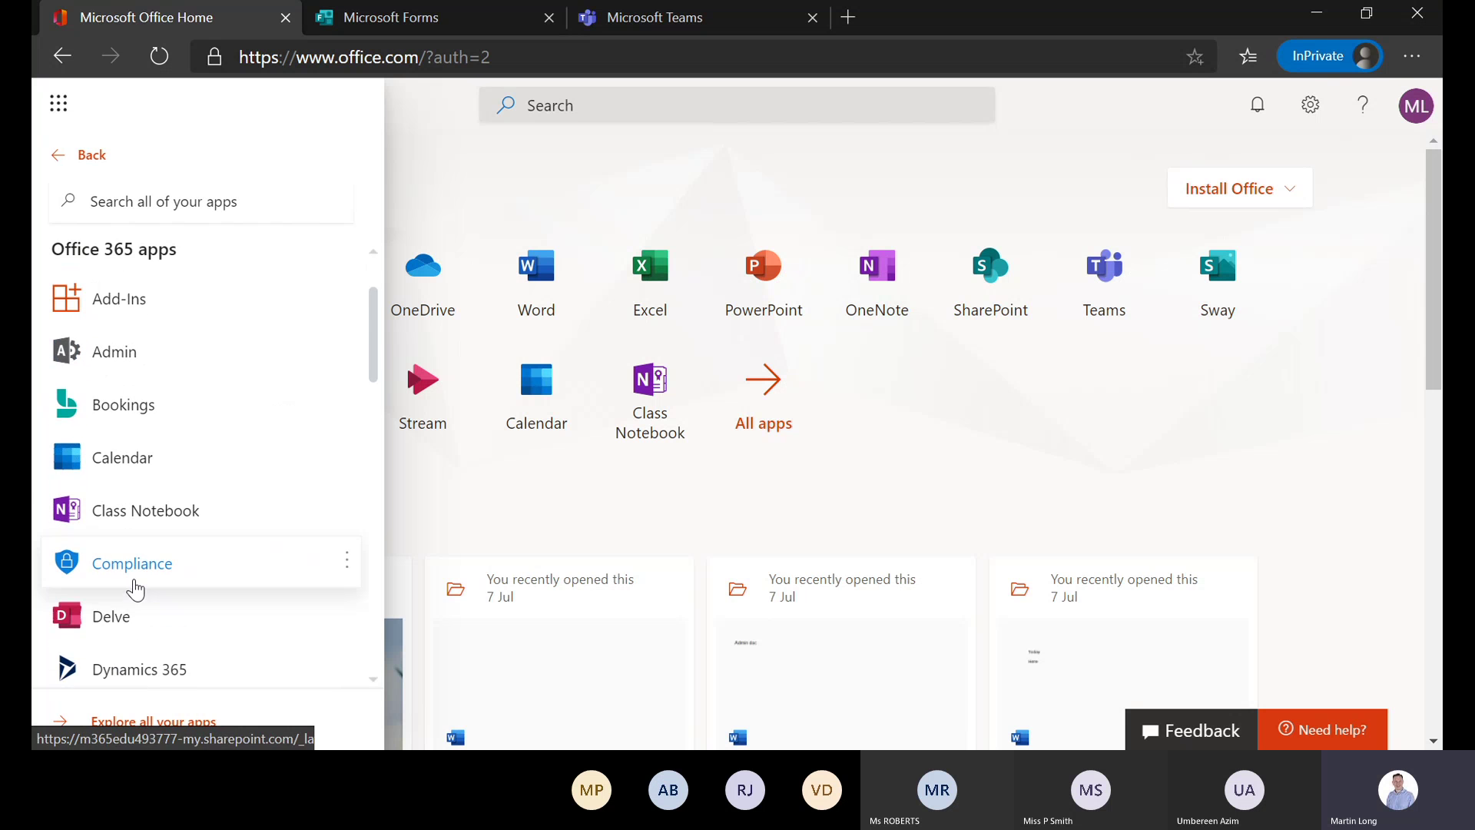
pyautogui.click(77, 156)
# Return to Microsoft Forms and look through the personal, shared and group forms, ending on the personal forms
pyautogui.click(389, 5)
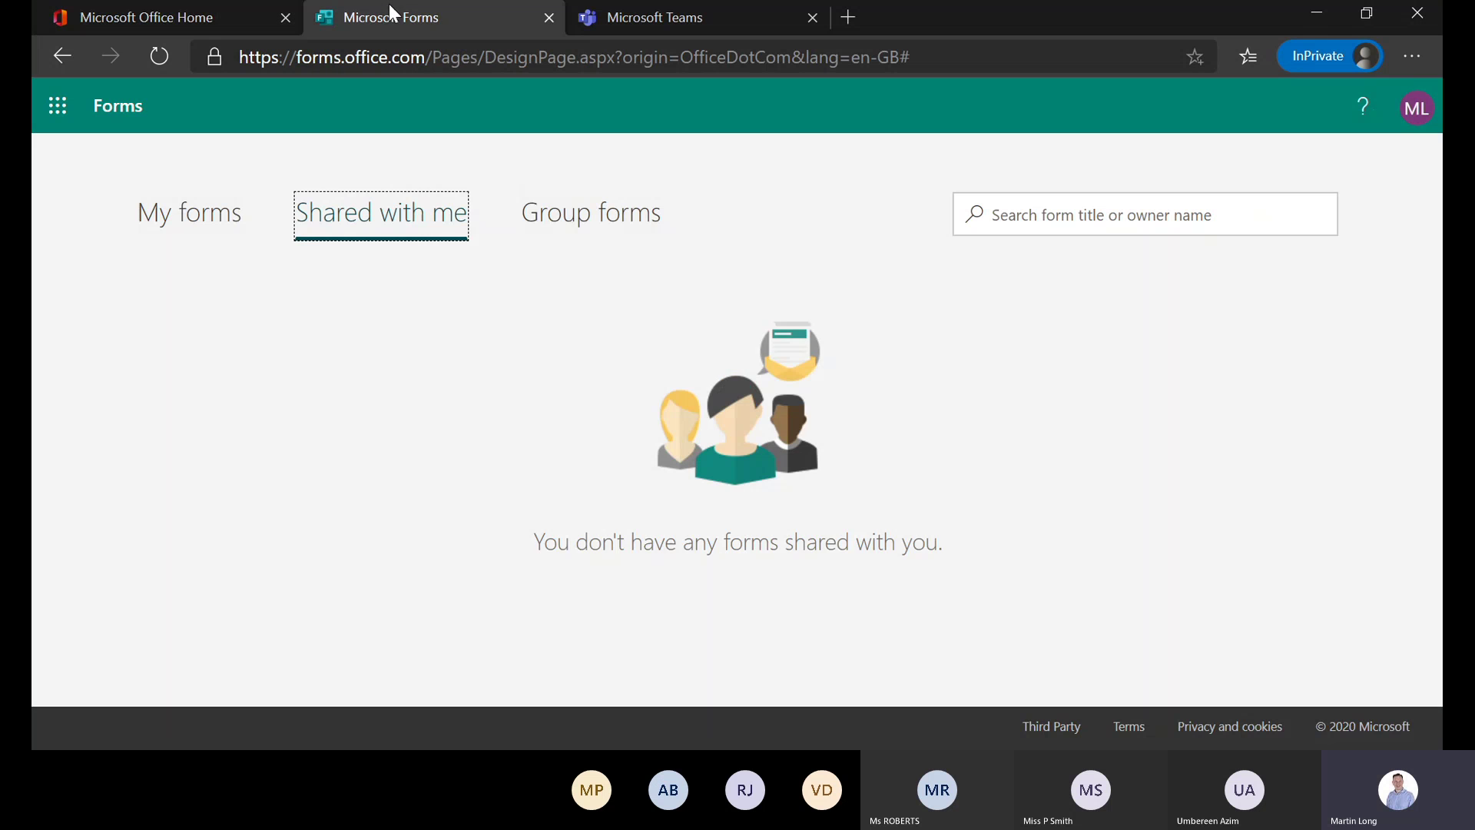
pyautogui.click(207, 223)
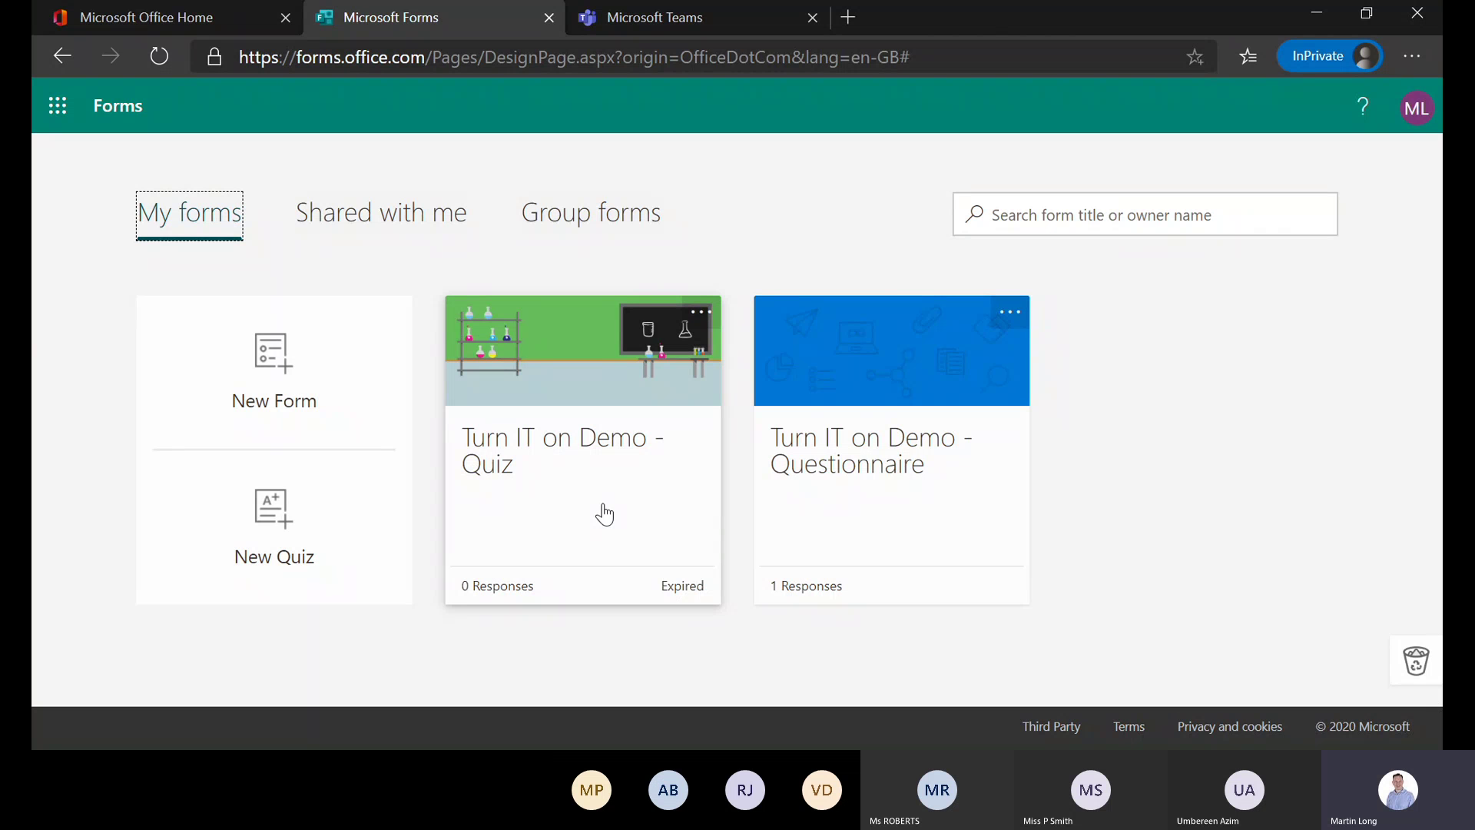
pyautogui.click(391, 211)
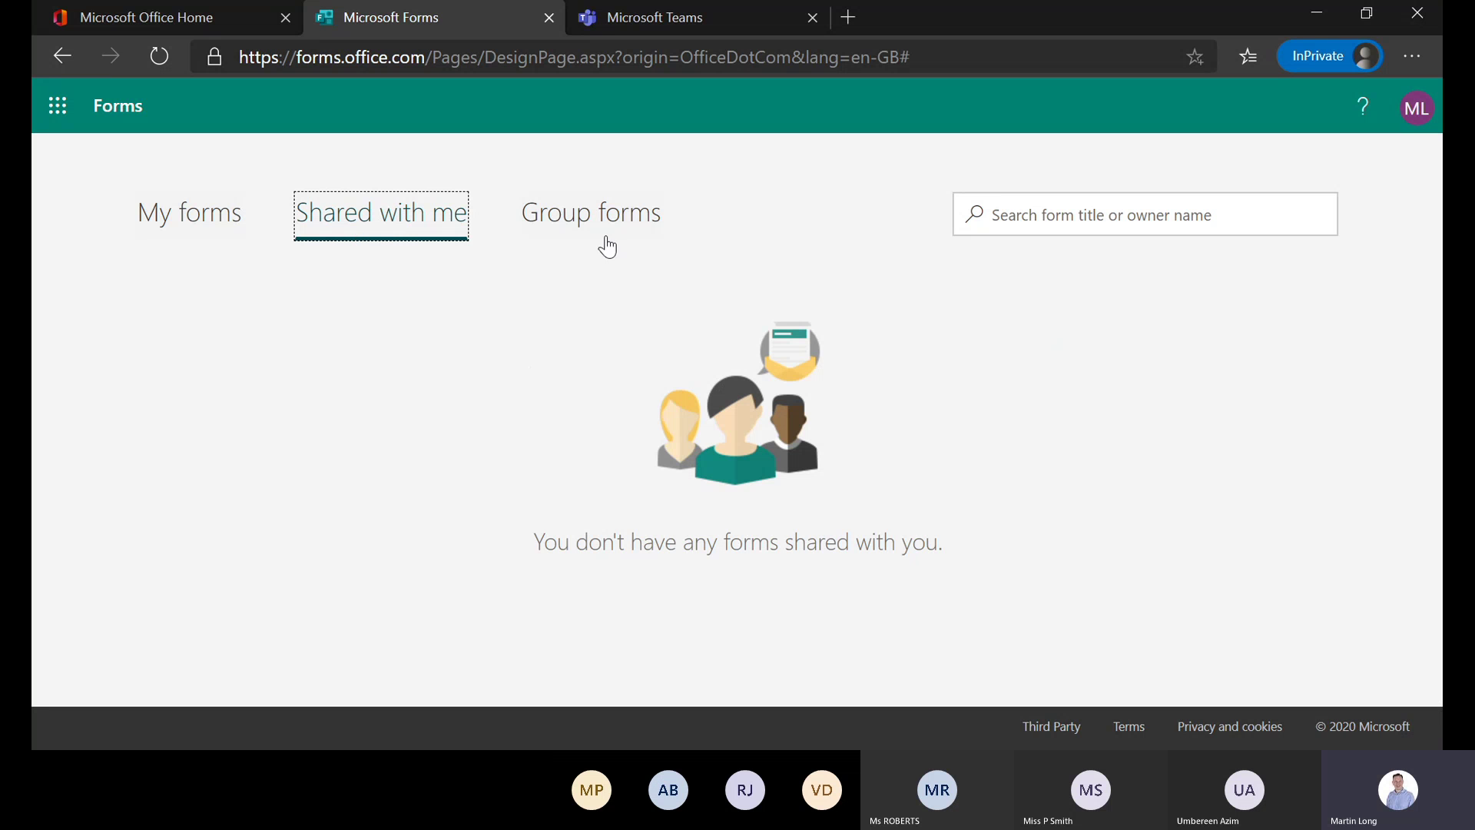
pyautogui.click(617, 221)
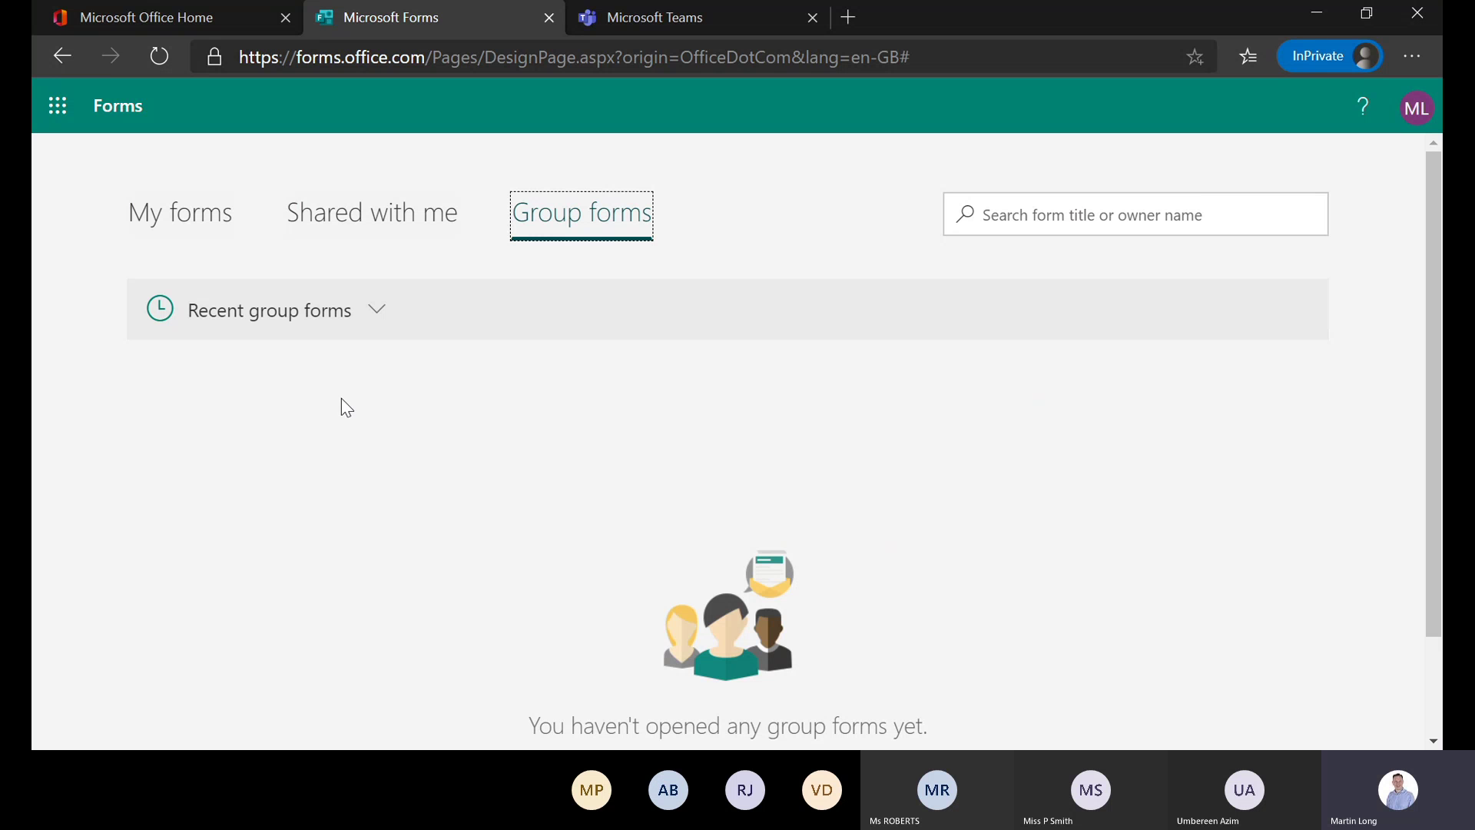
pyautogui.click(202, 234)
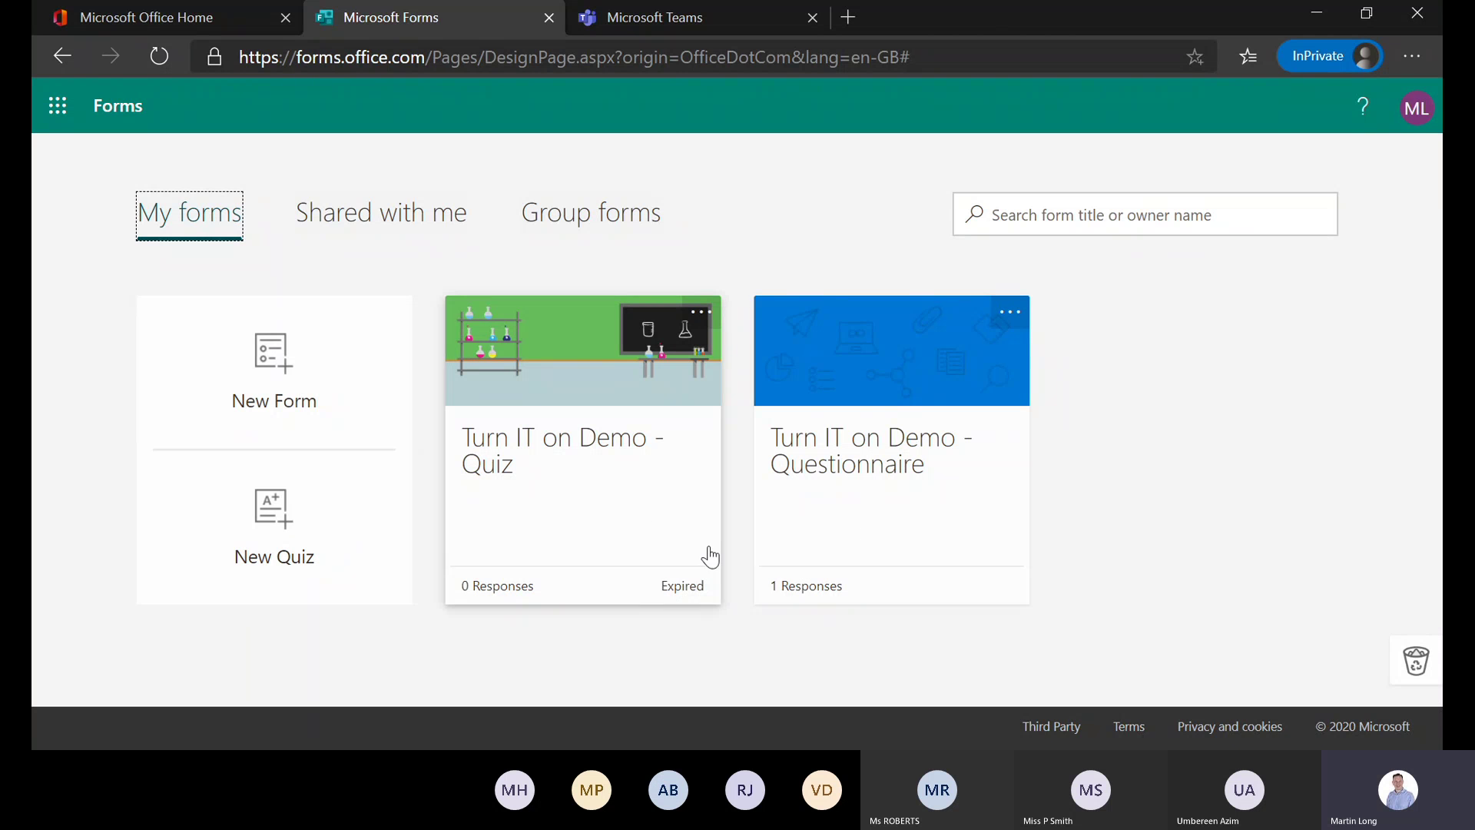
# Create a new form and title it "Test Form"
pyautogui.click(275, 351)
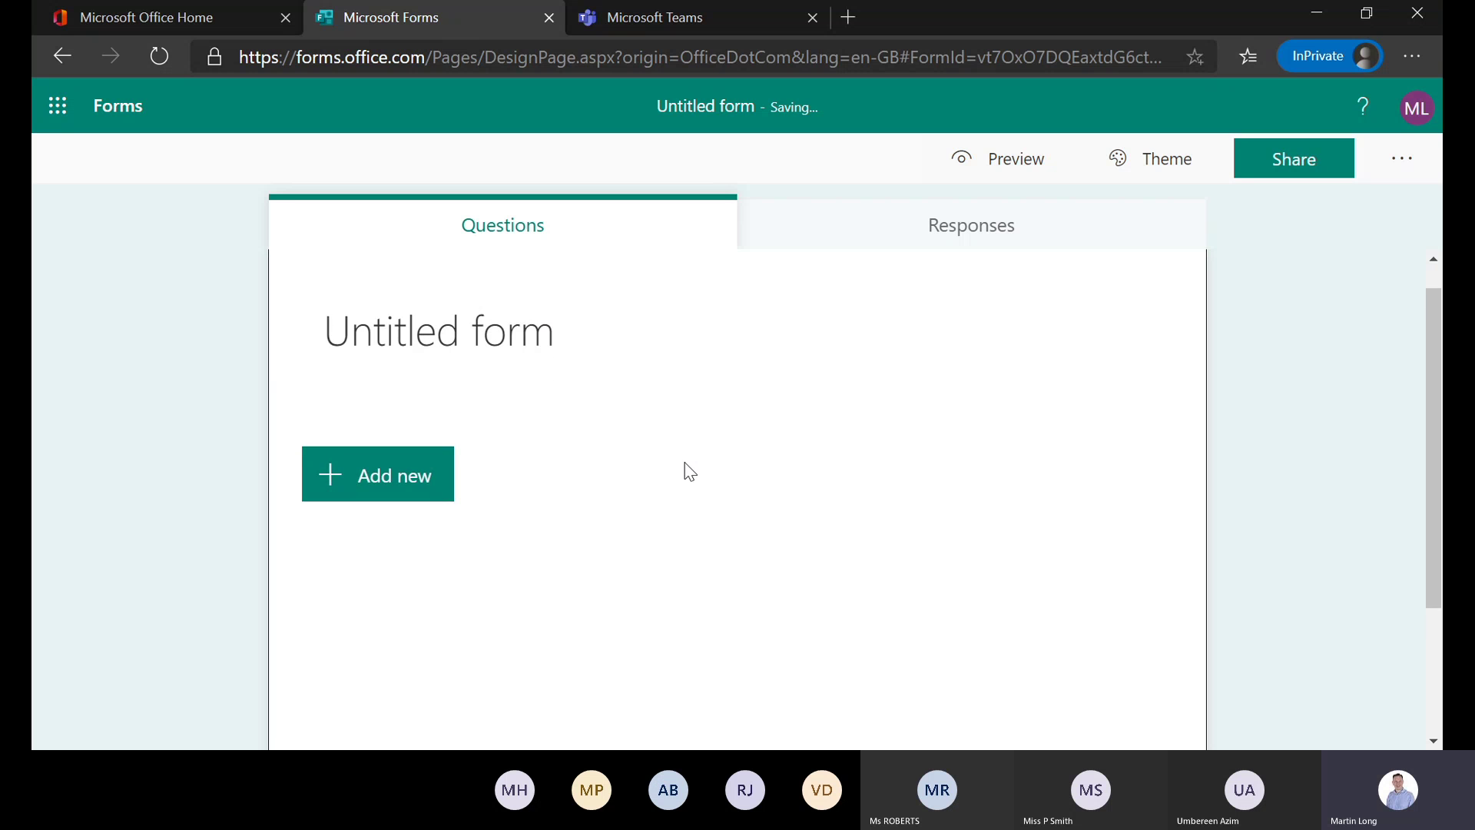
pyautogui.click(575, 357)
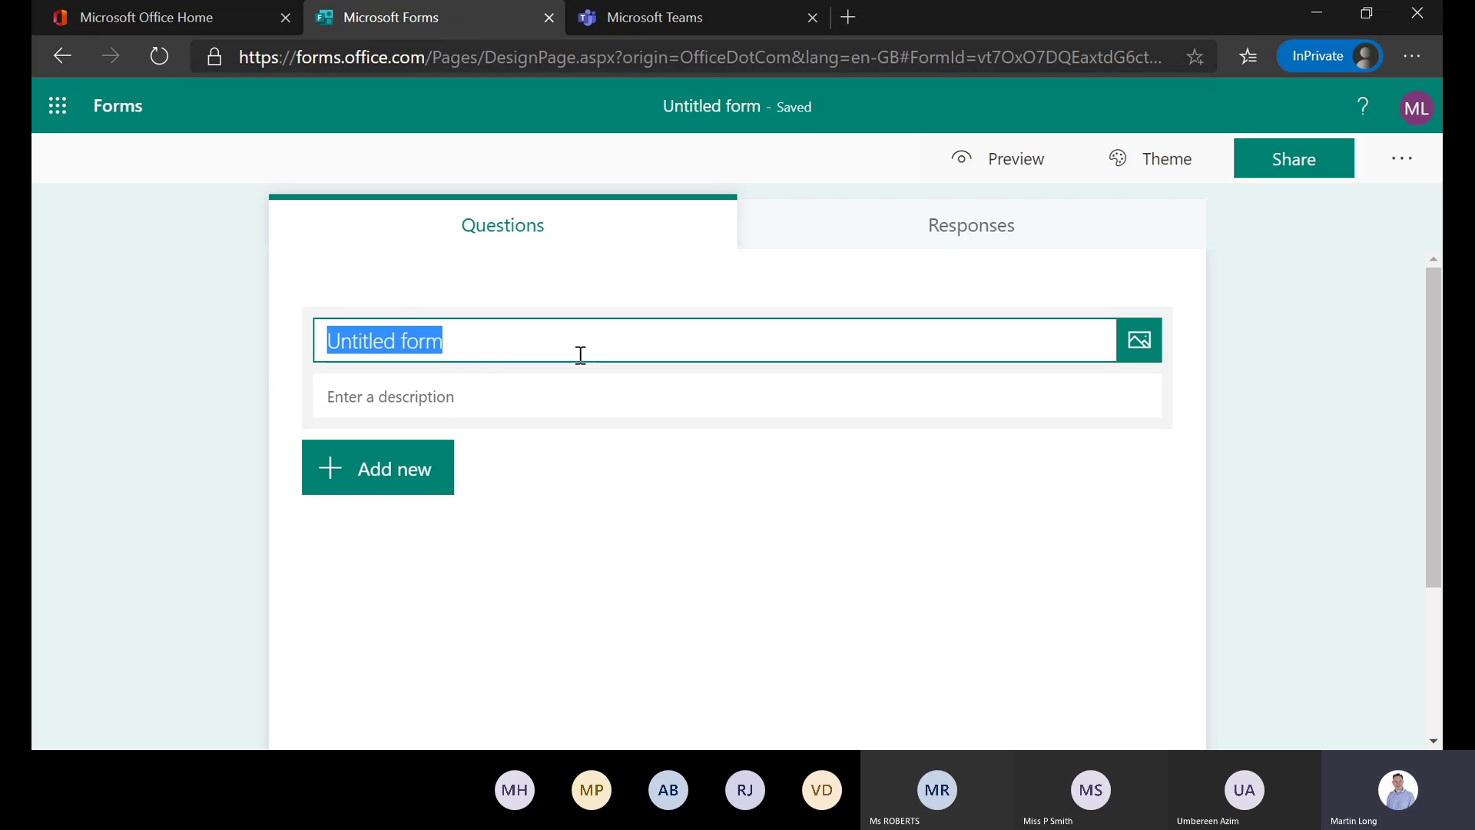
pyautogui.write('Test')
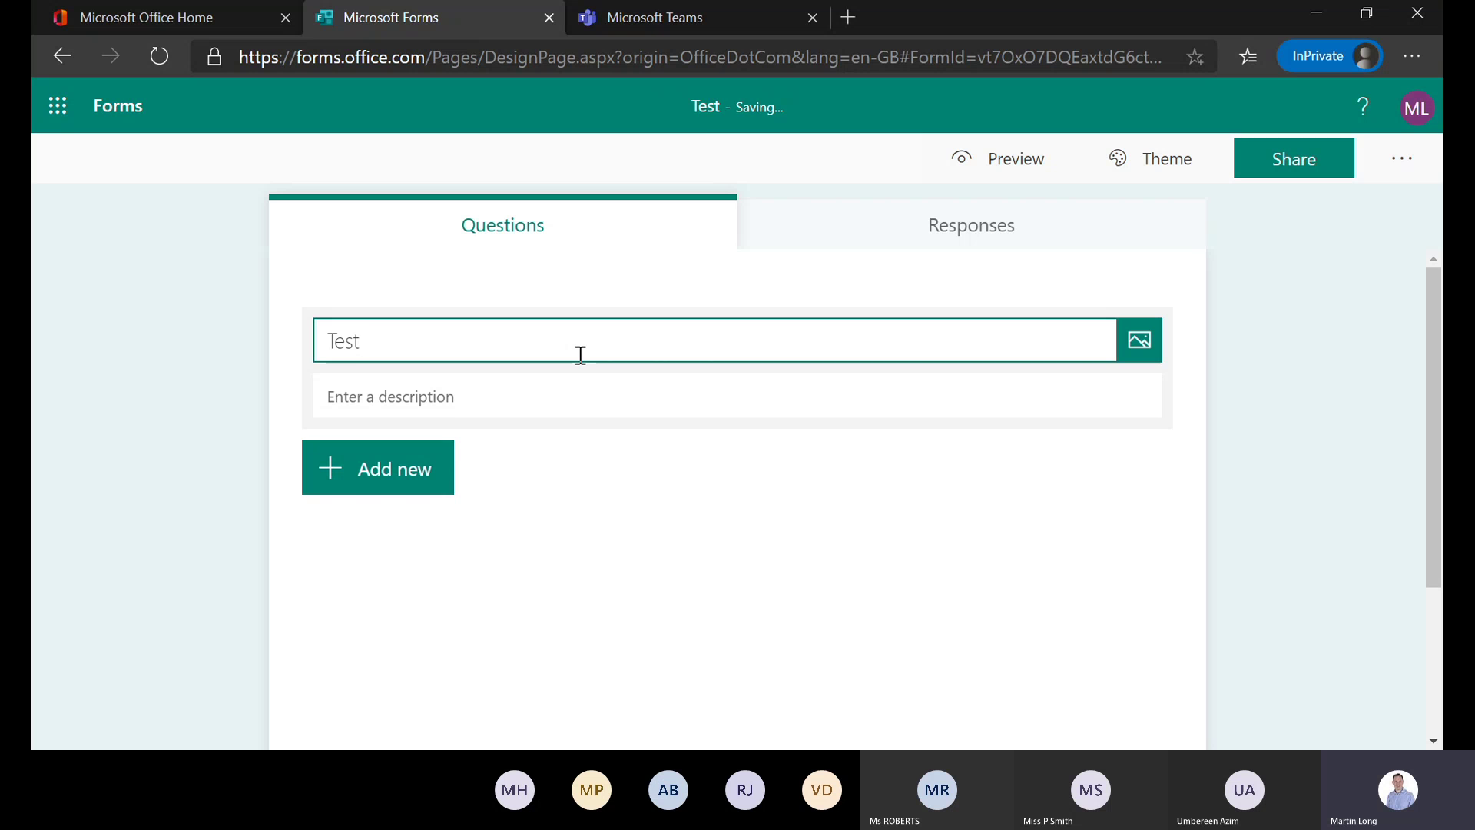
pyautogui.write(' Form')
pyautogui.scroll(-1, 561, 576)
pyautogui.scroll(1, 581, 556)
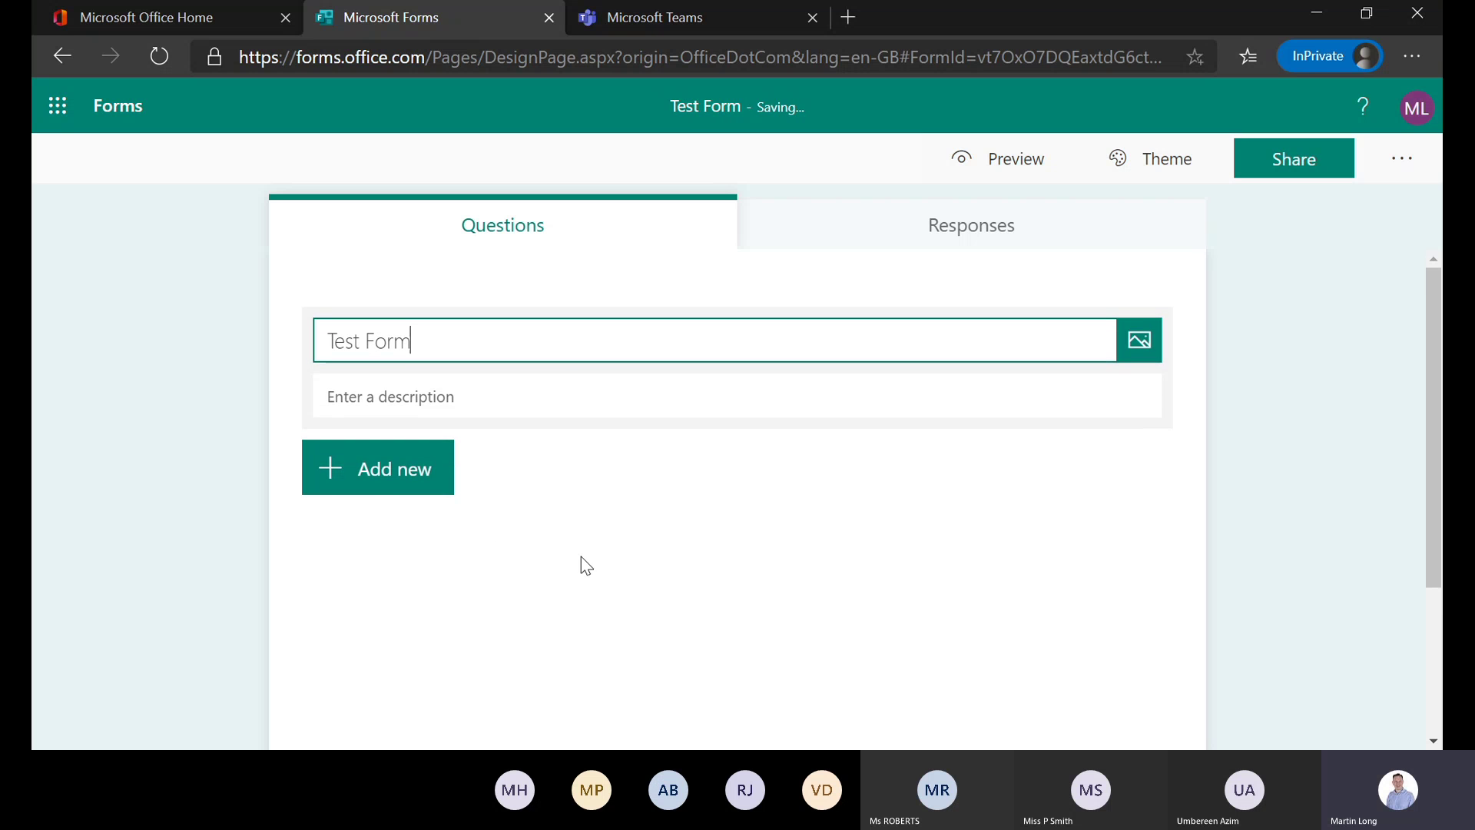
# Review the available question types and add a Choice question reading "What is the best science topic?"
pyautogui.click(394, 488)
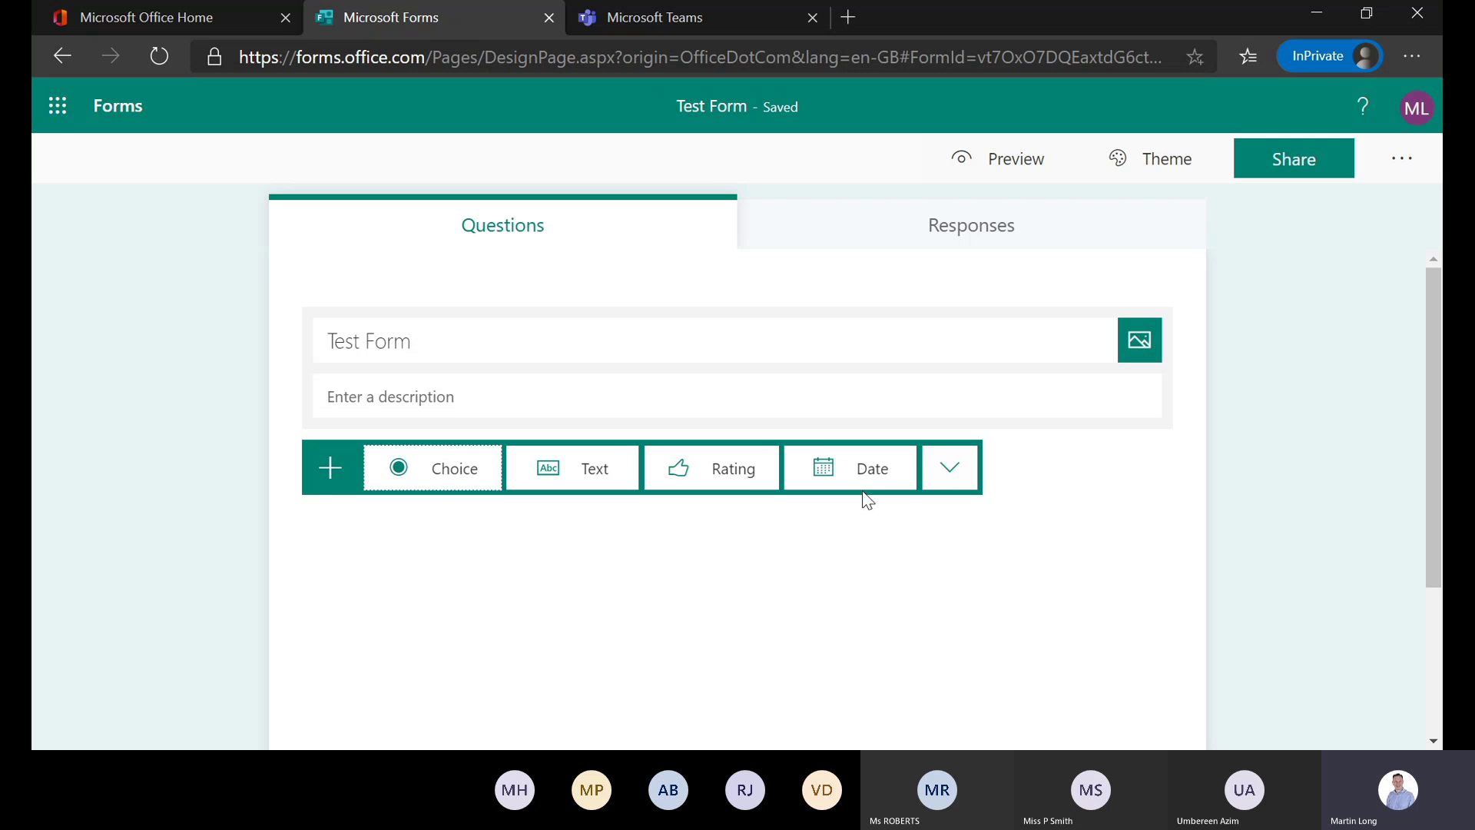
pyautogui.click(961, 480)
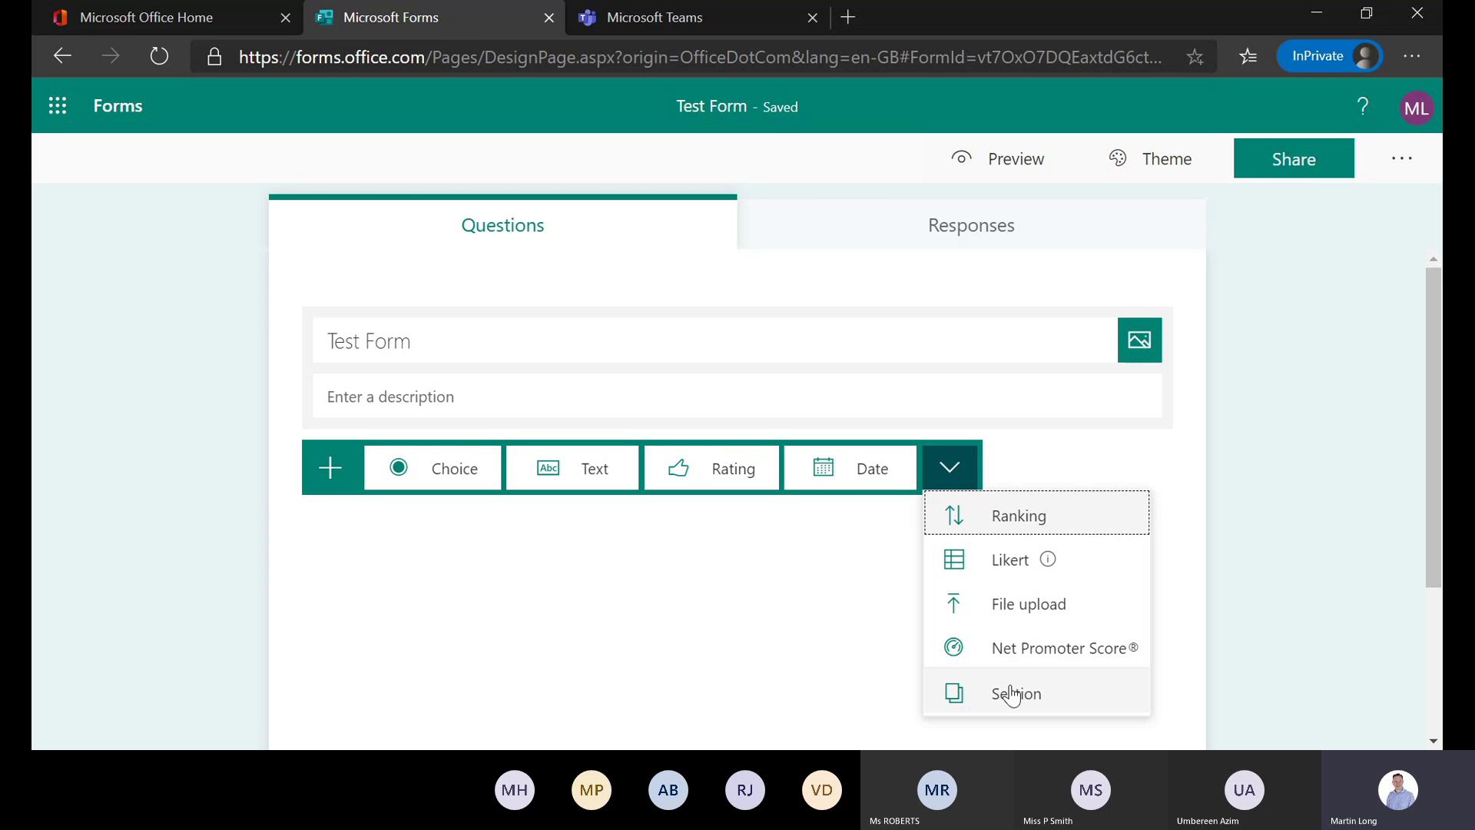
pyautogui.moveTo(1014, 564)
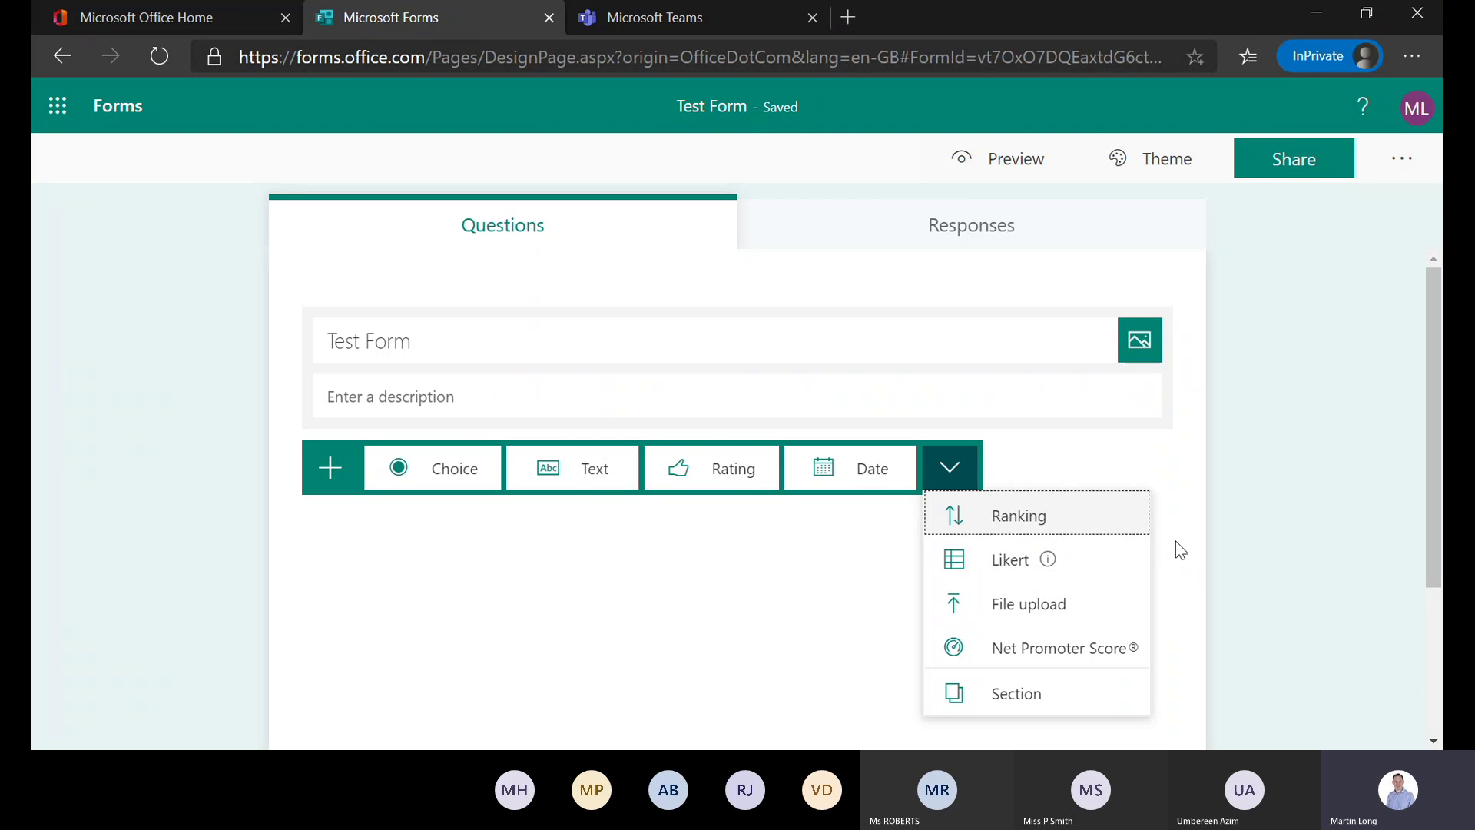
pyautogui.click(399, 471)
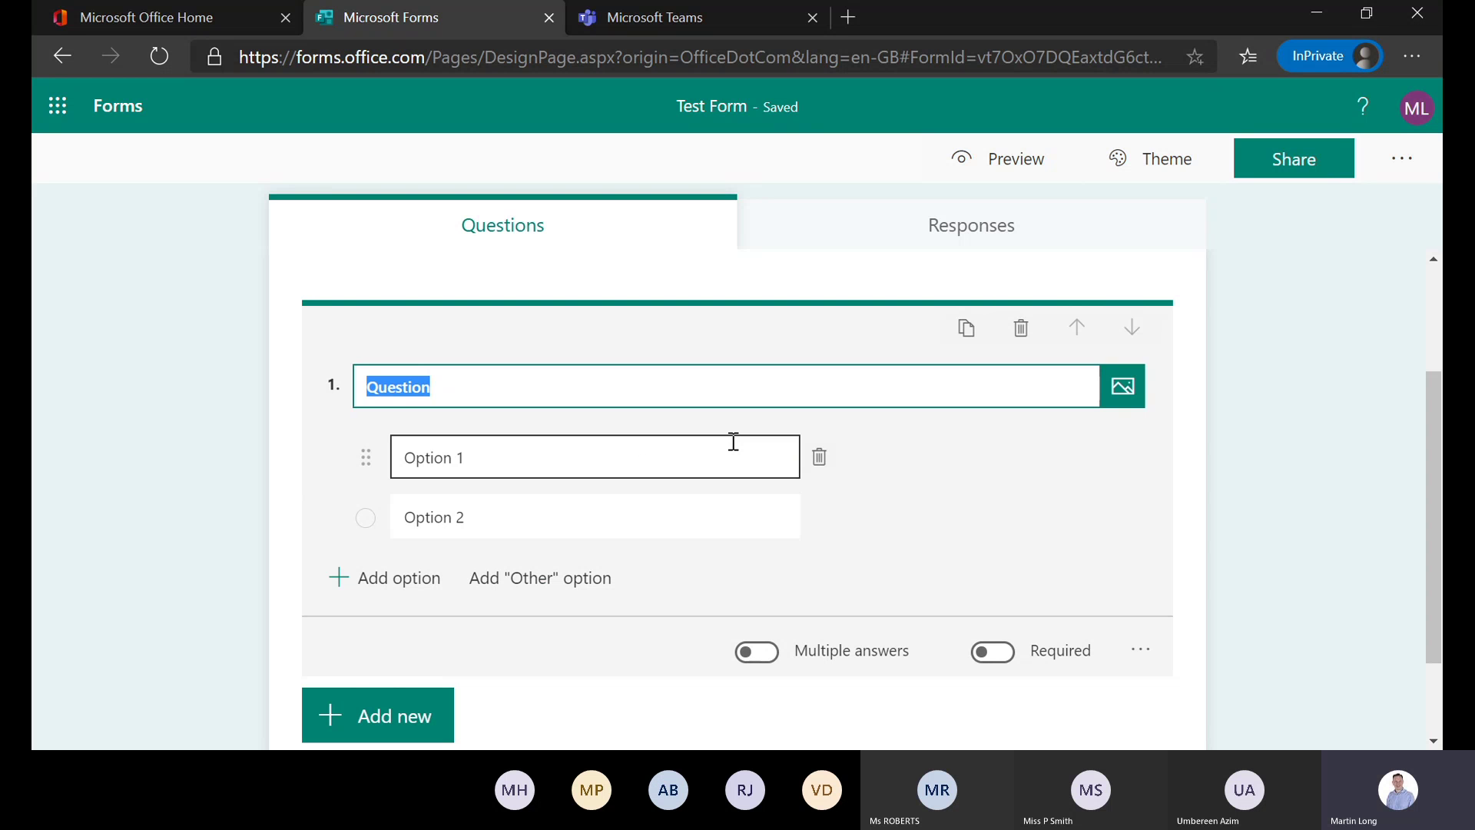
pyautogui.write('What i')
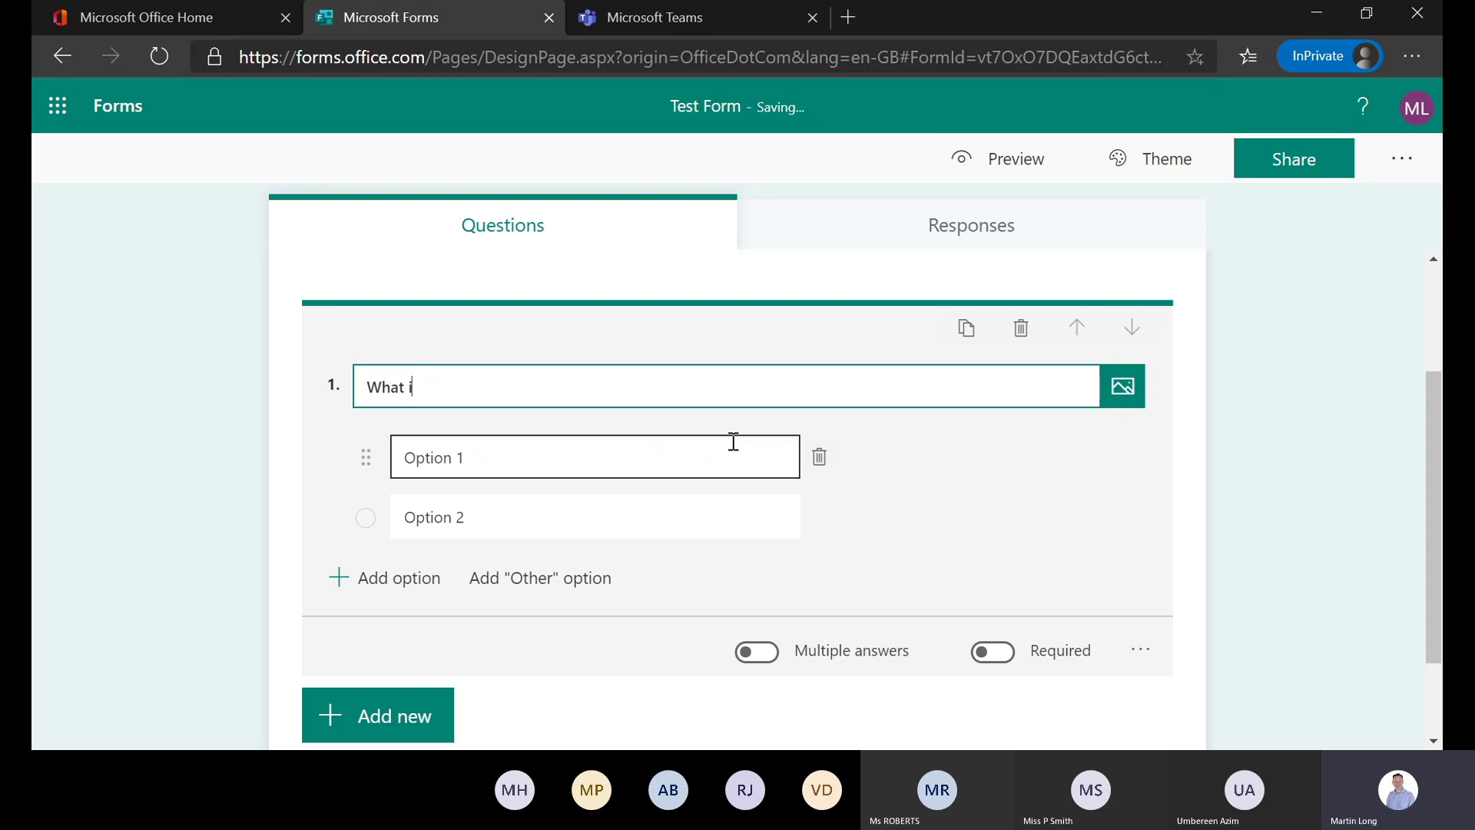
pyautogui.write('s the be')
pyautogui.write('science topic')
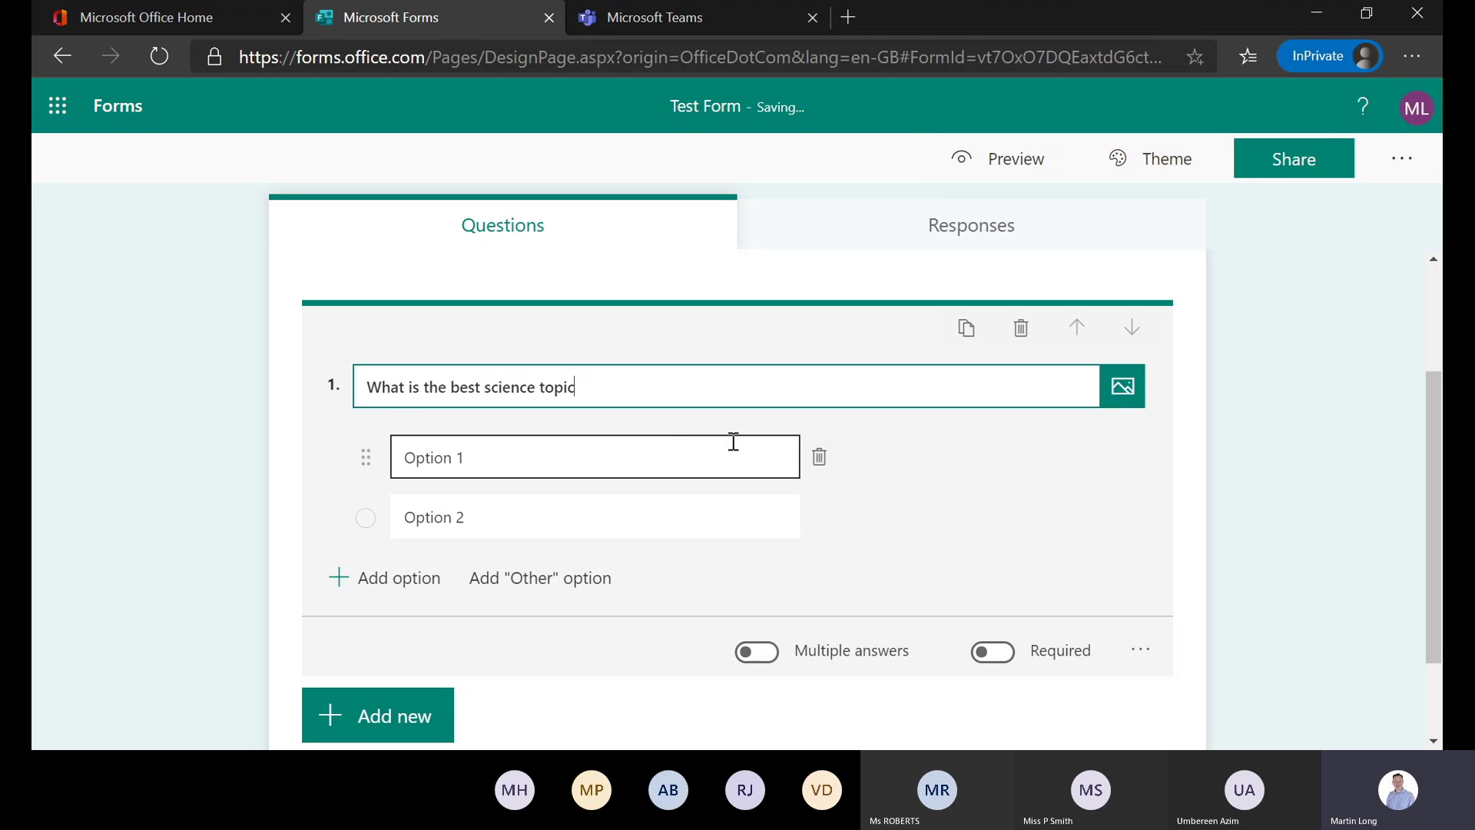
pyautogui.click(703, 471)
pyautogui.click(751, 391)
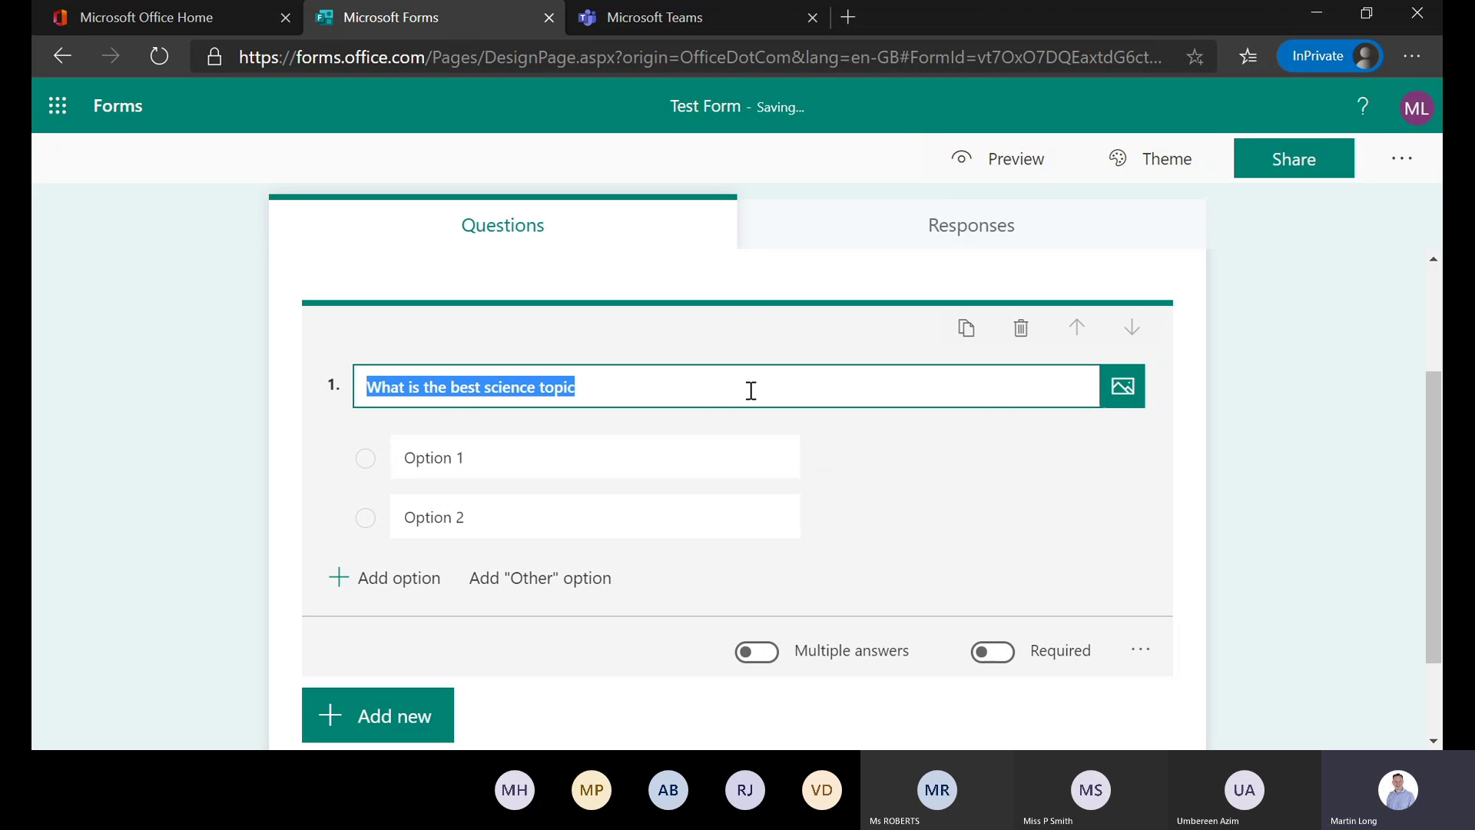
pyautogui.click(751, 390)
pyautogui.write('?')
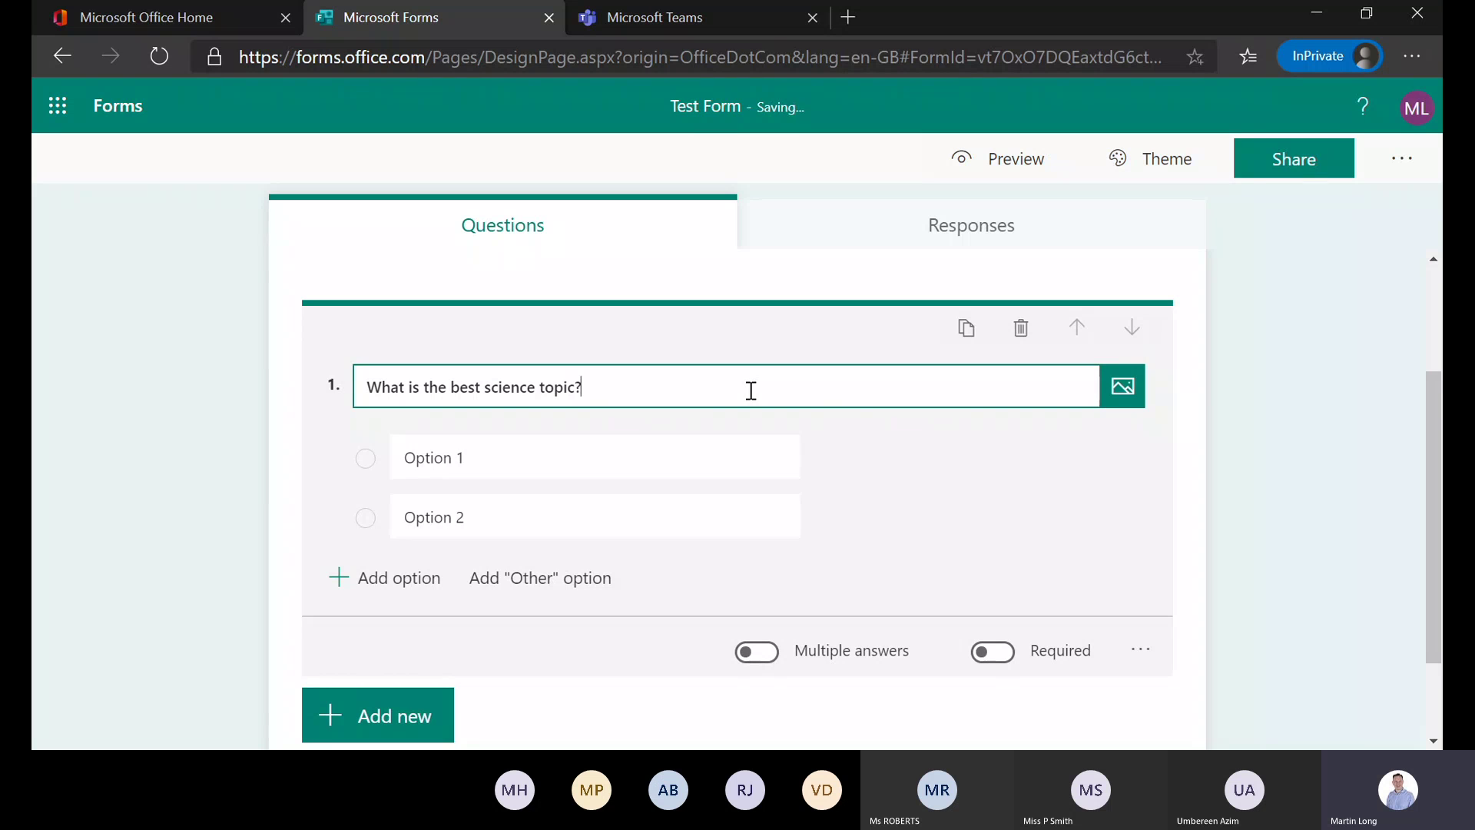
# Fill in the question's two answer options as "Cells" and "Electricity"
pyautogui.click(494, 465)
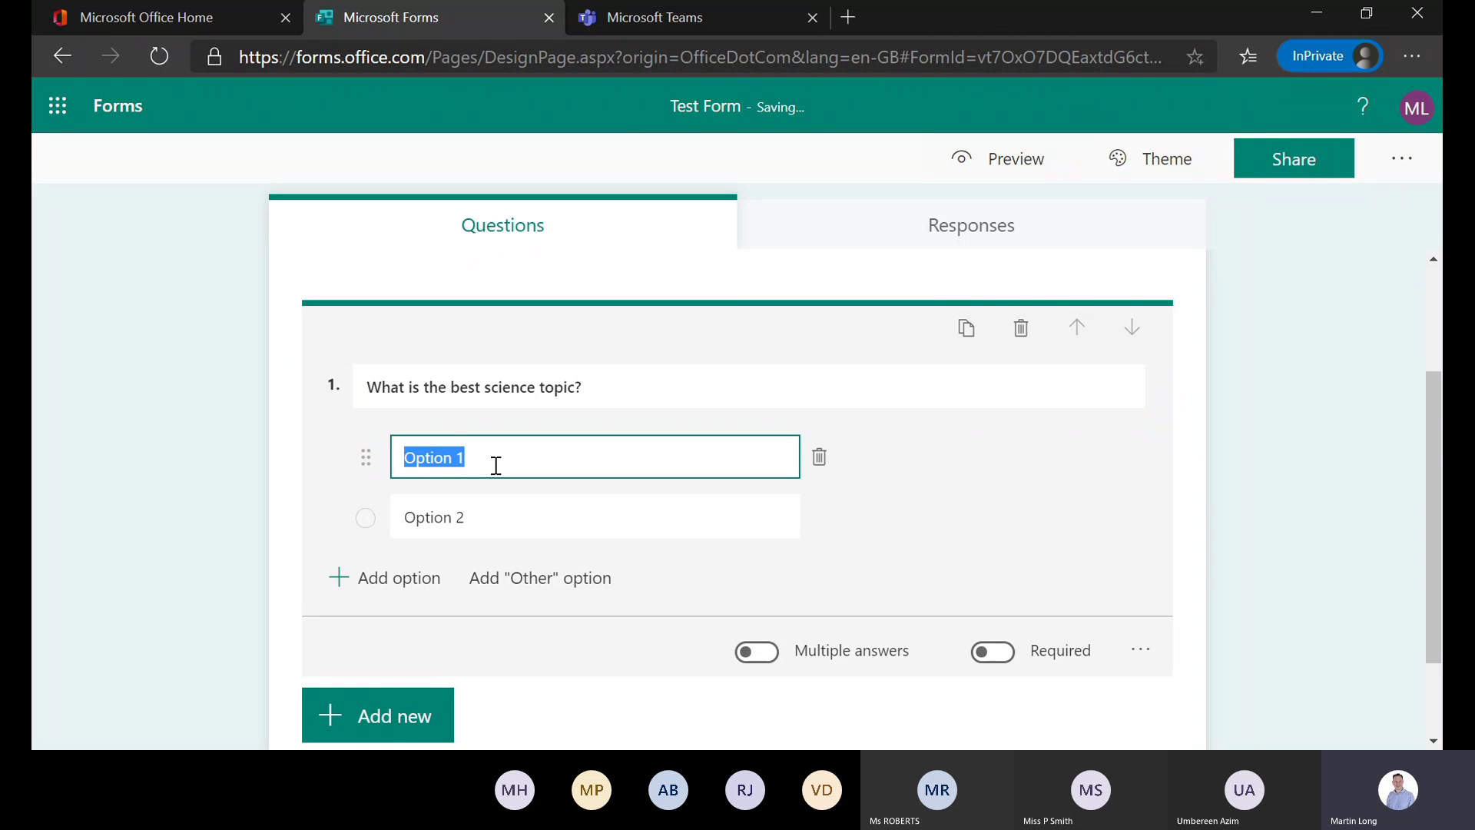
pyautogui.write('Cells')
pyautogui.click(476, 518)
pyautogui.write('Electricity')
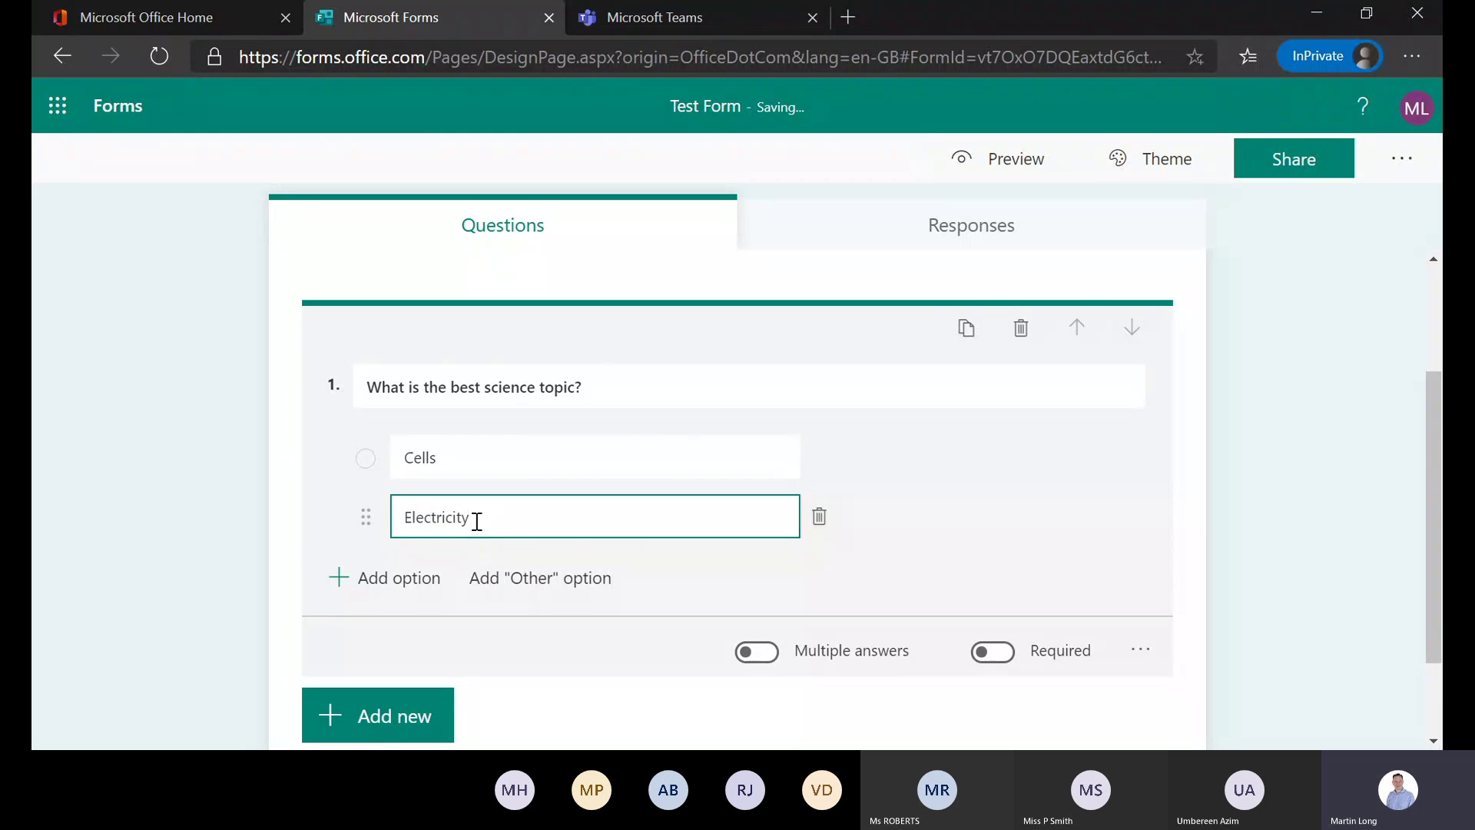
pyautogui.click(1016, 504)
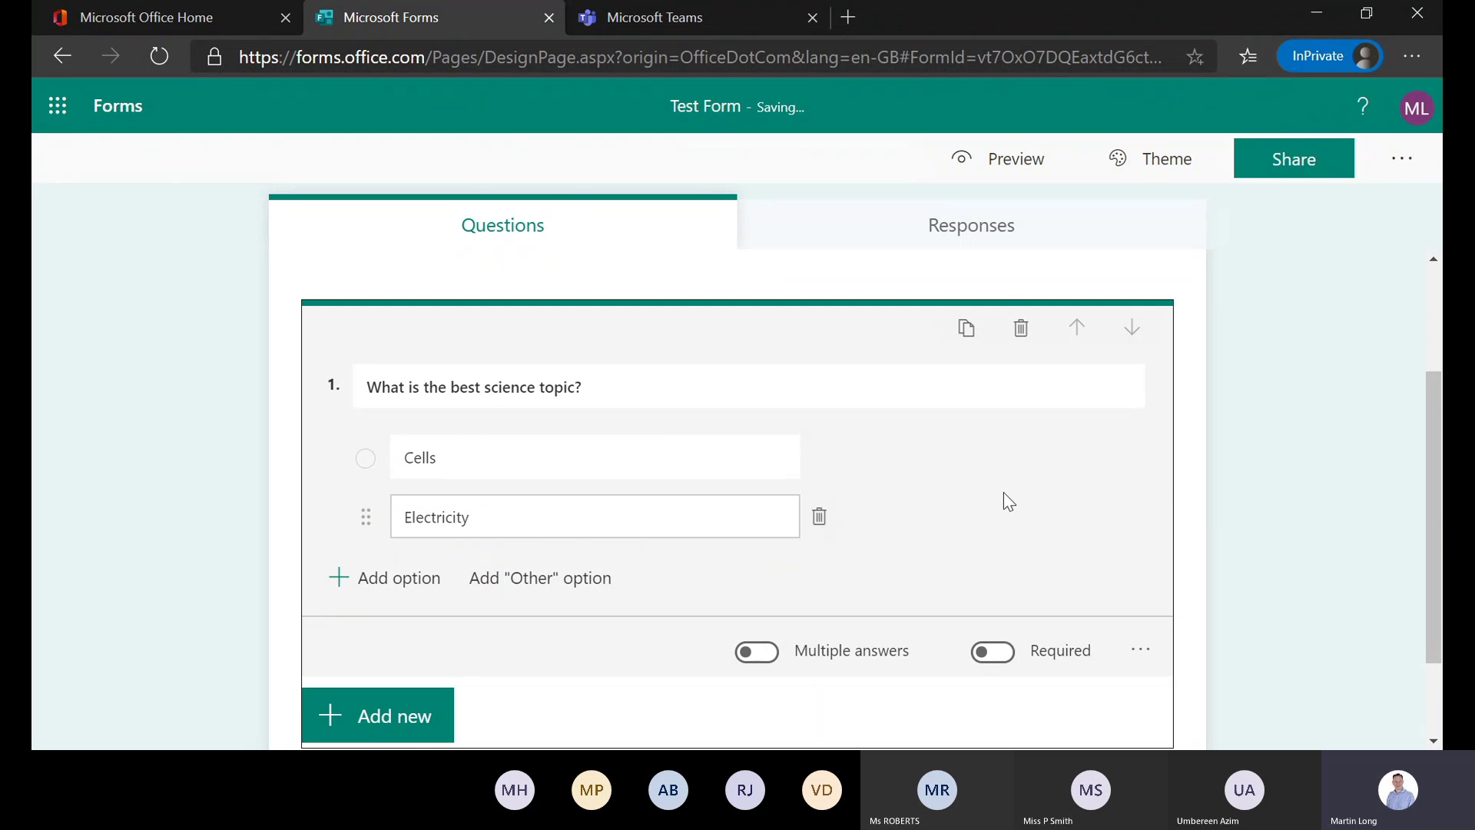
pyautogui.scroll(-2, 989, 494)
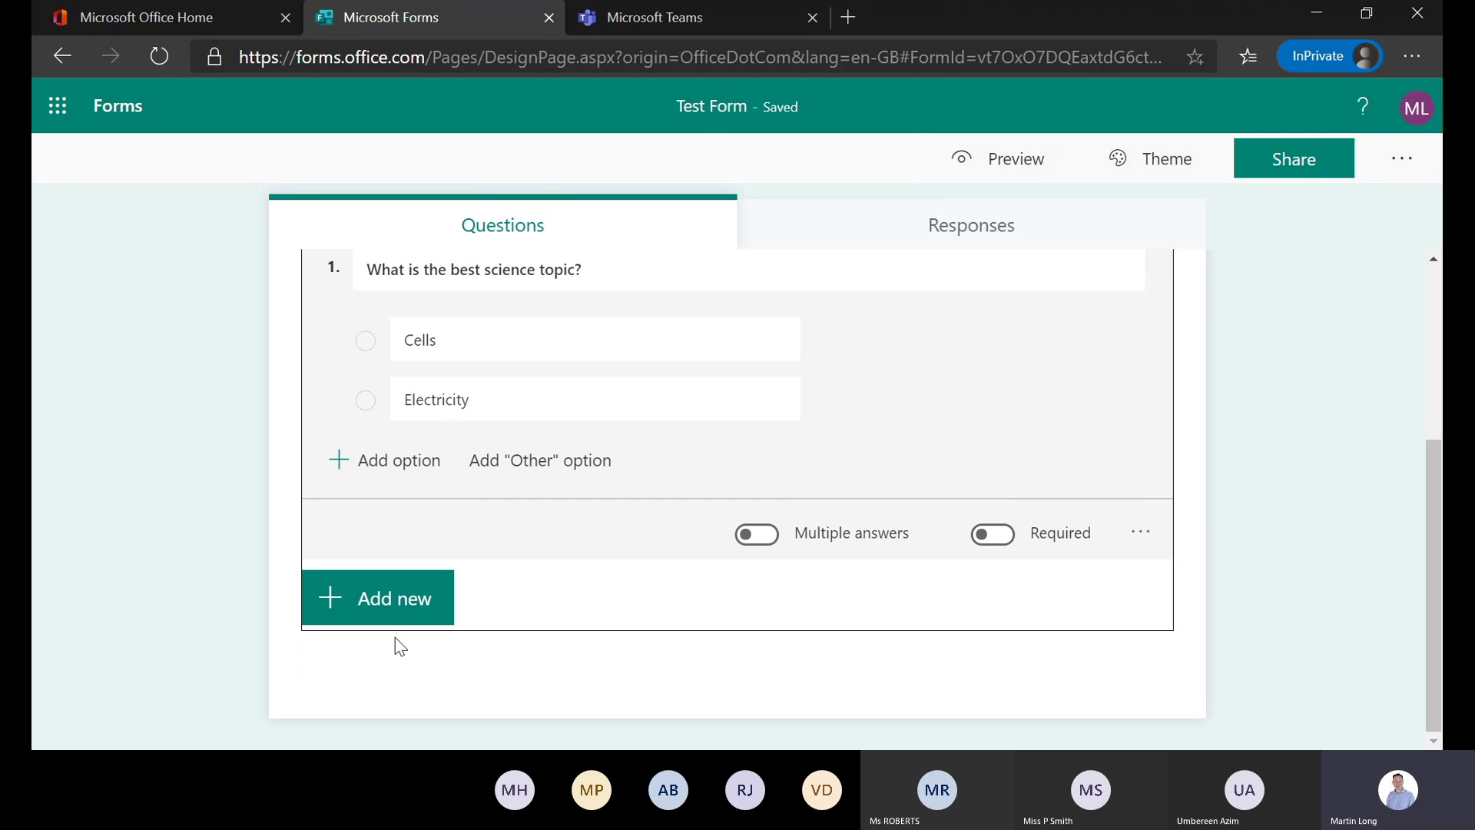
pyautogui.click(405, 616)
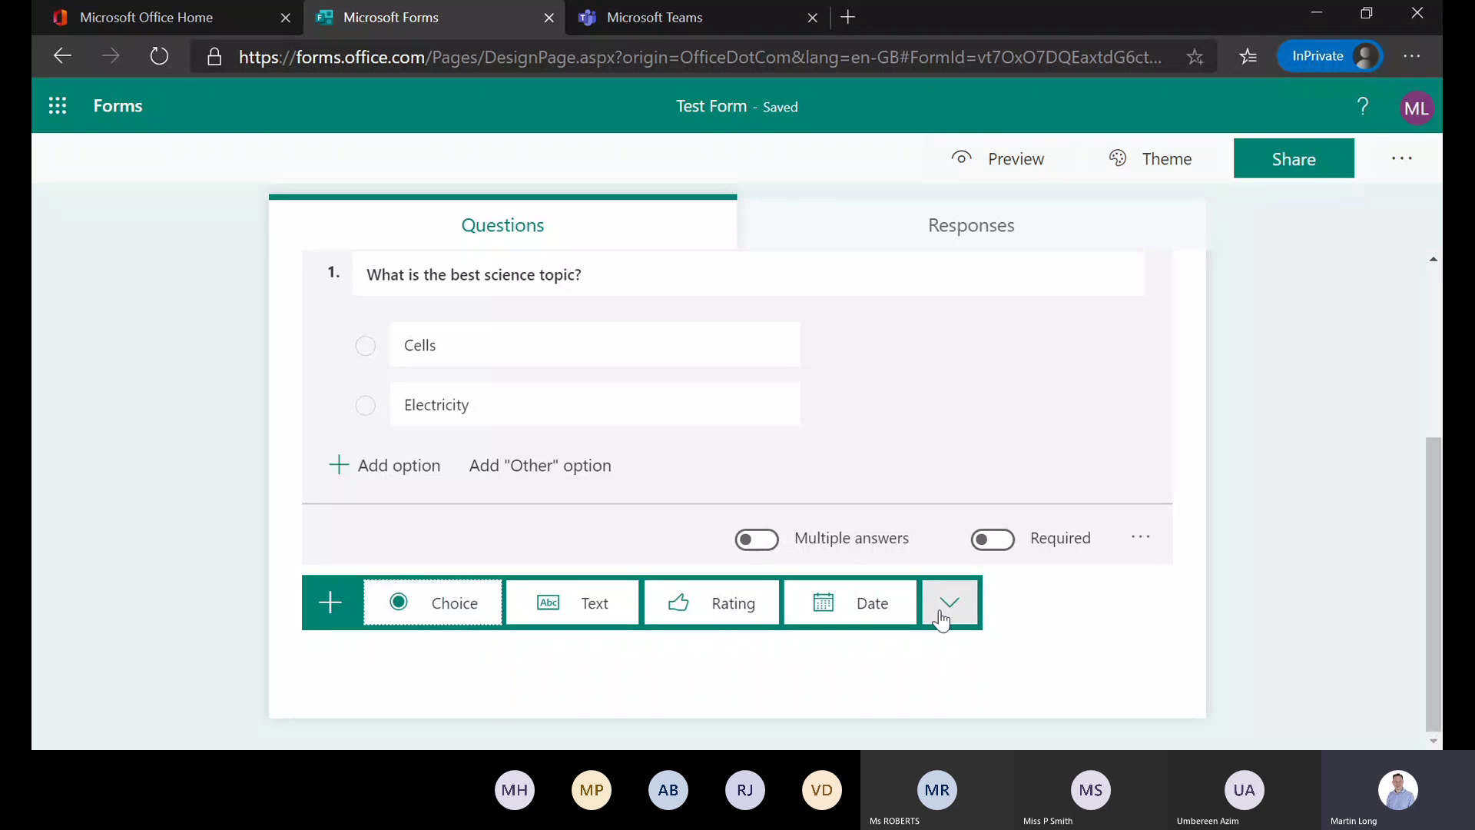
pyautogui.click(1083, 642)
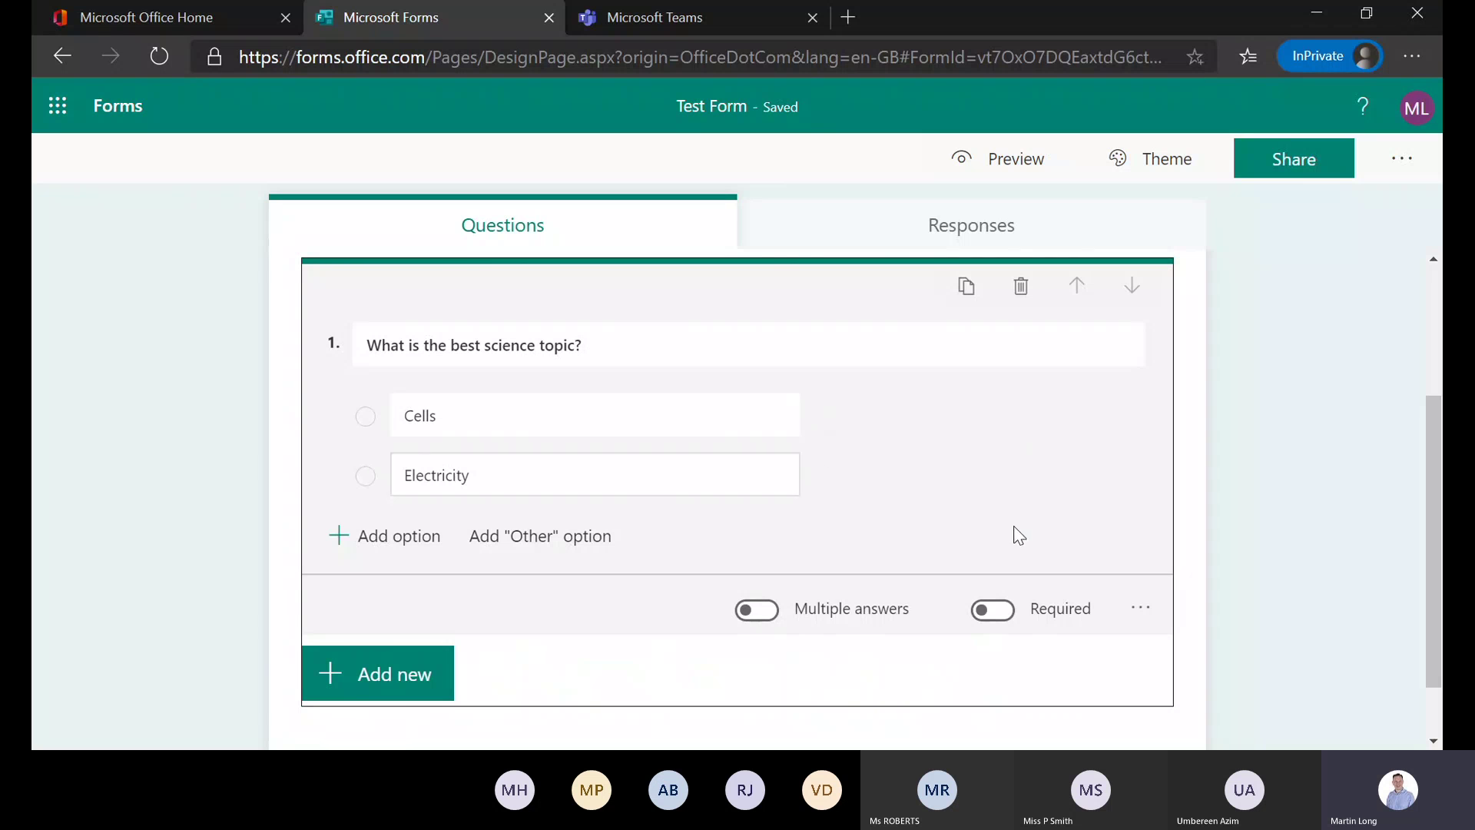
# Turn multiple answers on and back off for the science topic question
pyautogui.click(754, 615)
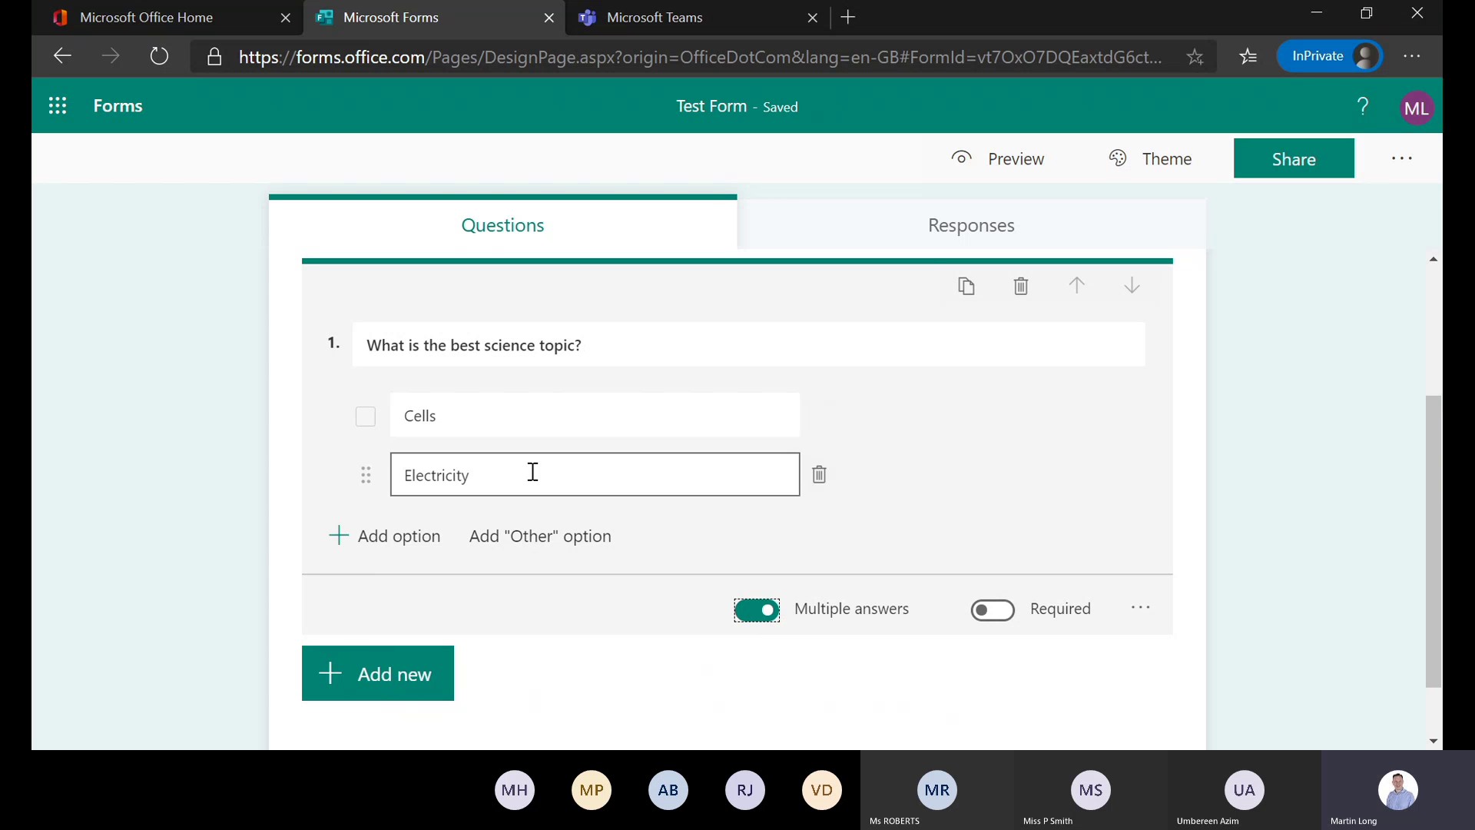
pyautogui.click(769, 621)
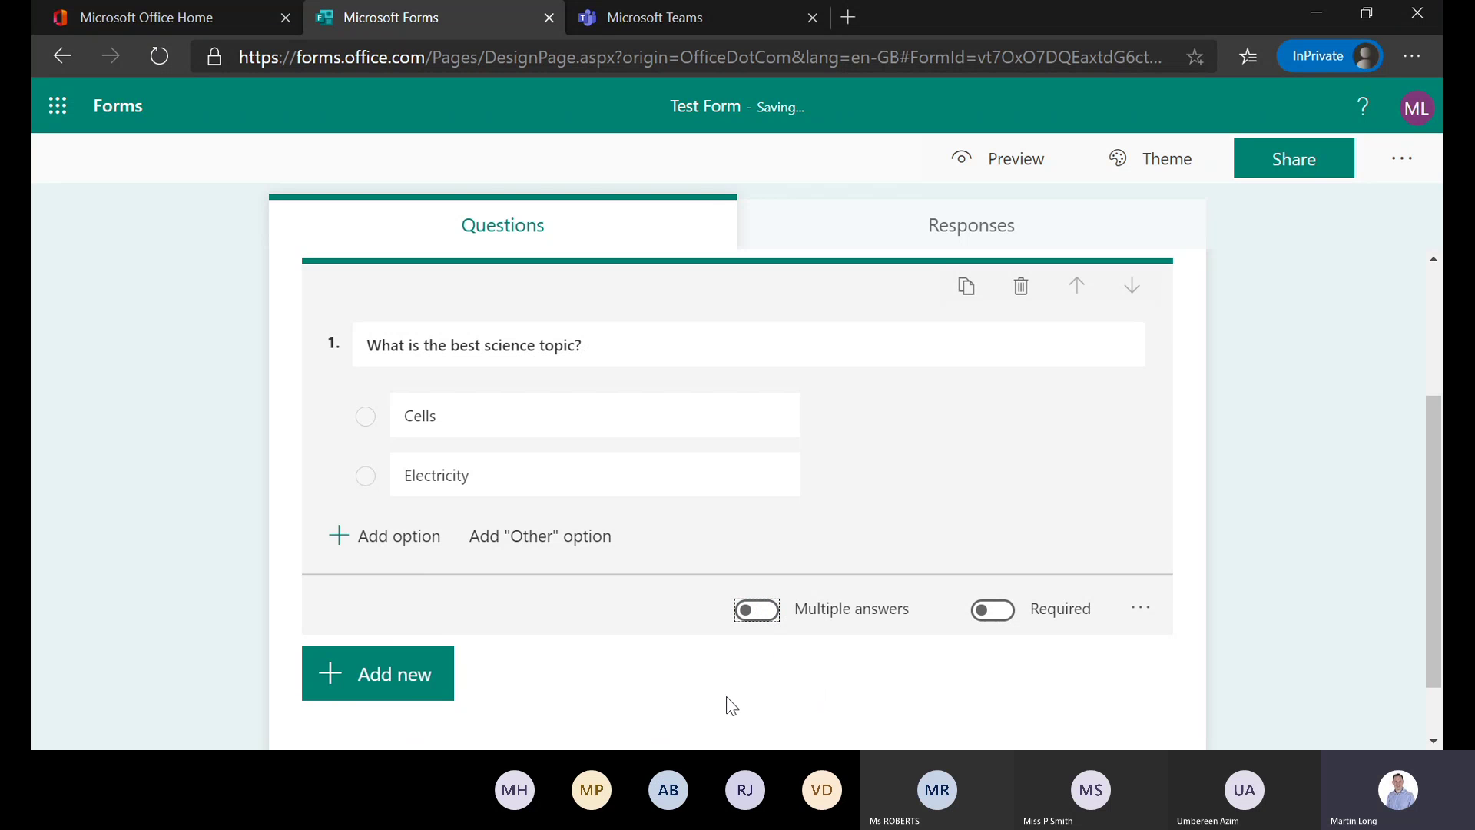
# Make the science topic question required and enable shuffling of its answer options
pyautogui.click(994, 620)
pyautogui.click(994, 614)
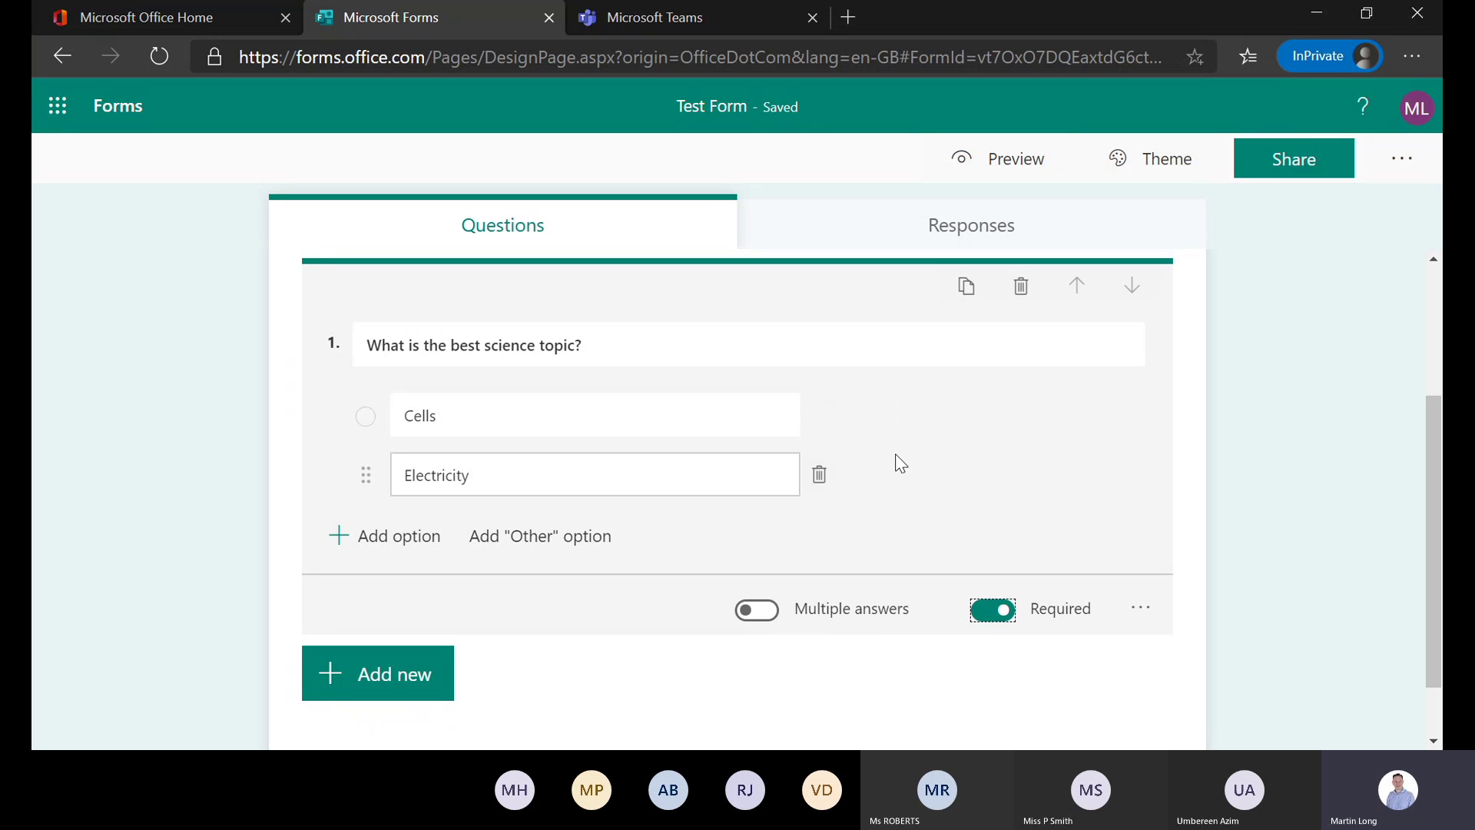
pyautogui.click(1144, 611)
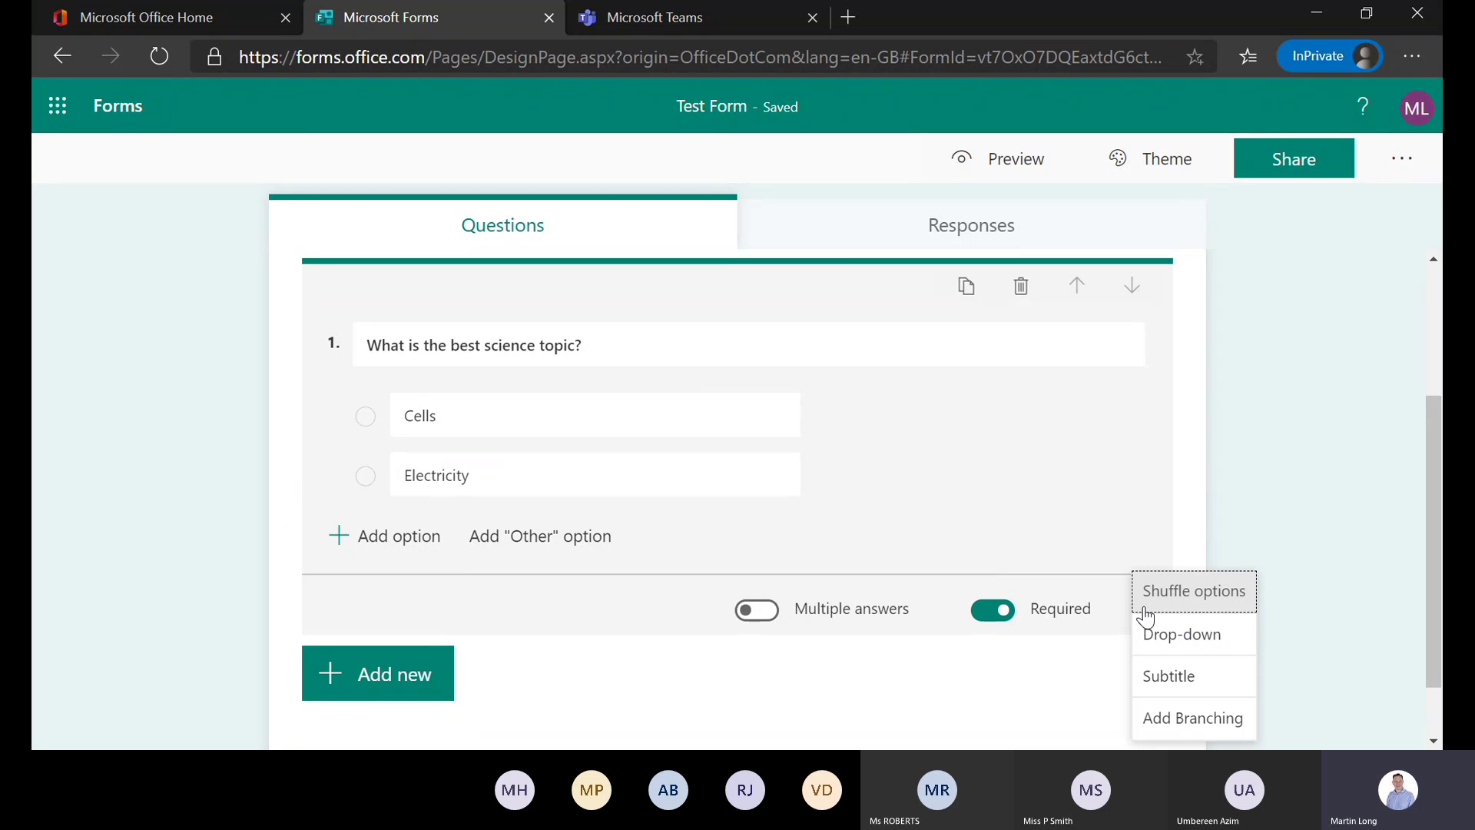
pyautogui.scroll(-1, 1293, 572)
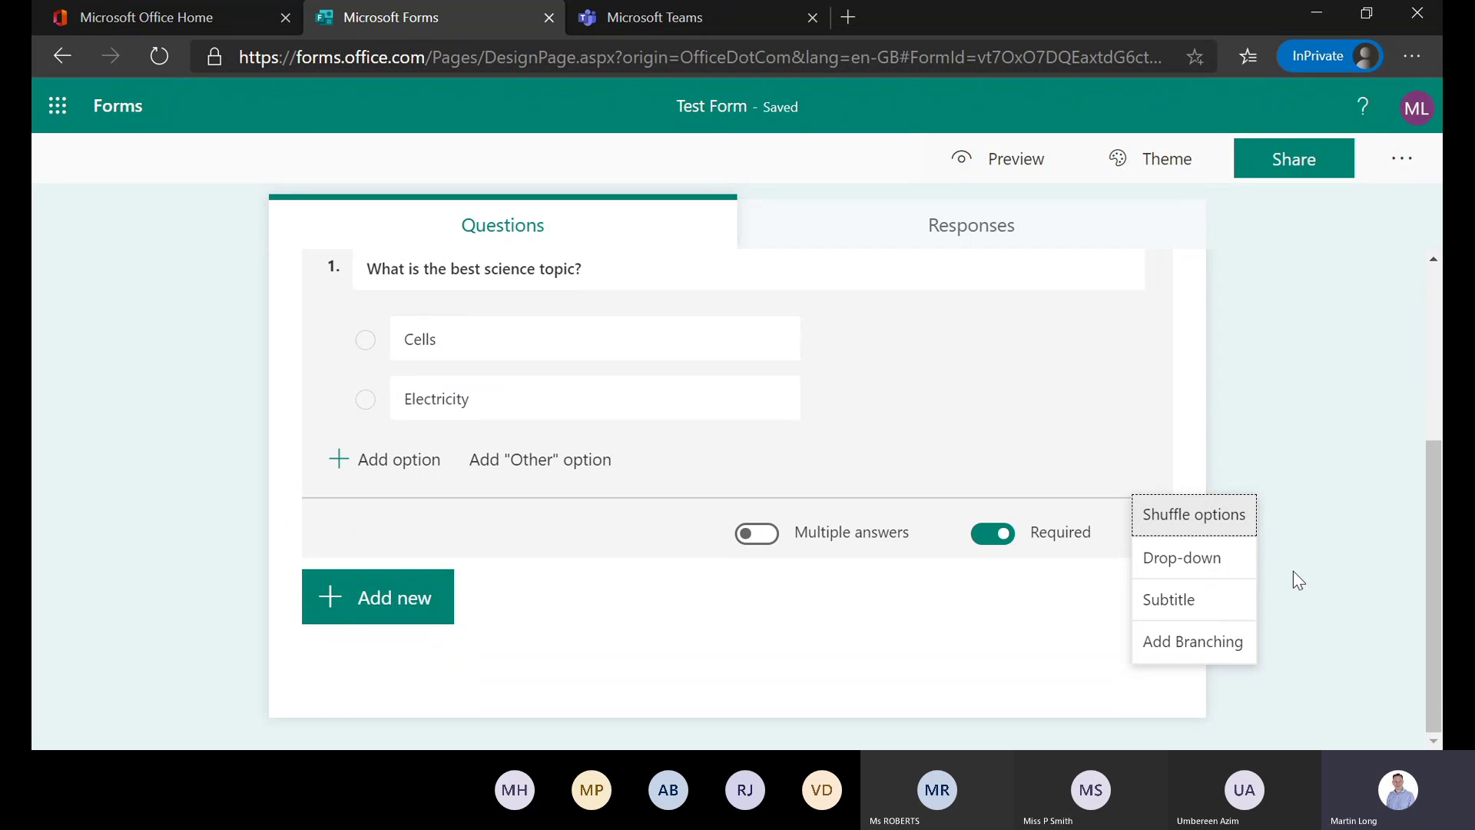
pyautogui.click(1207, 529)
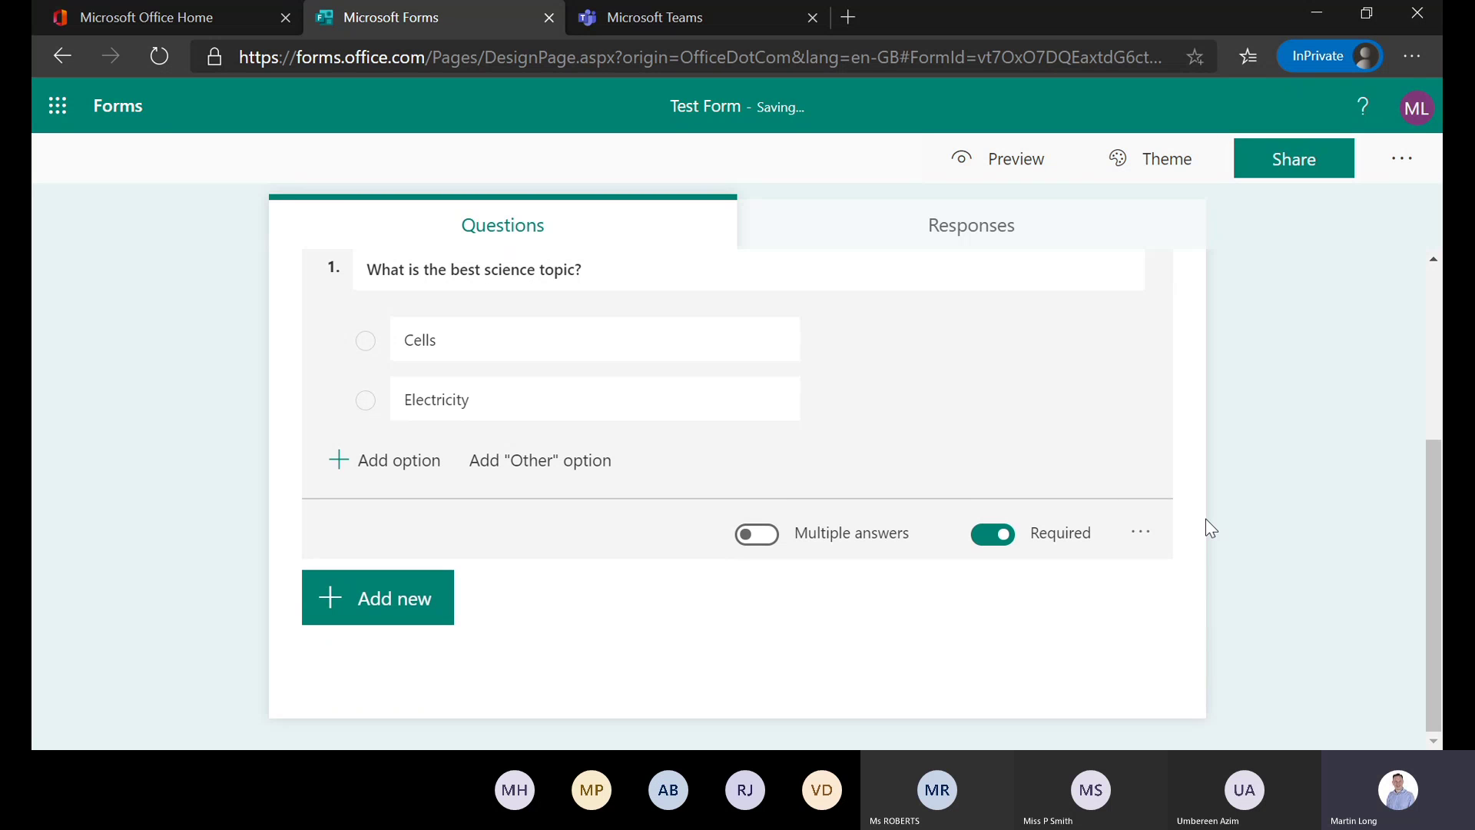
pyautogui.click(1142, 536)
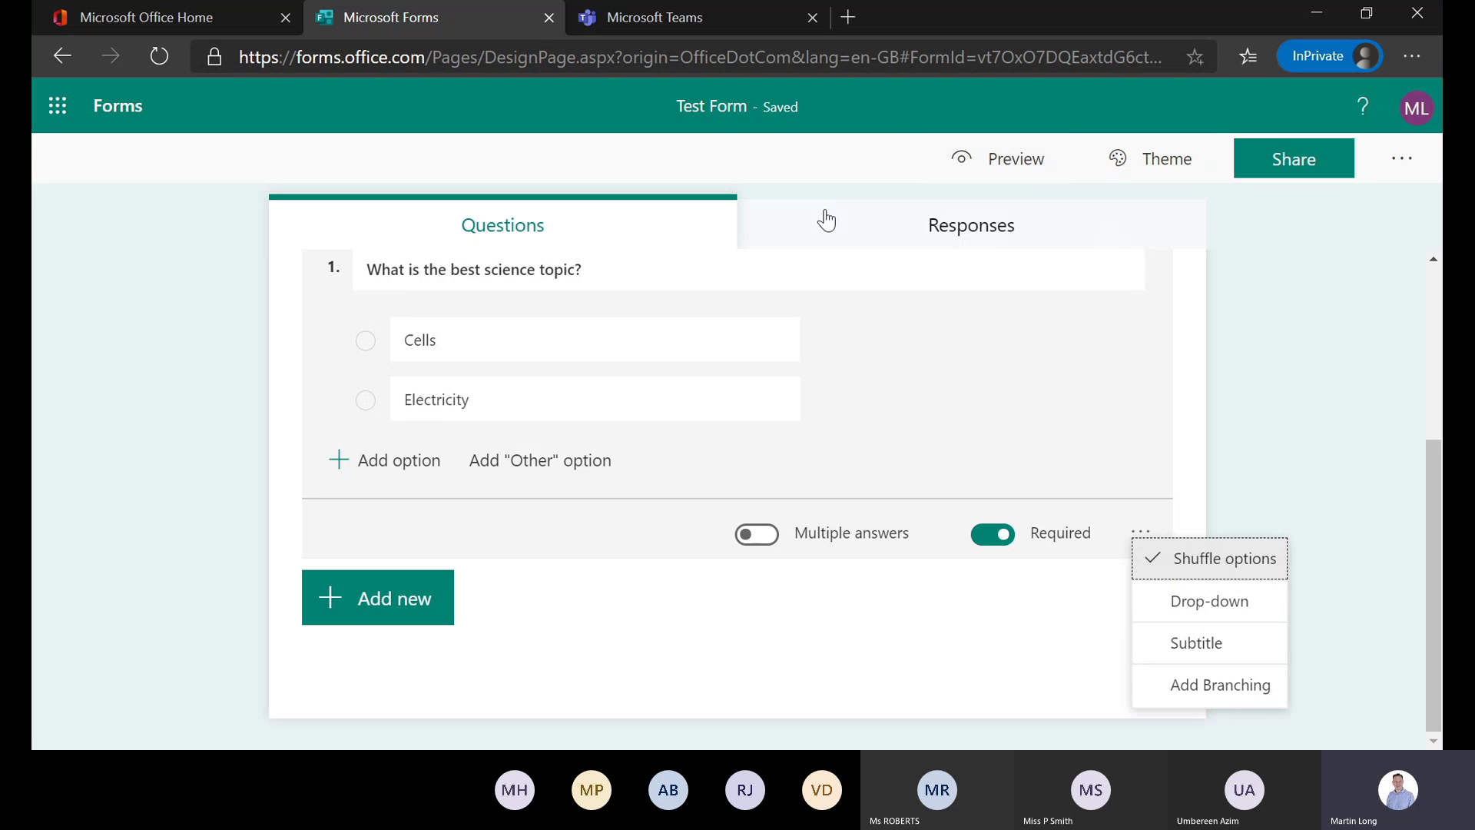
# Preview the form as respondents see it on a computer
pyautogui.scroll(1, 1084, 408)
pyautogui.scroll(1, 1082, 407)
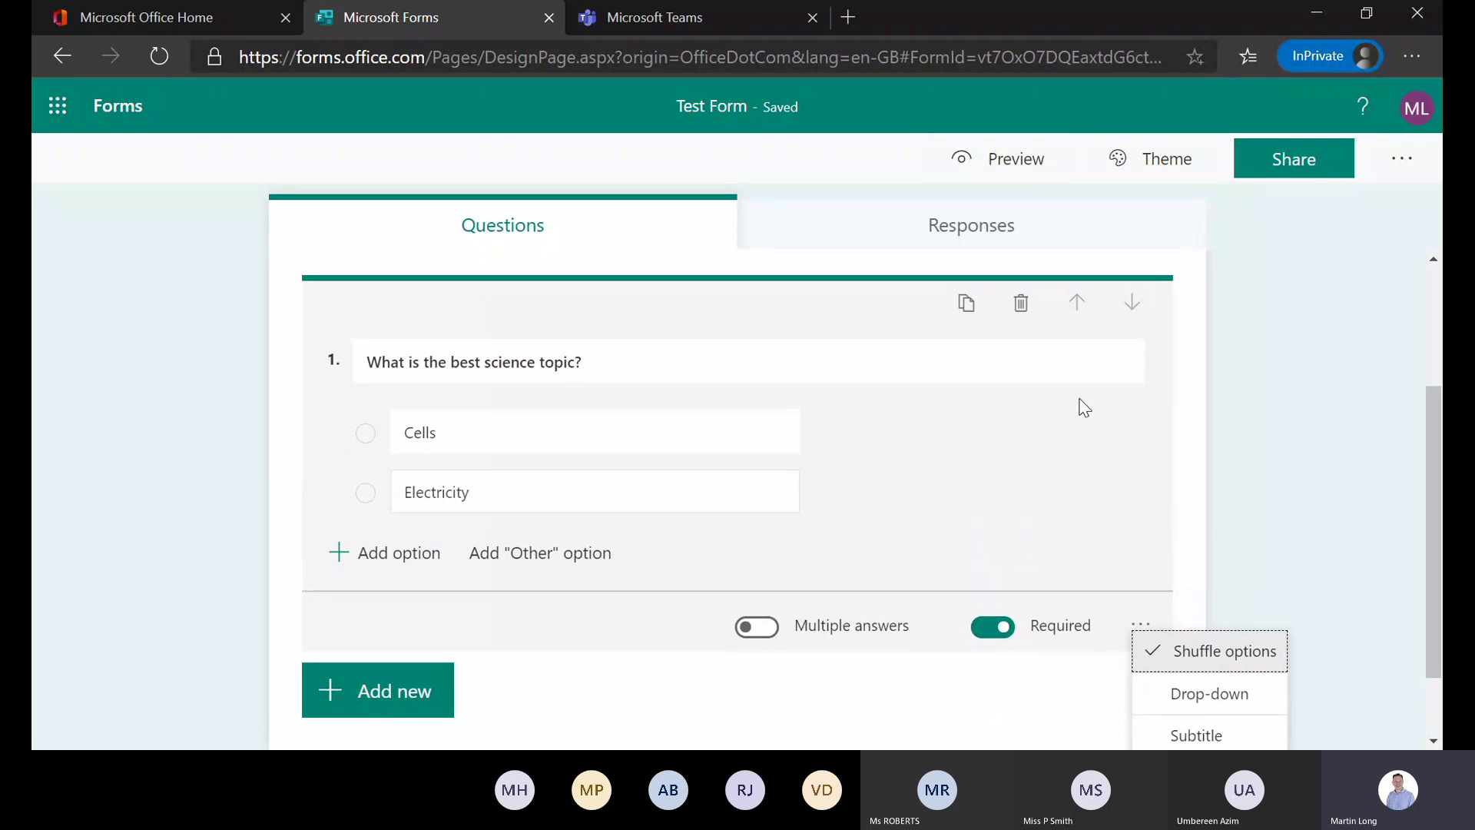
pyautogui.click(988, 176)
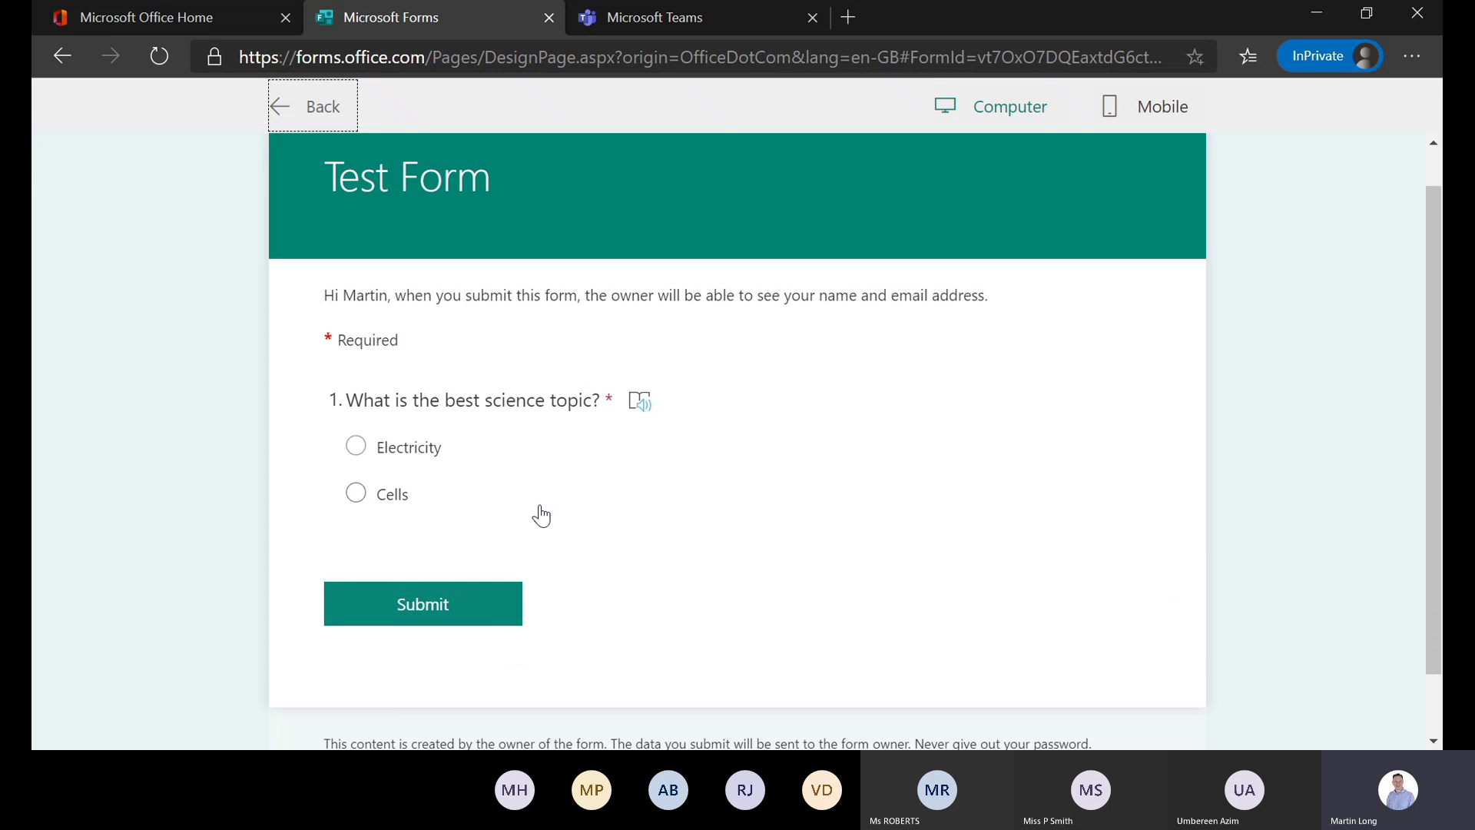
# Try the answers "Electricity" and "Cells" in the form preview and return to editing the form
pyautogui.click(355, 446)
pyautogui.click(356, 494)
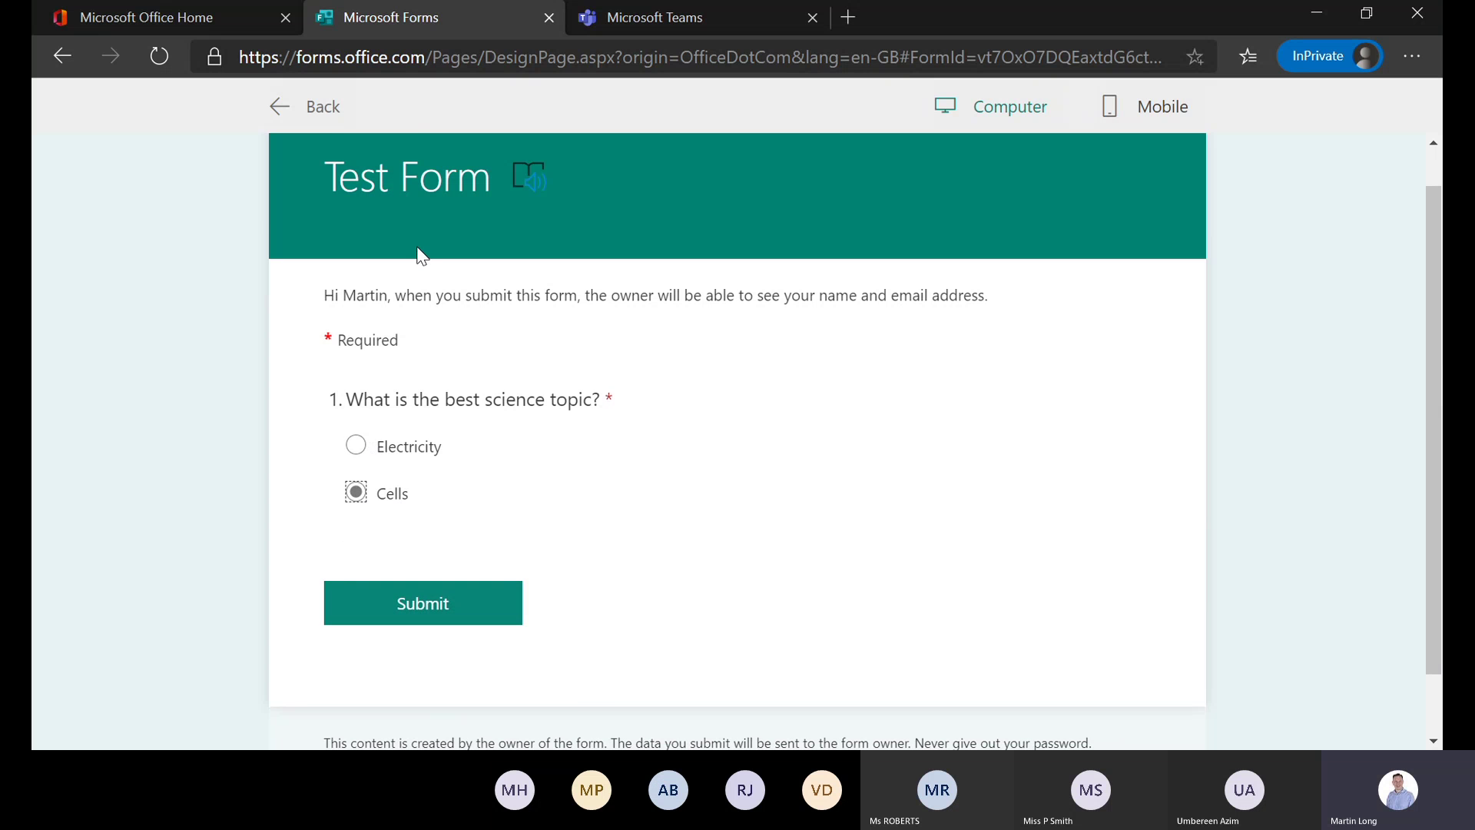
pyautogui.click(315, 110)
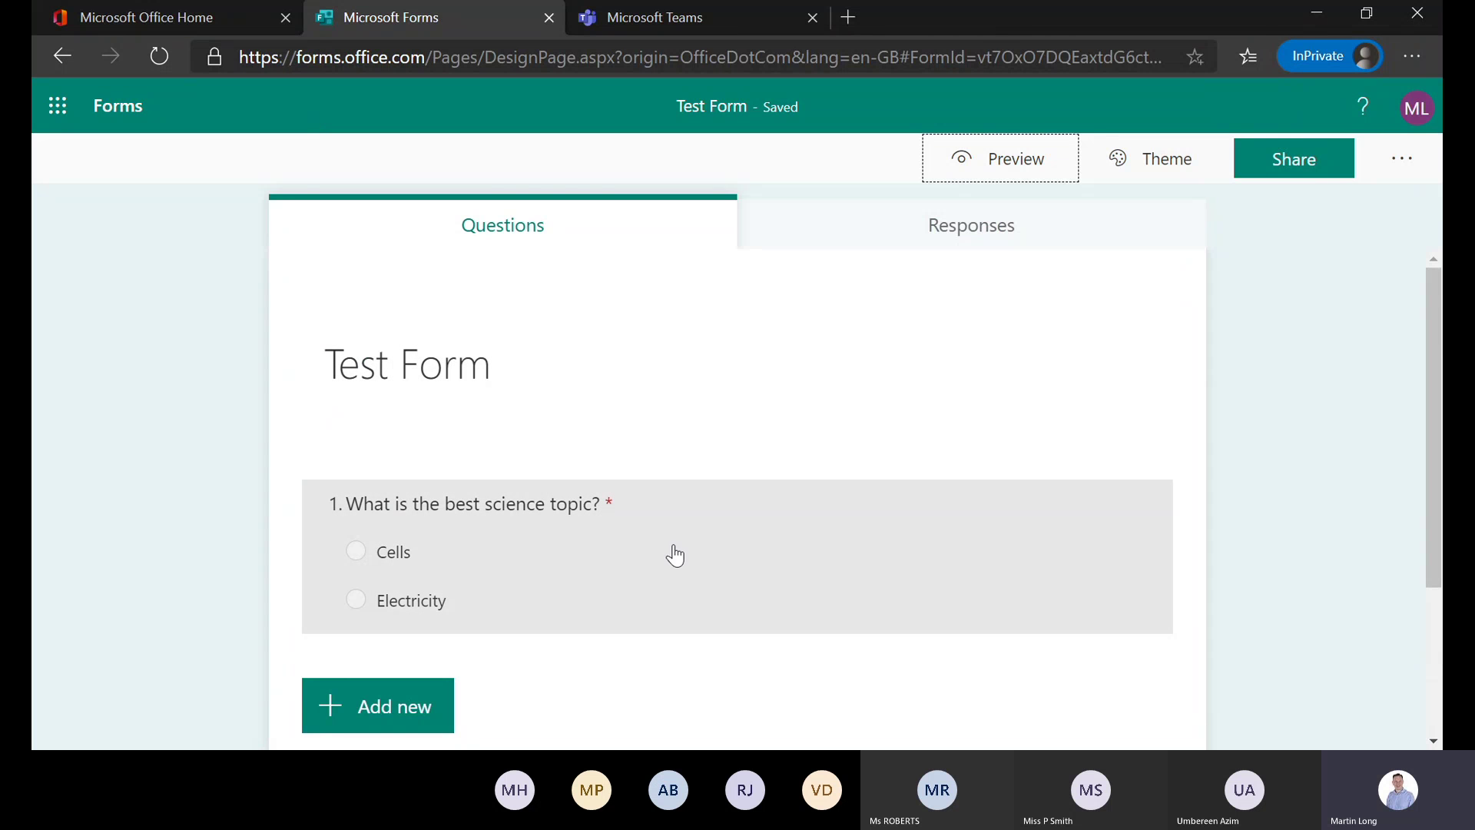
# Add a third answer option "Magenetism" to the science topic question
pyautogui.scroll(-2, 771, 616)
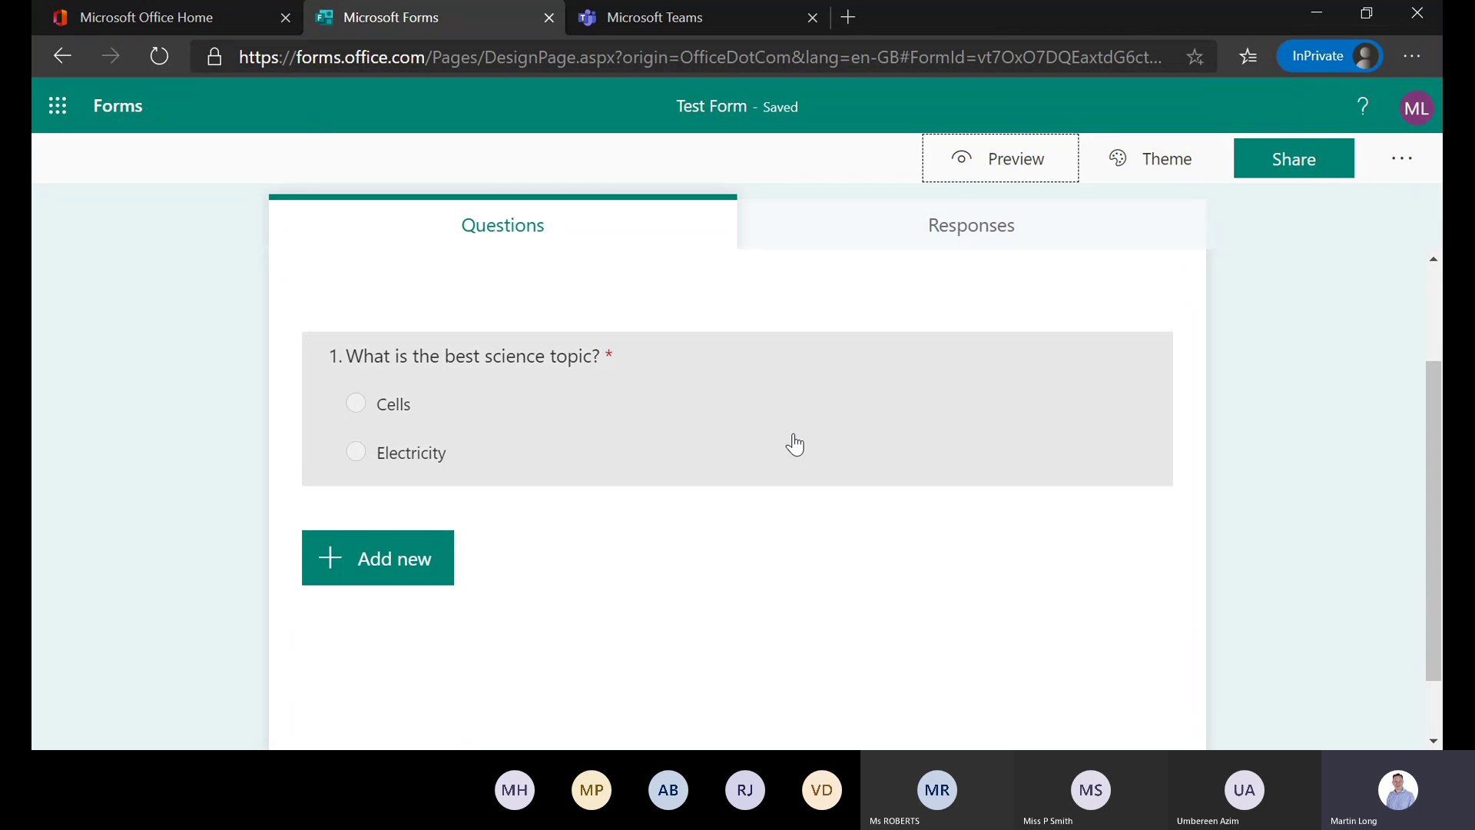
pyautogui.click(799, 443)
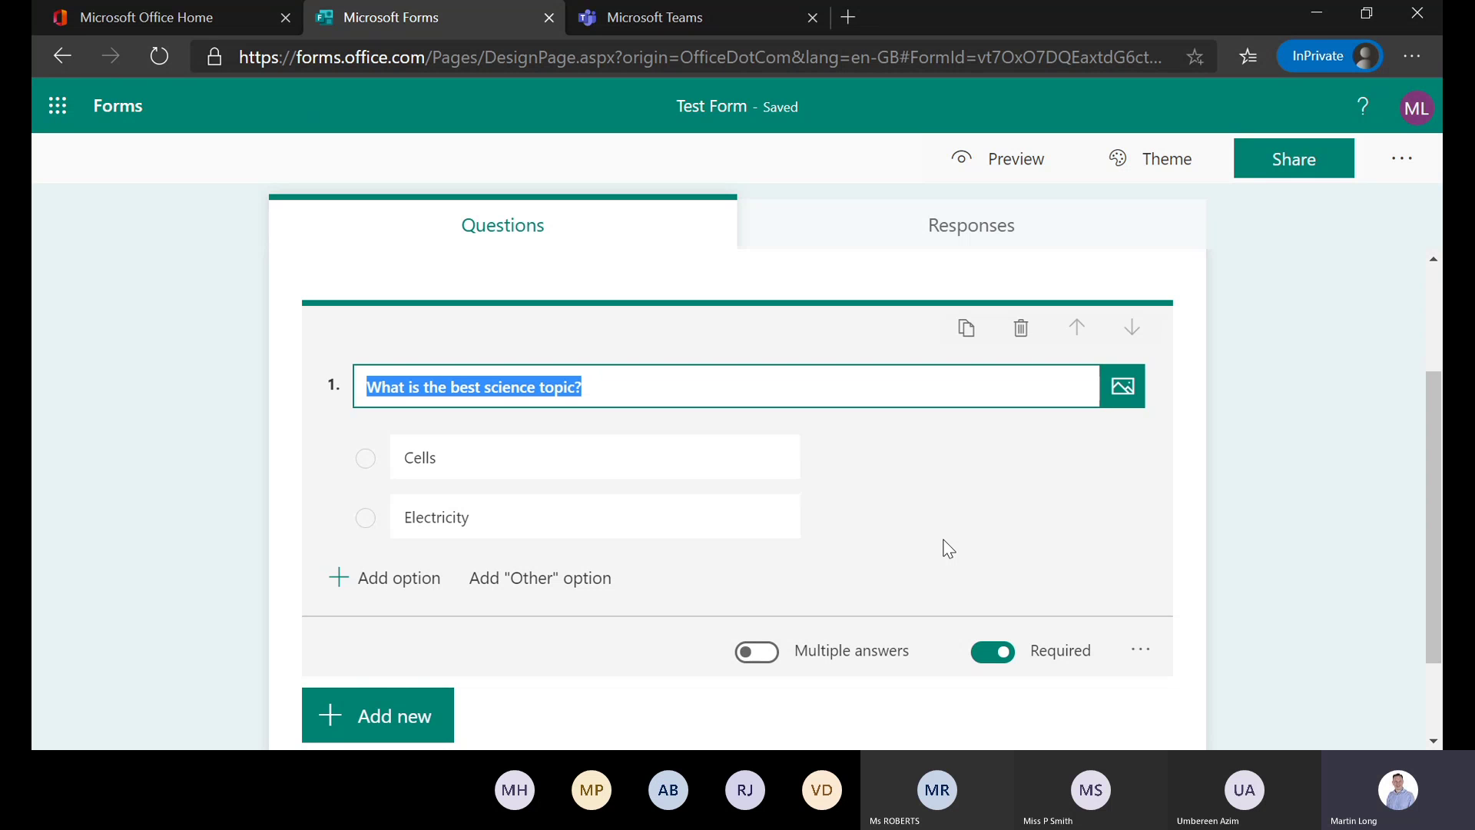
pyautogui.click(342, 577)
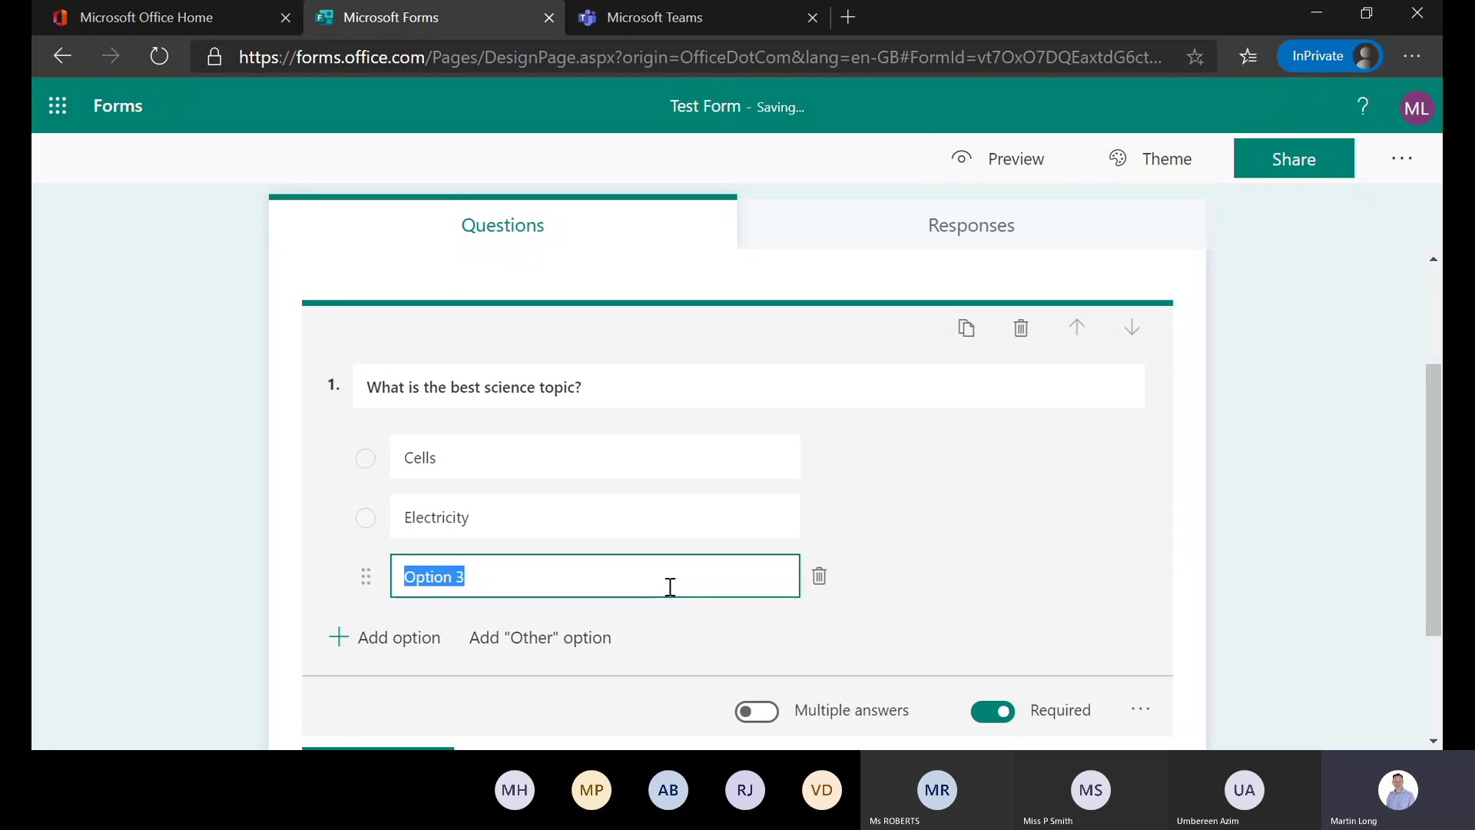
pyautogui.write('Mage')
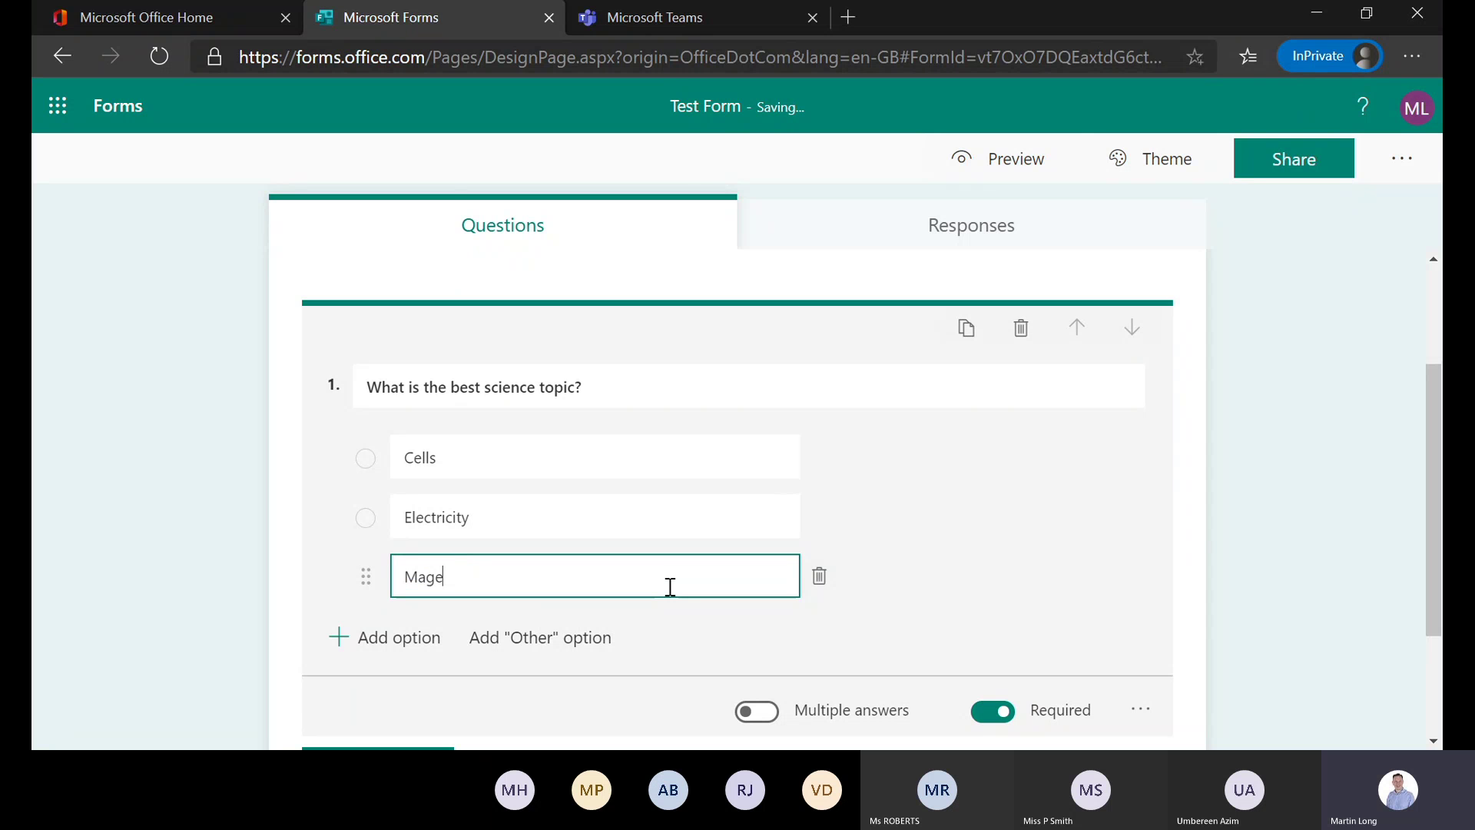
pyautogui.write('nt')
pyautogui.press('BackSpace')
pyautogui.press('BackSpace')
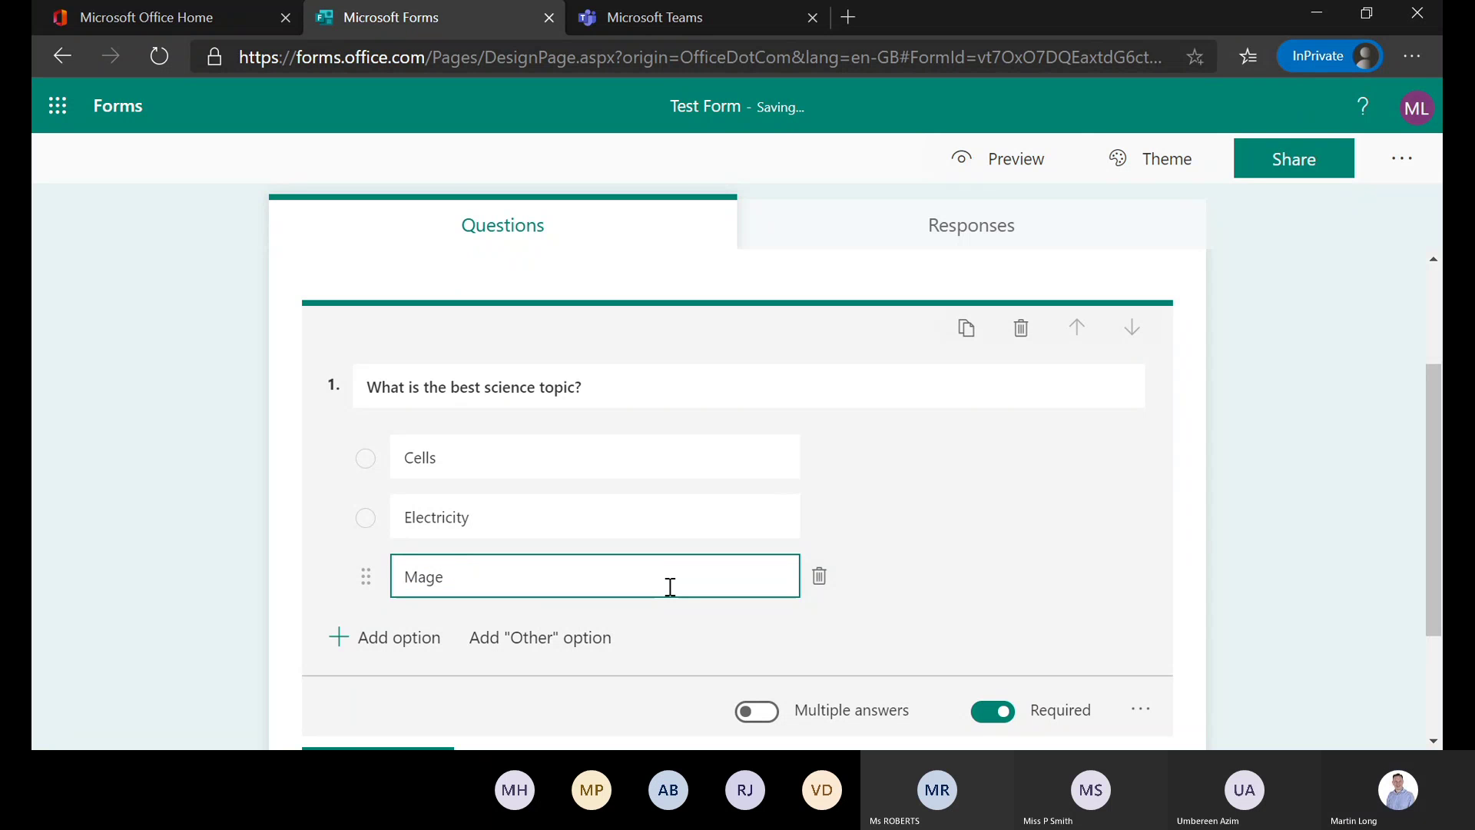
pyautogui.write('netism')
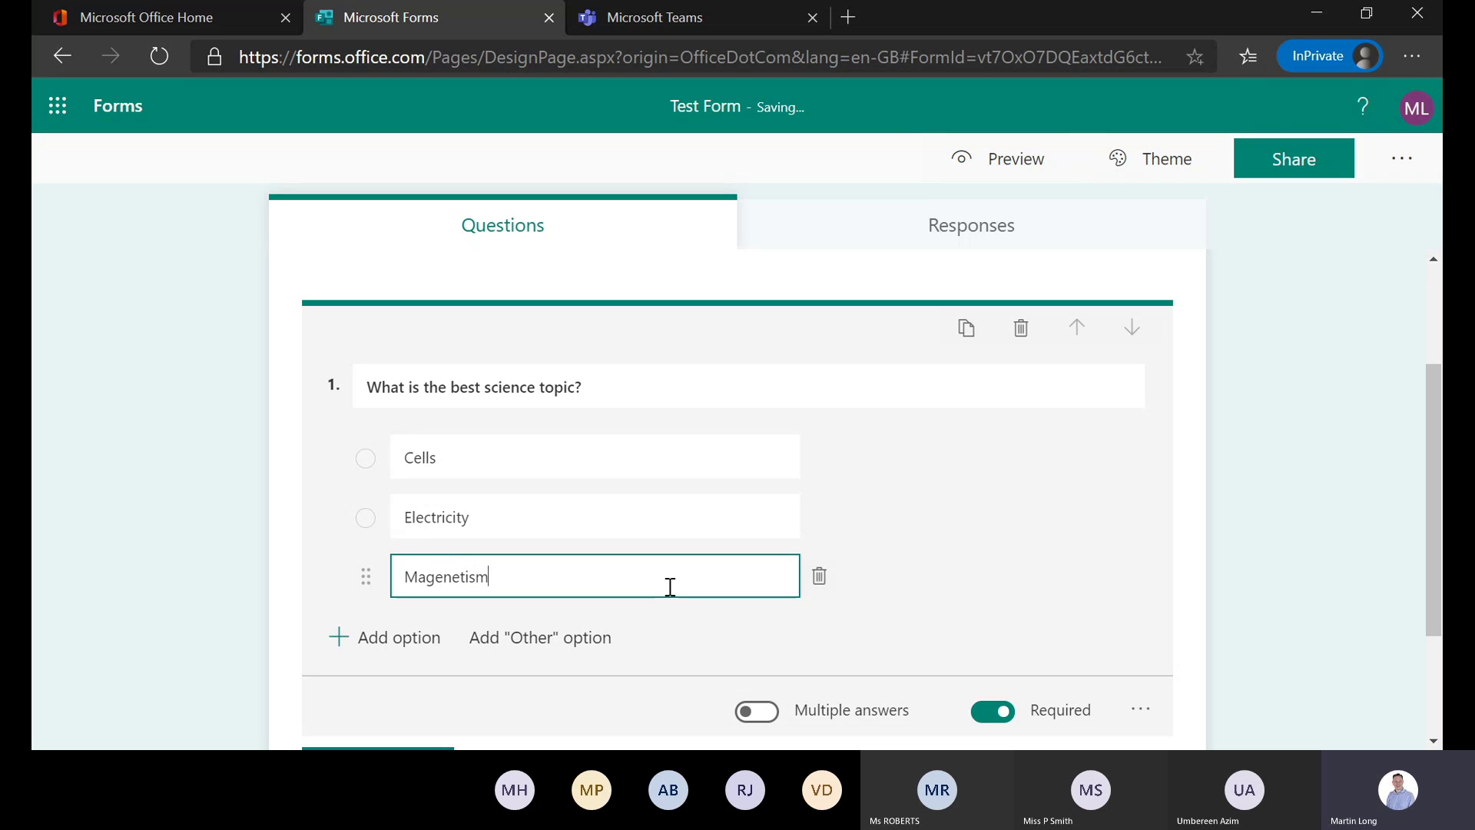
pyautogui.click(1010, 596)
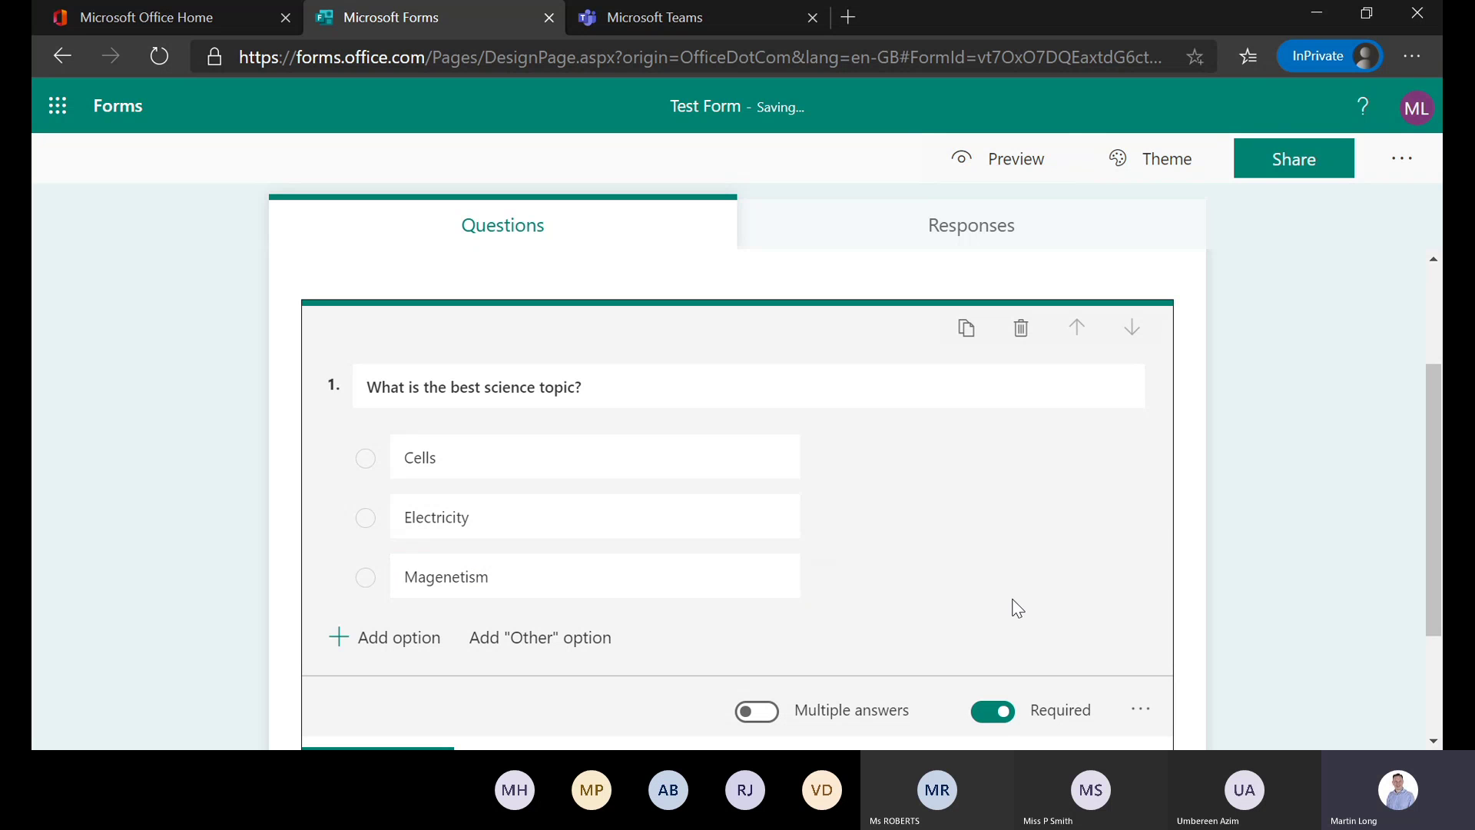
# Allow multiple answers on the science topic question and add a subtitle field to it
pyautogui.scroll(-2, 1018, 609)
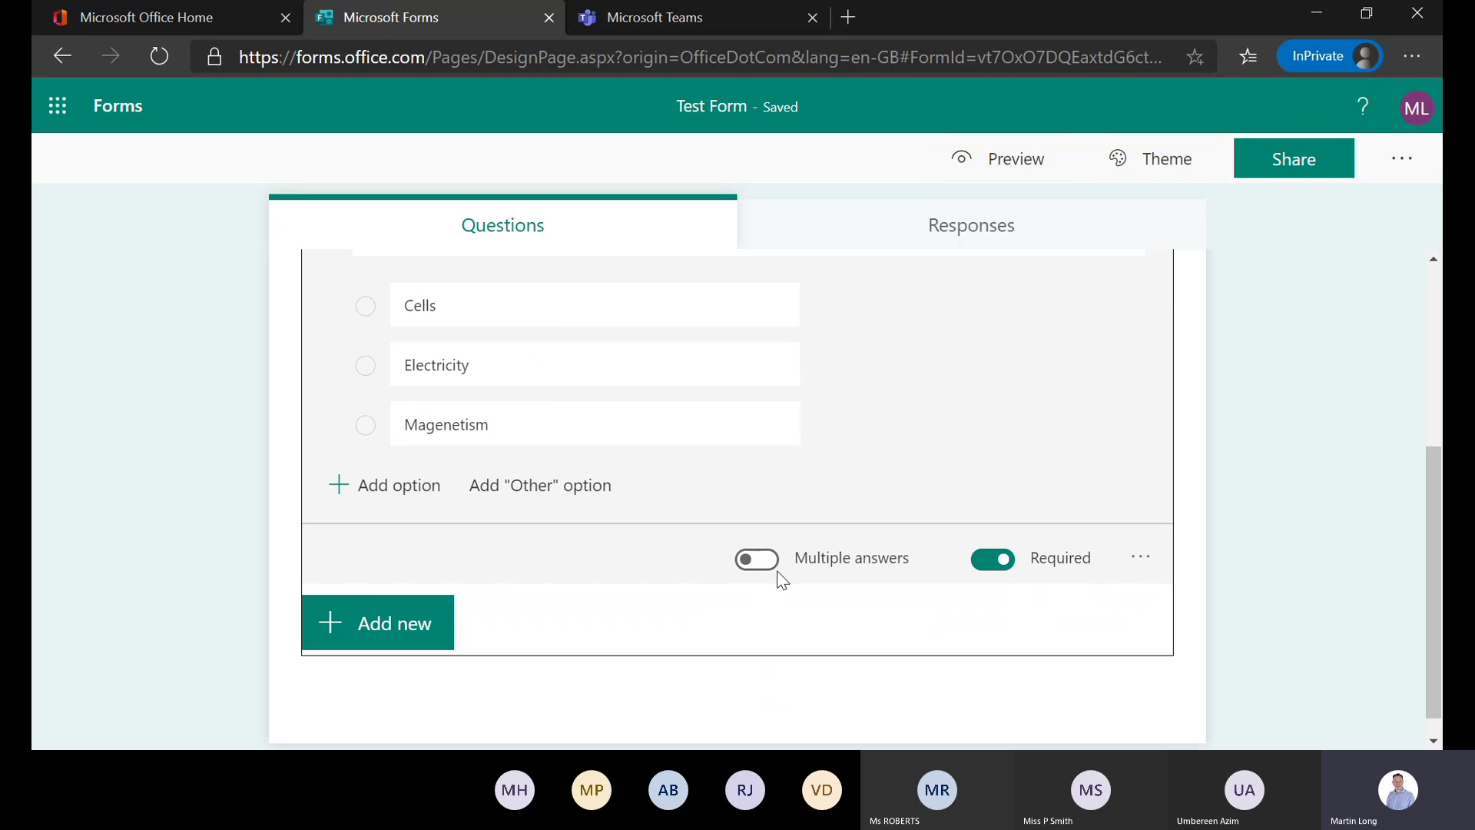
pyautogui.click(758, 559)
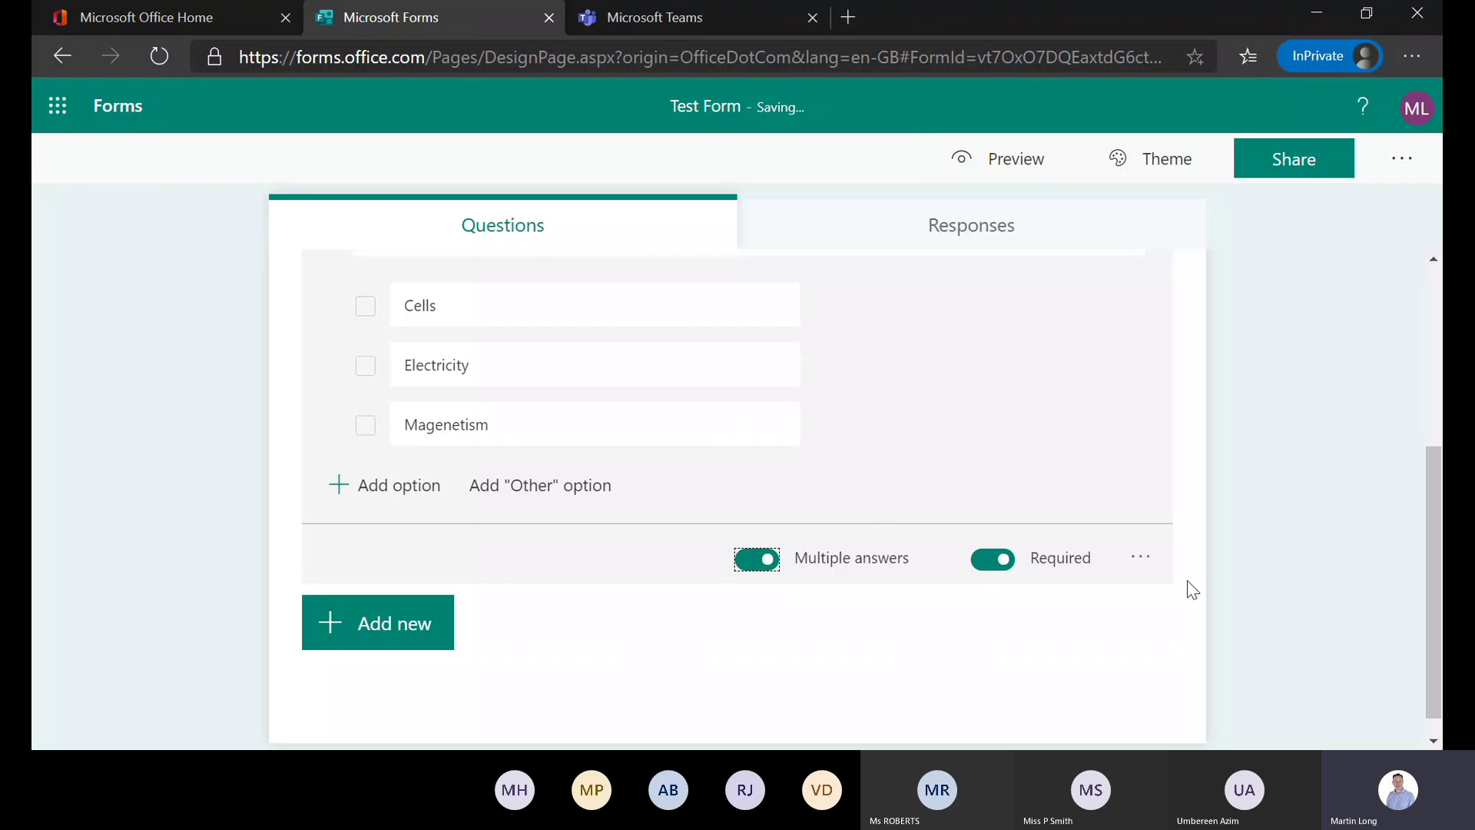
pyautogui.click(1142, 561)
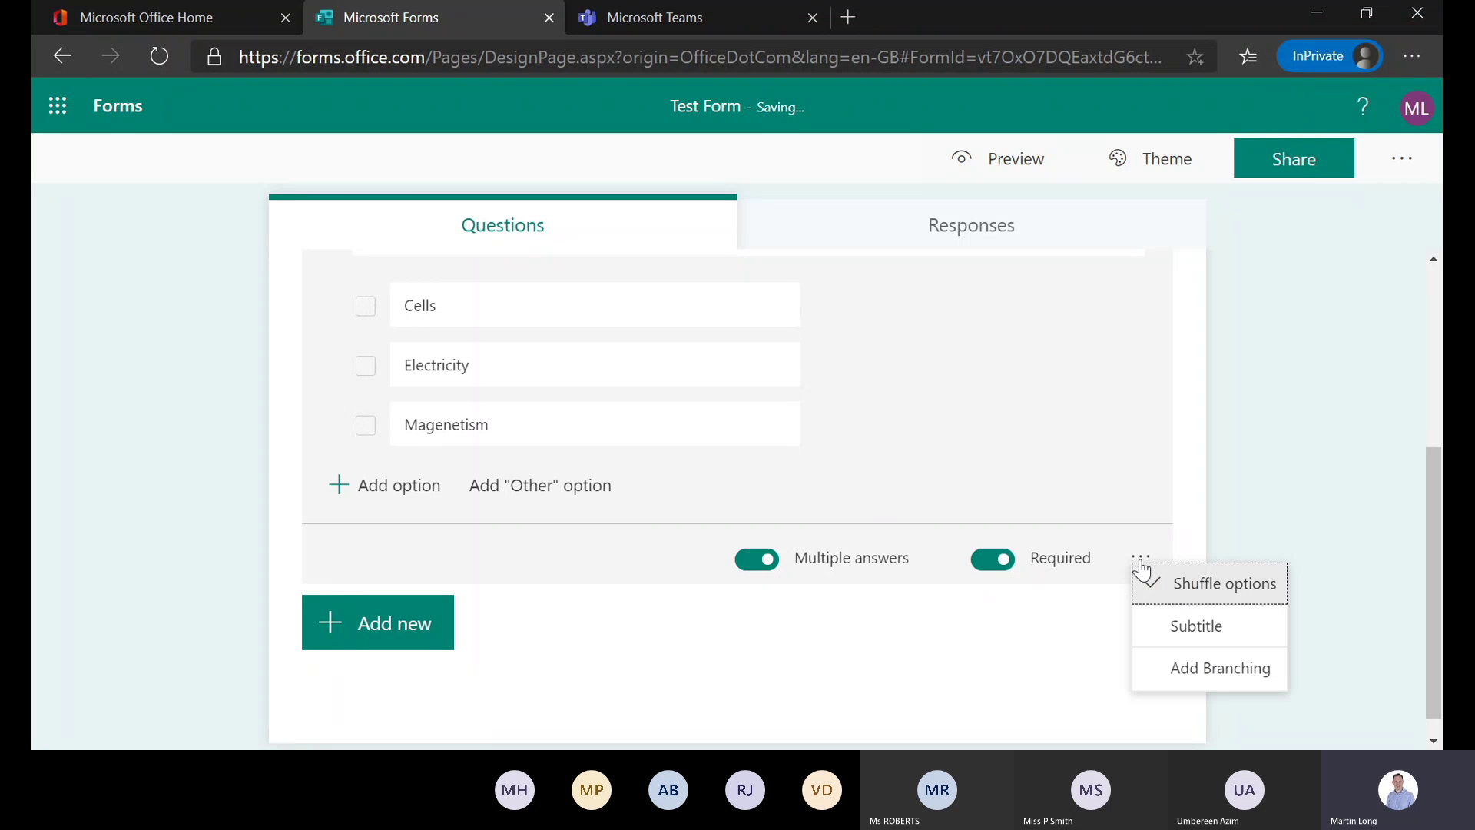
pyautogui.click(1183, 626)
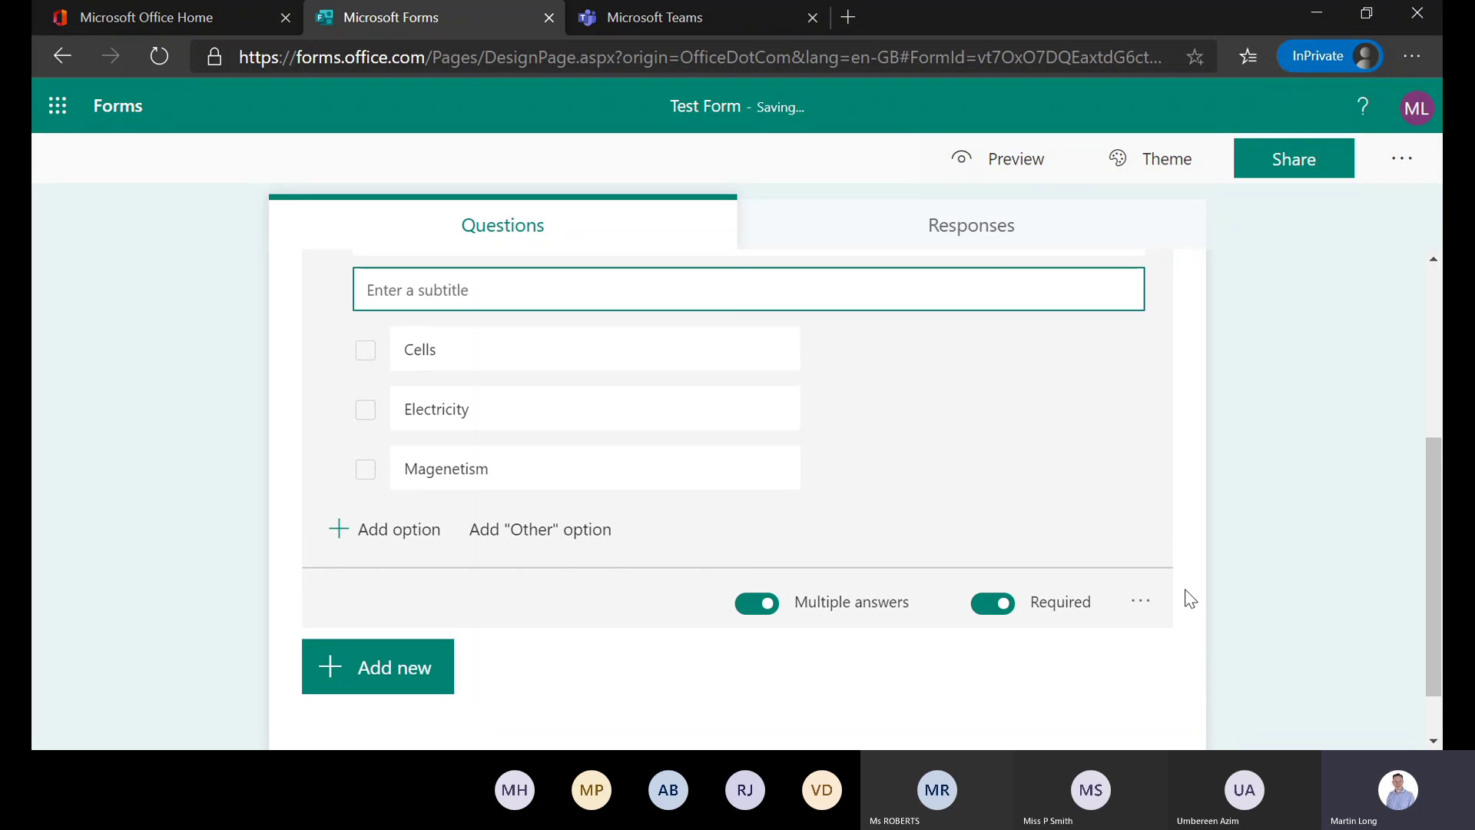
# Enter "We would like to know for next year." as the science topic question's subtitle
pyautogui.scroll(-1, 1190, 566)
pyautogui.click(1141, 532)
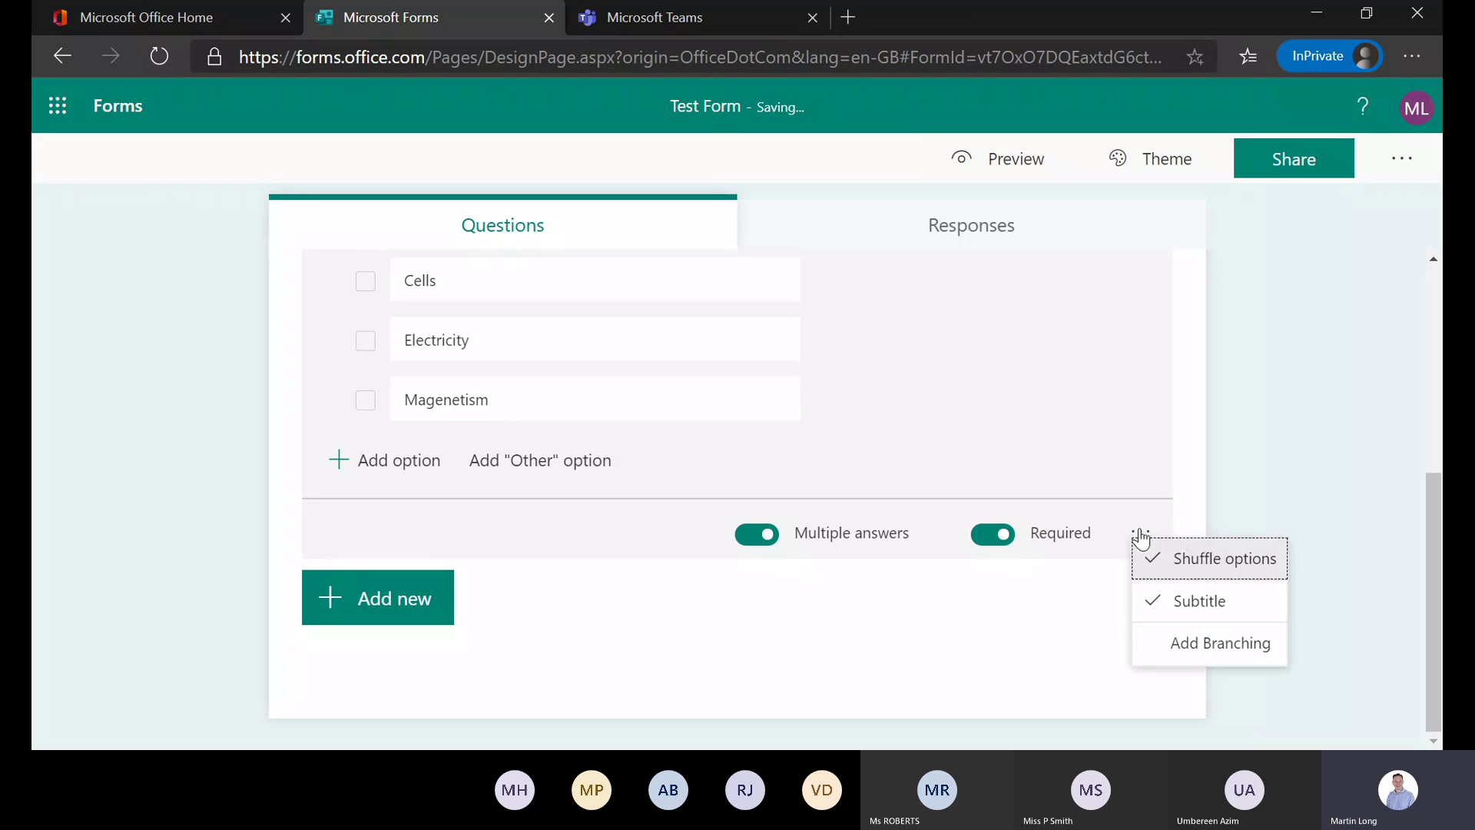
pyautogui.scroll(2, 1097, 438)
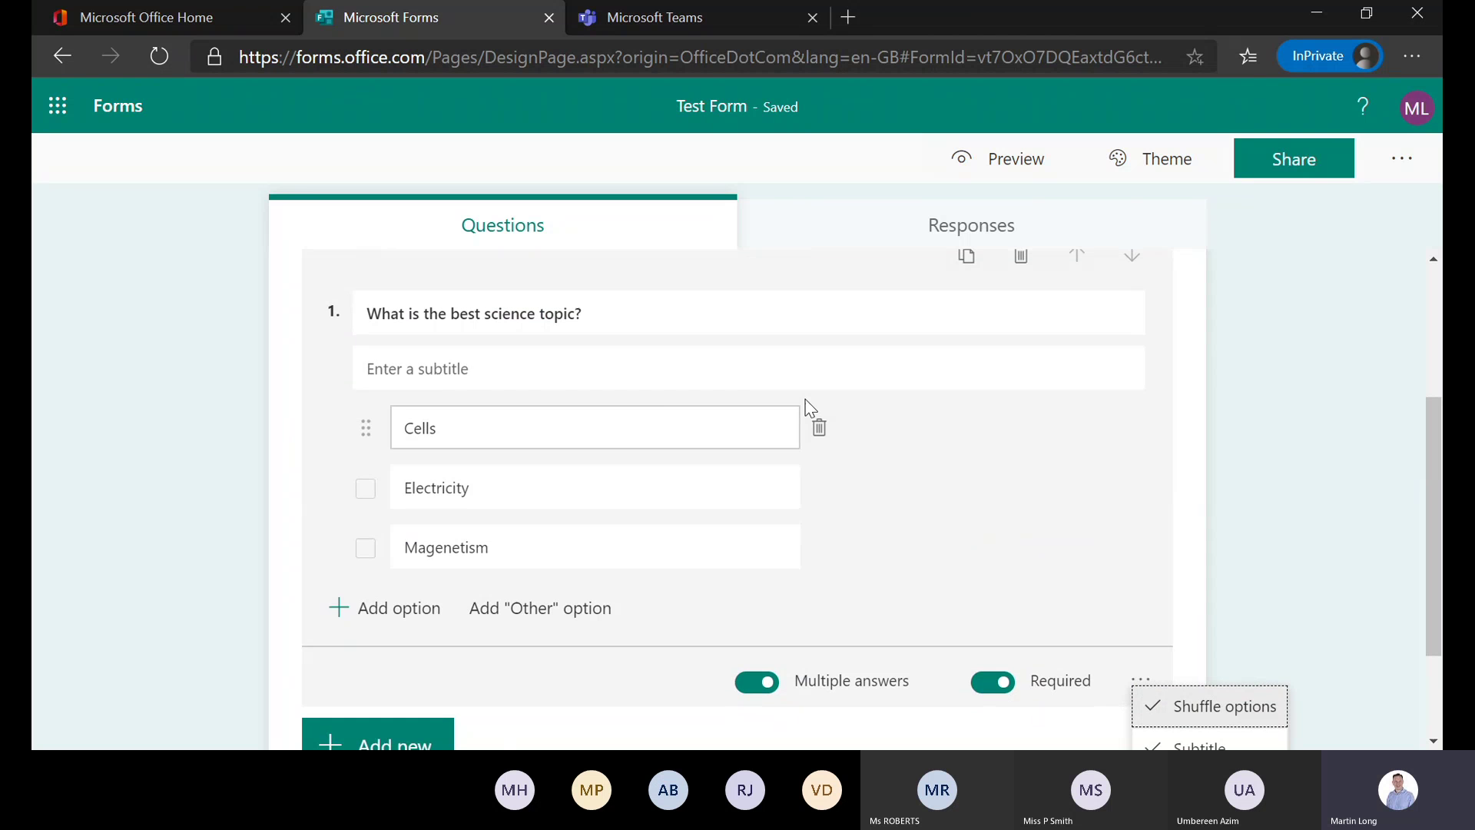
pyautogui.click(624, 368)
pyautogui.write('We w')
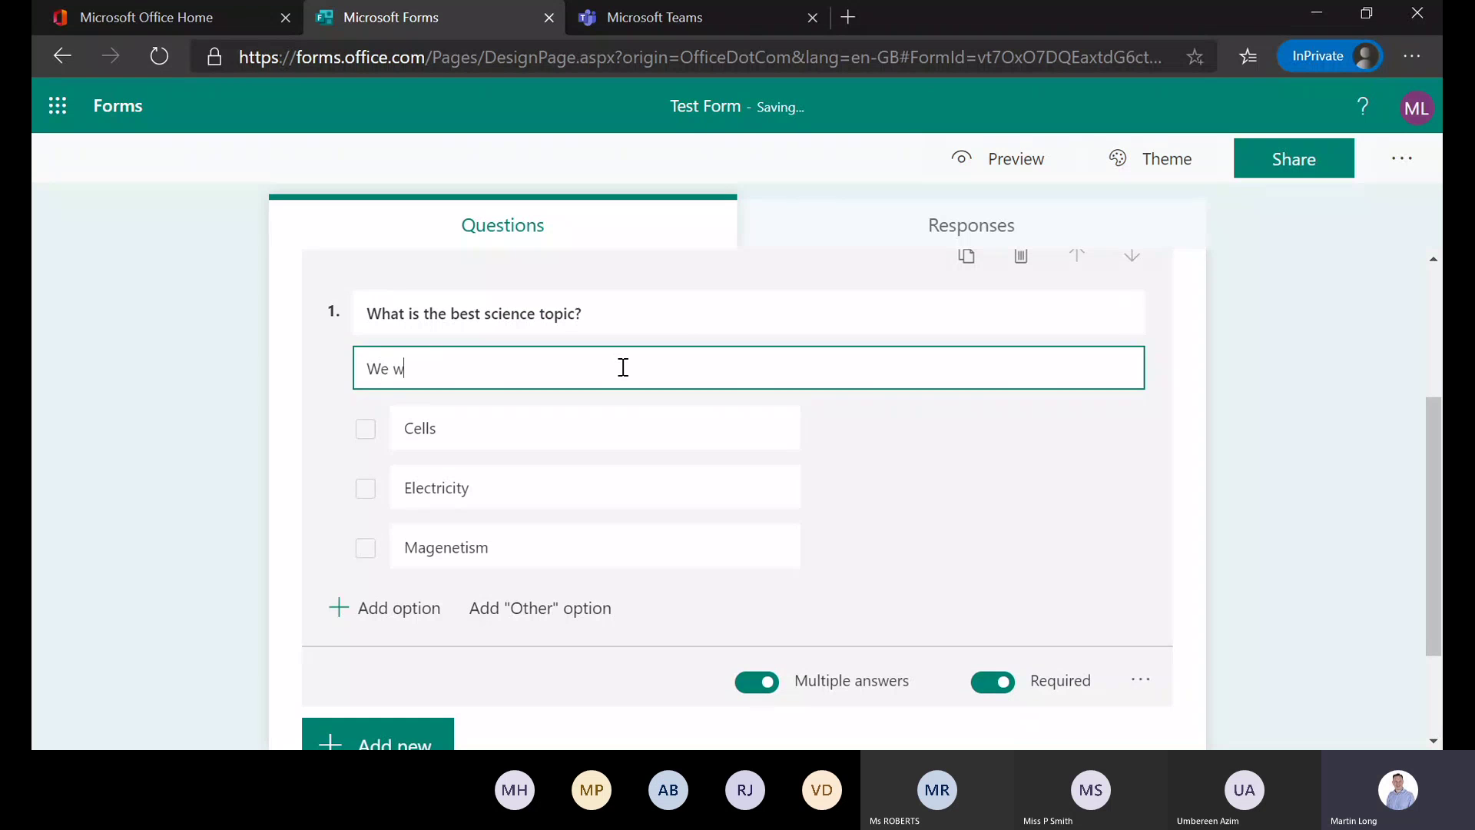
pyautogui.write('ould like to know for next ')
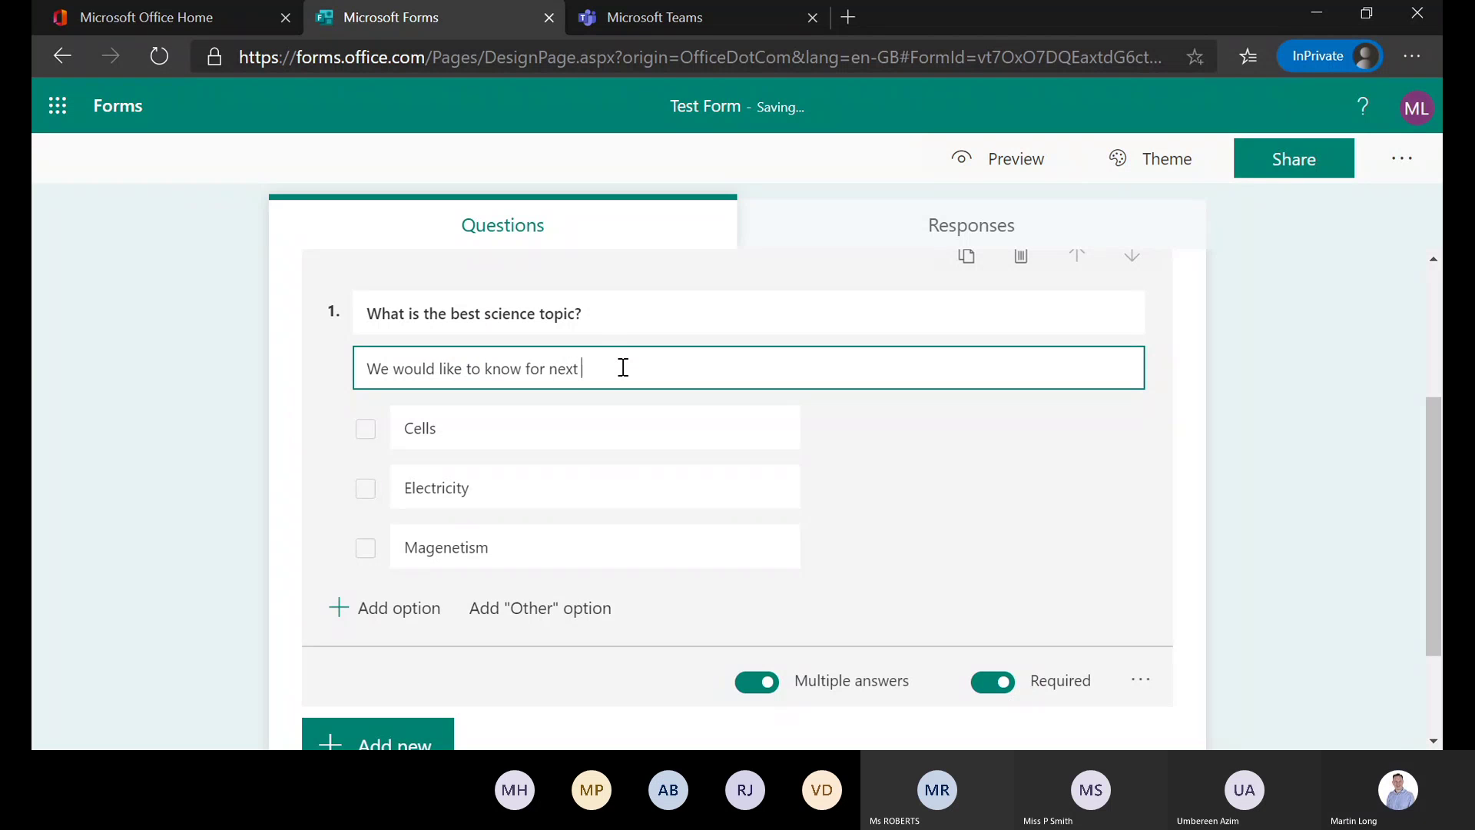
pyautogui.write('year.')
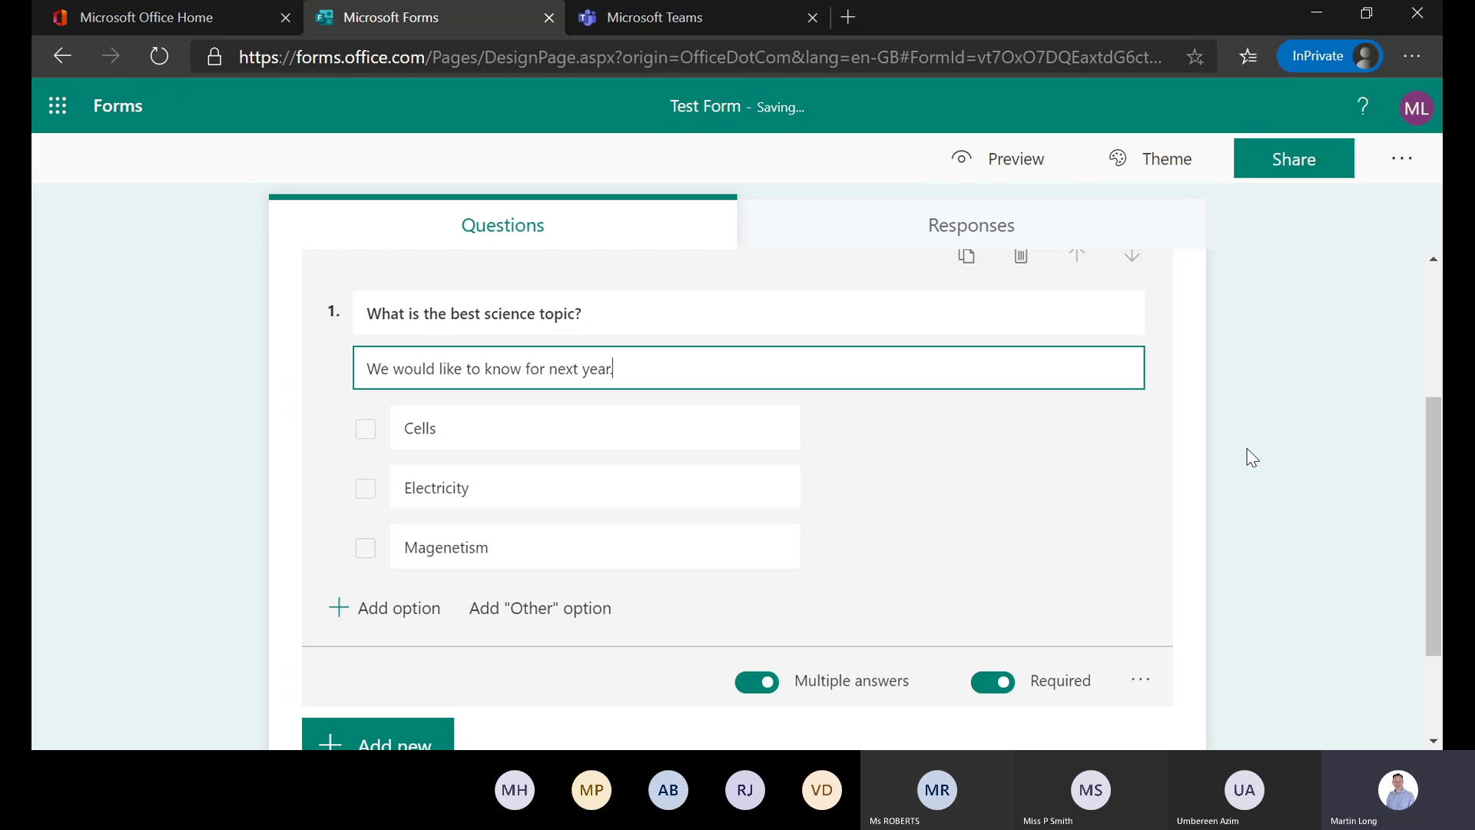
# Turn off multiple answers for the science topic question and present its options as a drop-down
pyautogui.scroll(-1, 1081, 454)
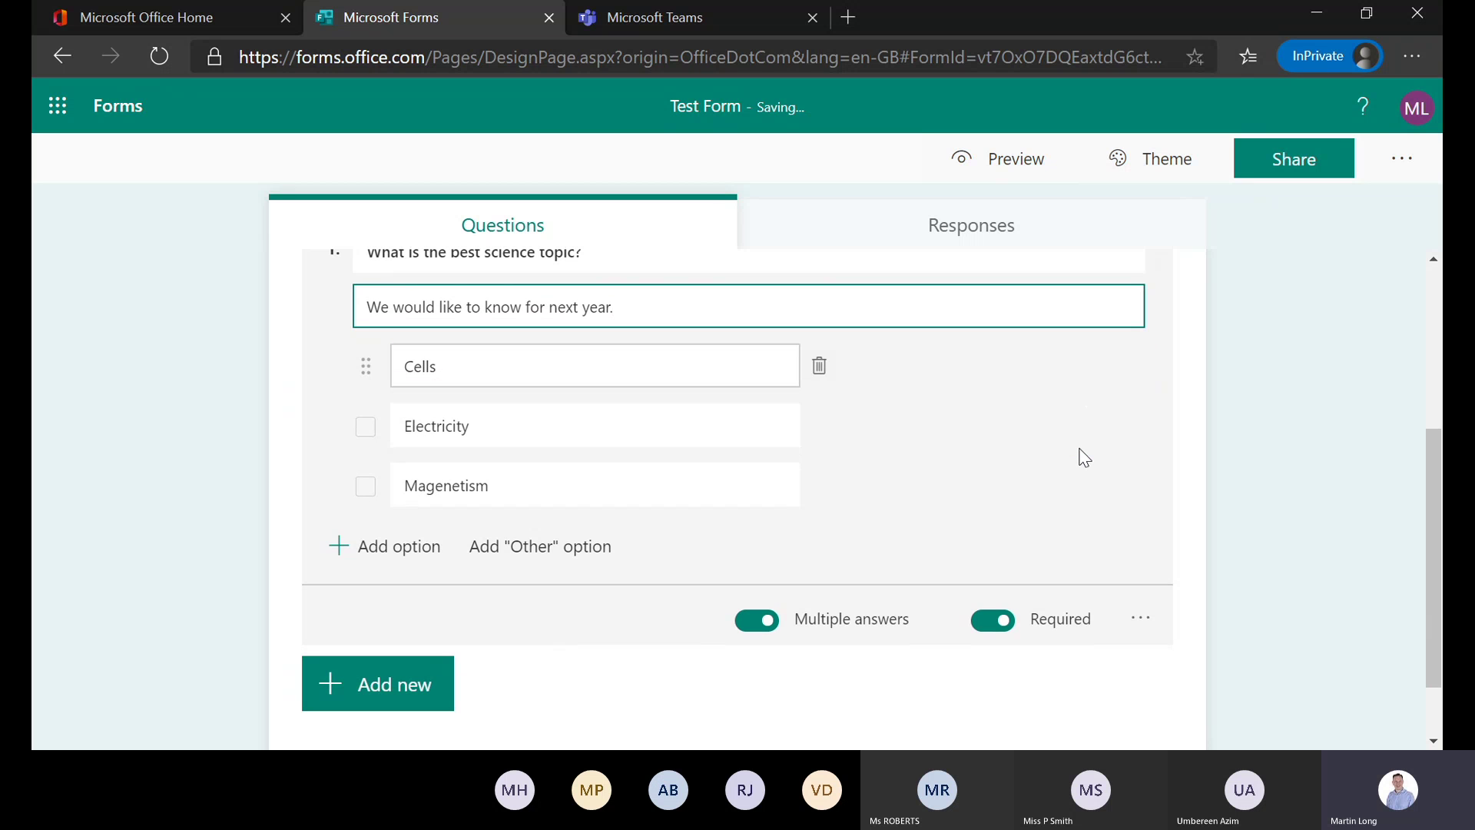
pyautogui.scroll(1, 1084, 457)
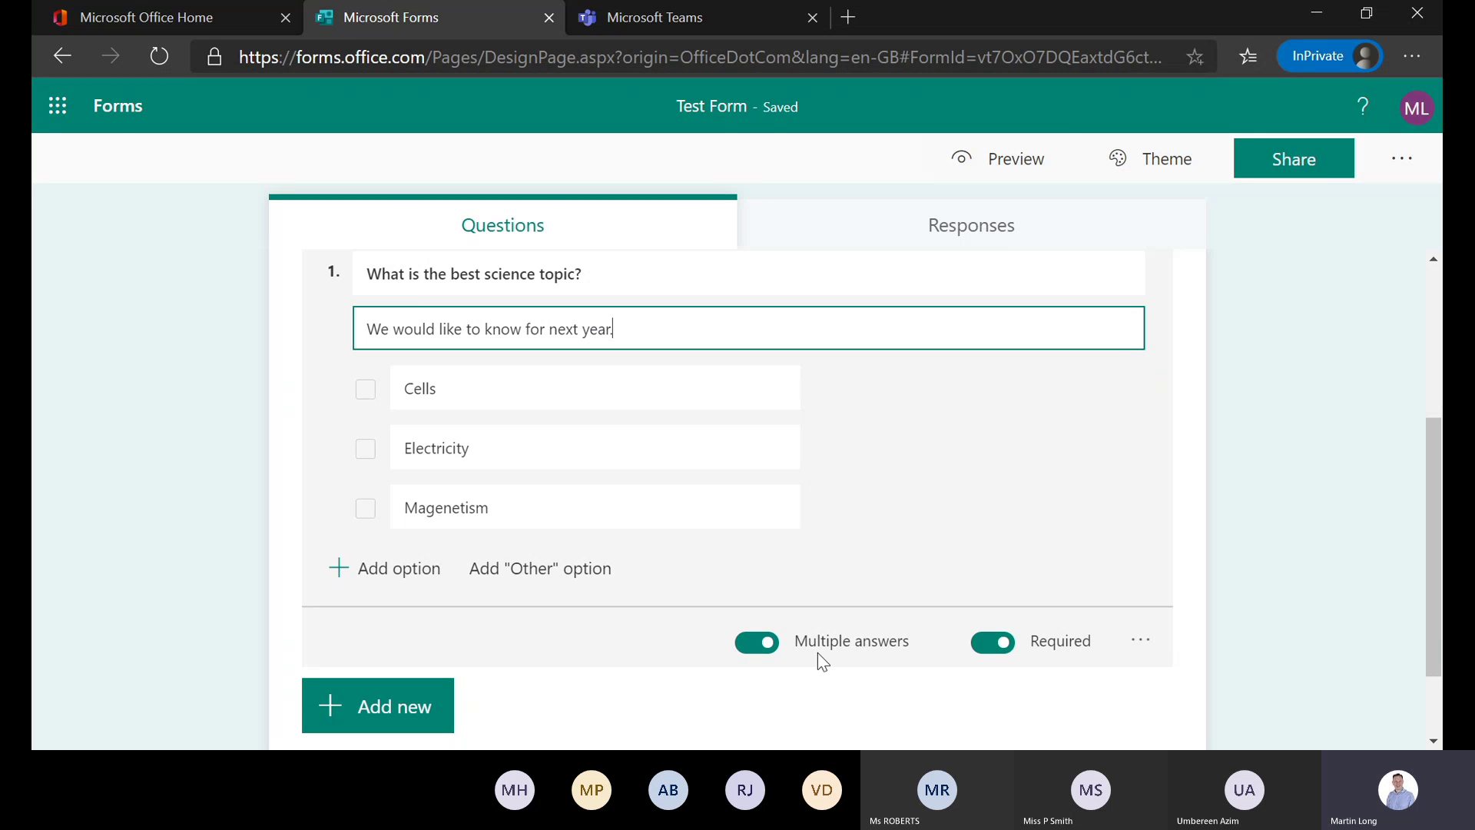
pyautogui.click(770, 649)
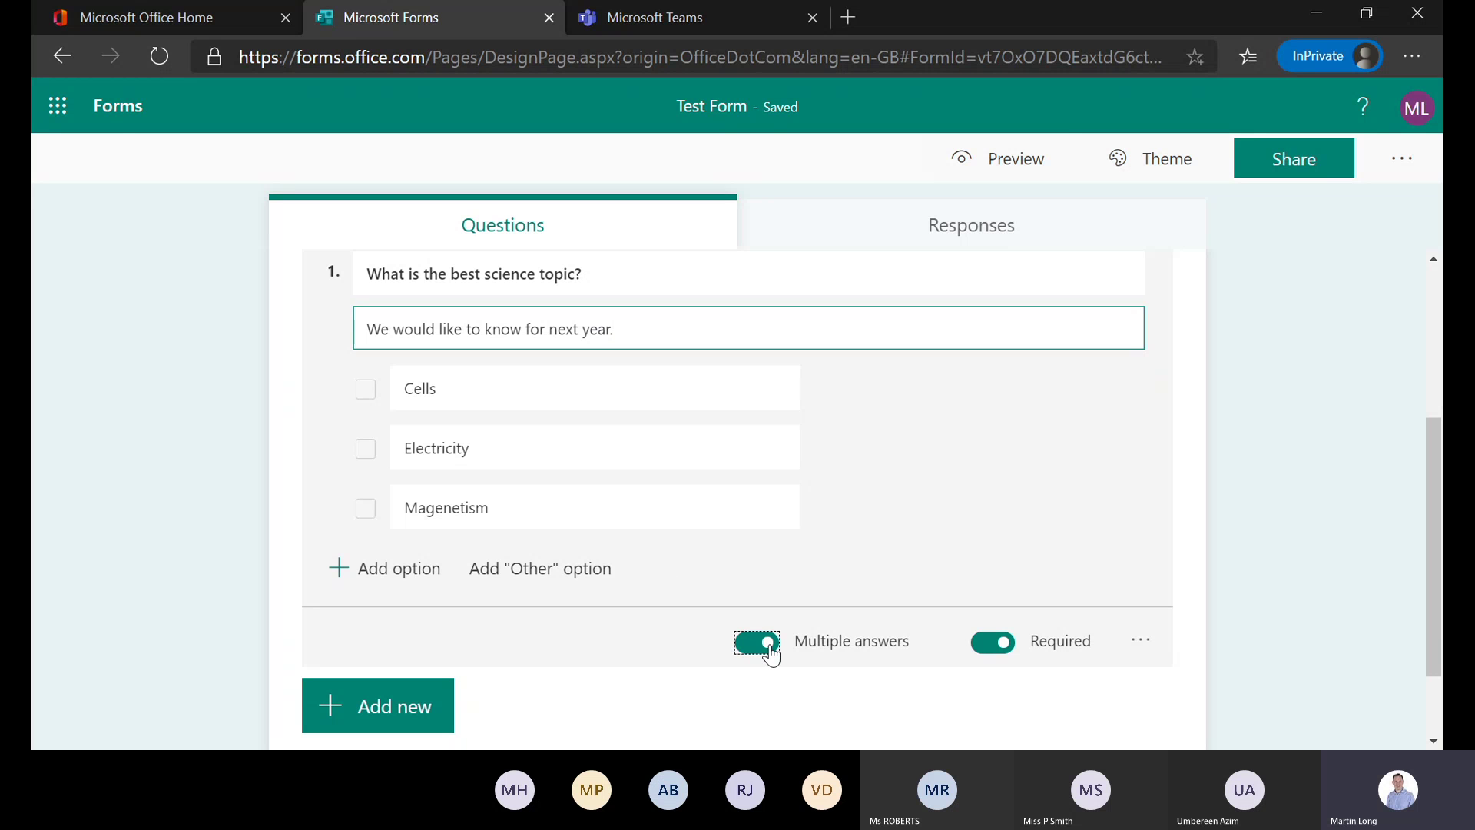
pyautogui.click(1139, 651)
pyautogui.scroll(-1, 1344, 648)
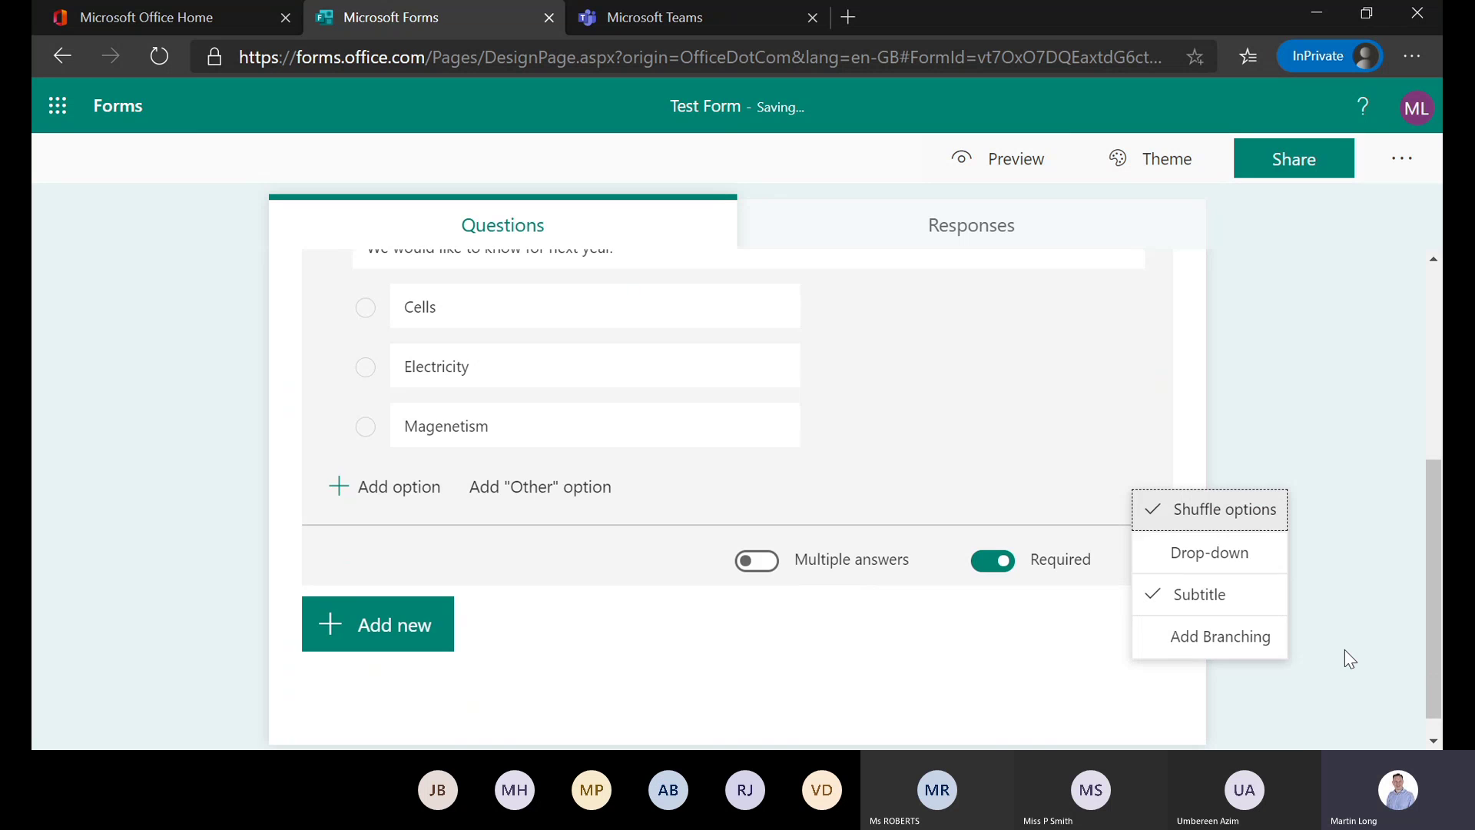
pyautogui.click(1227, 572)
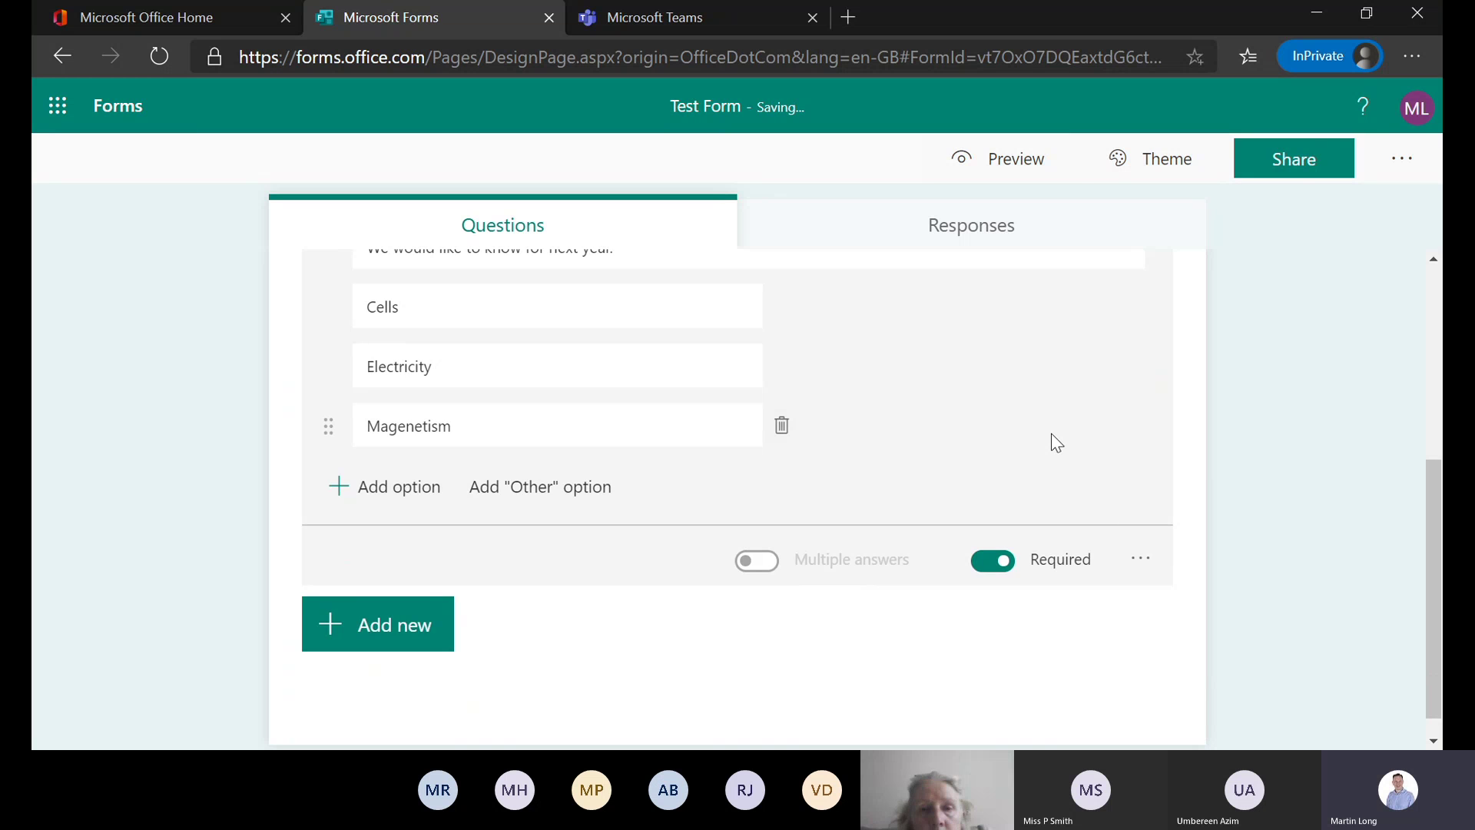
# Preview the form and choose "Magenetism" as the answer to the science topic question
pyautogui.scroll(3, 1055, 440)
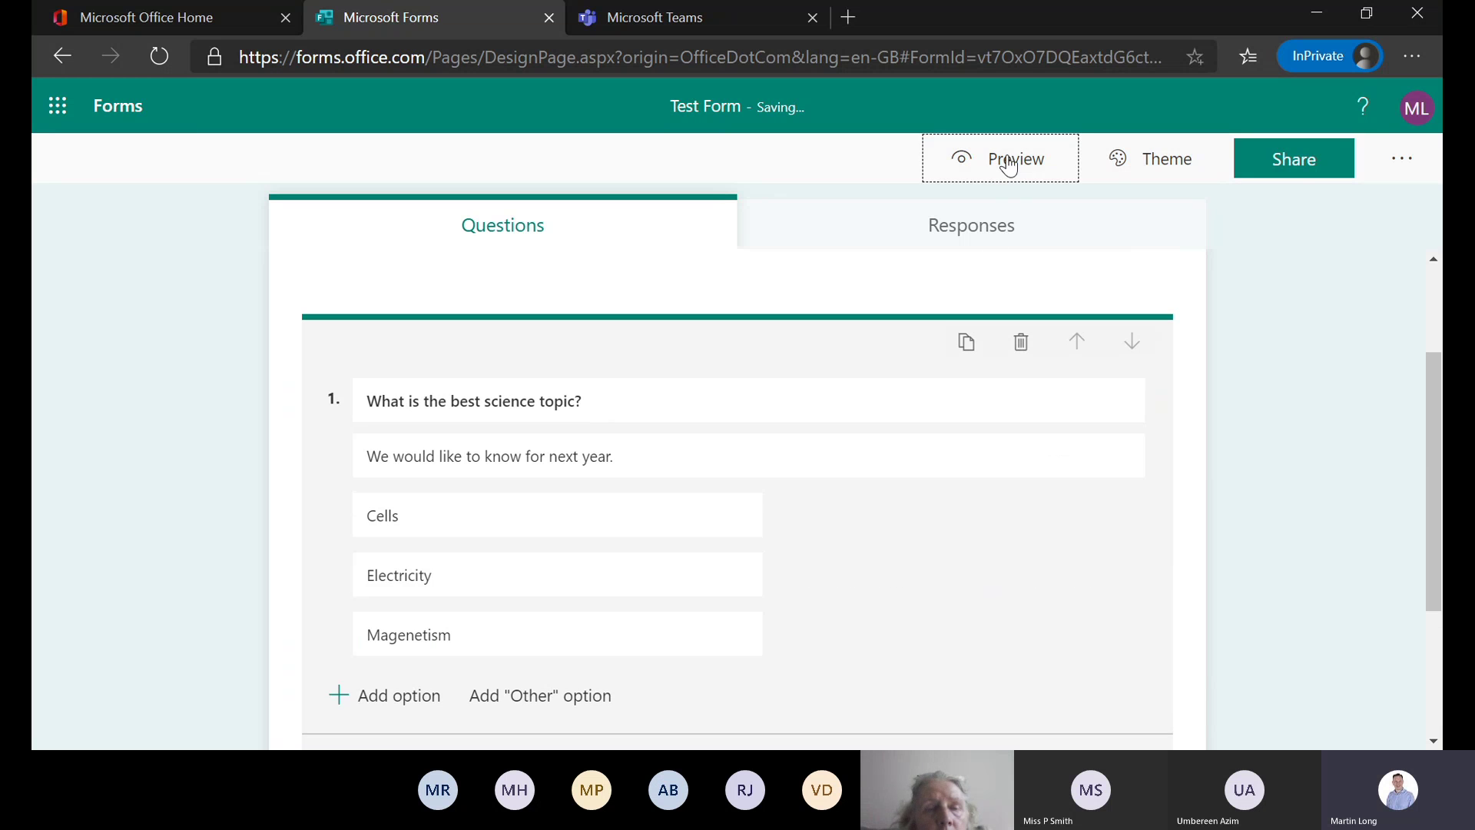
pyautogui.click(1005, 158)
pyautogui.click(702, 525)
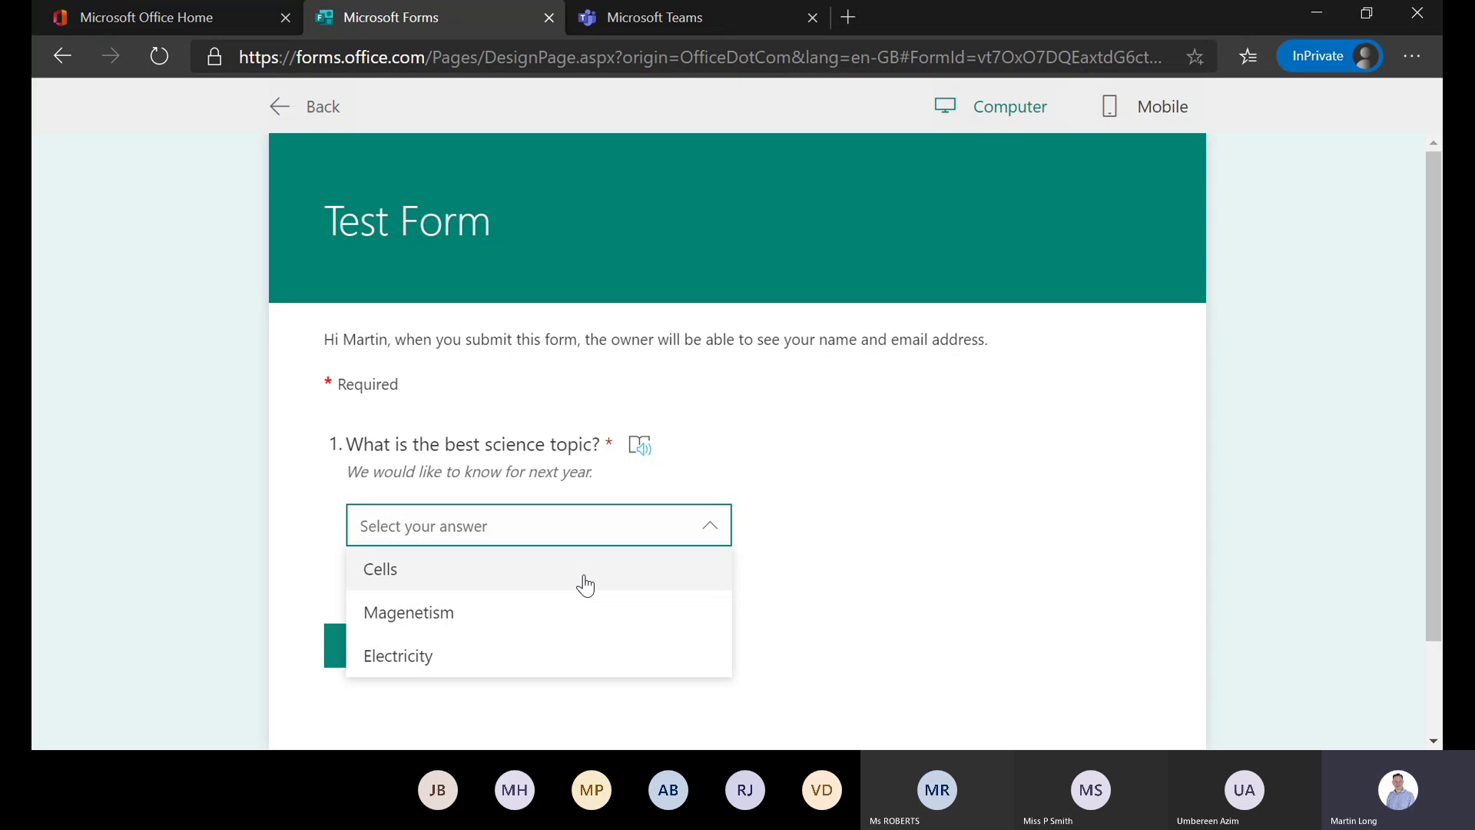
pyautogui.click(554, 622)
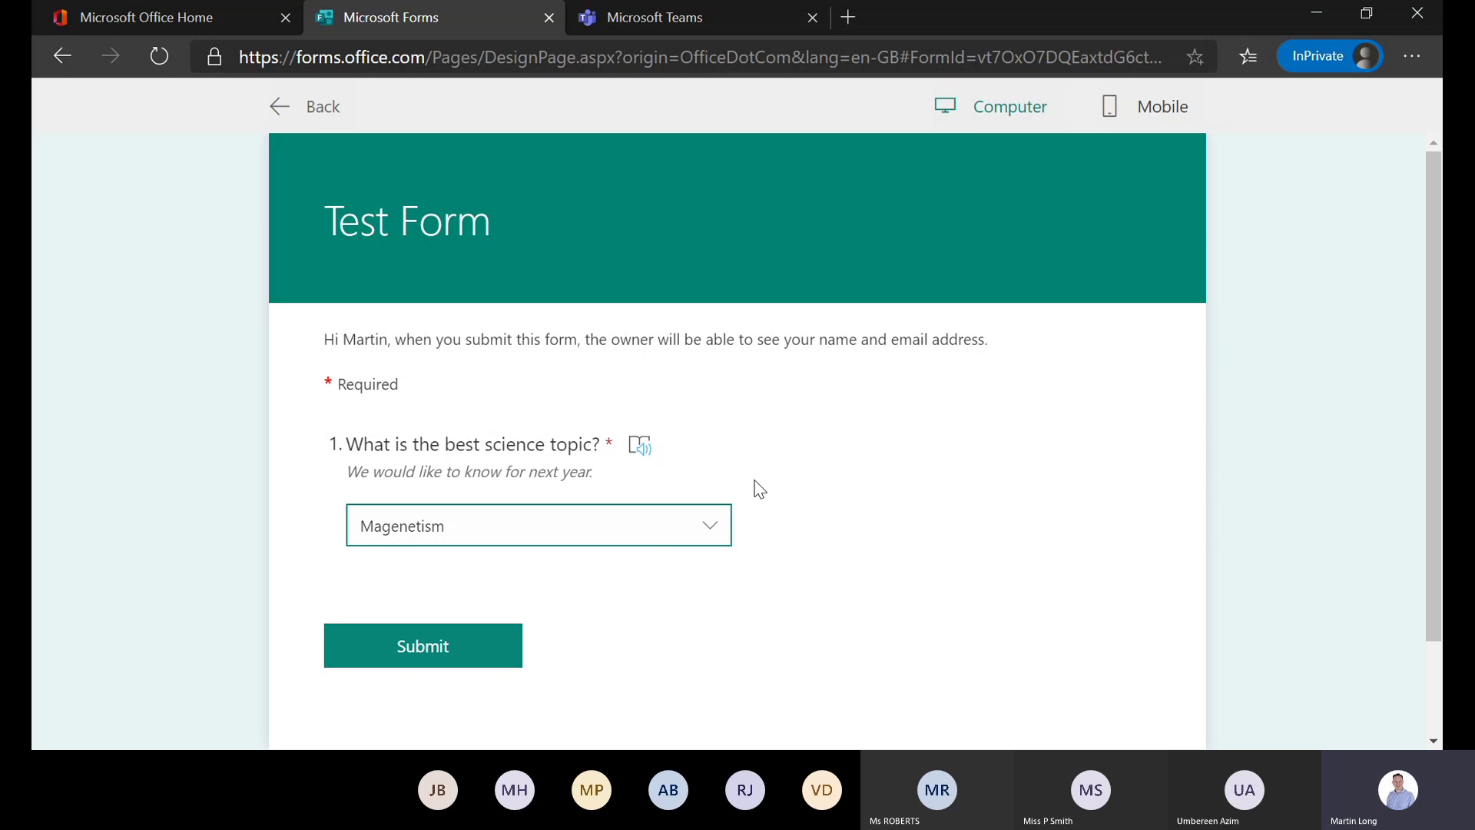
# Open the science topic question in Immersive Reader, dismiss the tips and look through its text
pyautogui.click(639, 450)
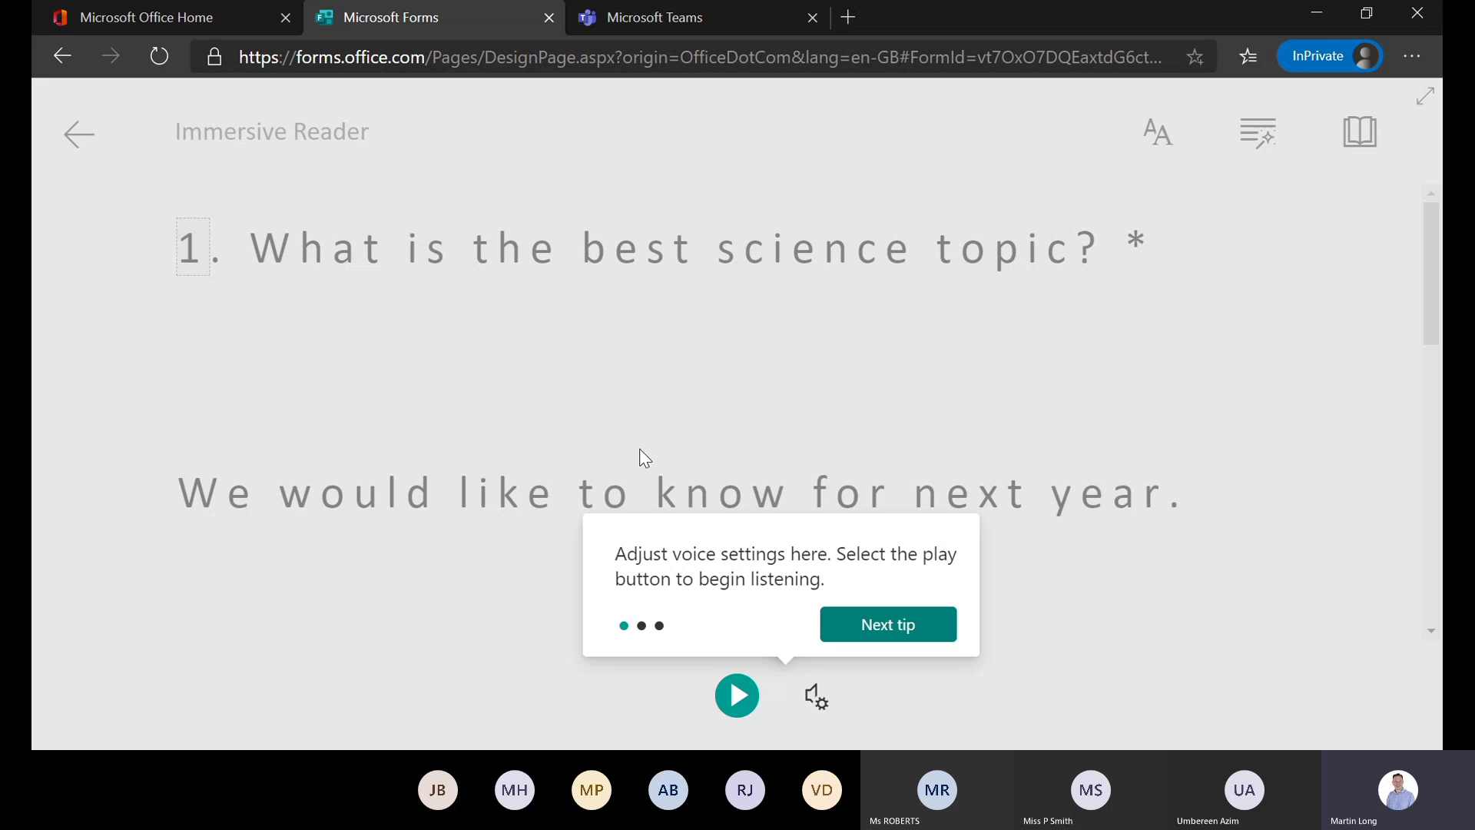
pyautogui.click(1084, 594)
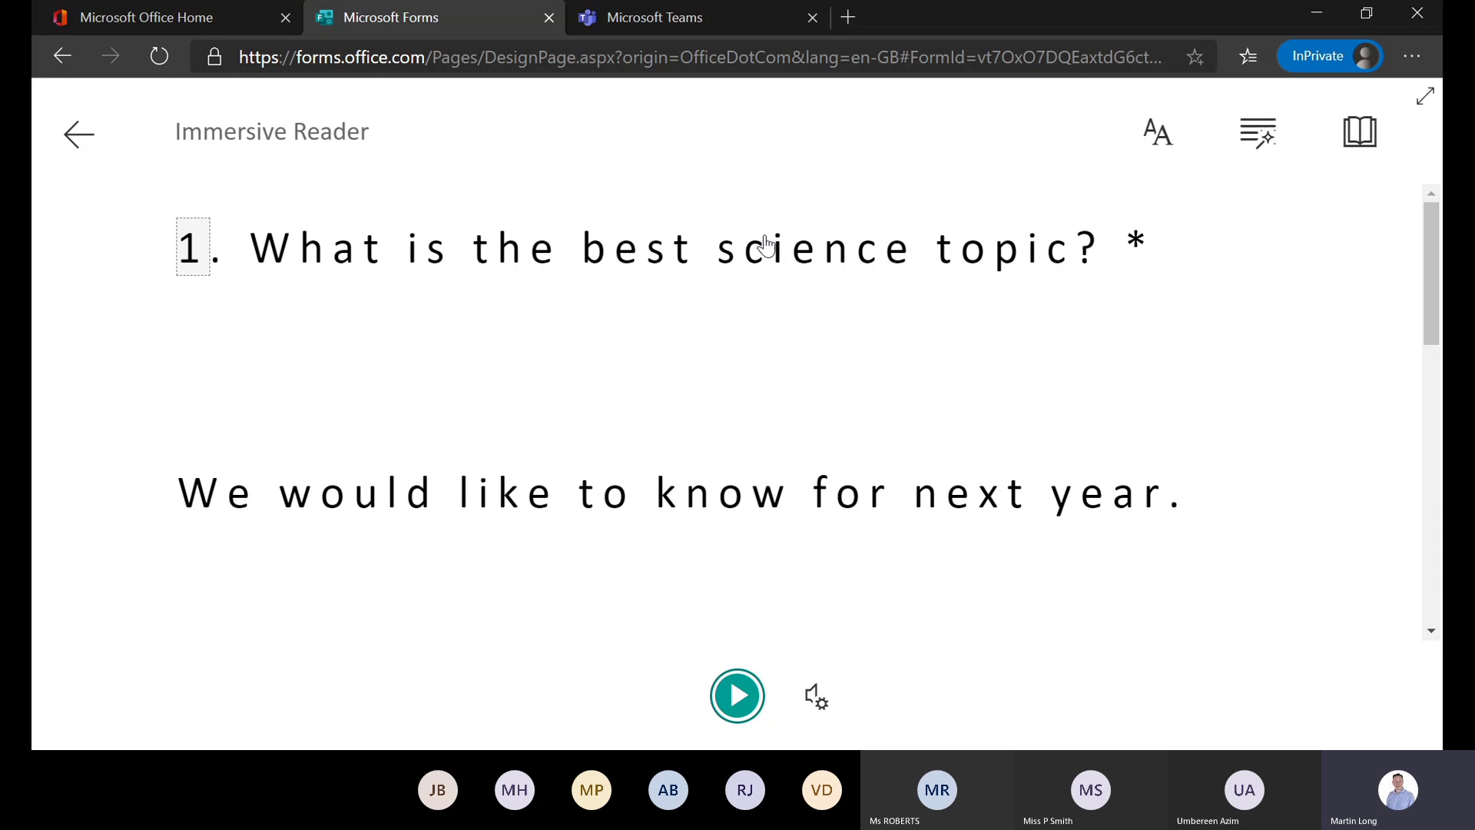
pyautogui.scroll(-2, 849, 484)
pyautogui.scroll(-3, 850, 483)
pyautogui.scroll(5, 845, 484)
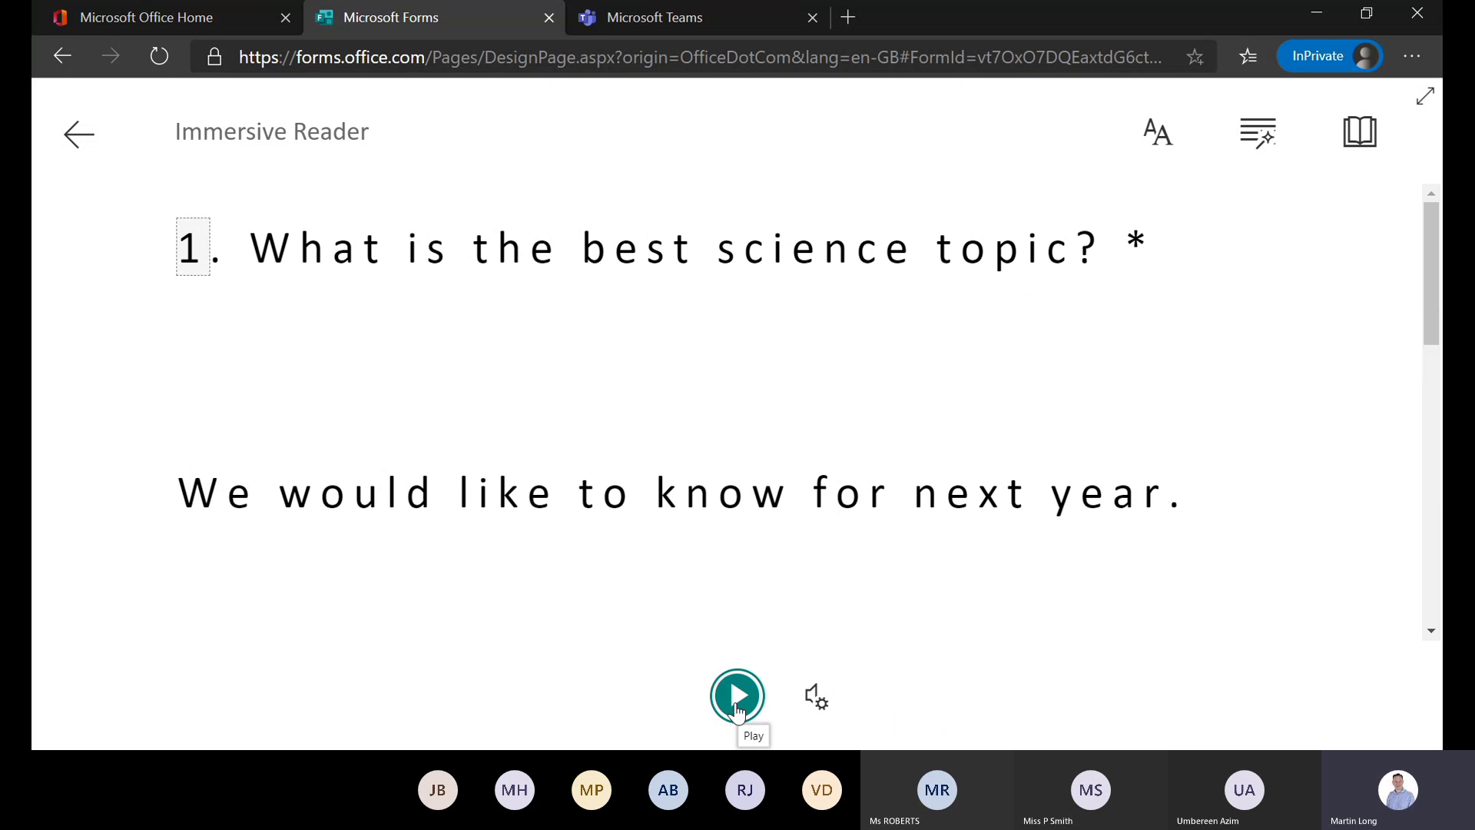
# Have Immersive Reader read the question aloud, pause the reading and look back over the text
pyautogui.click(736, 703)
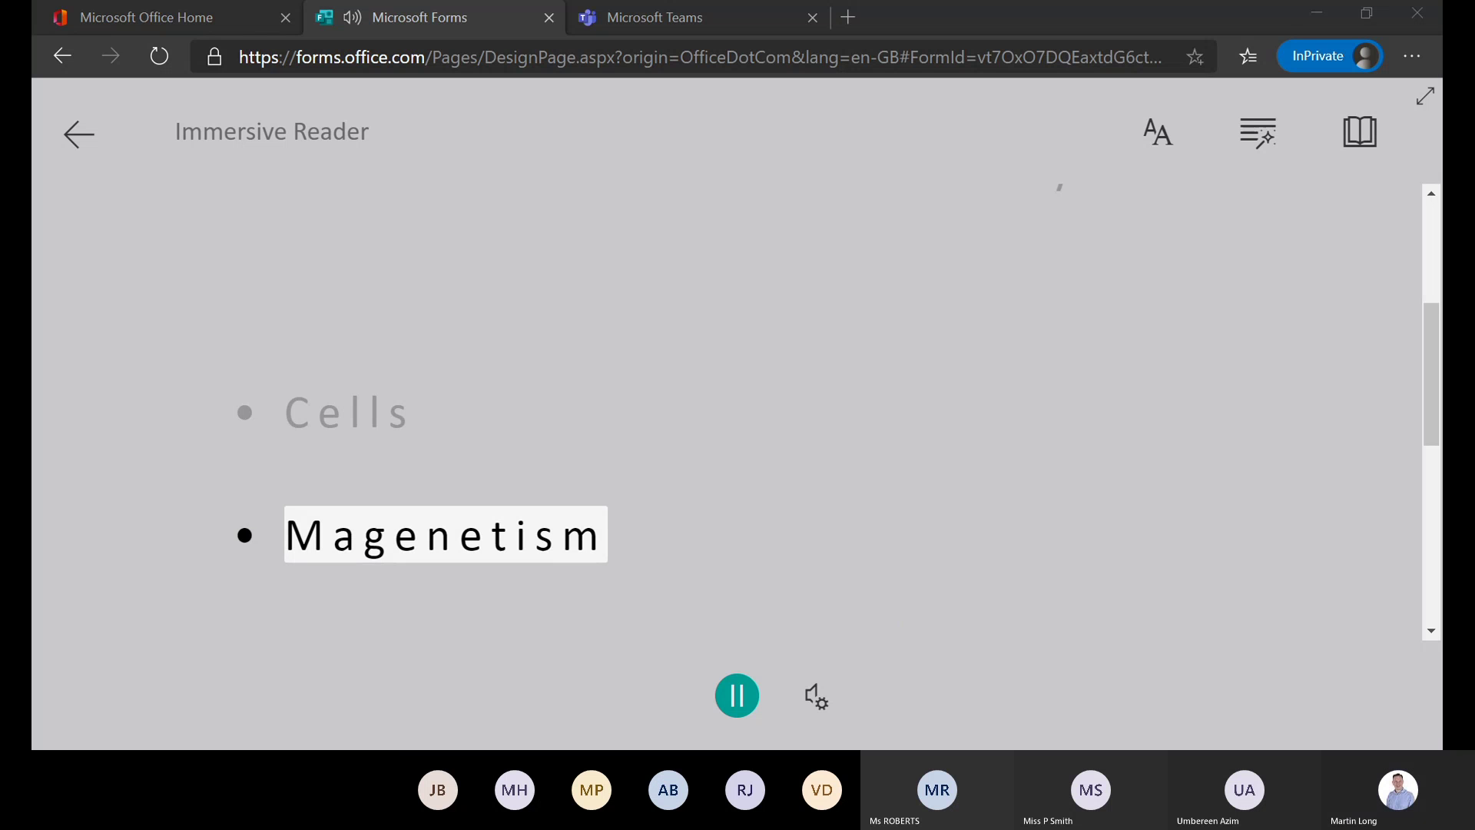
pyautogui.click(738, 698)
pyautogui.scroll(10, 958, 273)
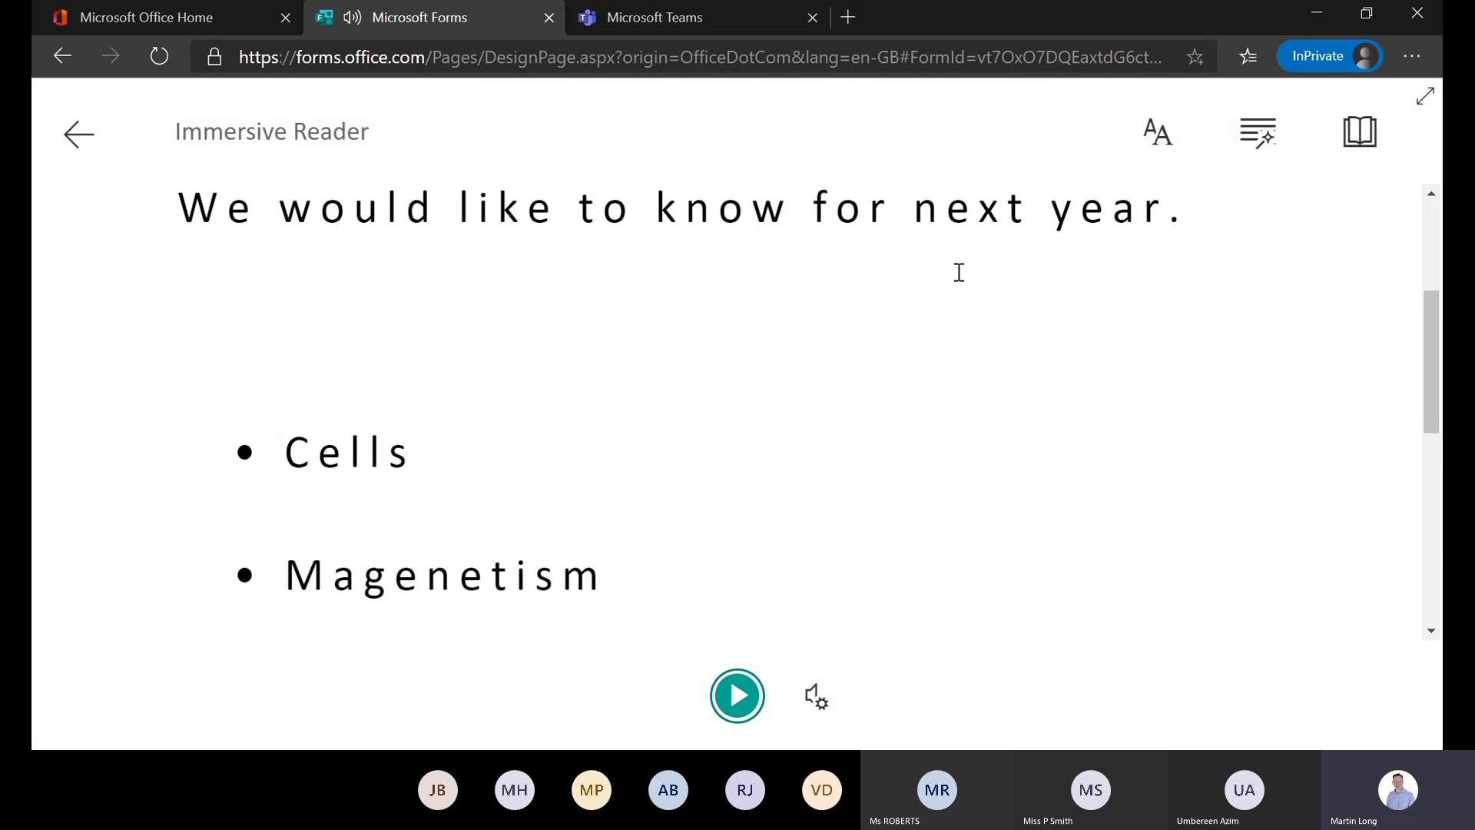
pyautogui.scroll(-3, 958, 274)
pyautogui.scroll(3, 958, 273)
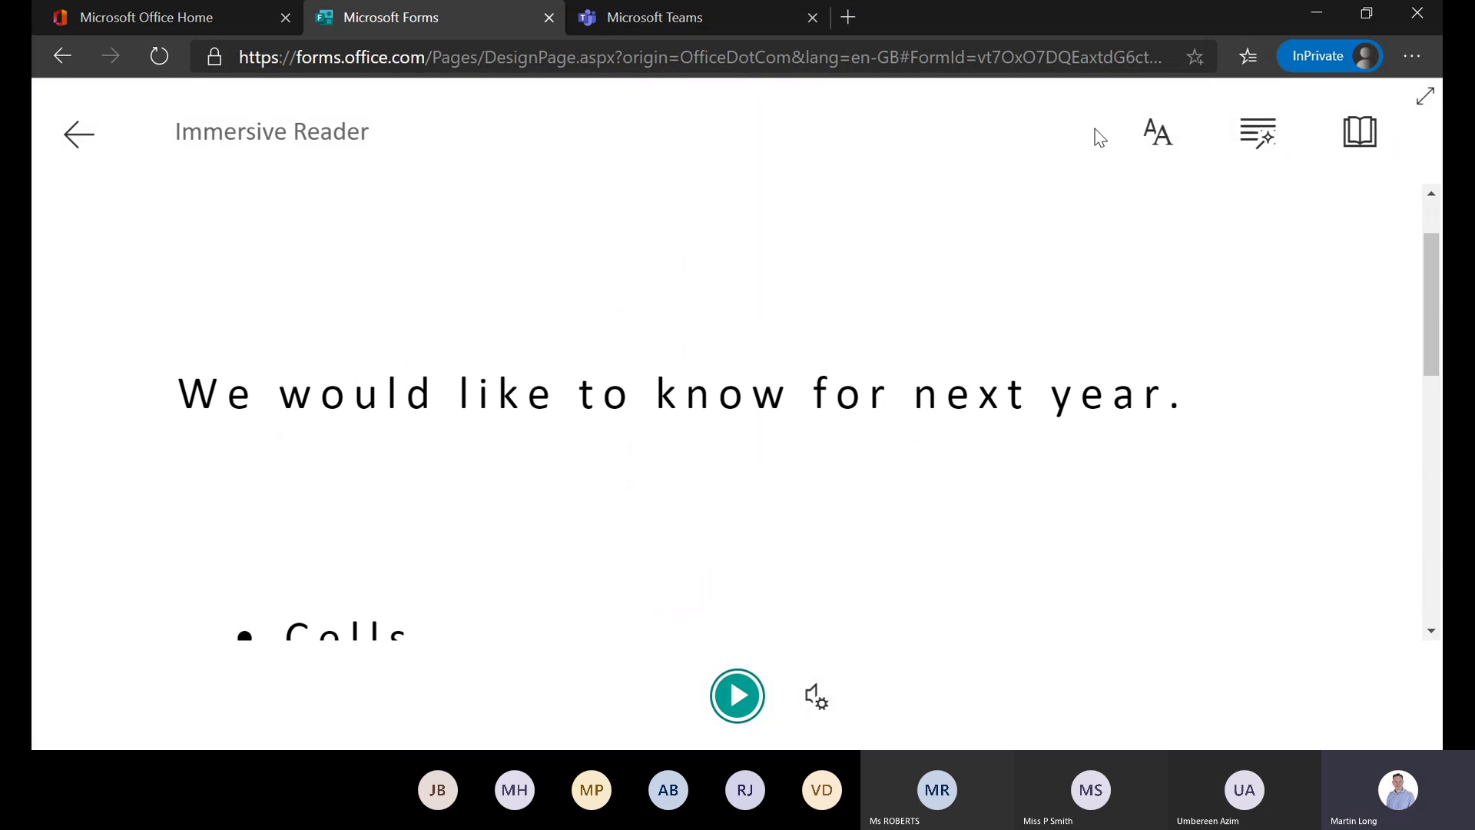
# Set the Immersive Reader text size to 56 and look over the enlarged question
pyautogui.click(1147, 153)
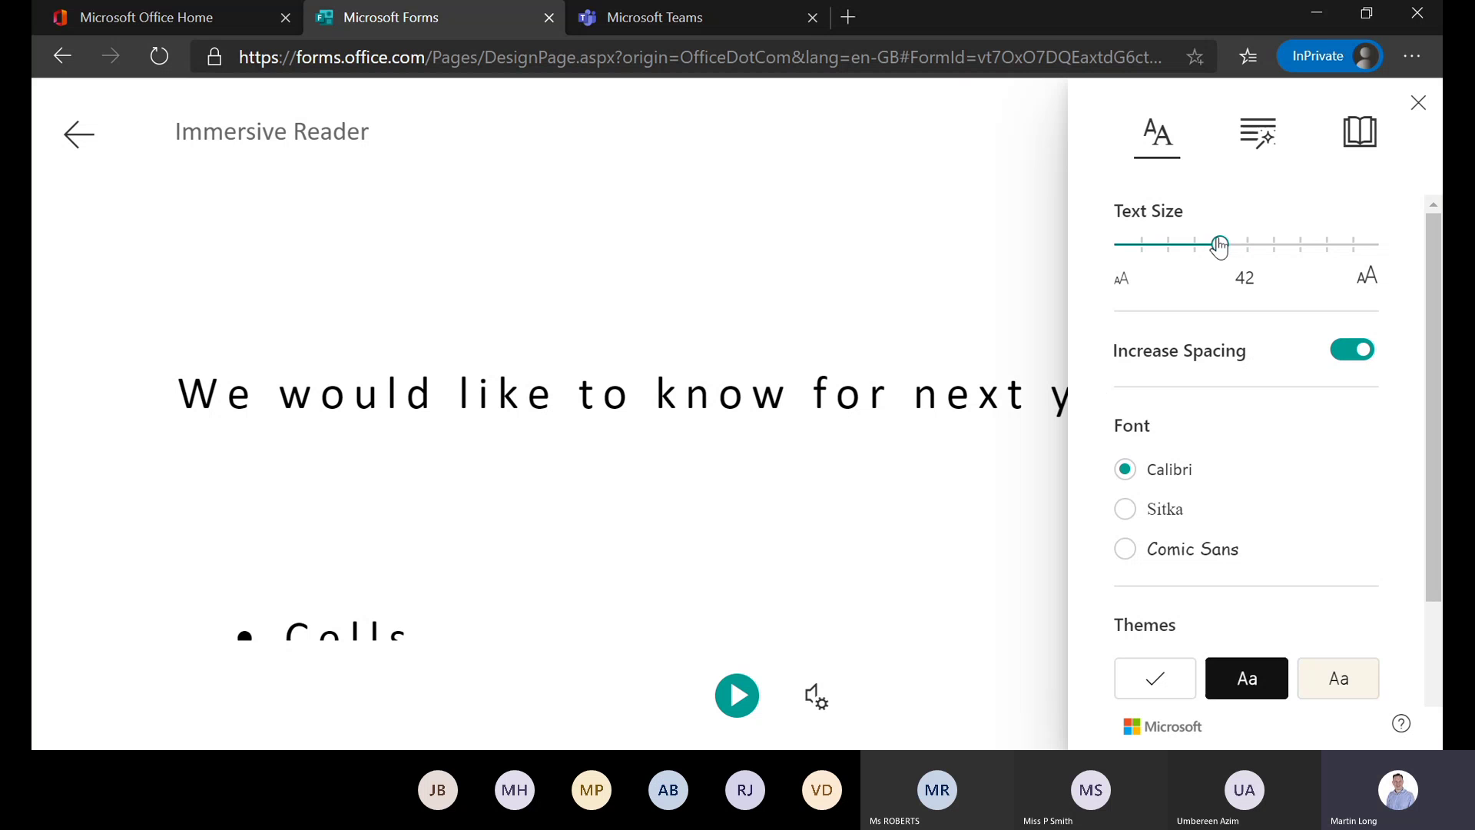
pyautogui.moveTo(1220, 244); pyautogui.dragTo(1271, 259)
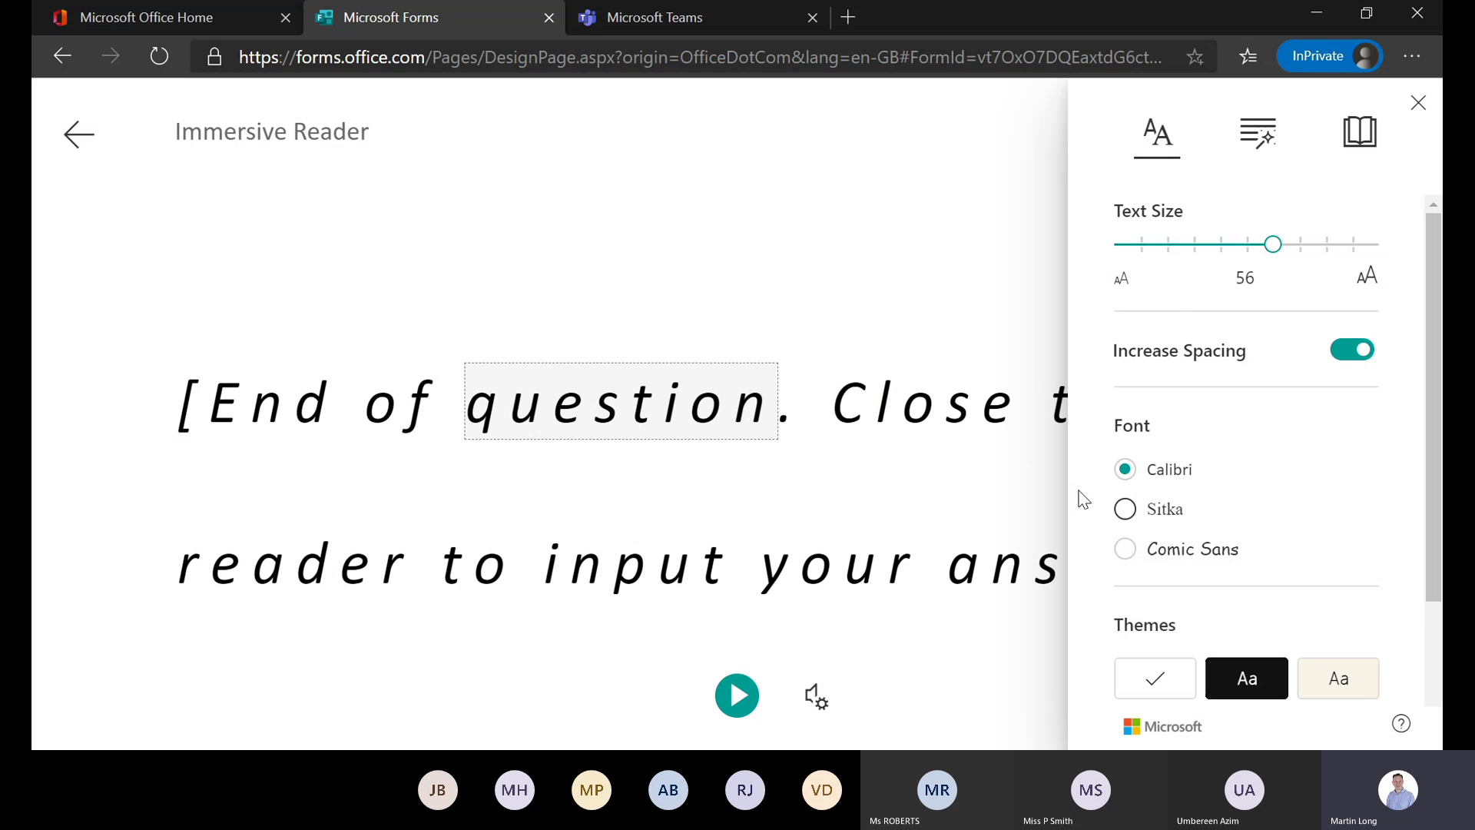
pyautogui.scroll(5, 768, 529)
pyautogui.scroll(-1, 768, 529)
pyautogui.scroll(3, 769, 529)
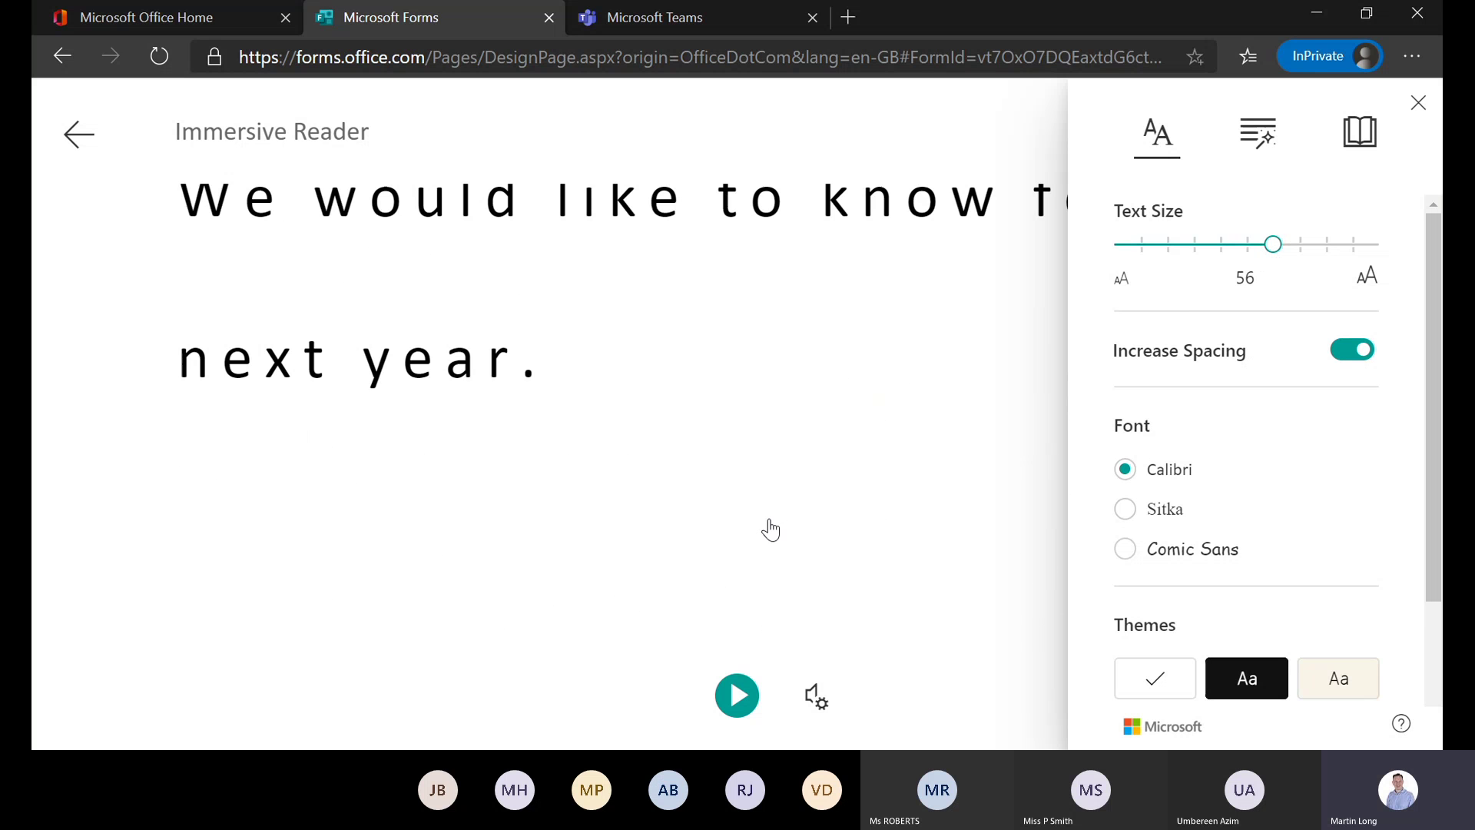
# Set the Immersive Reader font to Comic Sans and apply the pale yellow theme from the extended colour choices
pyautogui.click(1124, 549)
pyautogui.scroll(5, 907, 467)
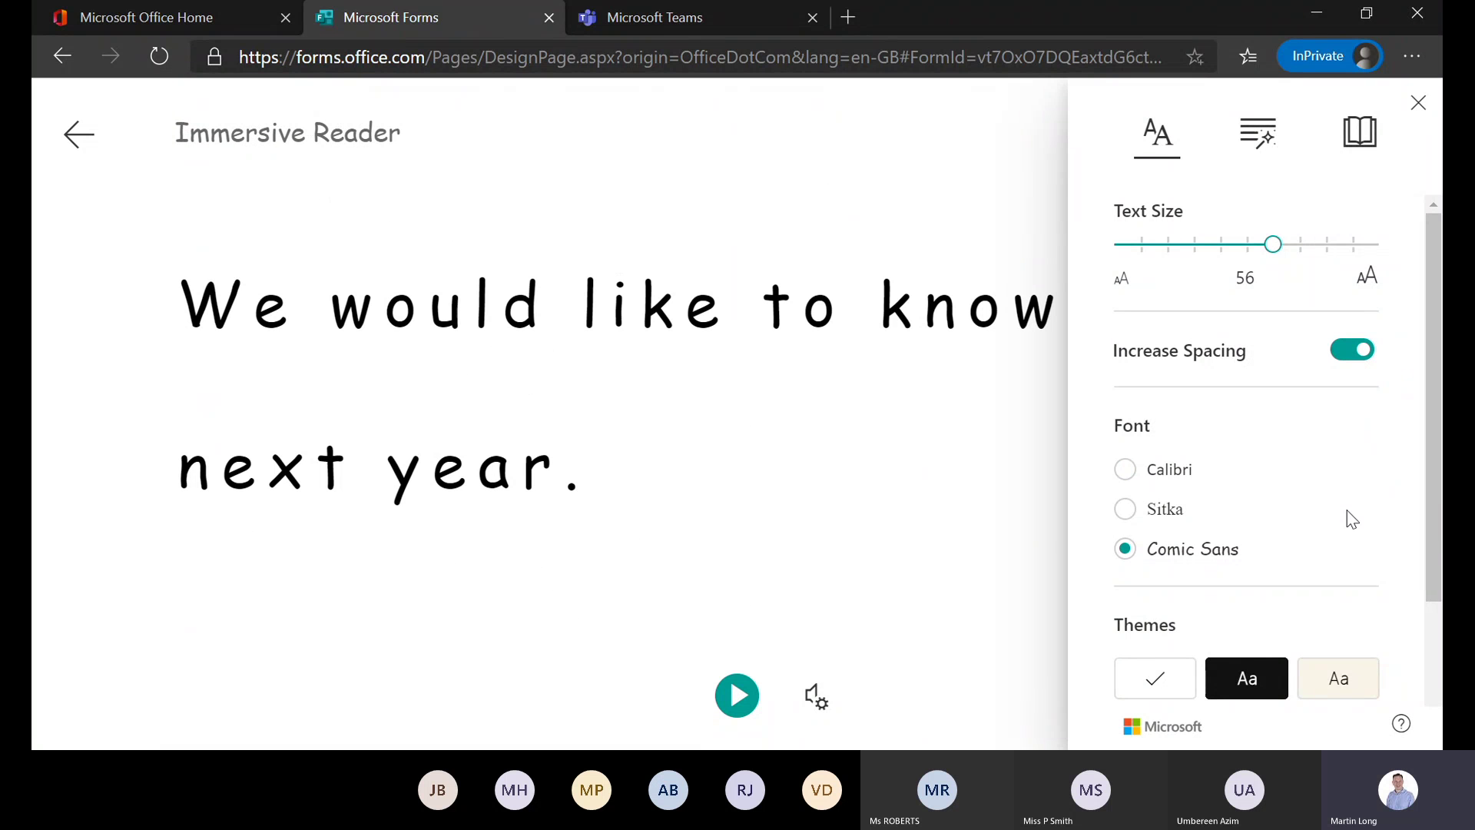
pyautogui.scroll(-3, 1352, 519)
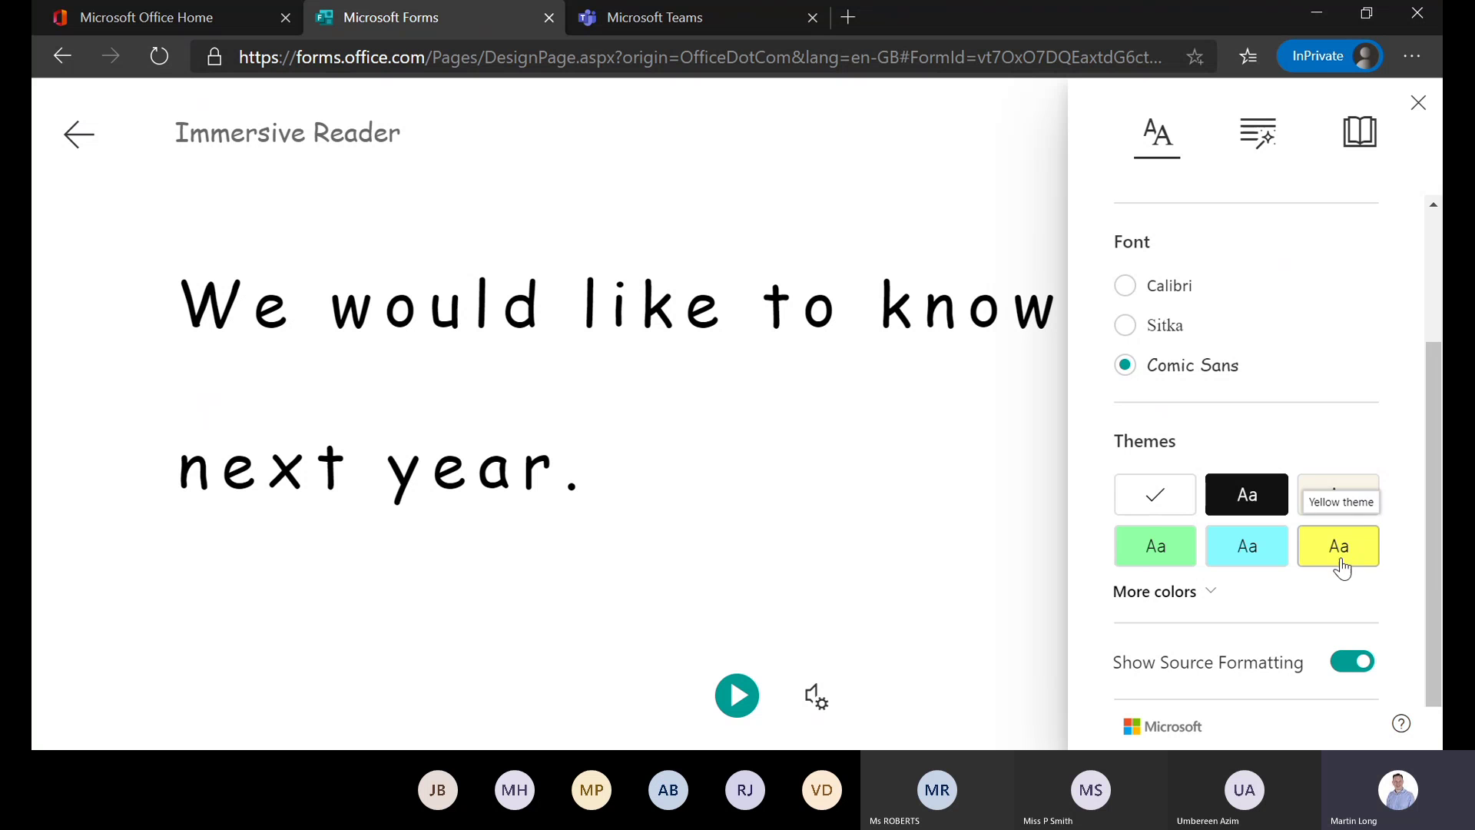
pyautogui.click(1208, 597)
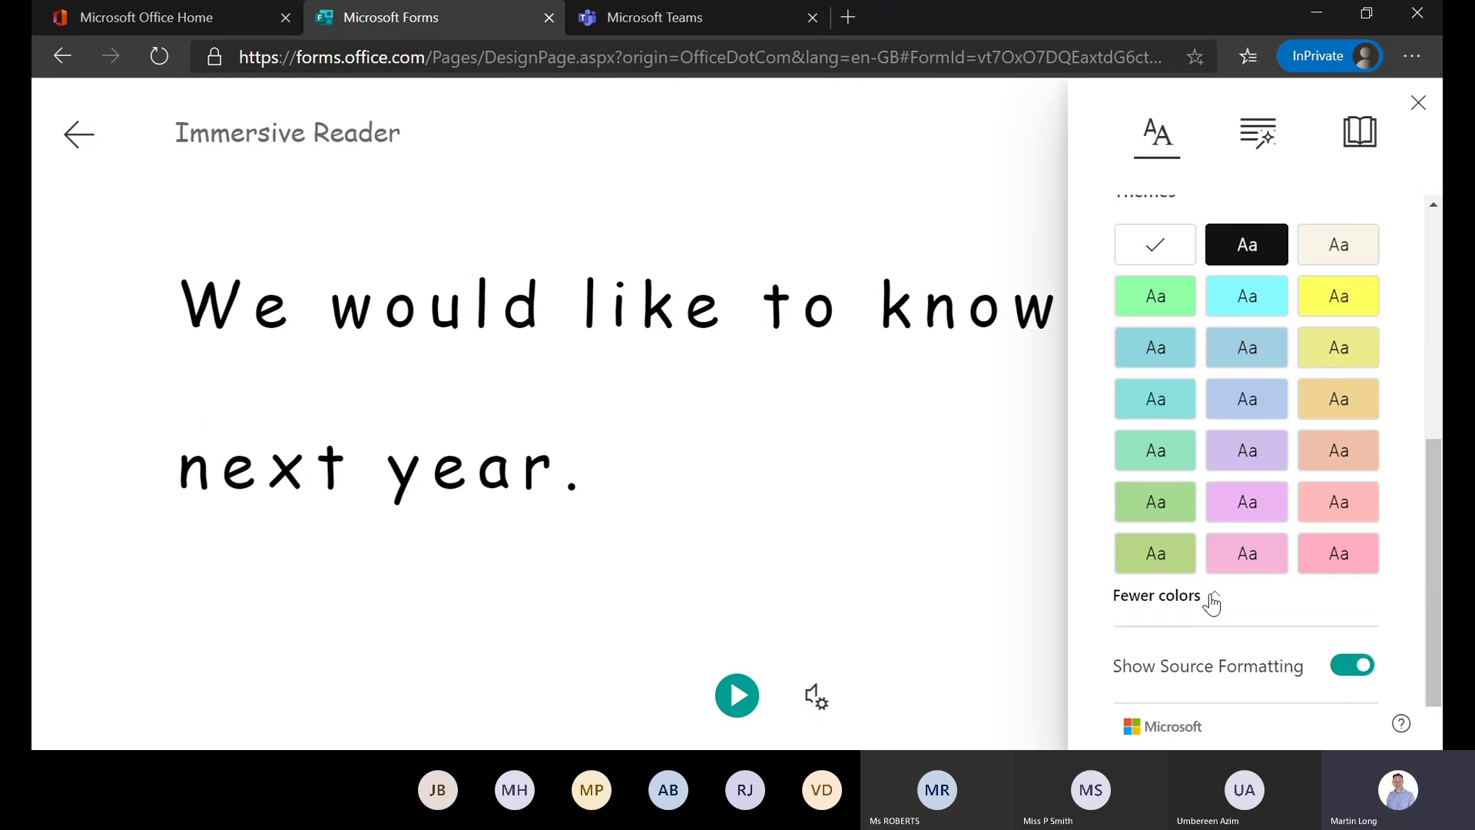
pyautogui.click(1356, 364)
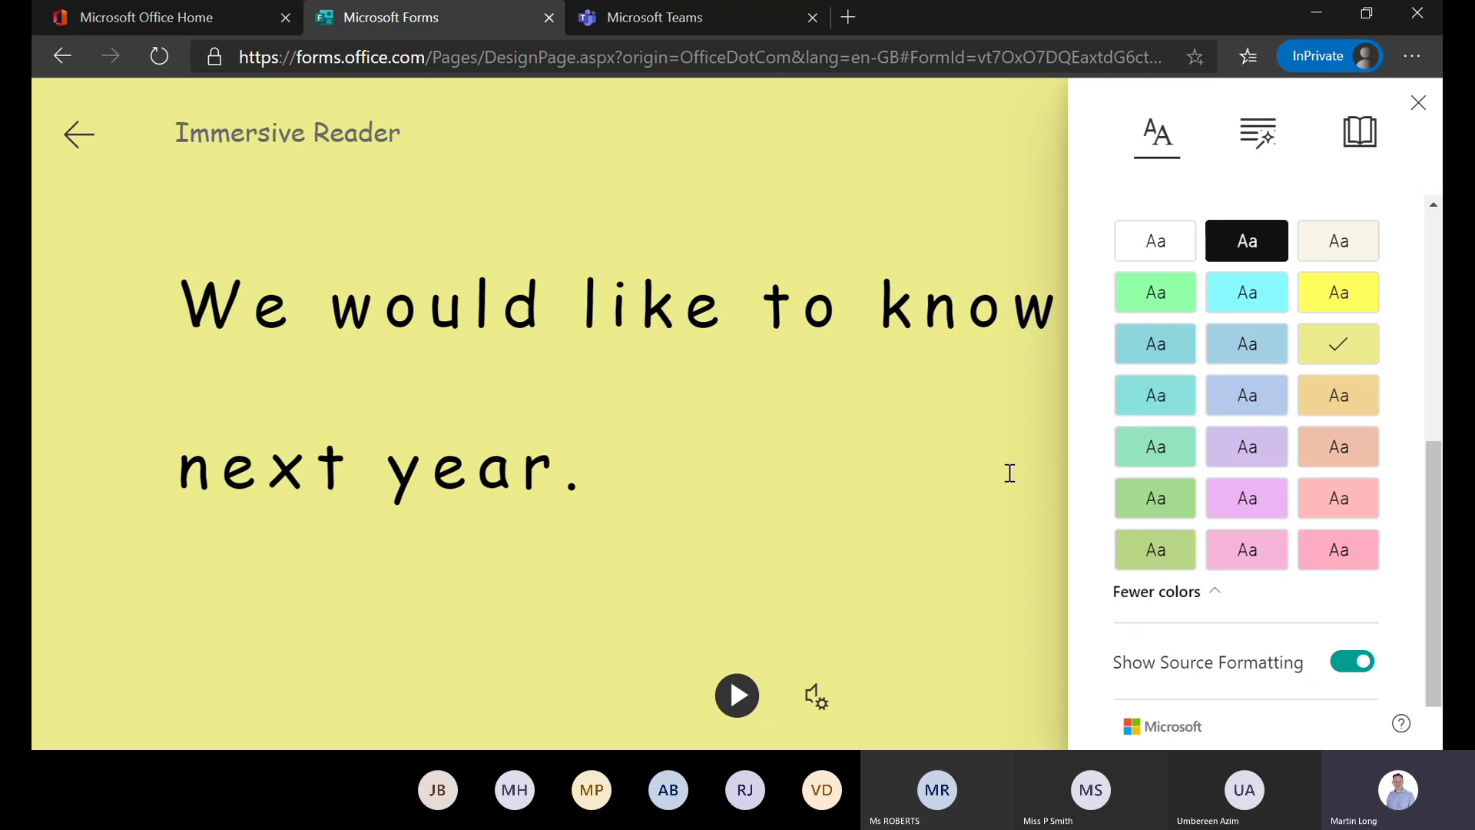
# Turn Show Source Formatting off and back on, and look back over the question text
pyautogui.click(1356, 680)
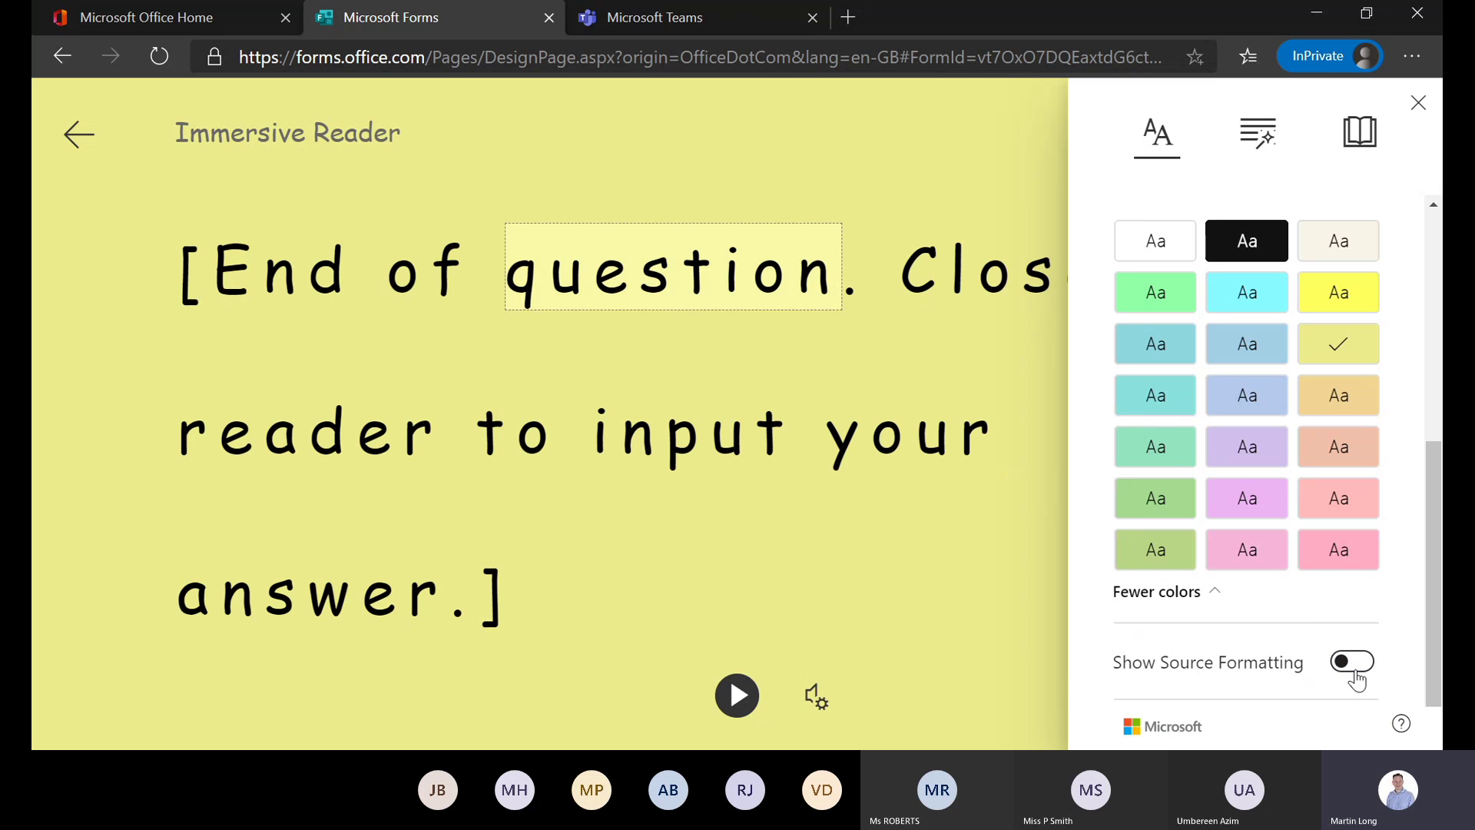
pyautogui.click(1356, 680)
pyautogui.scroll(10, 912, 500)
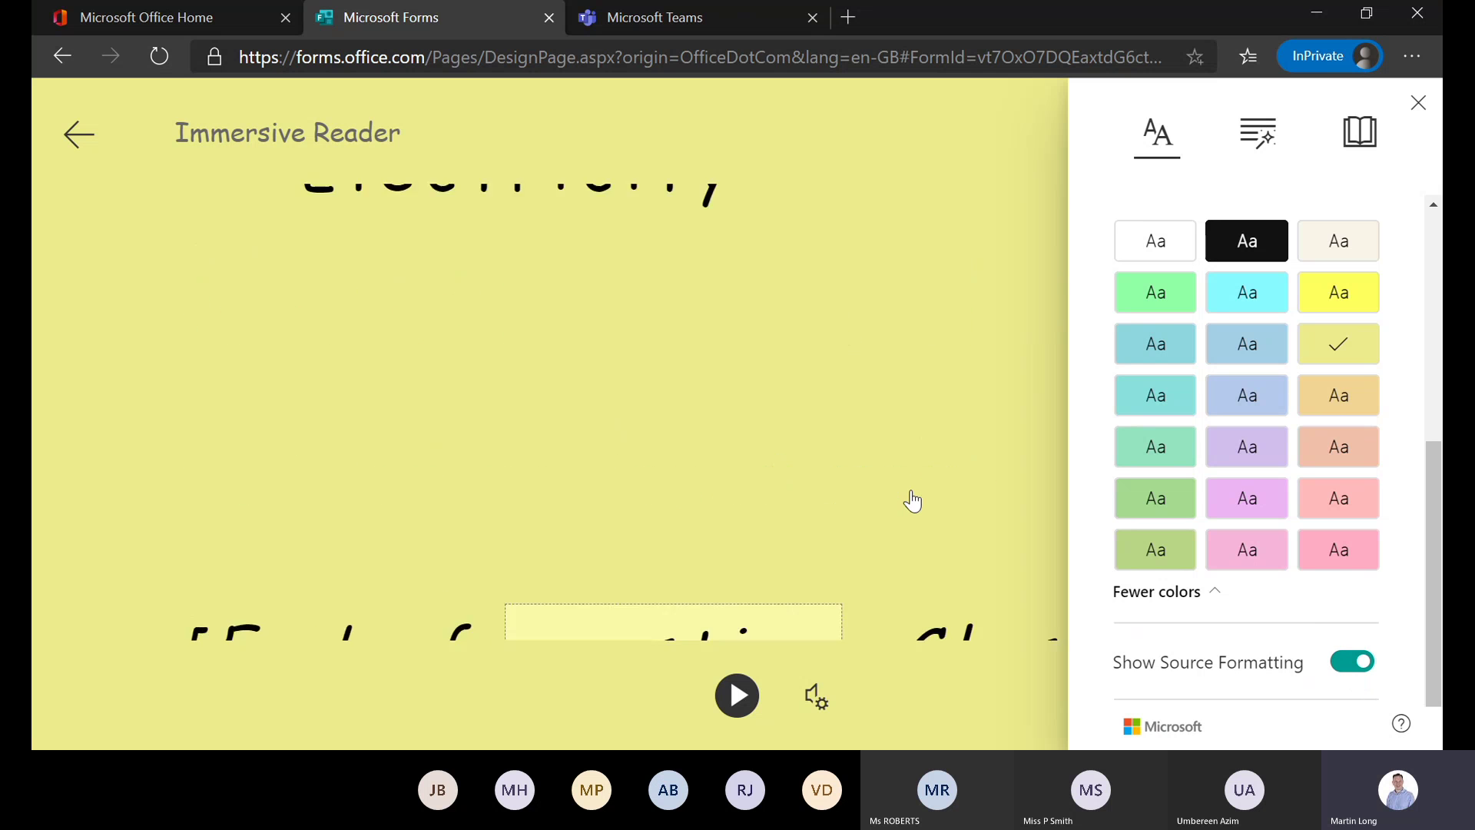
pyautogui.scroll(5, 912, 501)
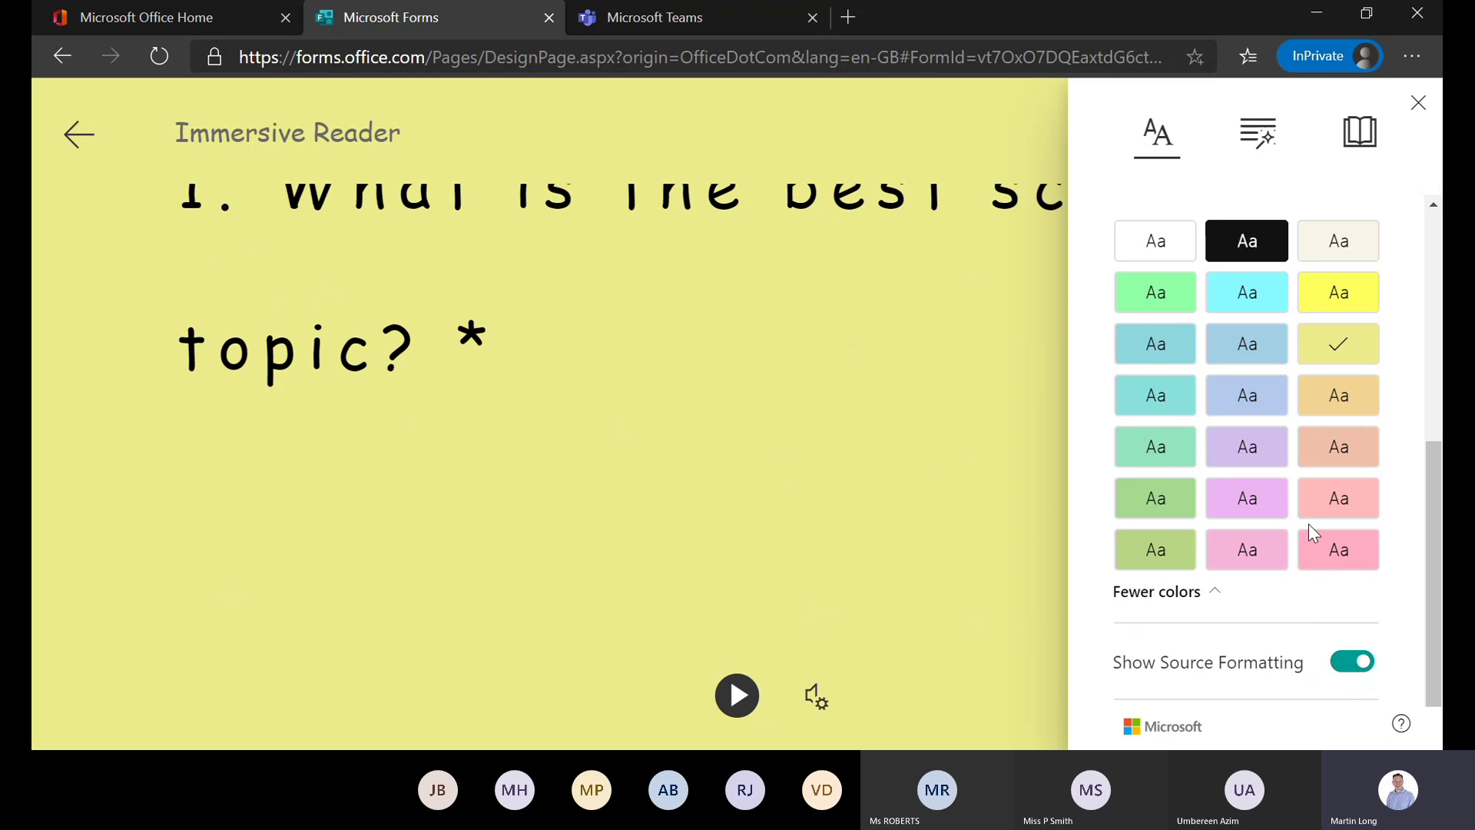
pyautogui.scroll(3, 1307, 523)
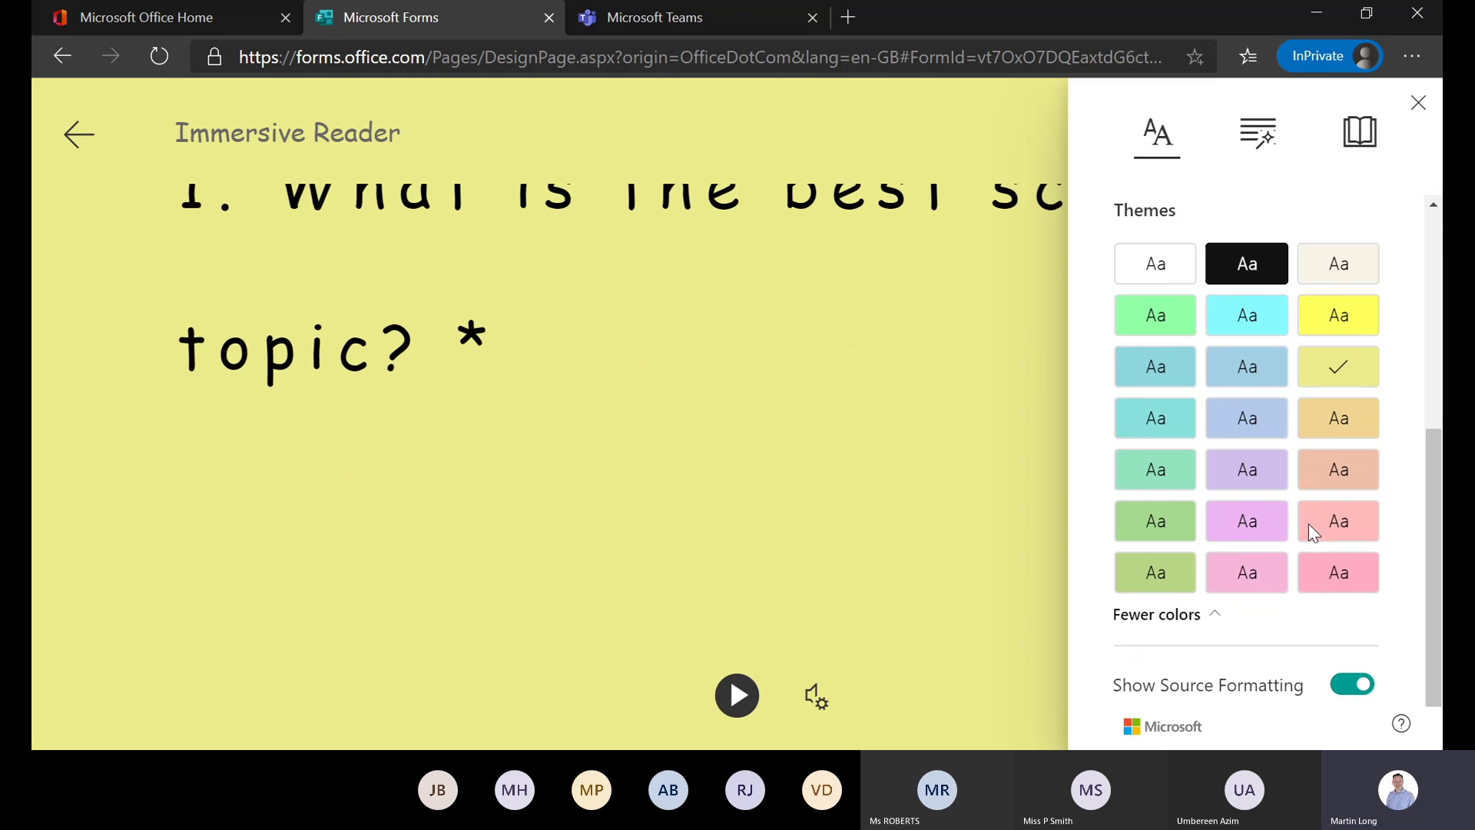
# Highlight nouns and verbs in the question text, show their part-of-speech labels and look over the marked words
pyautogui.click(1257, 138)
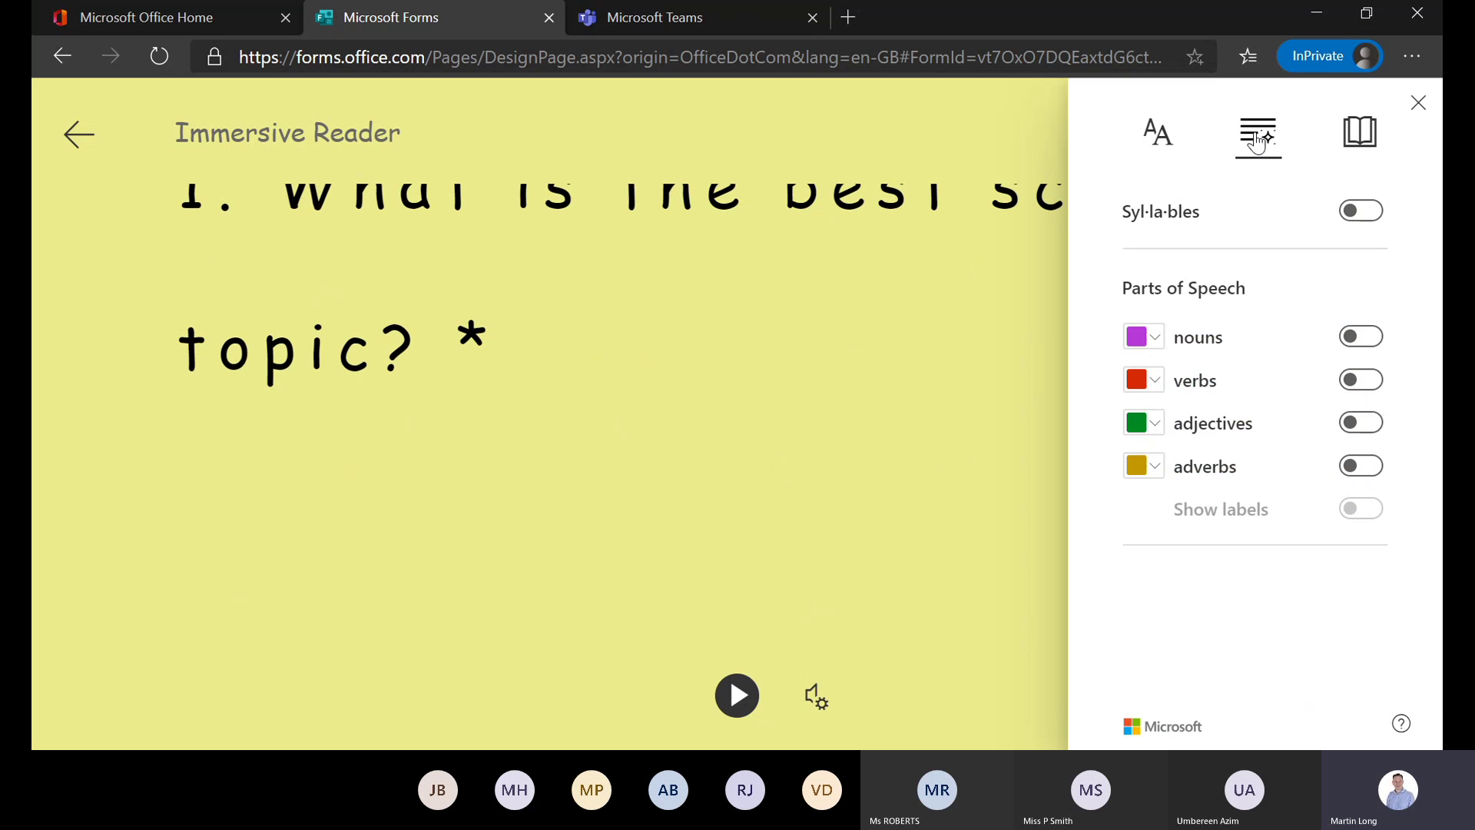
pyautogui.click(1363, 345)
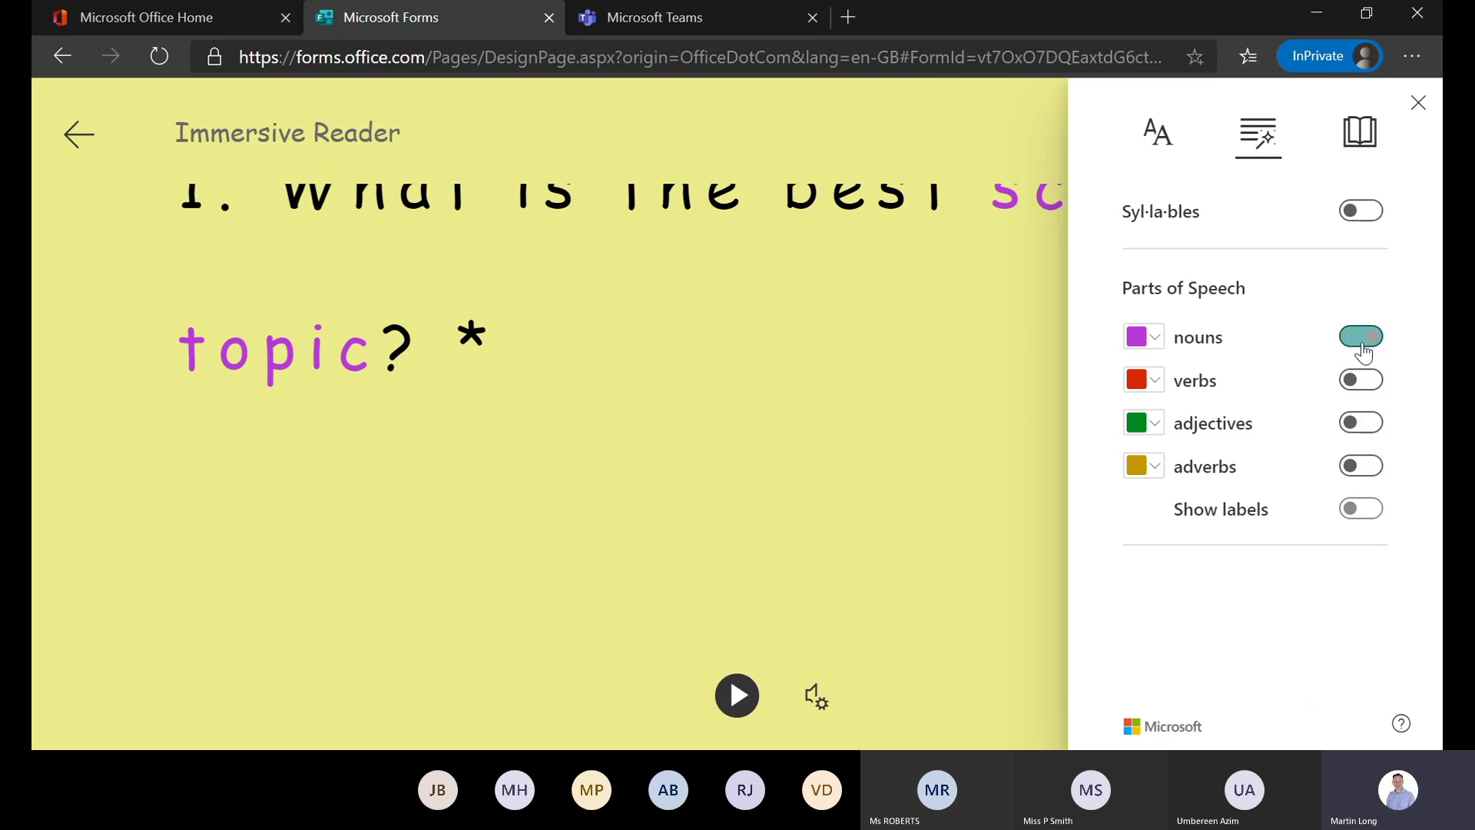
pyautogui.scroll(1, 869, 441)
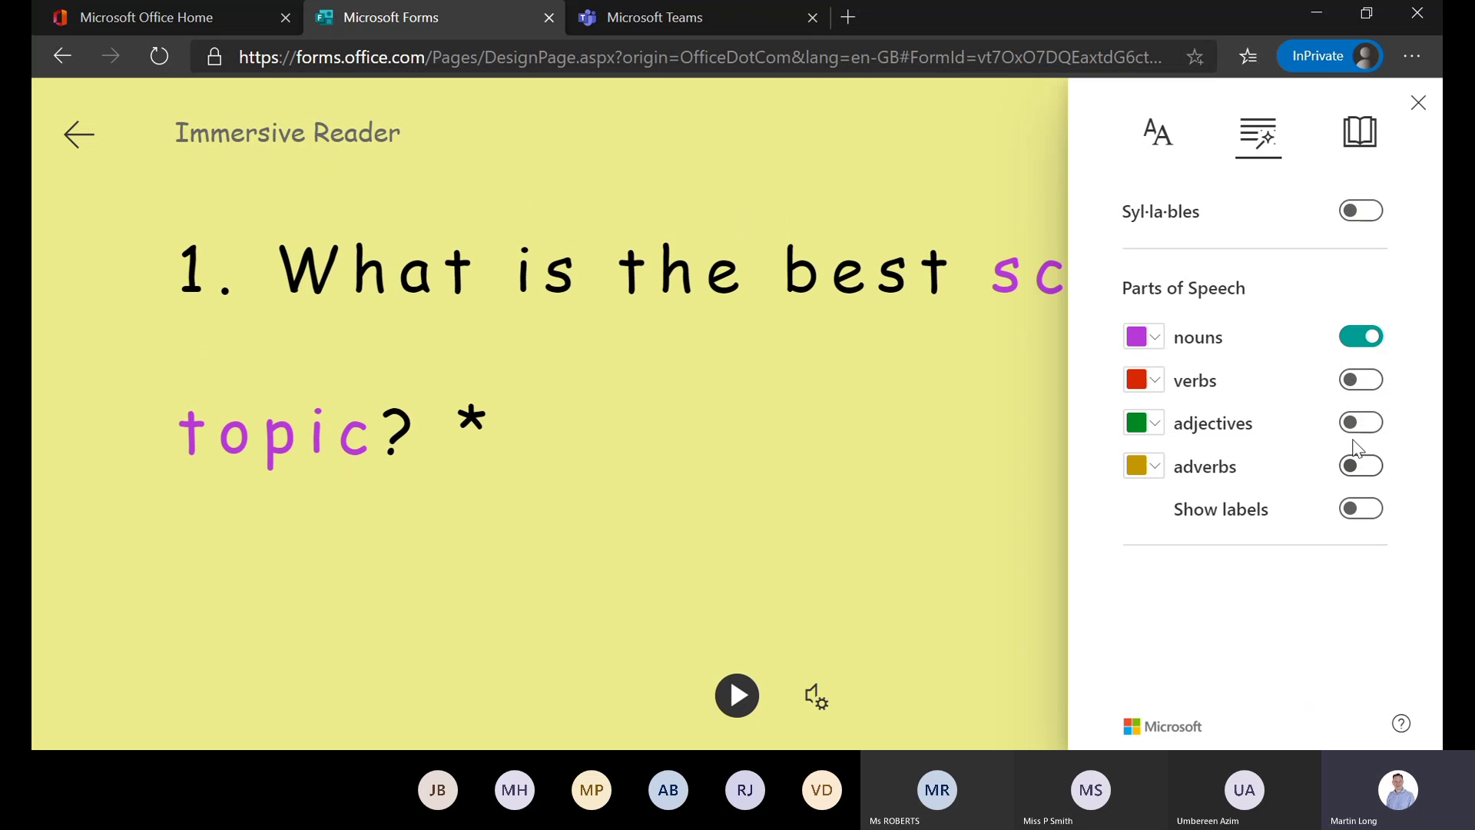
pyautogui.click(1357, 383)
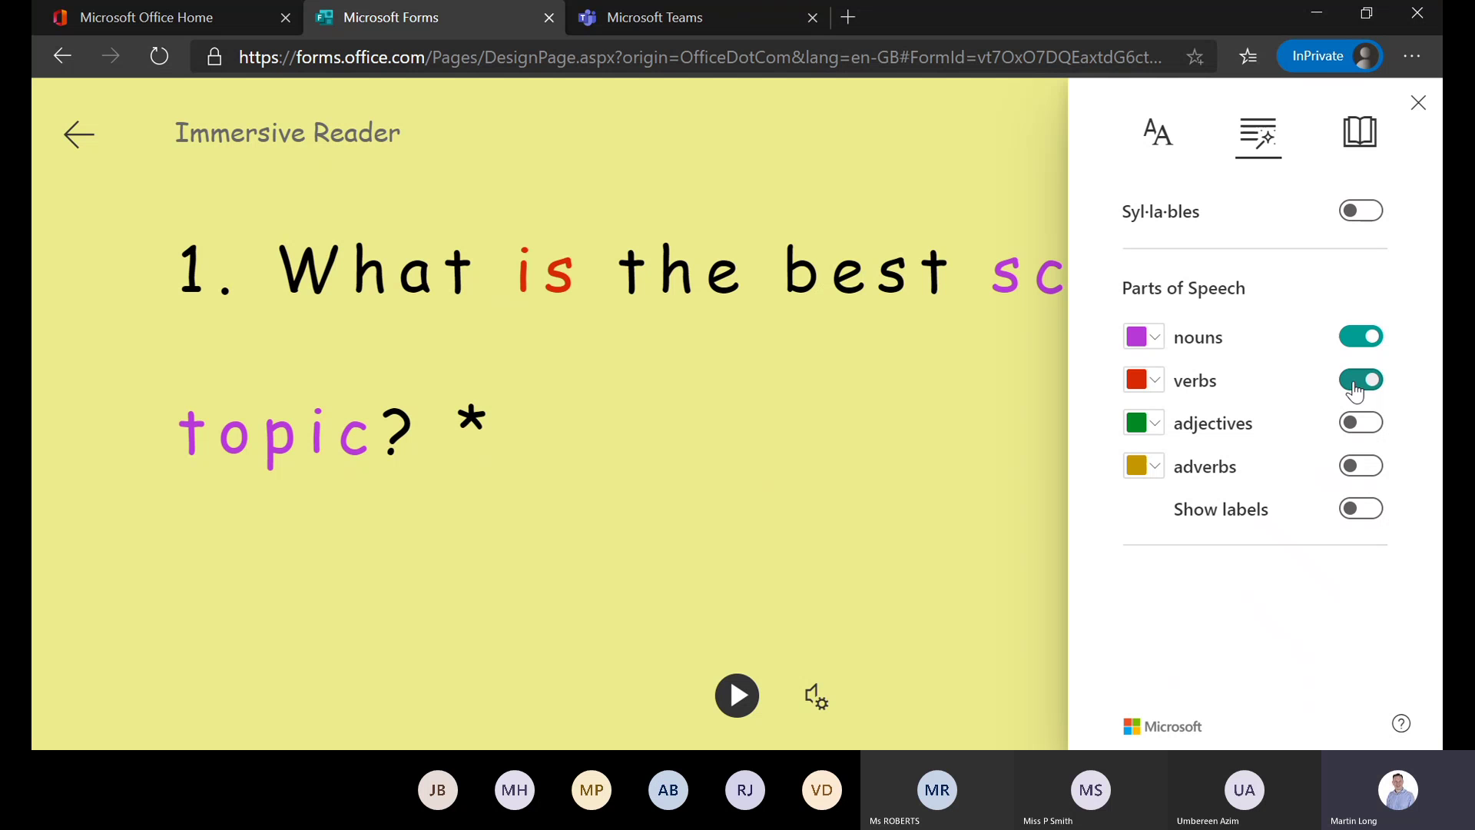
pyautogui.click(1366, 511)
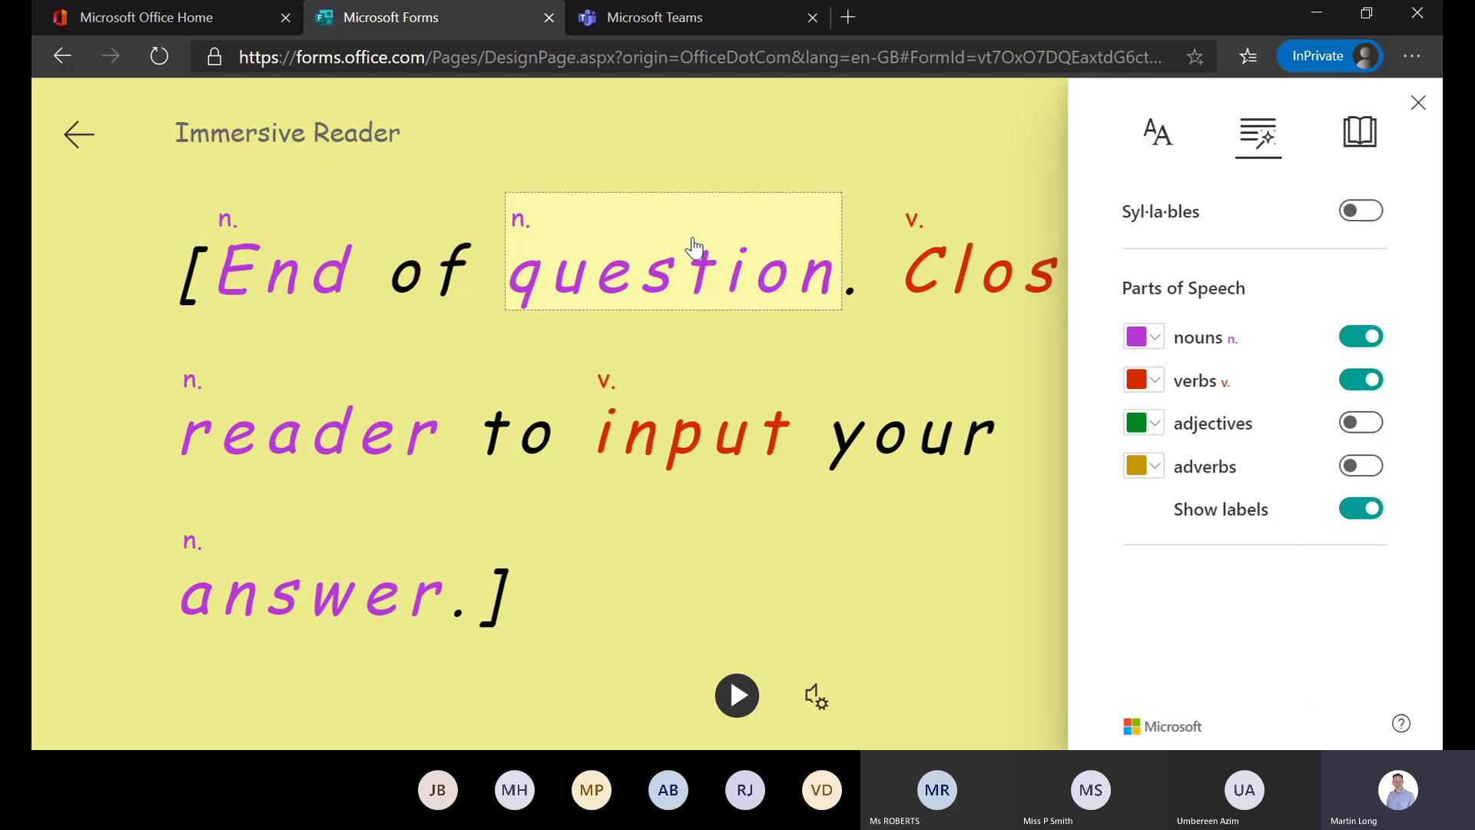
pyautogui.scroll(-5, 915, 381)
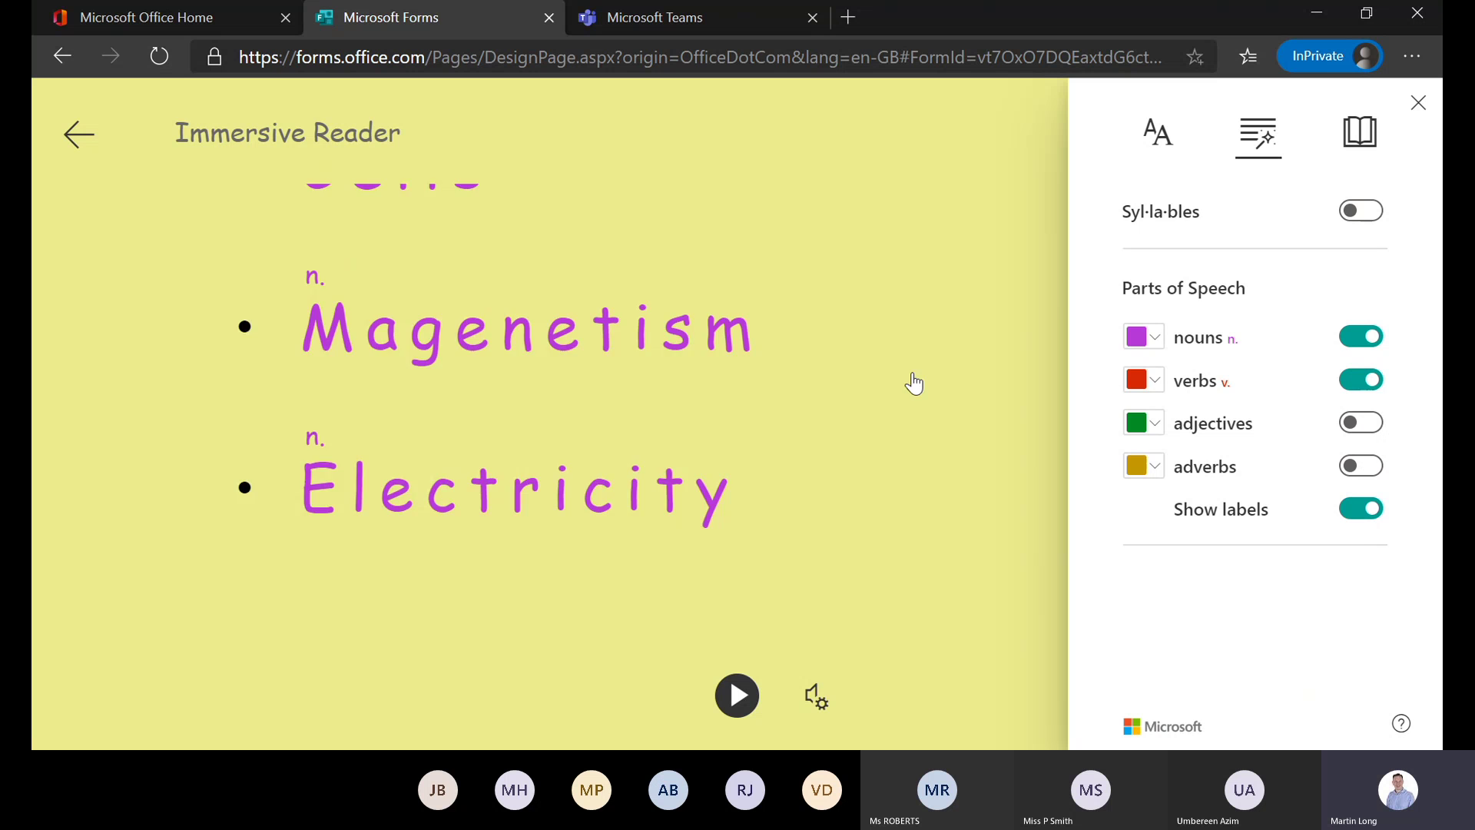
# Turn on single-line Line Focus and view the Picture Dictionary entries for "question" and "Close", playing the word "question" aloud
pyautogui.click(1378, 133)
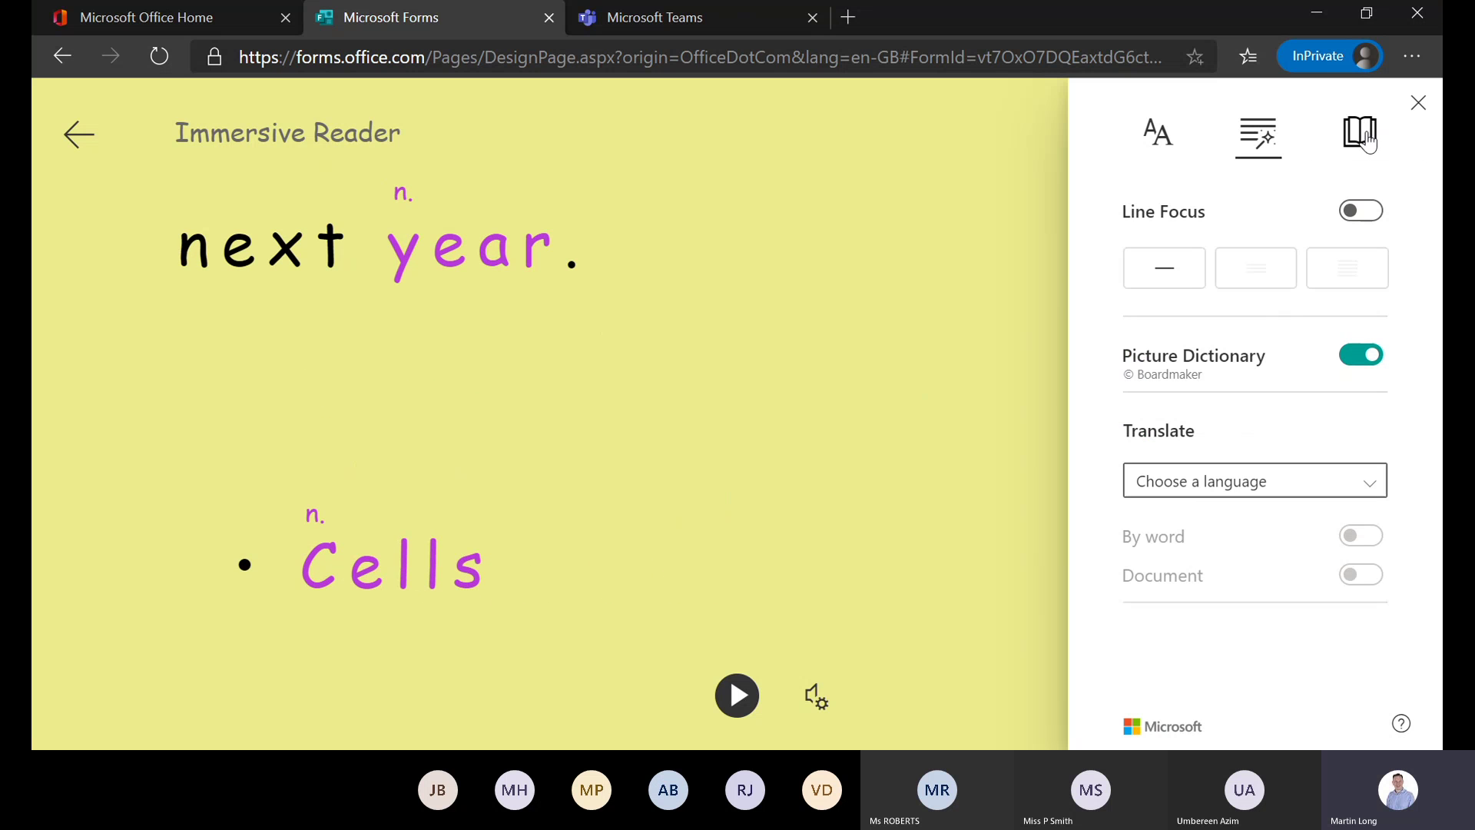
pyautogui.click(1174, 285)
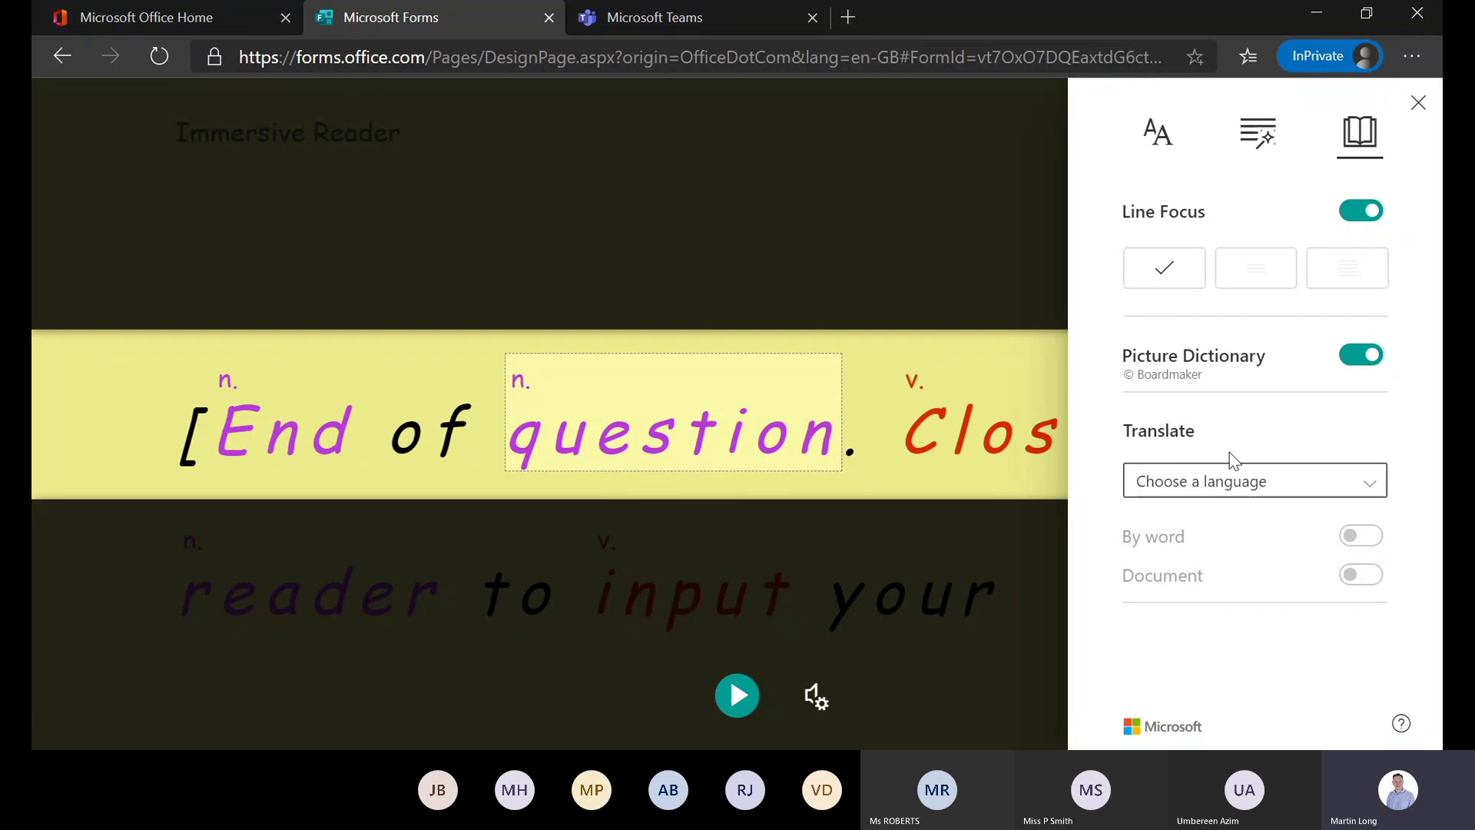
pyautogui.click(645, 454)
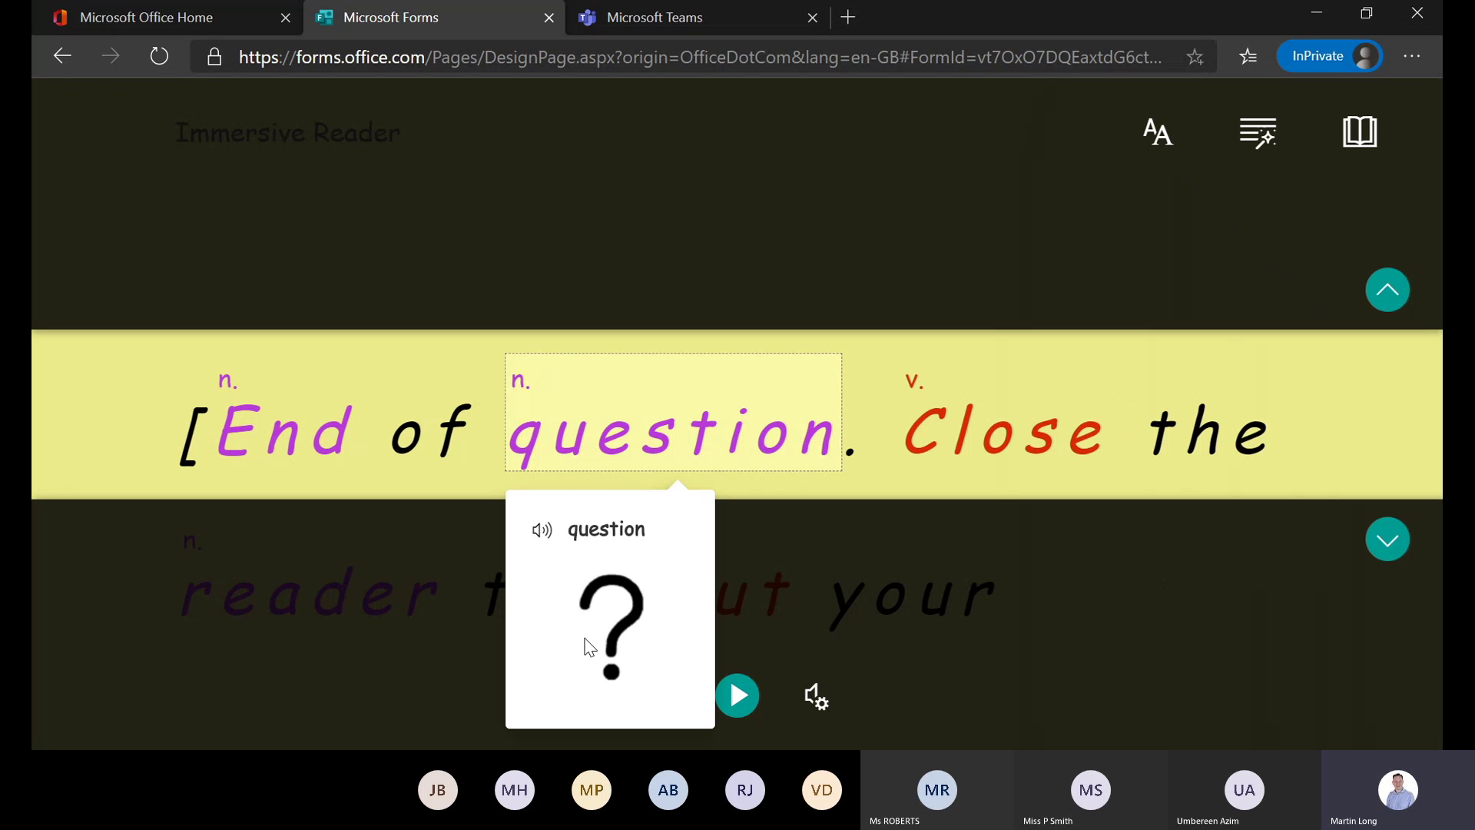
pyautogui.click(593, 540)
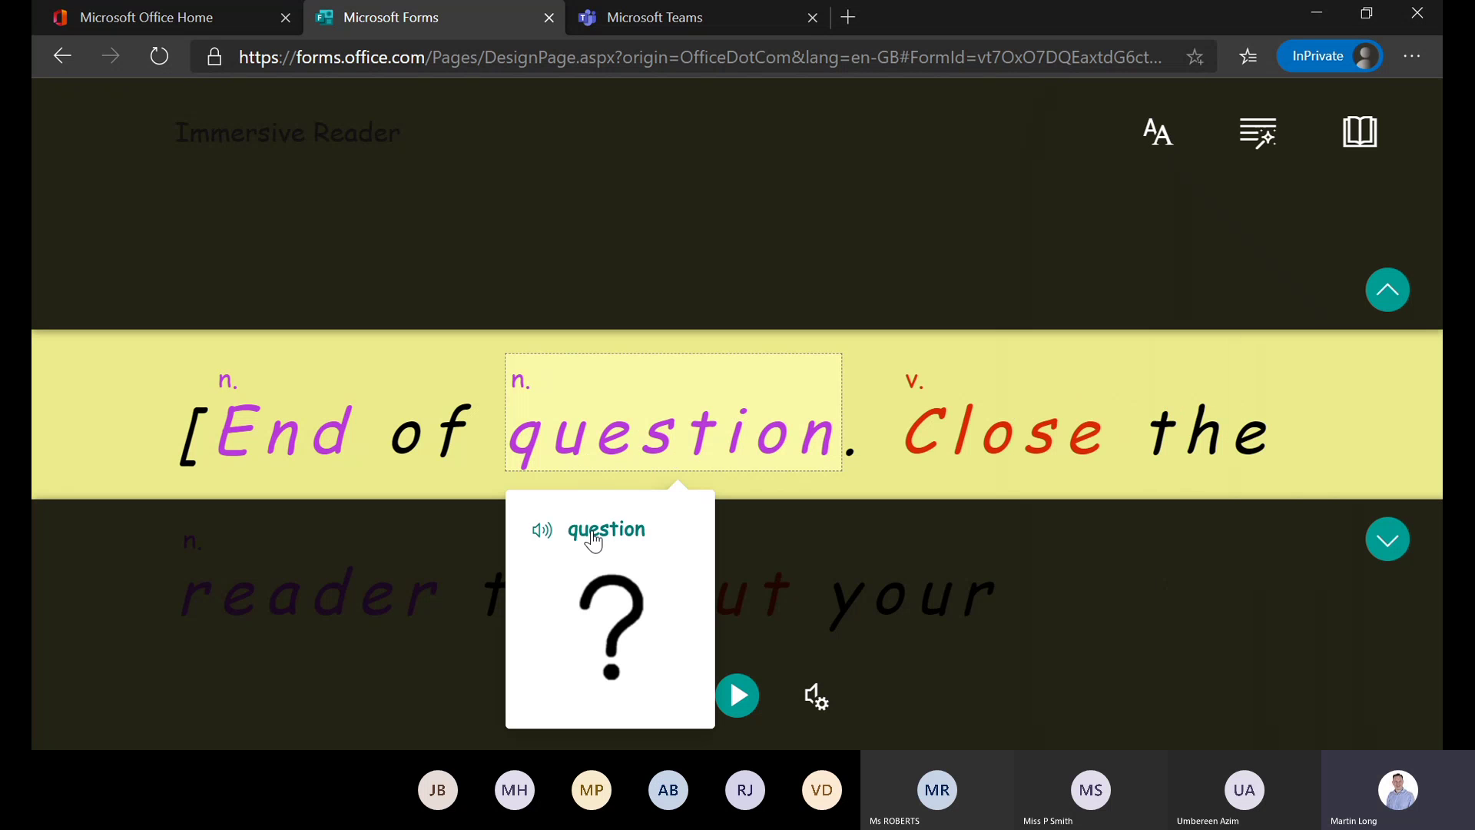
pyautogui.click(977, 439)
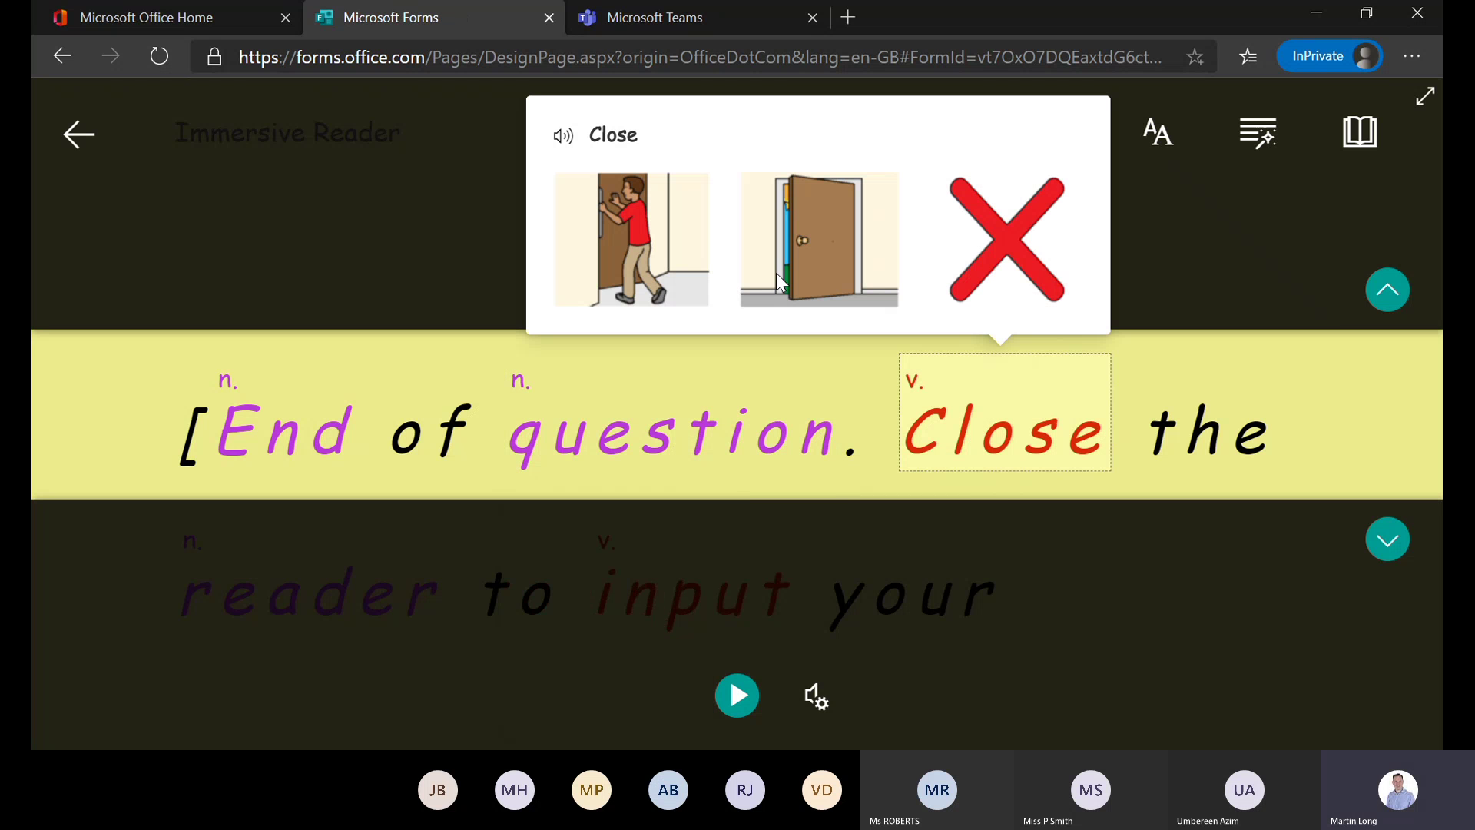
# Look through the available translation languages in the reading preferences without choosing one, and leave Immersive Reader
pyautogui.click(1362, 139)
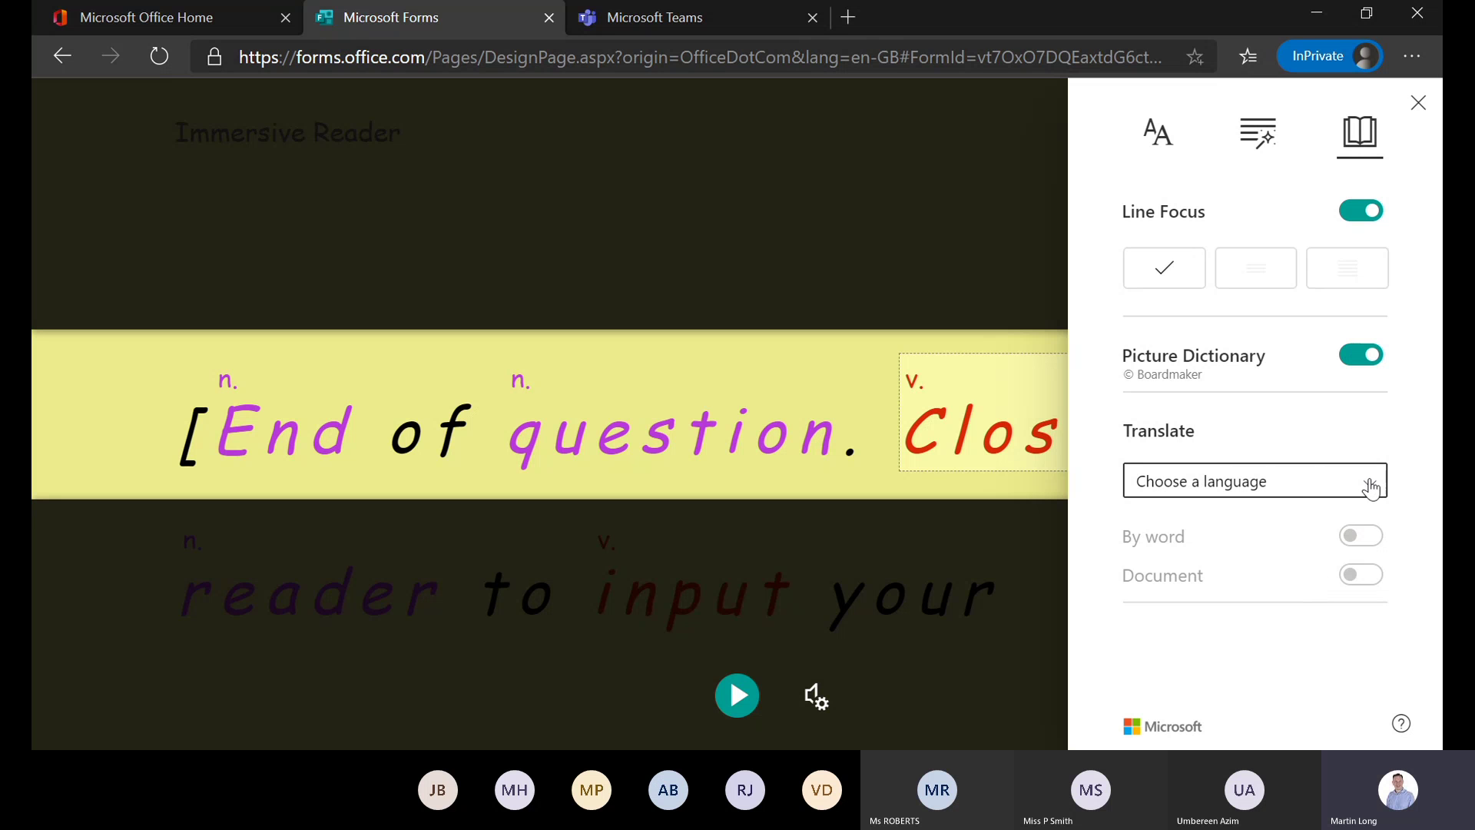
pyautogui.click(1372, 488)
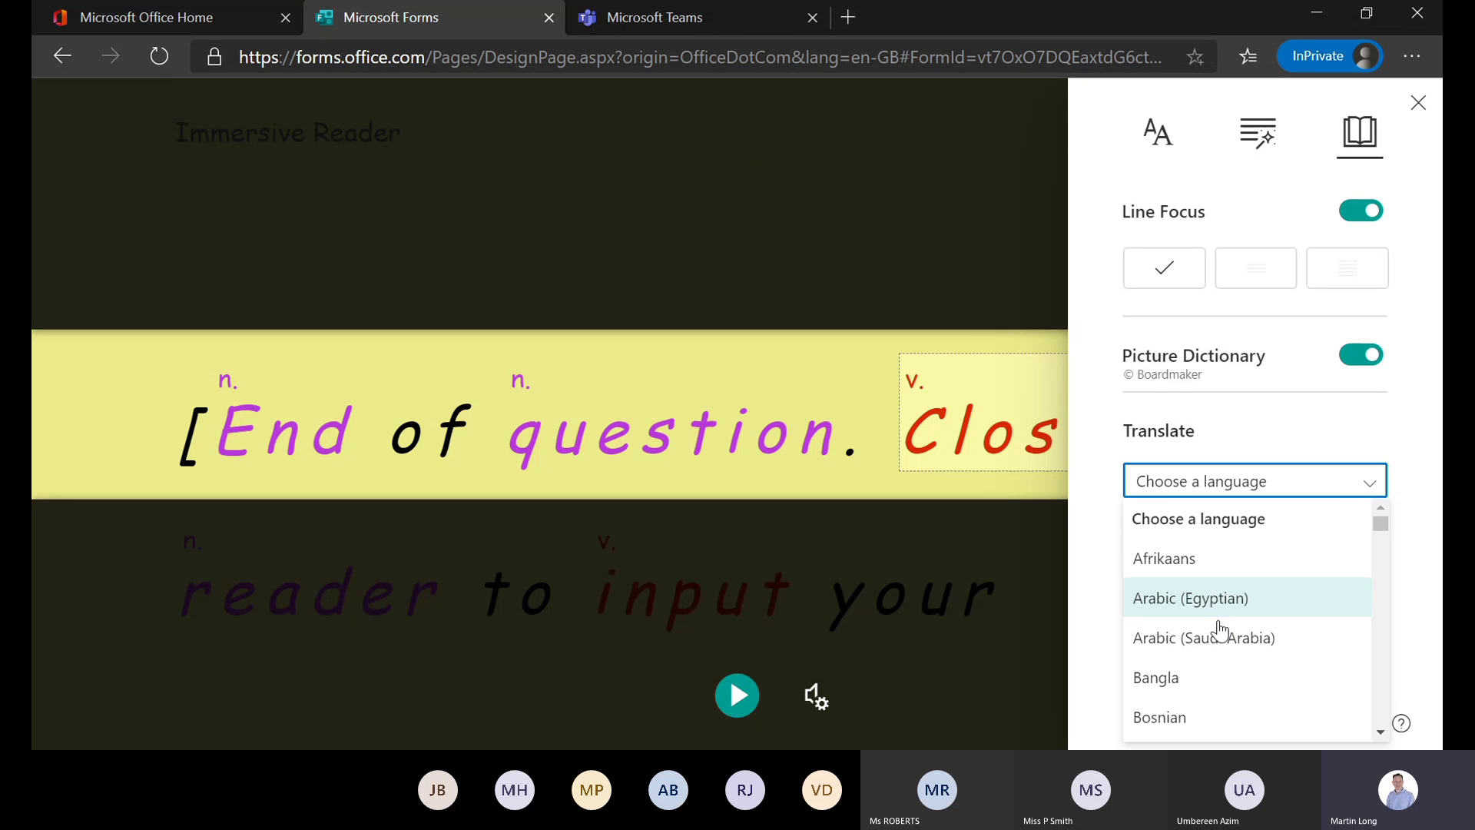
pyautogui.scroll(-3, 1222, 630)
pyautogui.scroll(-7, 1221, 630)
pyautogui.scroll(-5, 1220, 630)
pyautogui.scroll(5, 1220, 630)
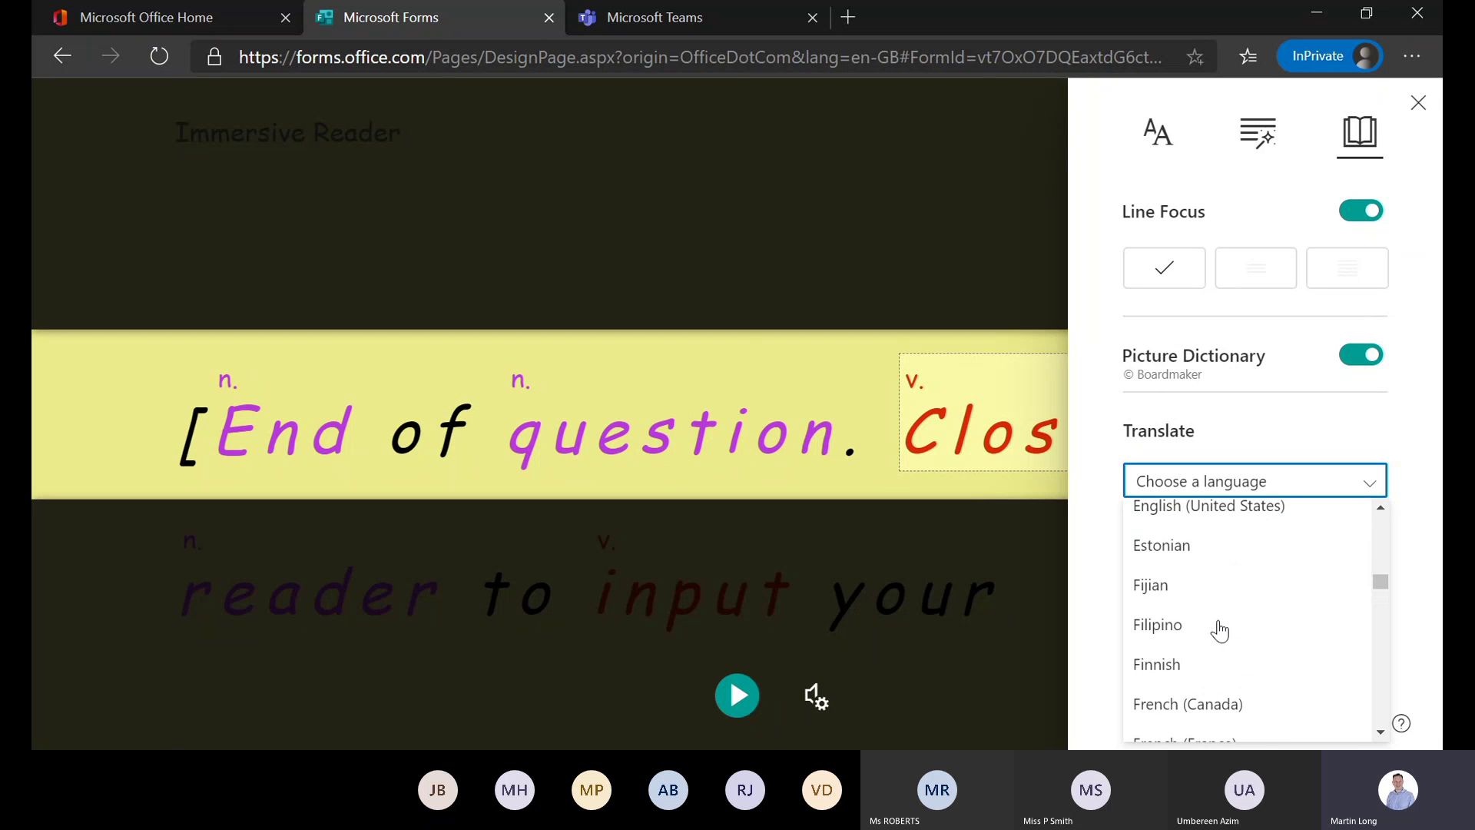
pyautogui.scroll(-3, 1215, 684)
pyautogui.scroll(-6, 1214, 685)
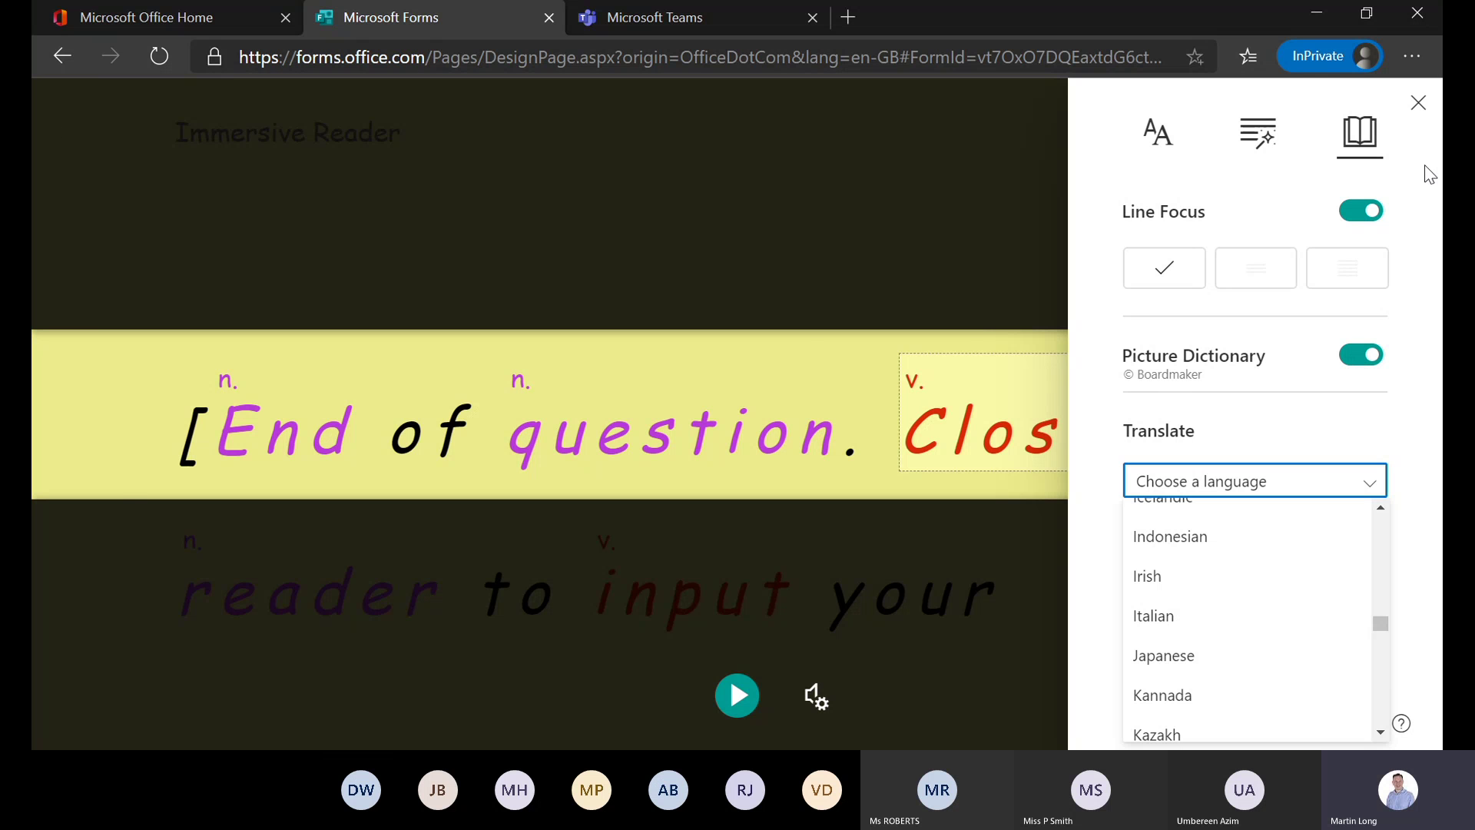
pyautogui.click(1419, 104)
pyautogui.click(1420, 104)
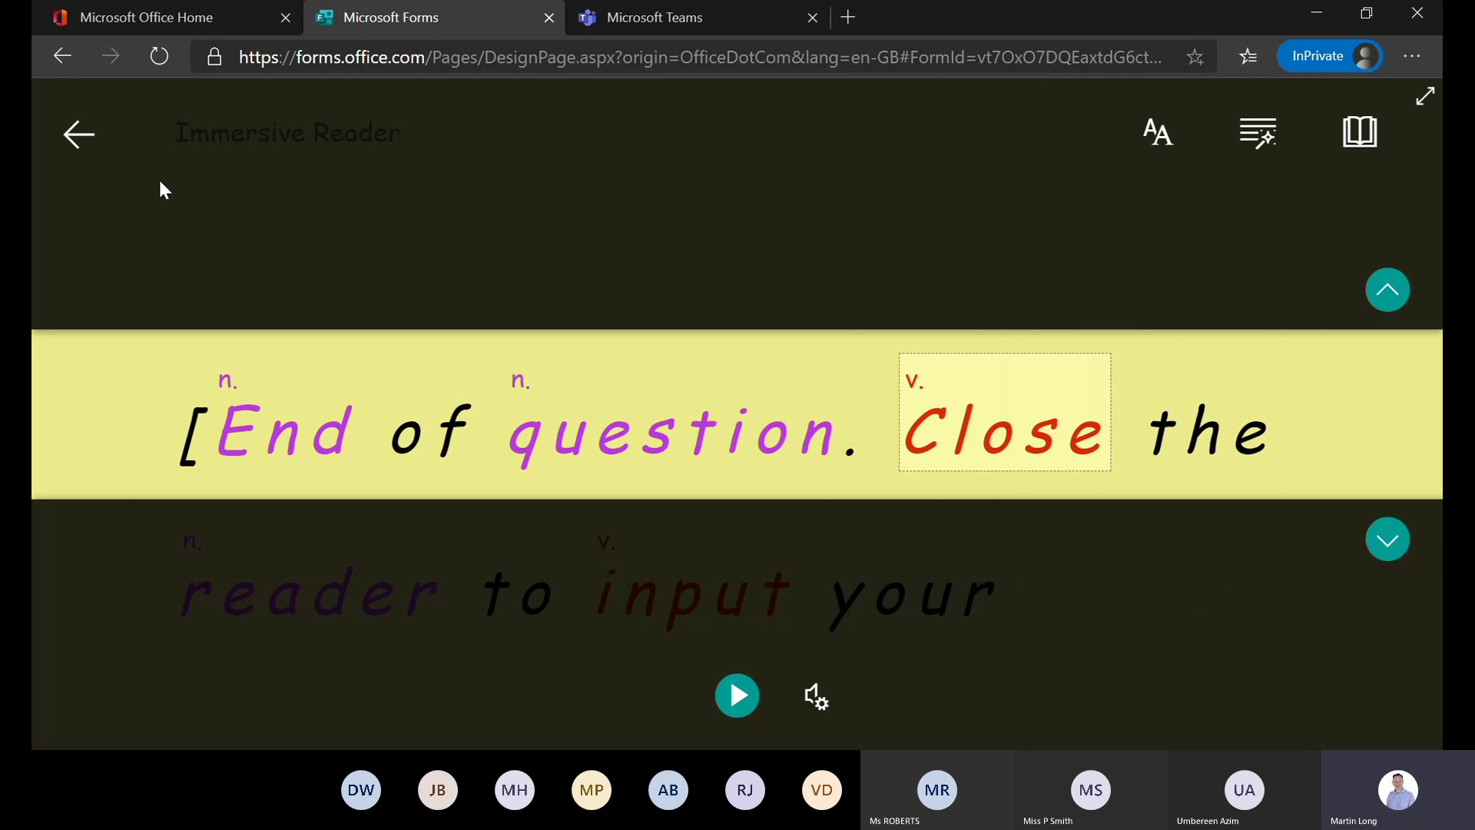
pyautogui.click(79, 152)
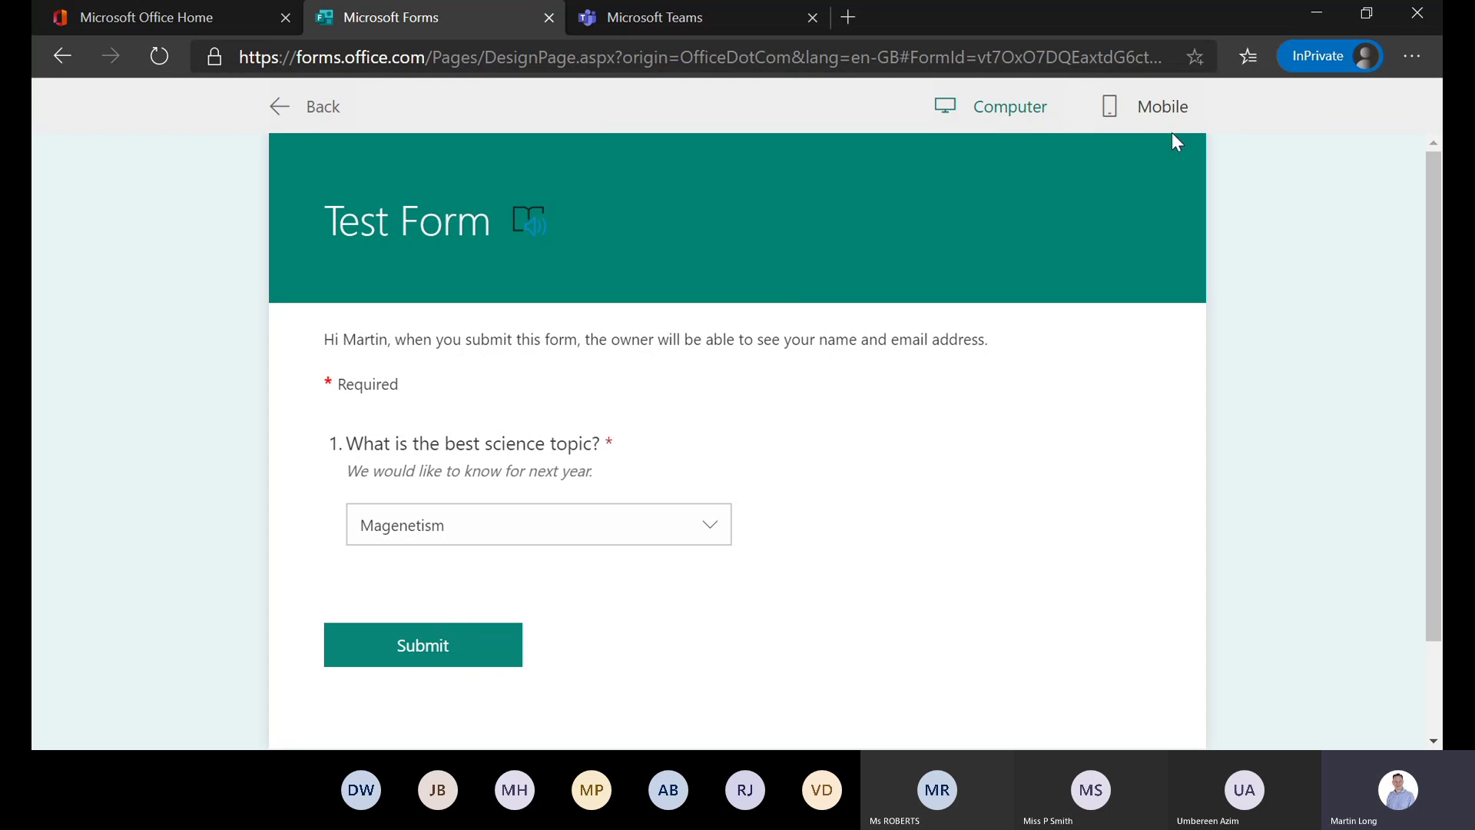
# Look over the form in the mobile preview, return to the computer preview and go back to editing the form
pyautogui.click(1163, 110)
pyautogui.scroll(-1, 770, 445)
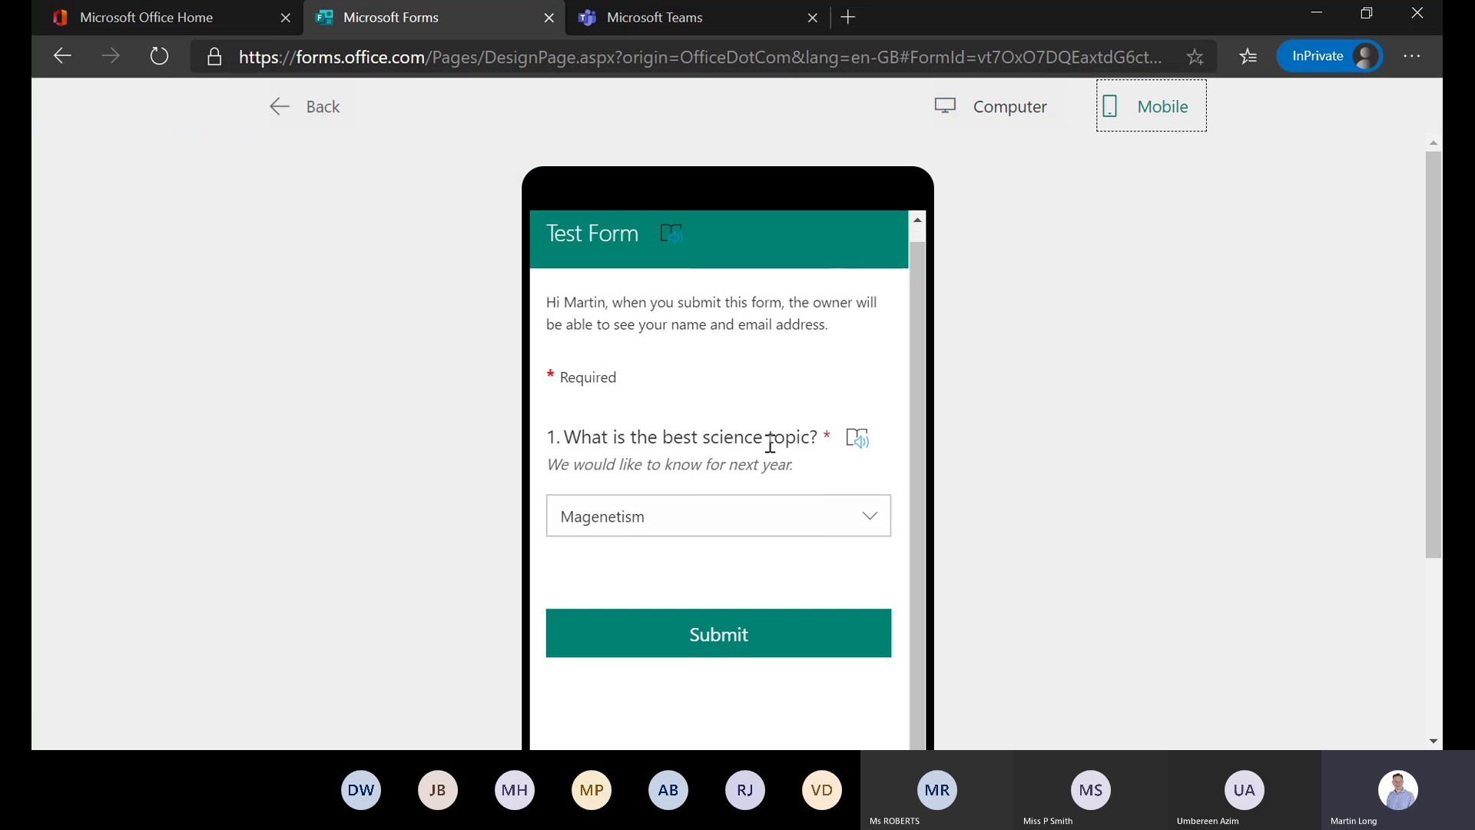
pyautogui.scroll(-1, 771, 445)
pyautogui.scroll(1, 770, 444)
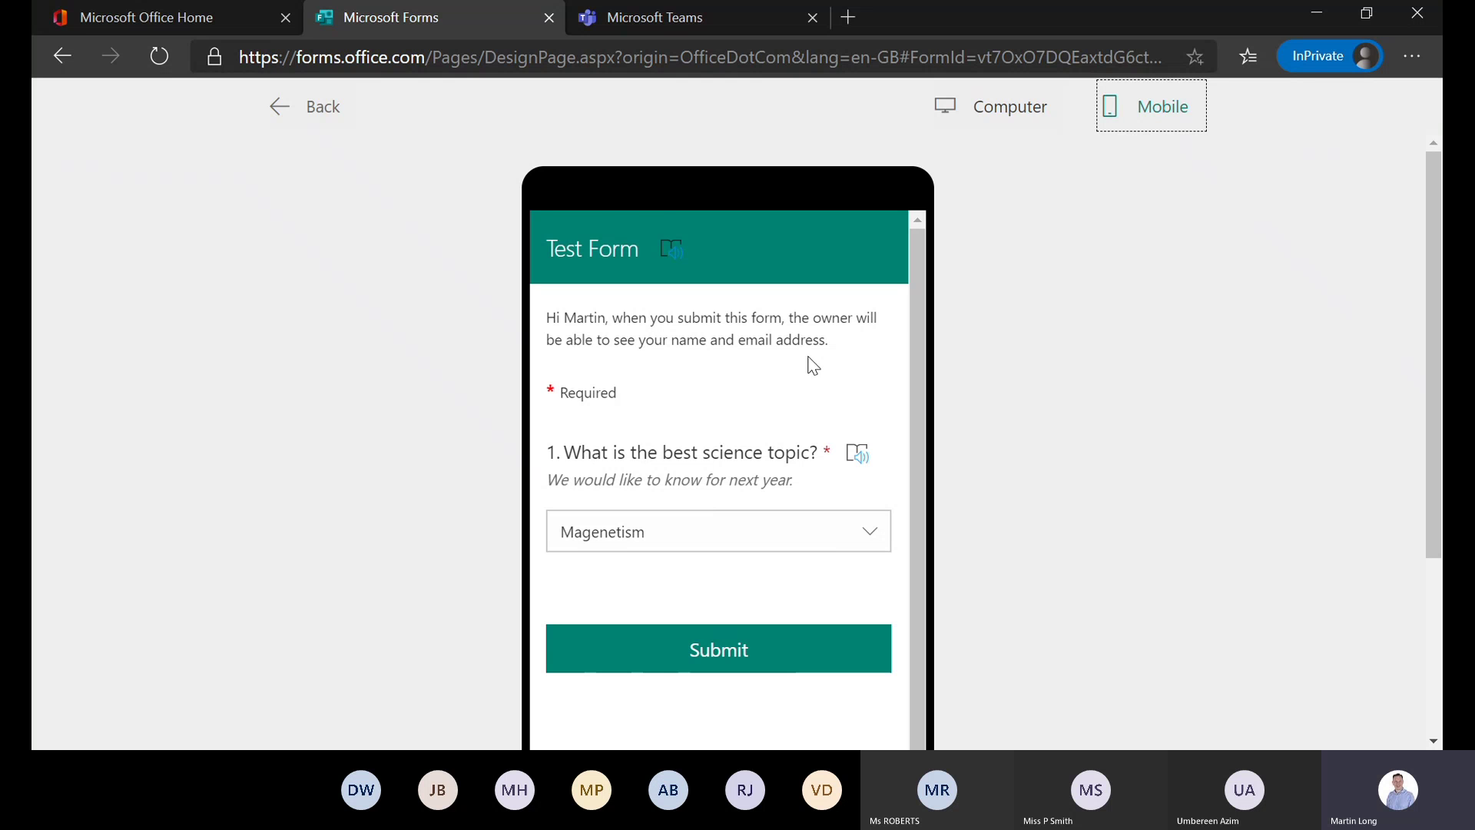
pyautogui.click(999, 107)
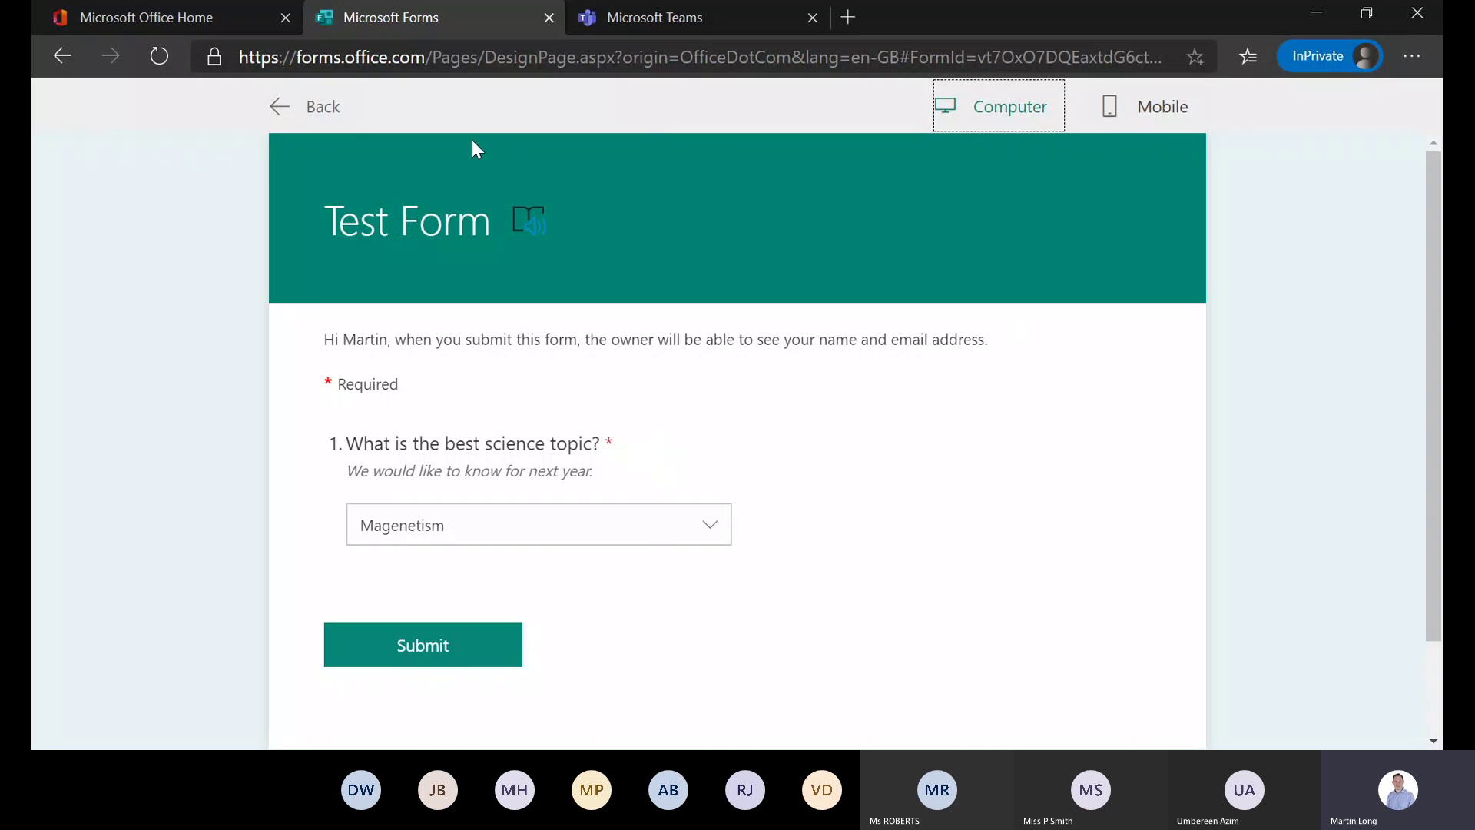
pyautogui.click(278, 106)
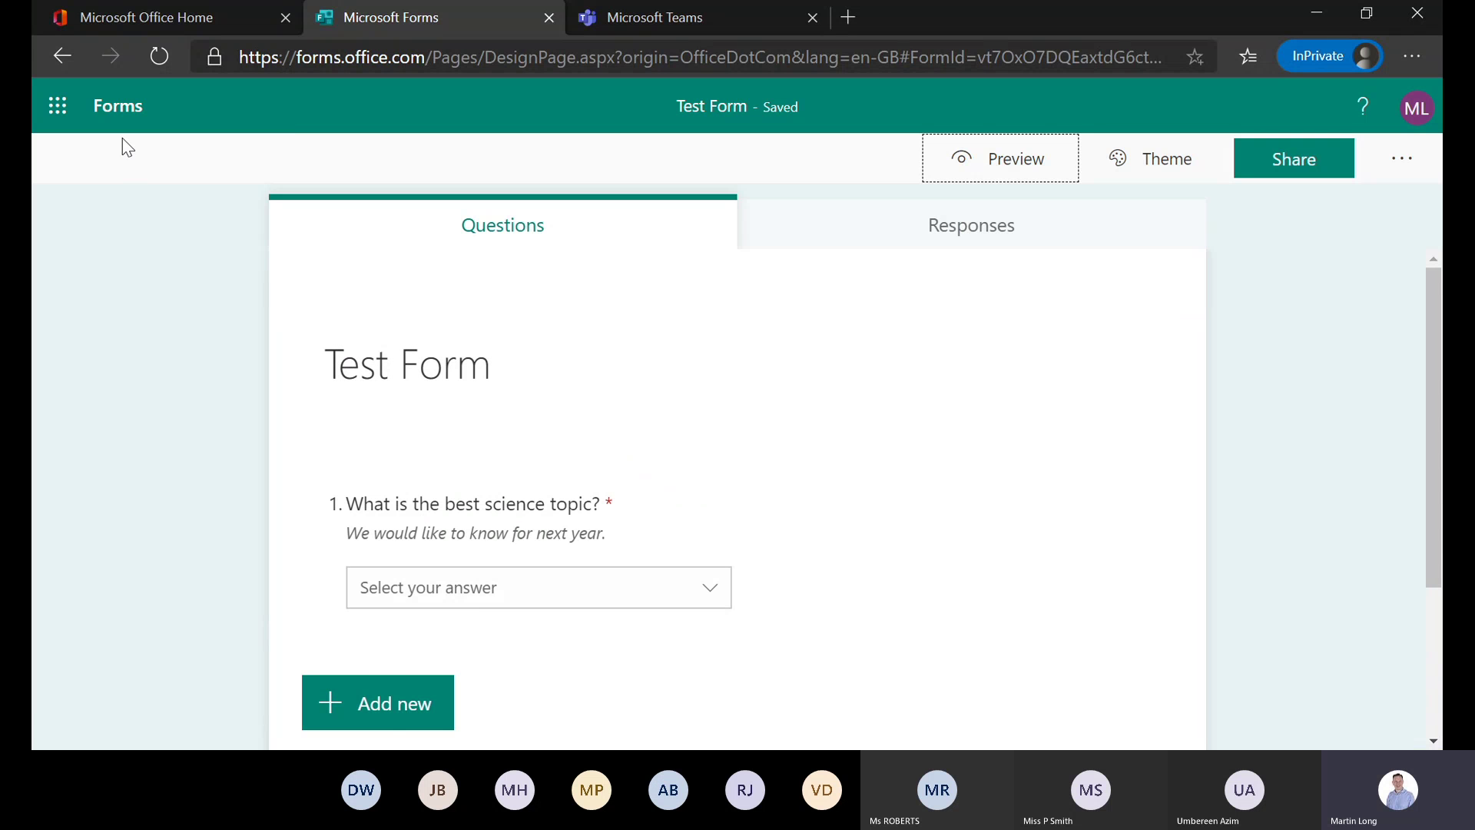
# Open the "Turn IT on Demo - Questionnaire" form from the list of own forms and look over its header and first questions
pyautogui.click(119, 107)
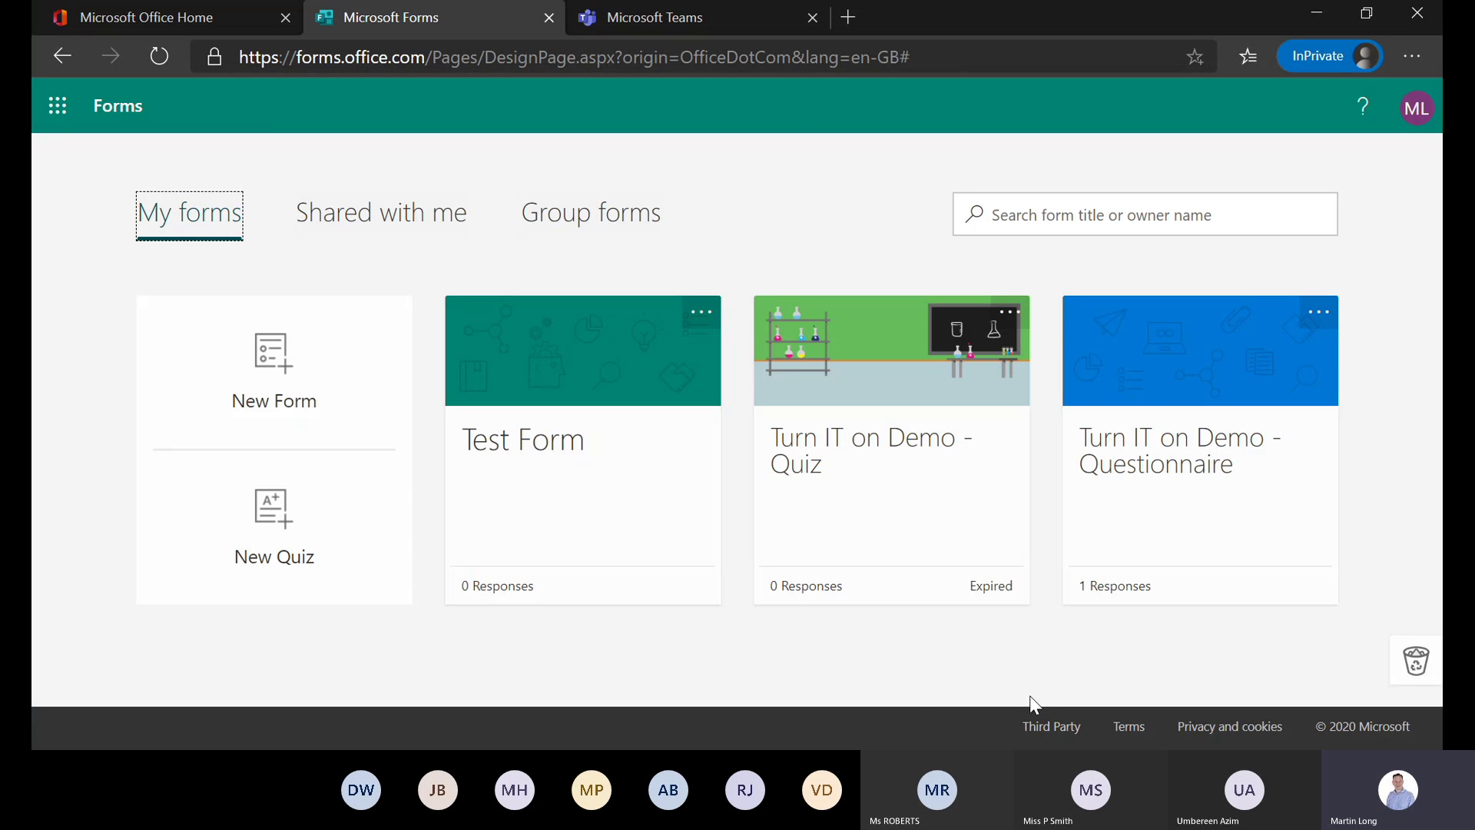
pyautogui.click(1135, 439)
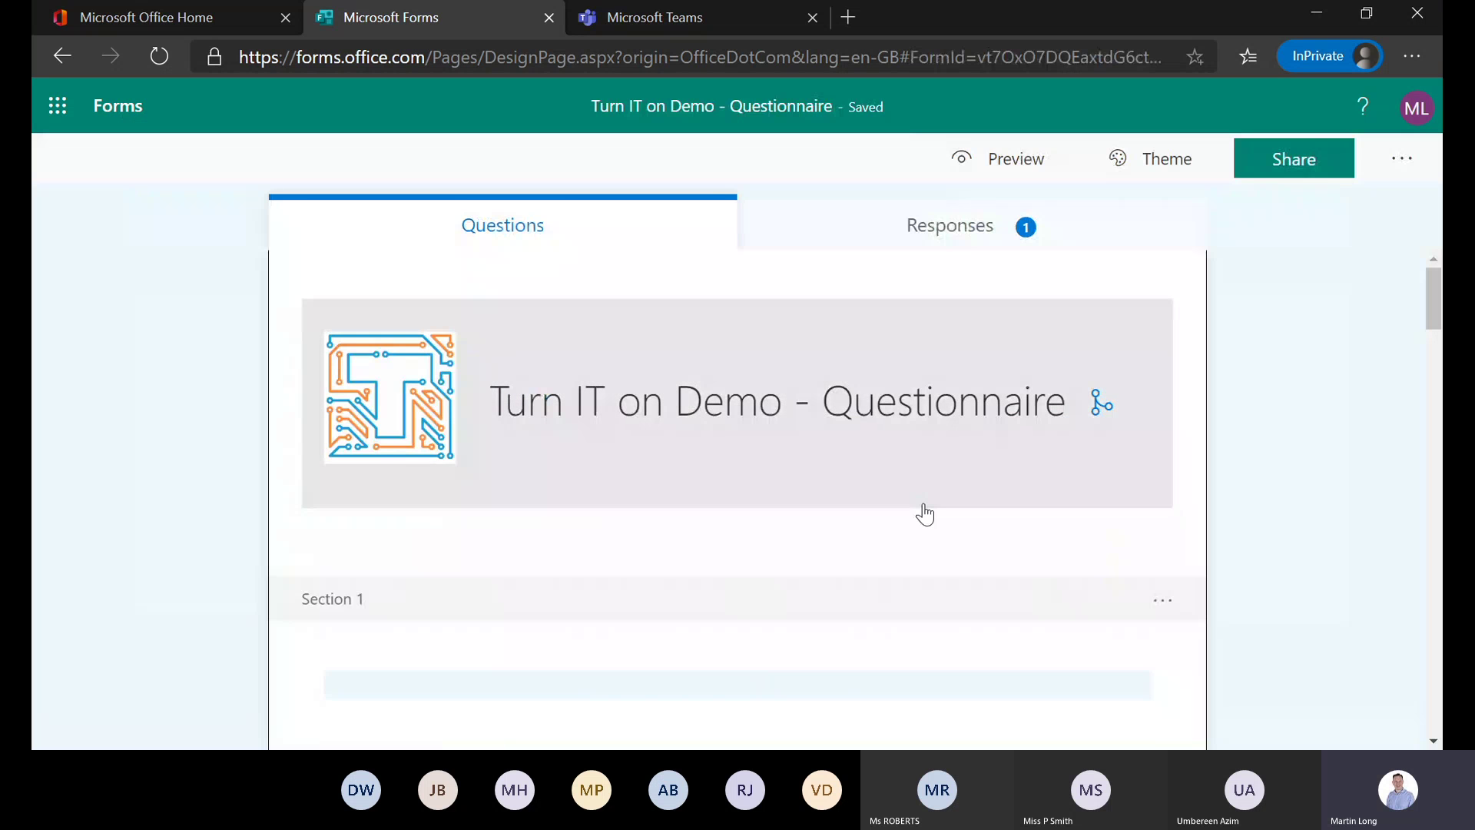
pyautogui.scroll(-1, 925, 514)
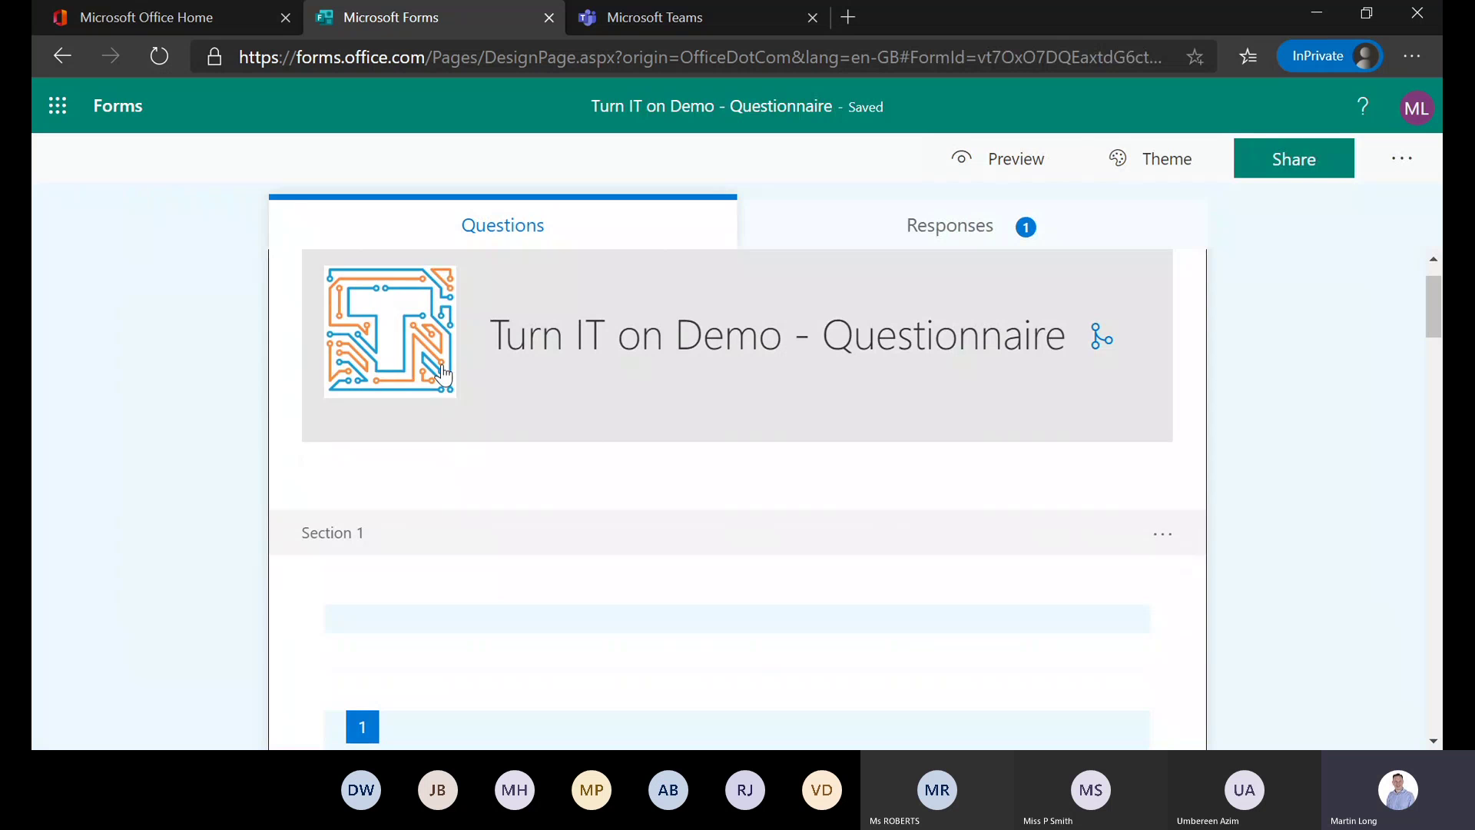
pyautogui.scroll(-1, 965, 484)
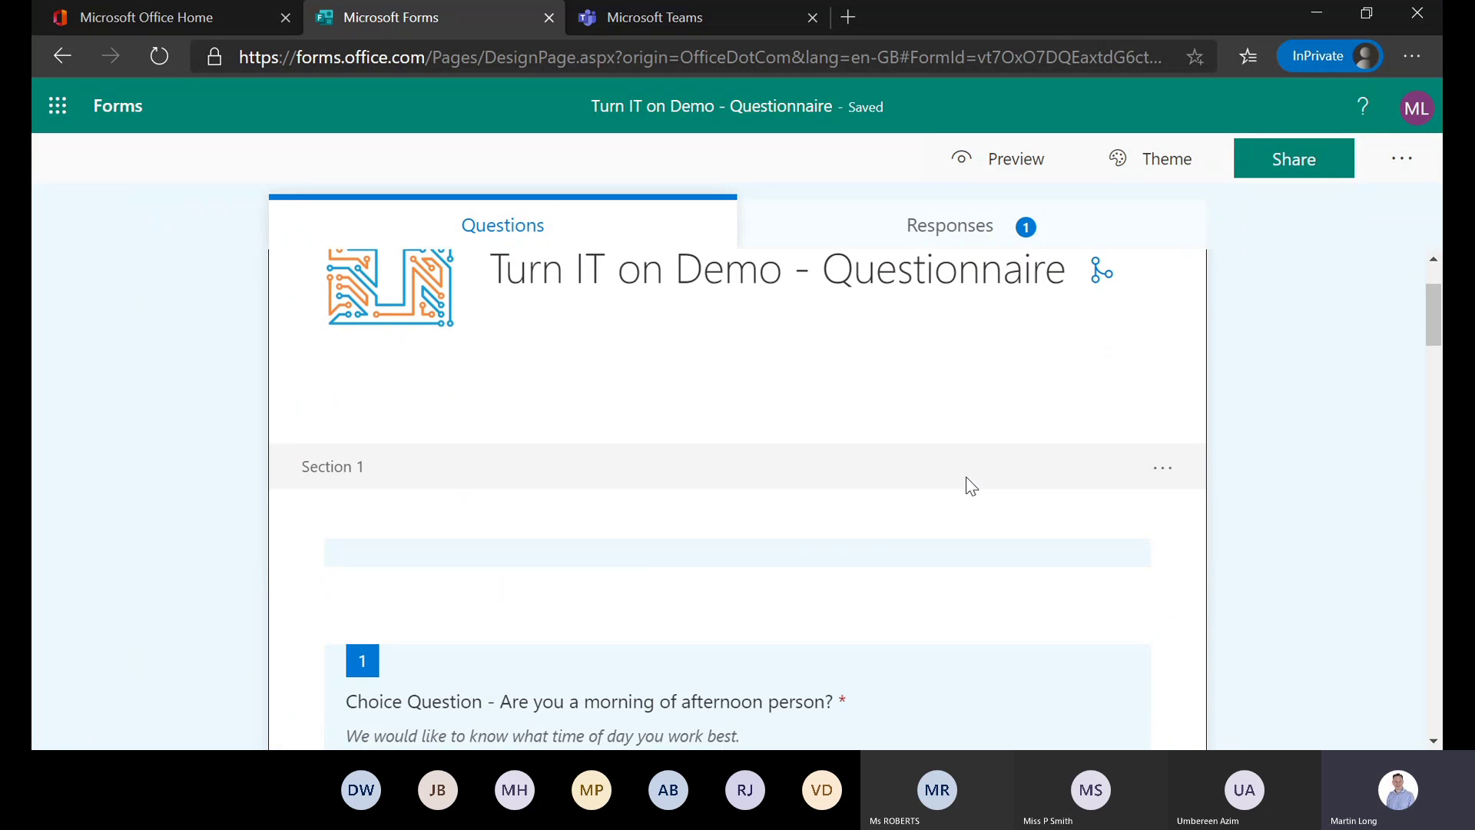
pyautogui.scroll(1, 972, 486)
pyautogui.scroll(-5, 1026, 509)
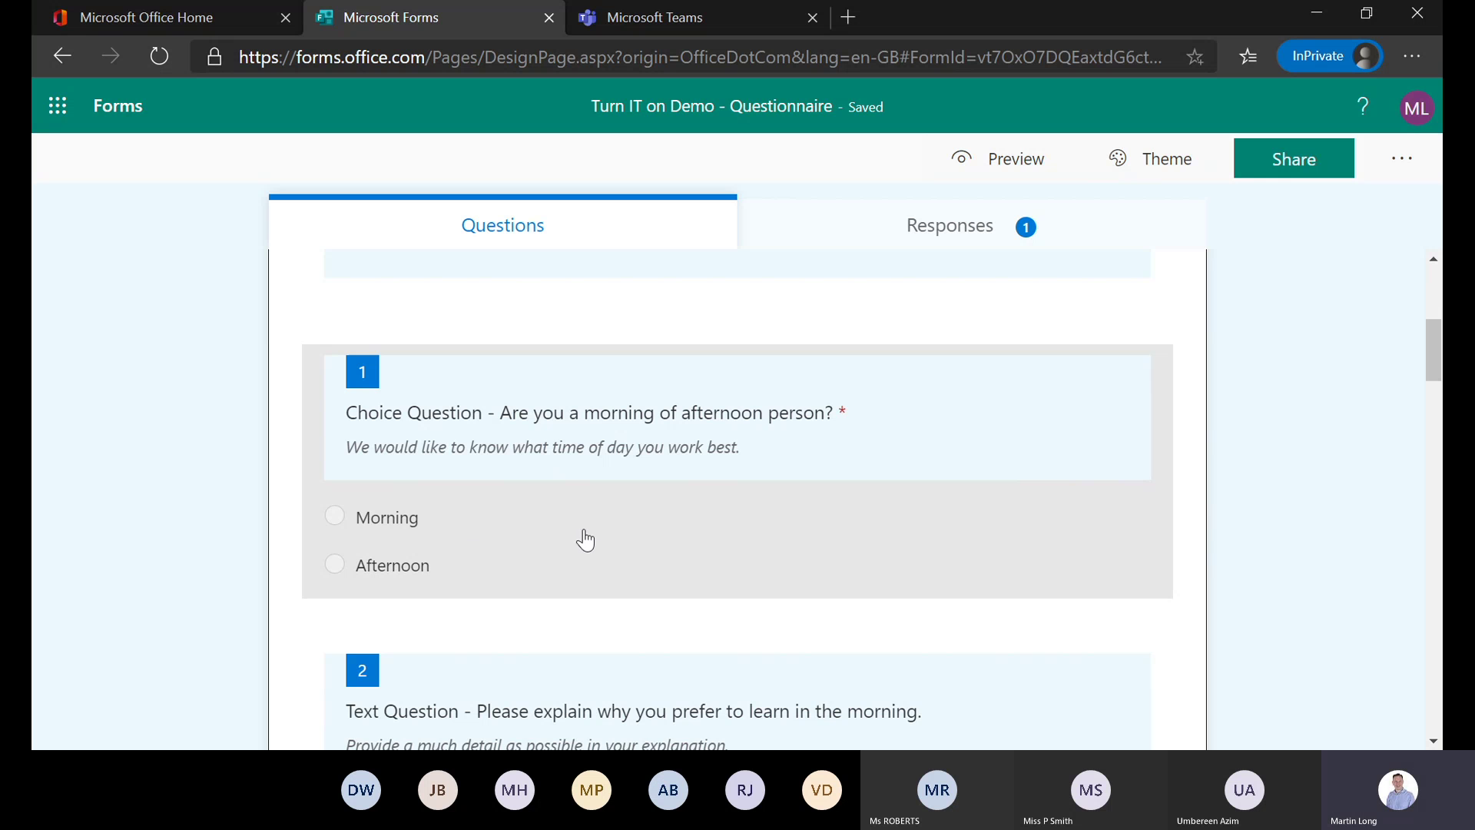
pyautogui.scroll(-1, 586, 540)
pyautogui.scroll(1, 586, 540)
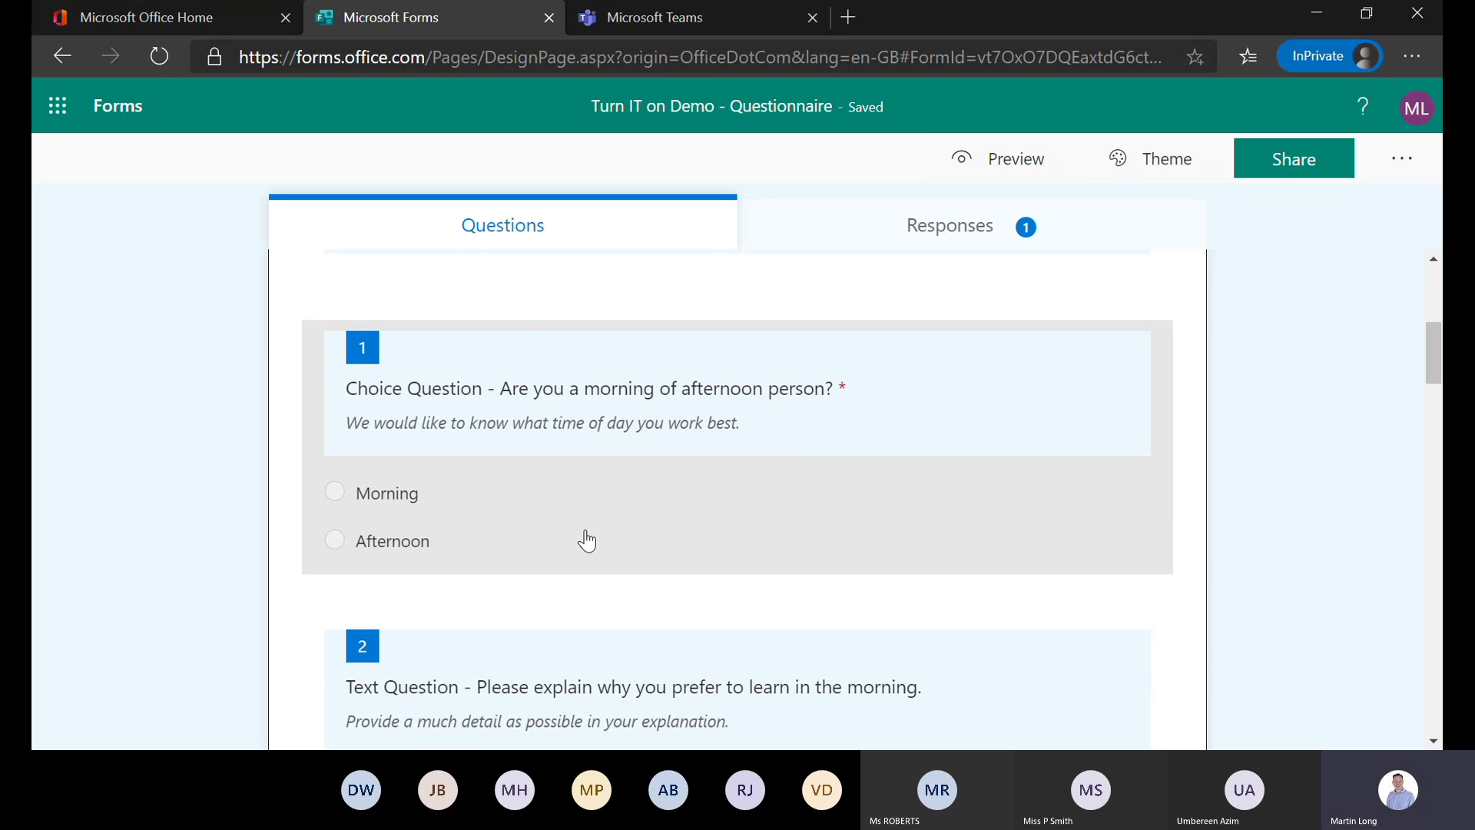
# Look over the questionnaire's morning or afternoon choice question and the two text questions that follow it
pyautogui.scroll(-1, 586, 540)
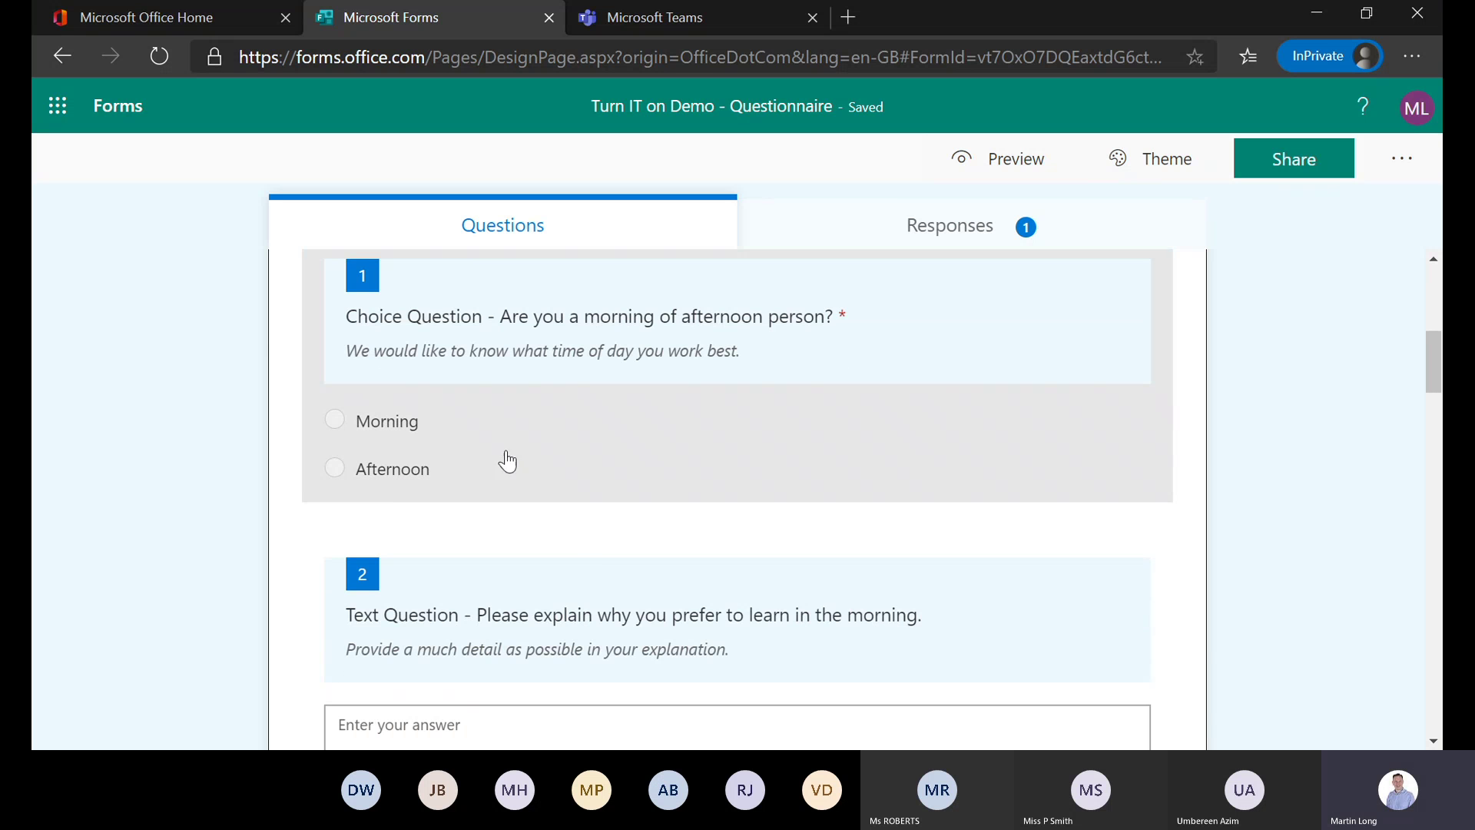
pyautogui.scroll(-2, 607, 499)
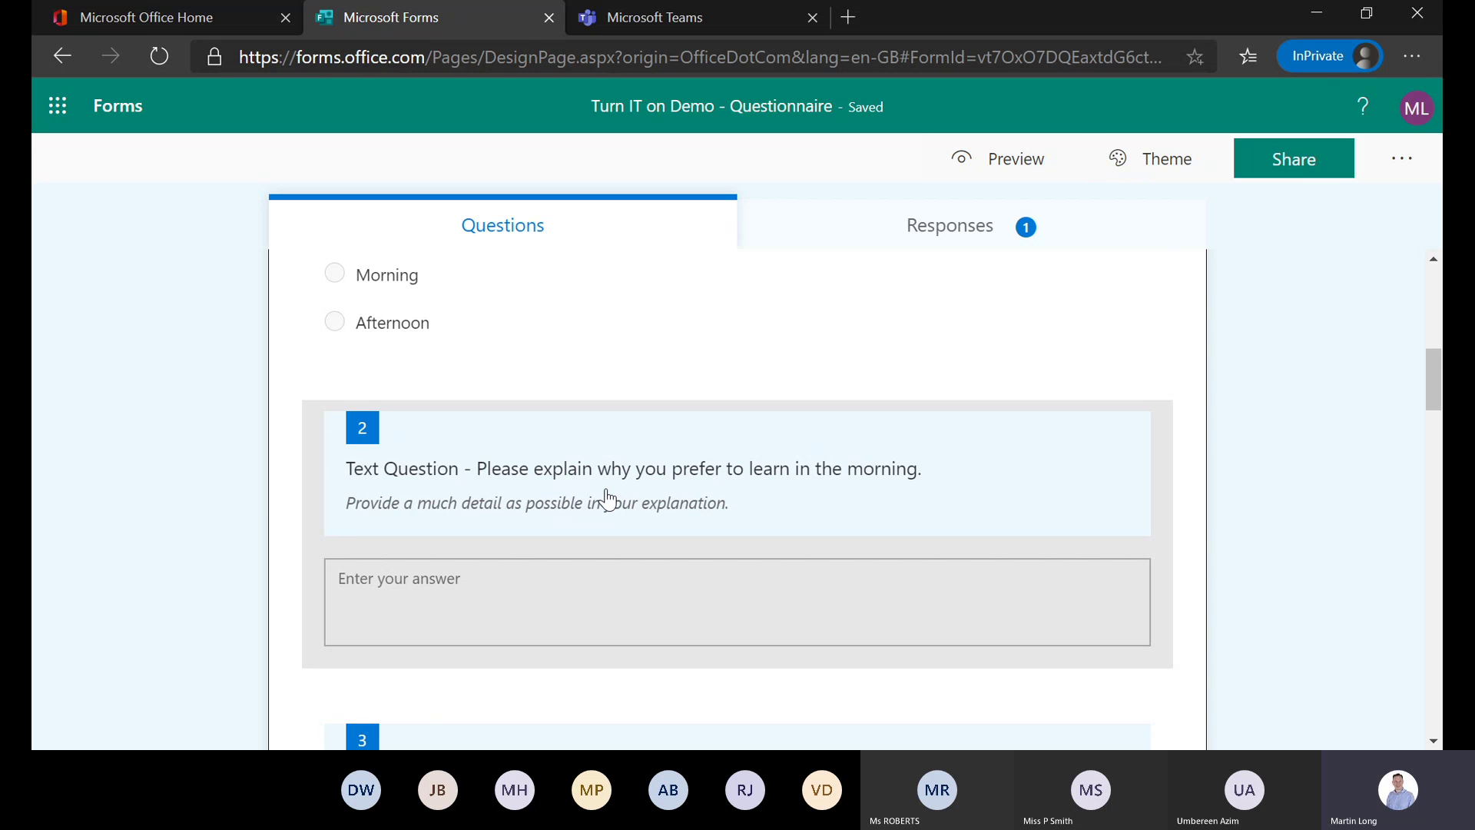
pyautogui.scroll(2, 607, 500)
pyautogui.scroll(-2, 607, 500)
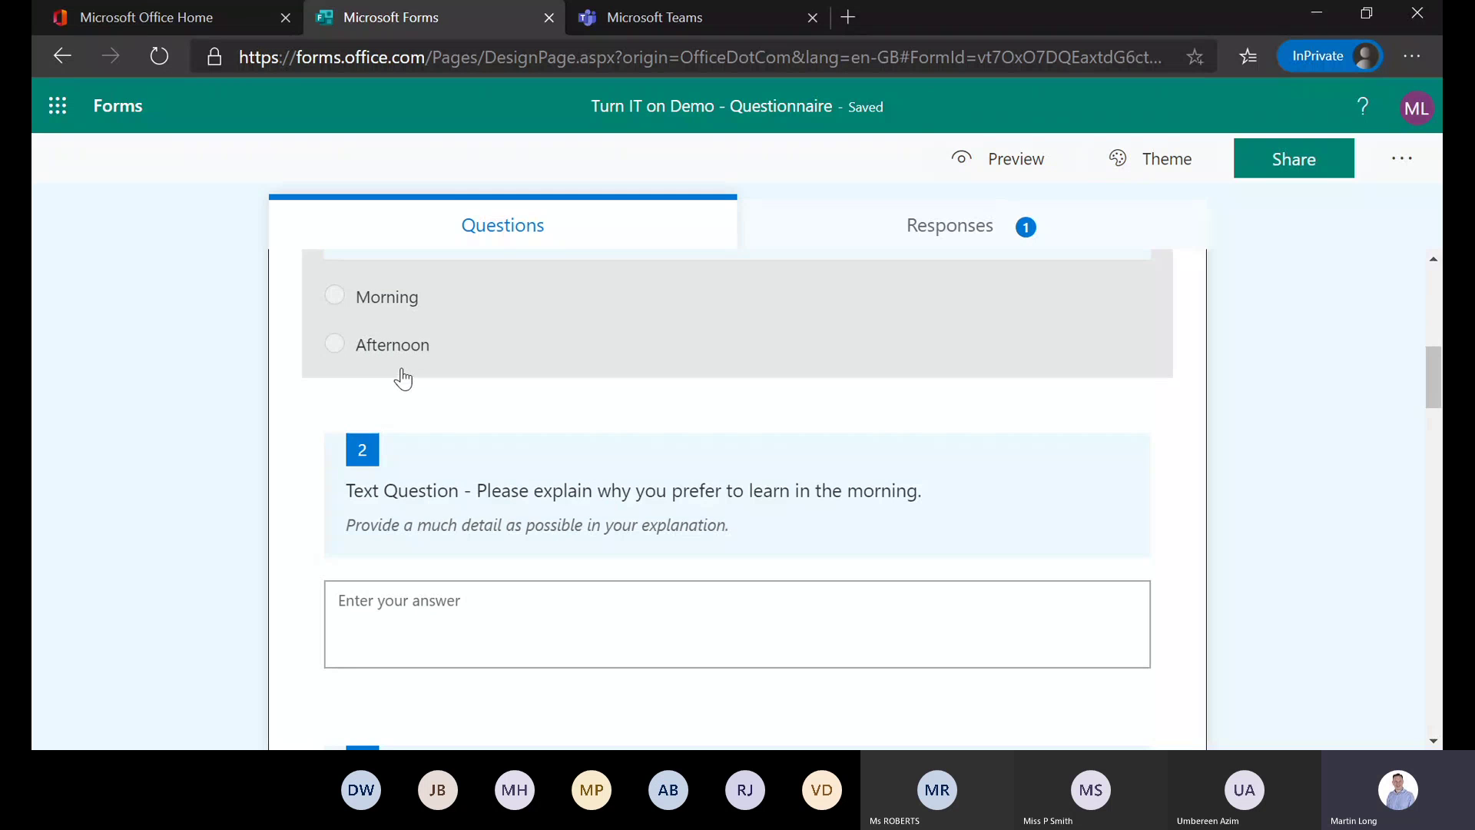
pyautogui.scroll(-3, 679, 487)
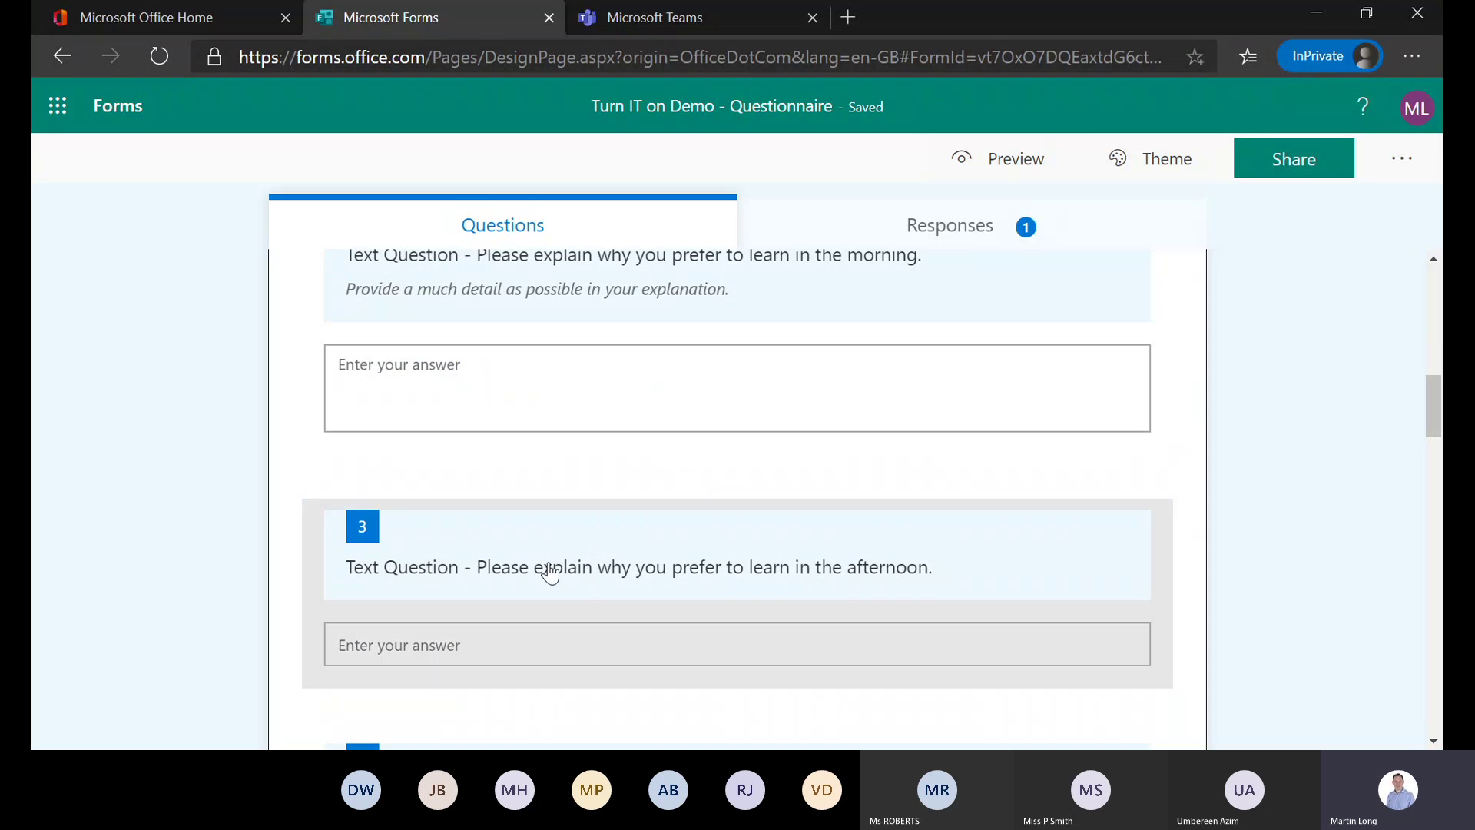
pyautogui.scroll(-1, 560, 572)
pyautogui.scroll(3, 559, 573)
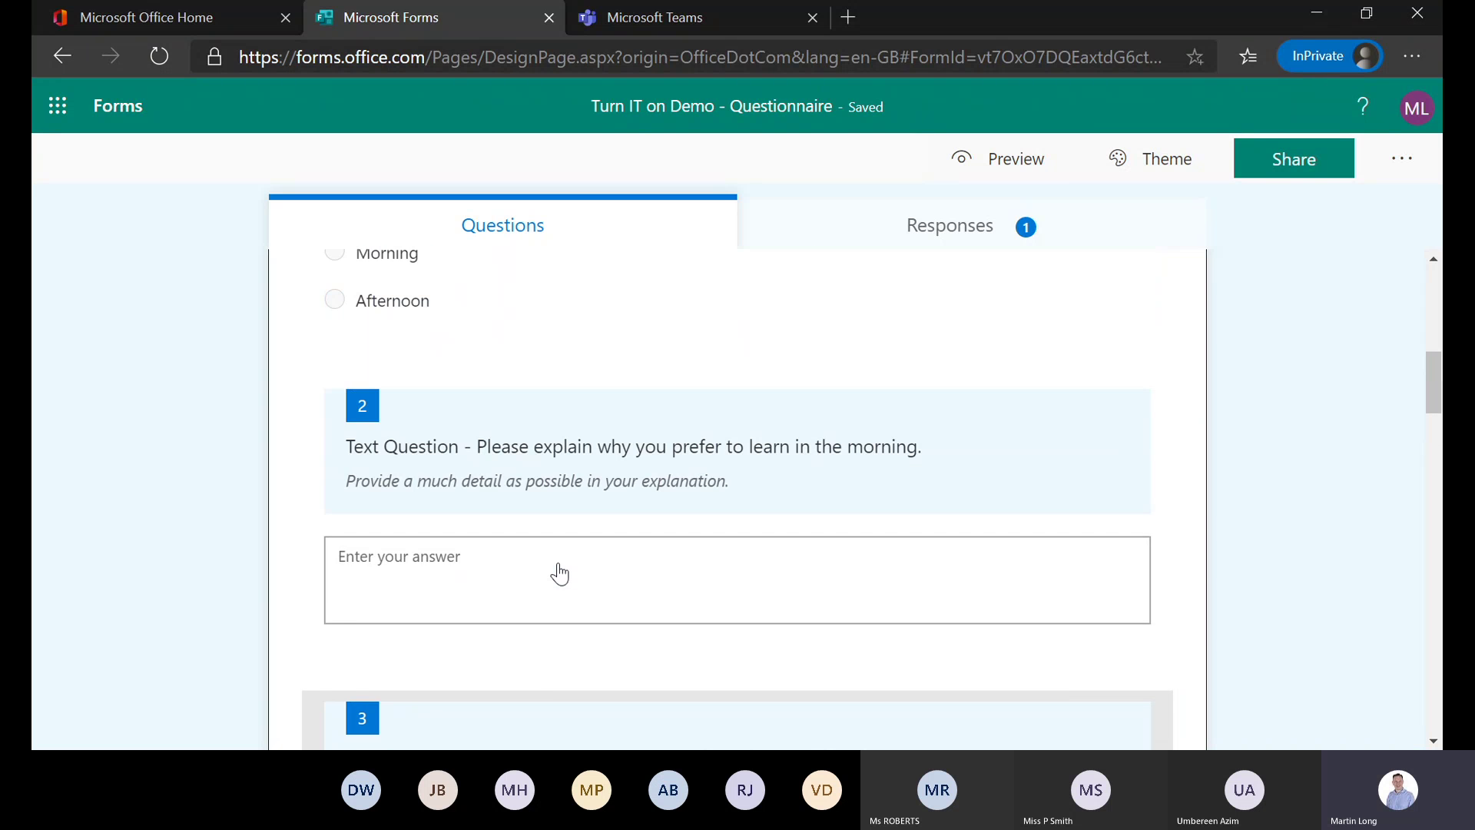
pyautogui.scroll(3, 559, 572)
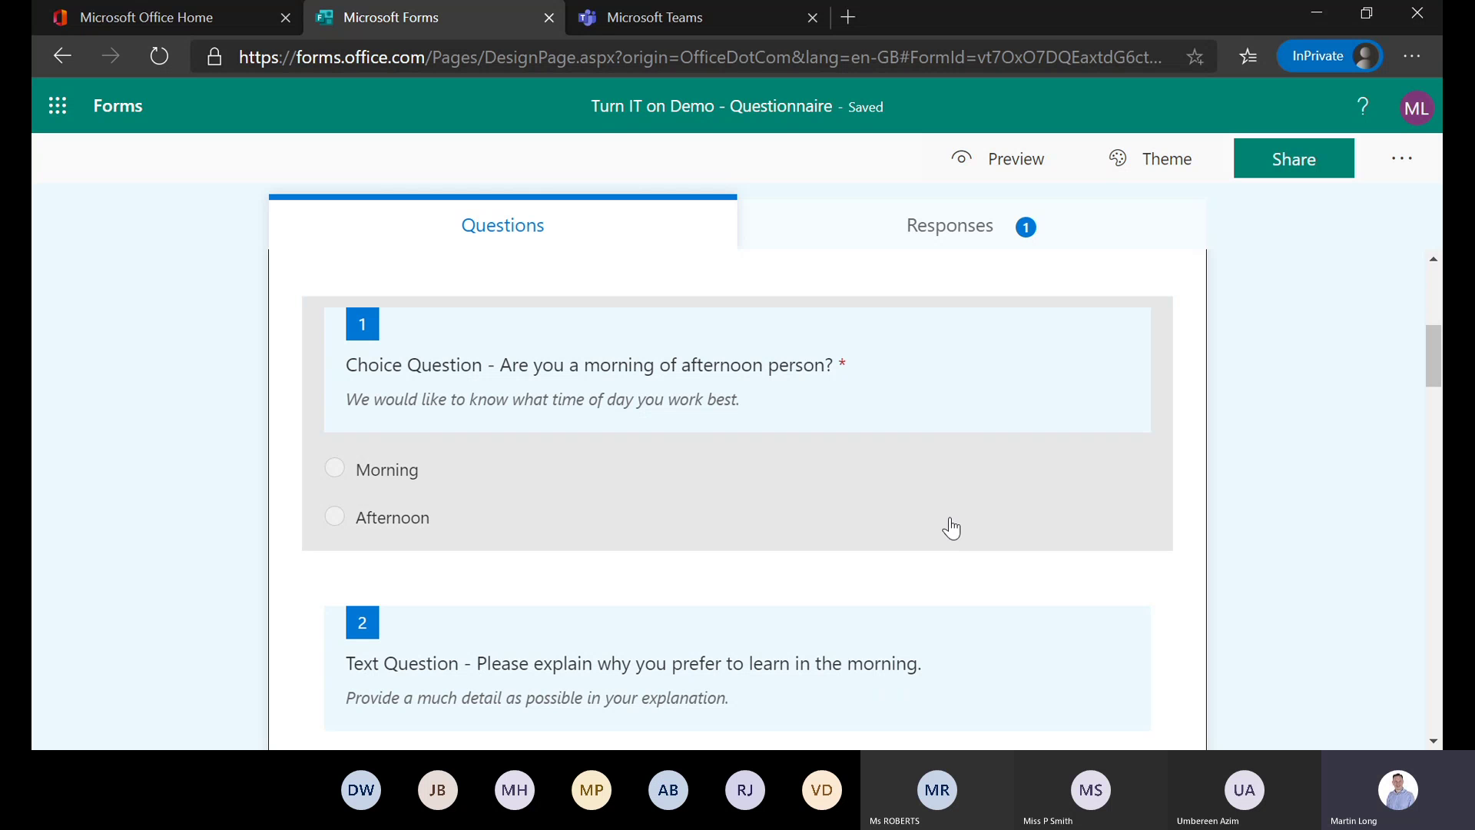
pyautogui.scroll(3, 951, 528)
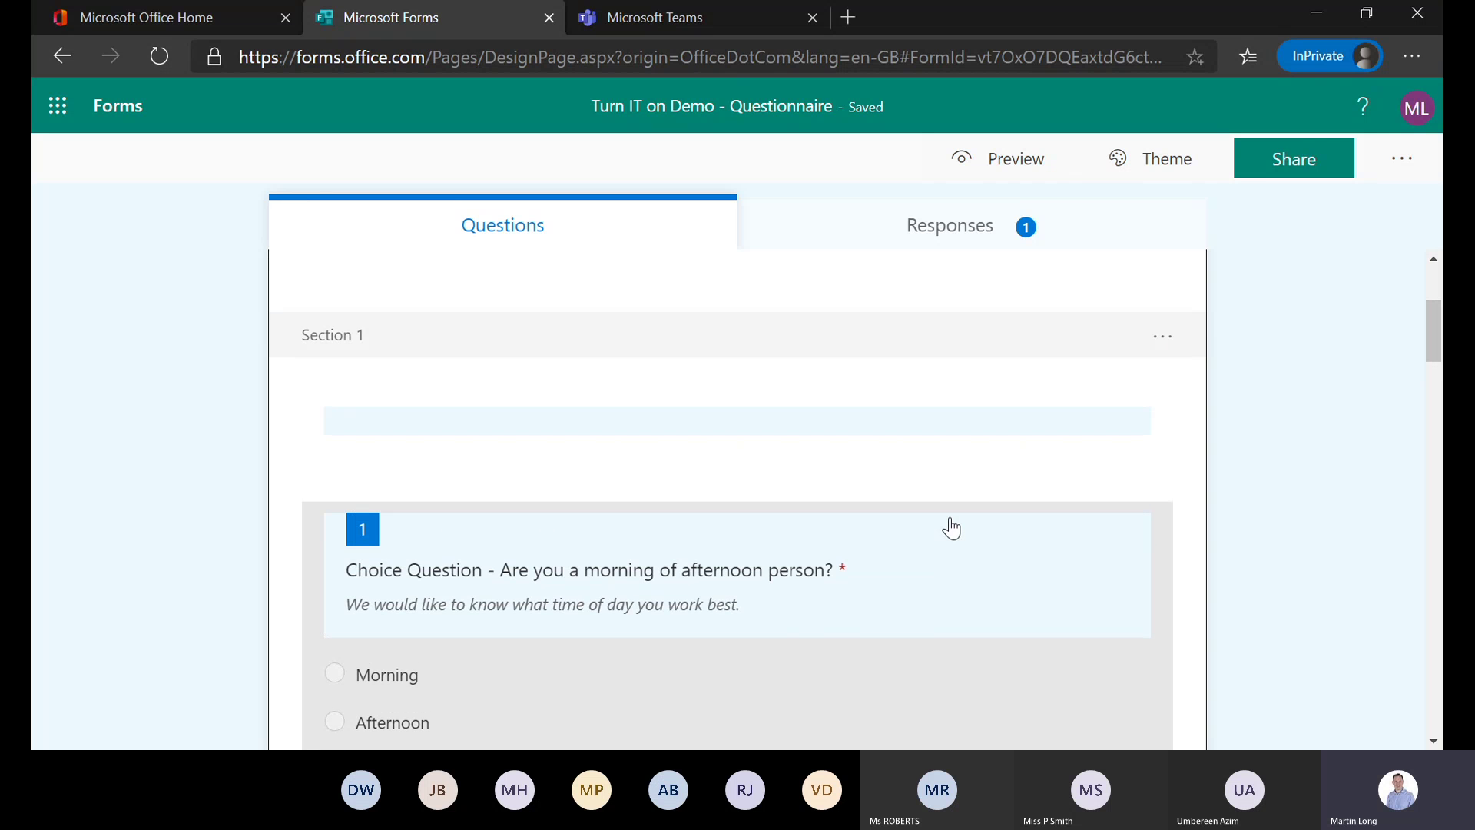
pyautogui.scroll(-1, 930, 576)
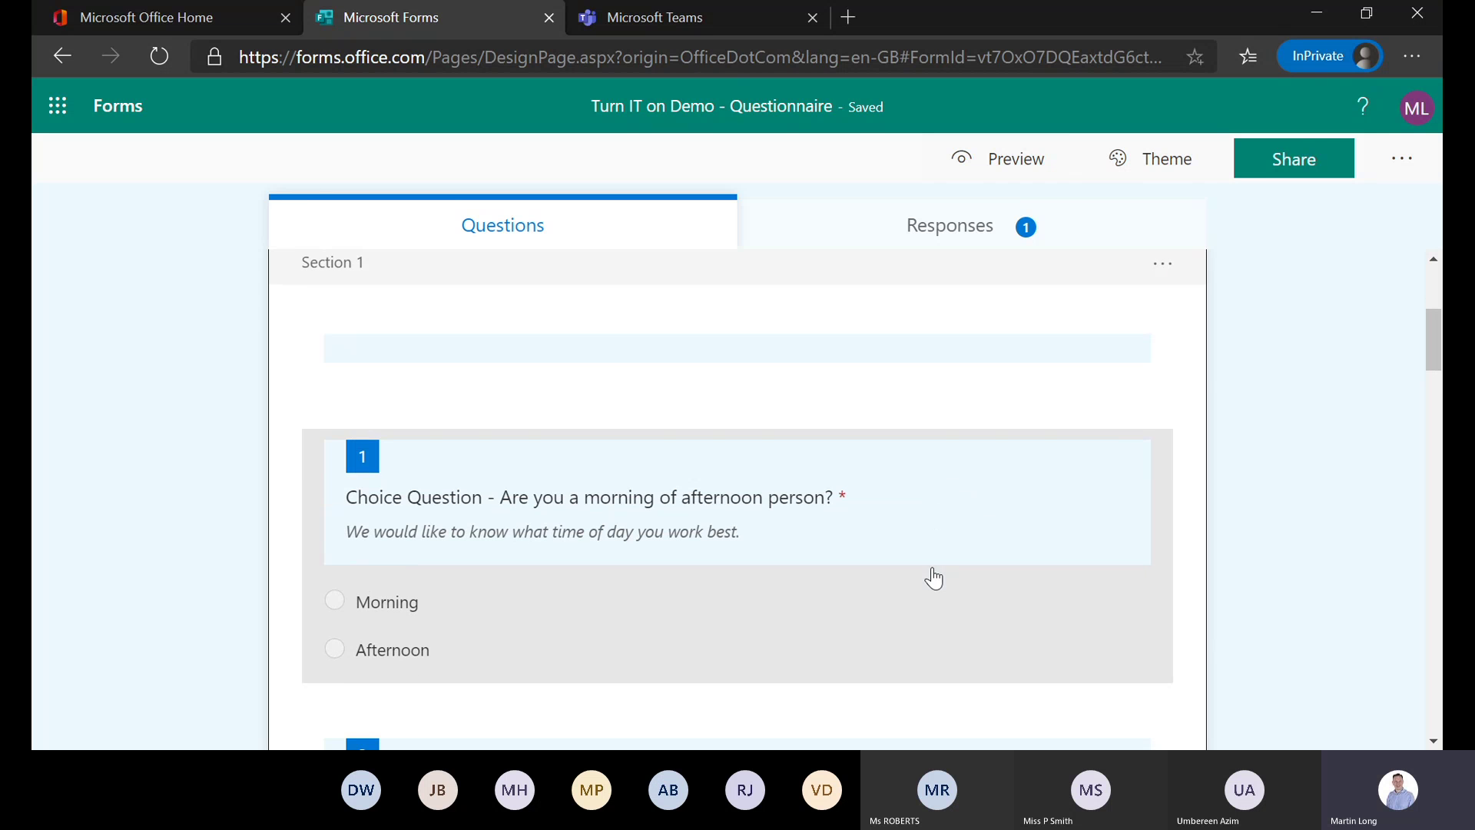
# Preview the questionnaire and answer the first question with Morning, followed by switching the answer to Afternoon
pyautogui.click(1003, 159)
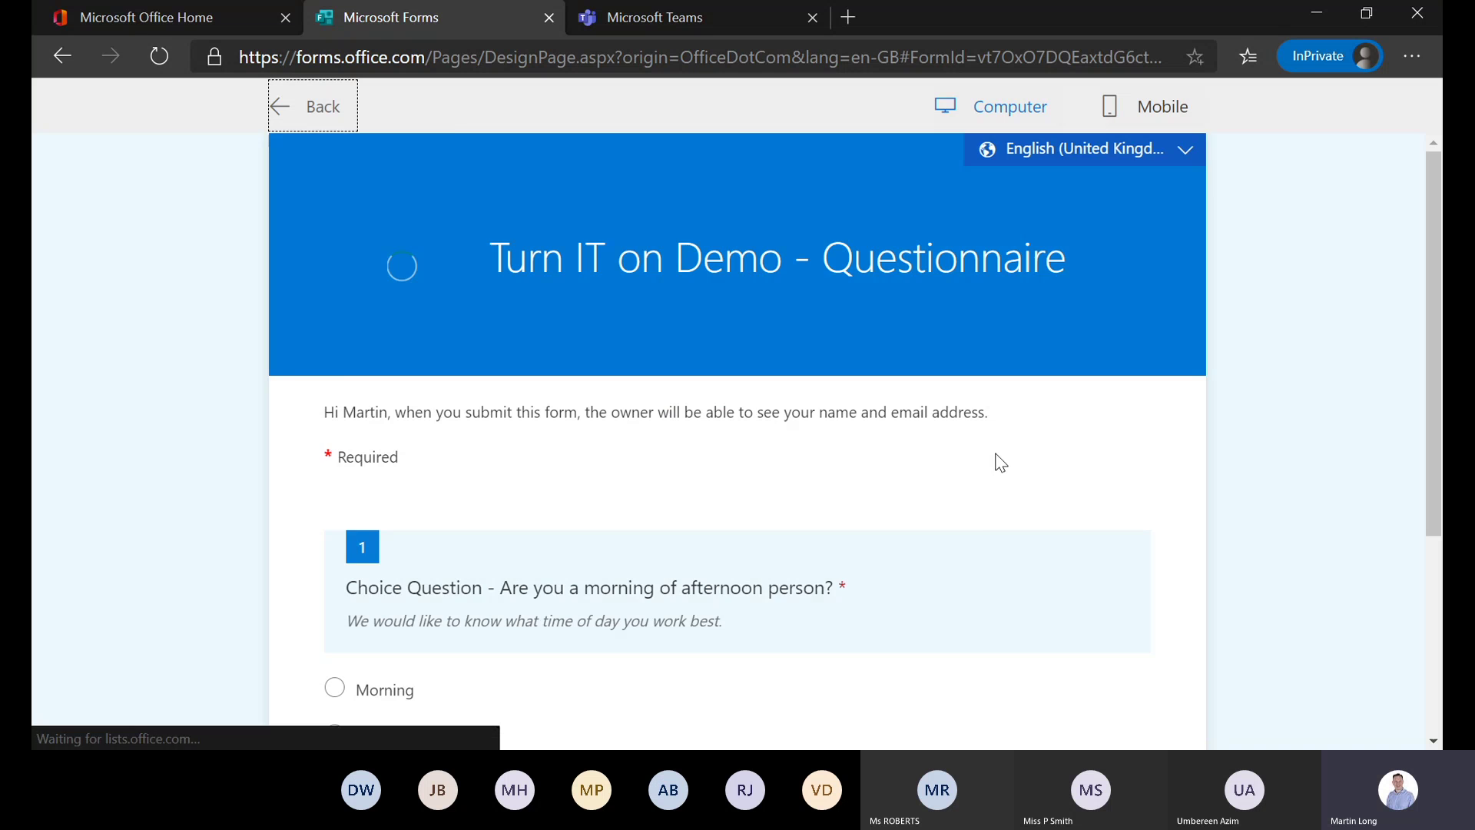
pyautogui.scroll(-3, 978, 523)
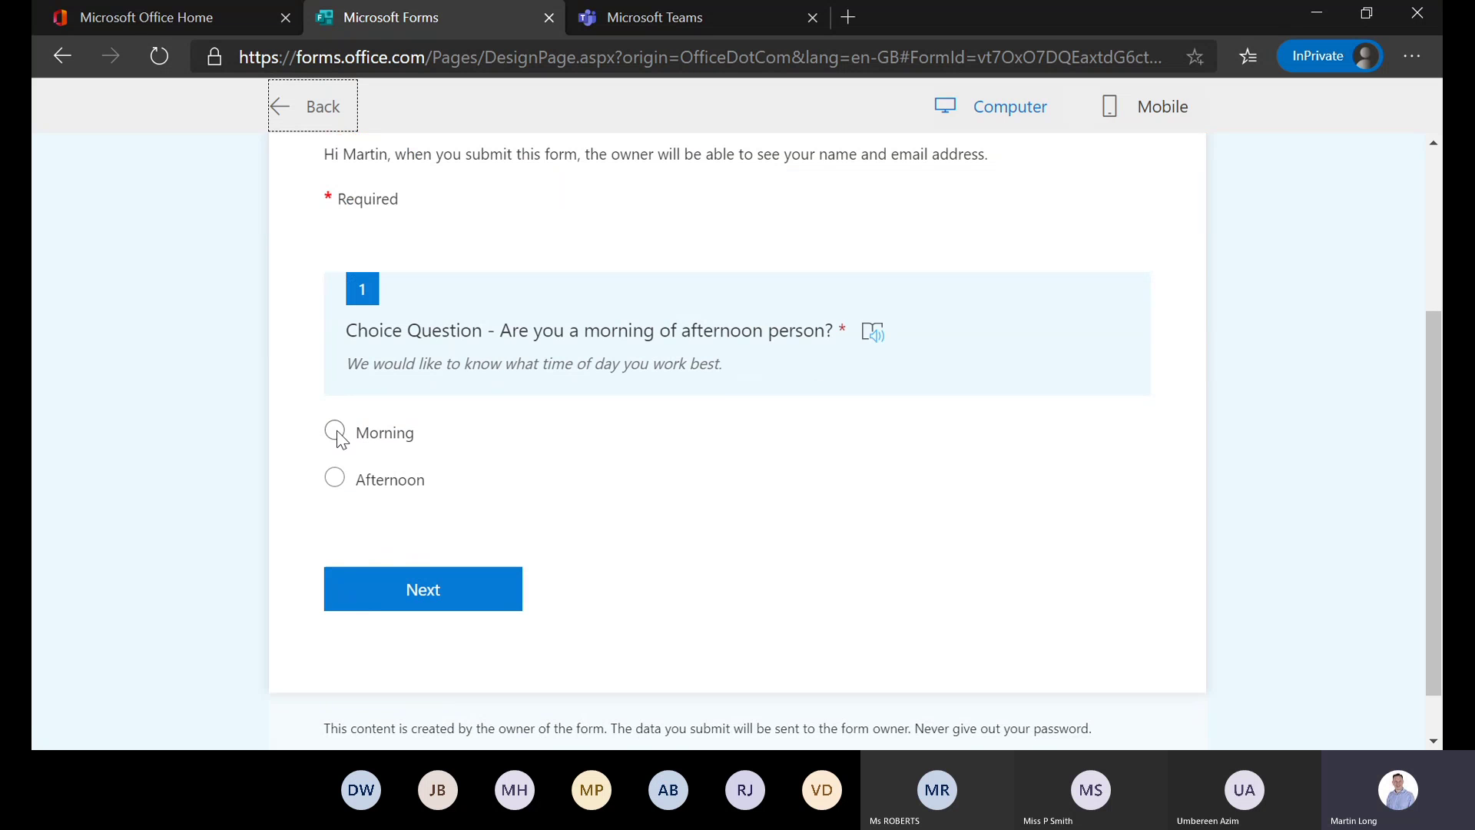
pyautogui.click(337, 432)
pyautogui.scroll(-3, 760, 529)
pyautogui.click(337, 224)
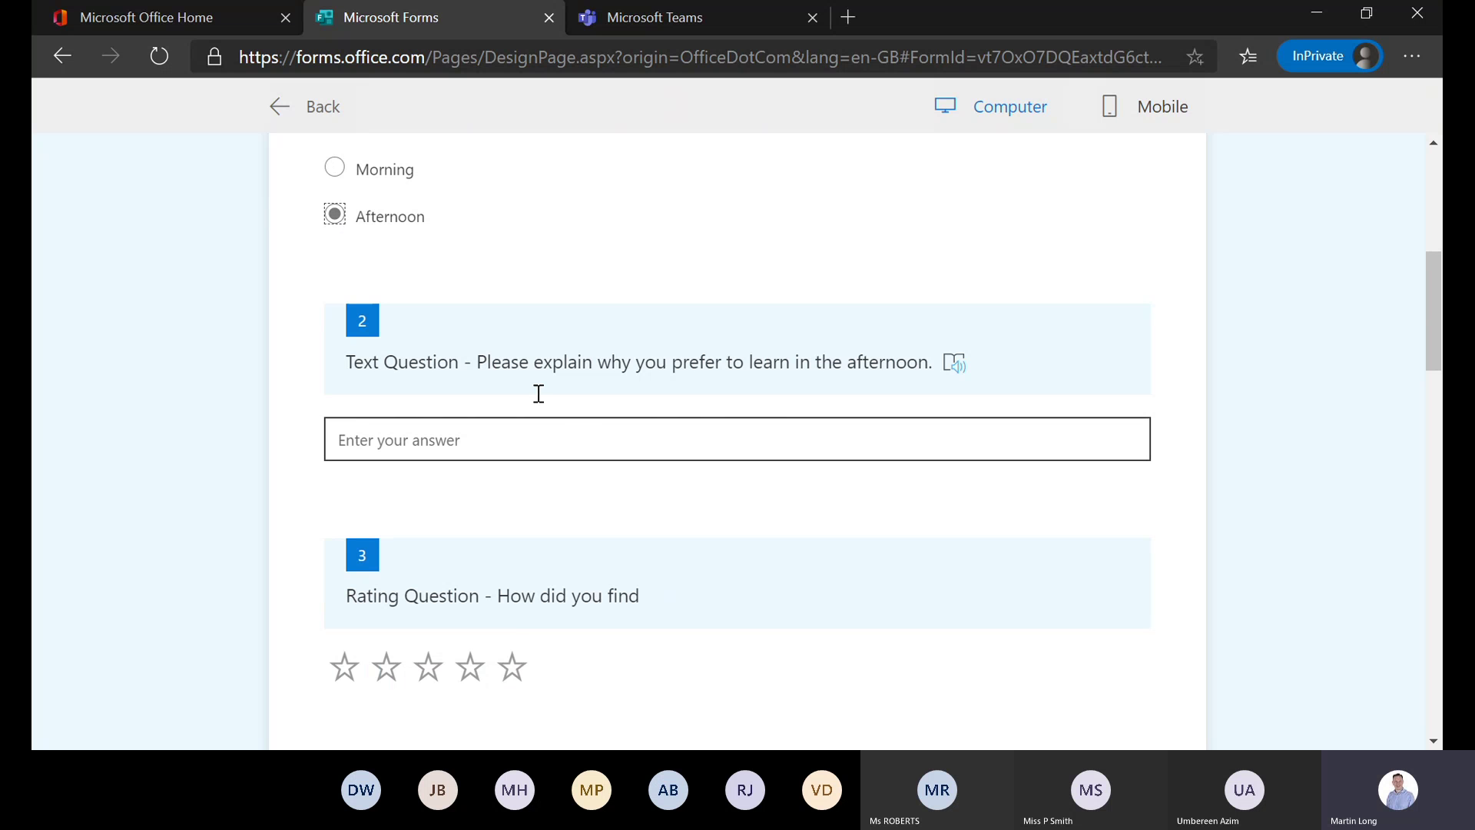
# Skip the text question and give the "How did you find" rating question five stars
pyautogui.scroll(-5, 681, 324)
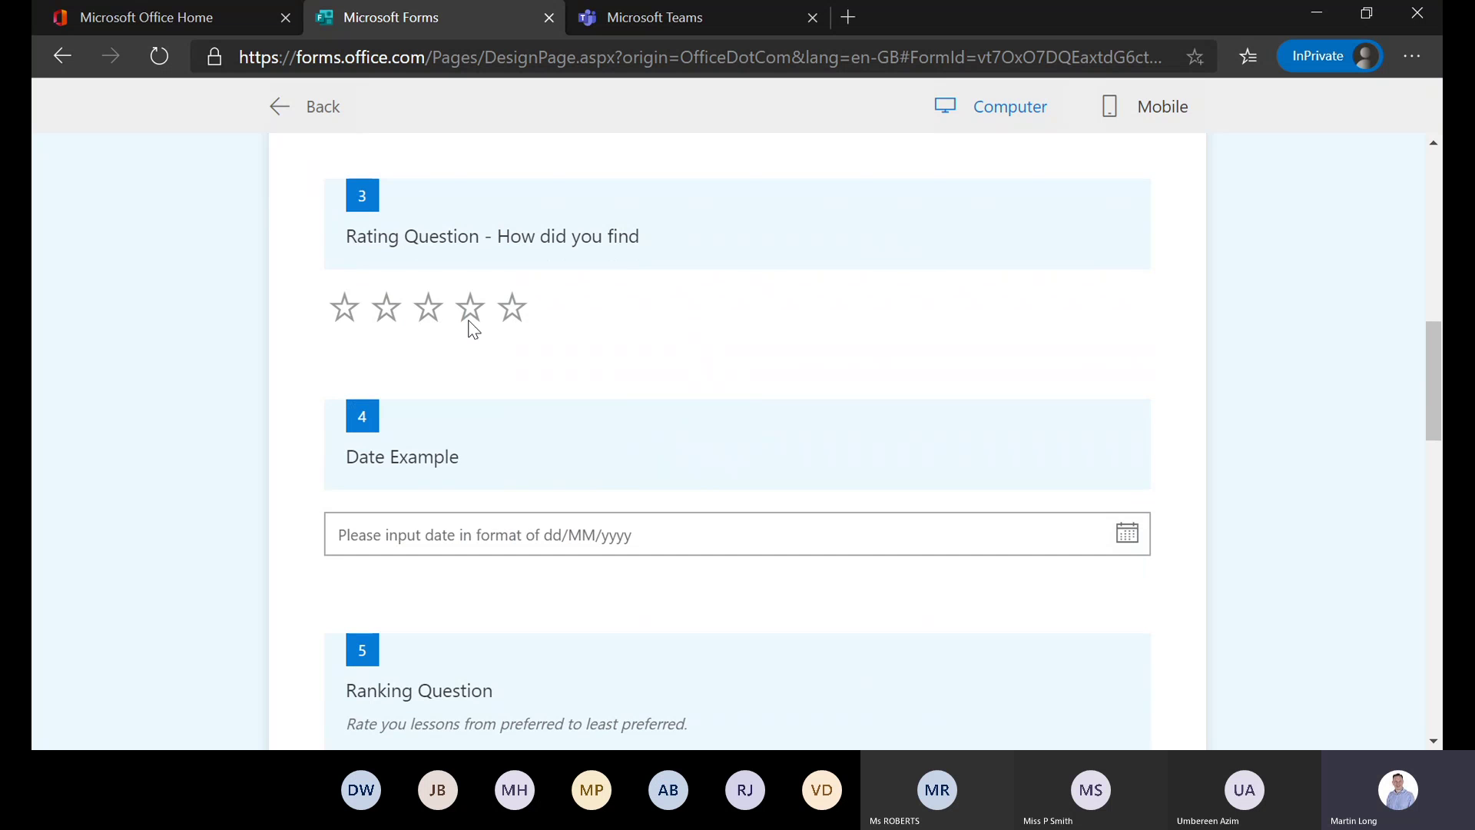
pyautogui.click(469, 309)
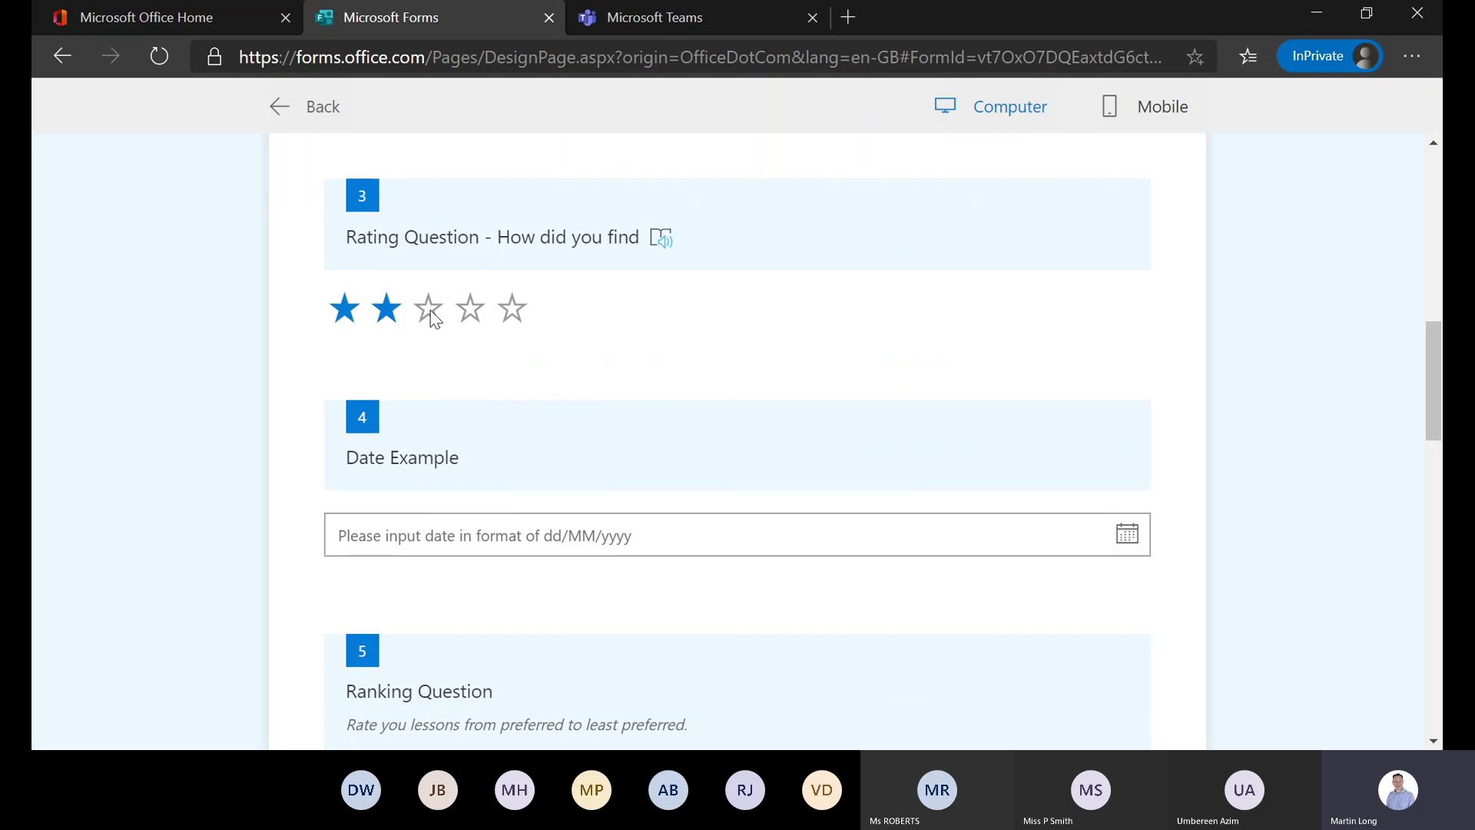
pyautogui.scroll(-1, 665, 385)
pyautogui.scroll(1, 666, 385)
pyautogui.click(512, 329)
# Answer the Date Example question with 14/07/2020
pyautogui.scroll(-3, 671, 403)
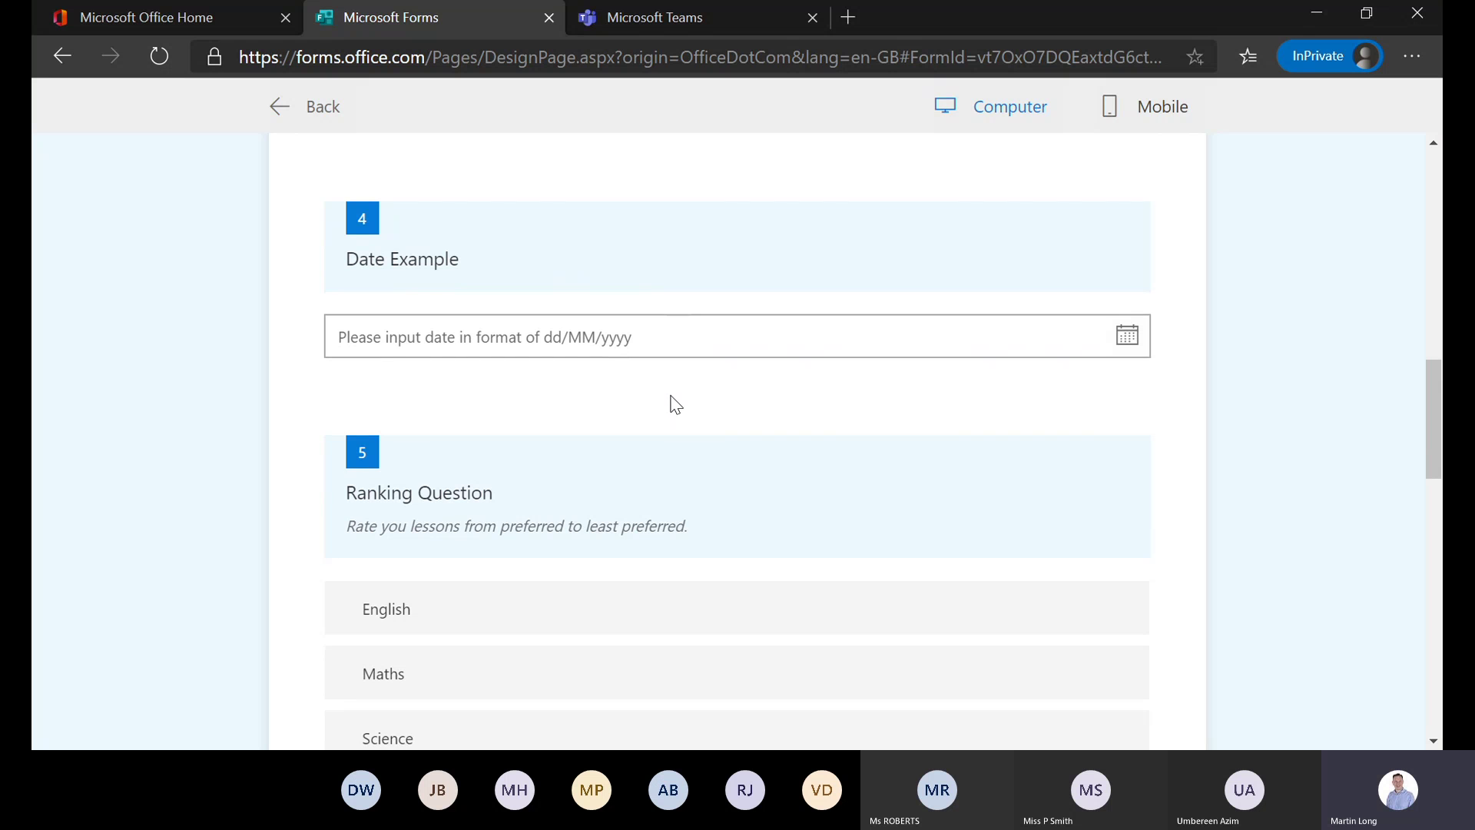
pyautogui.click(767, 336)
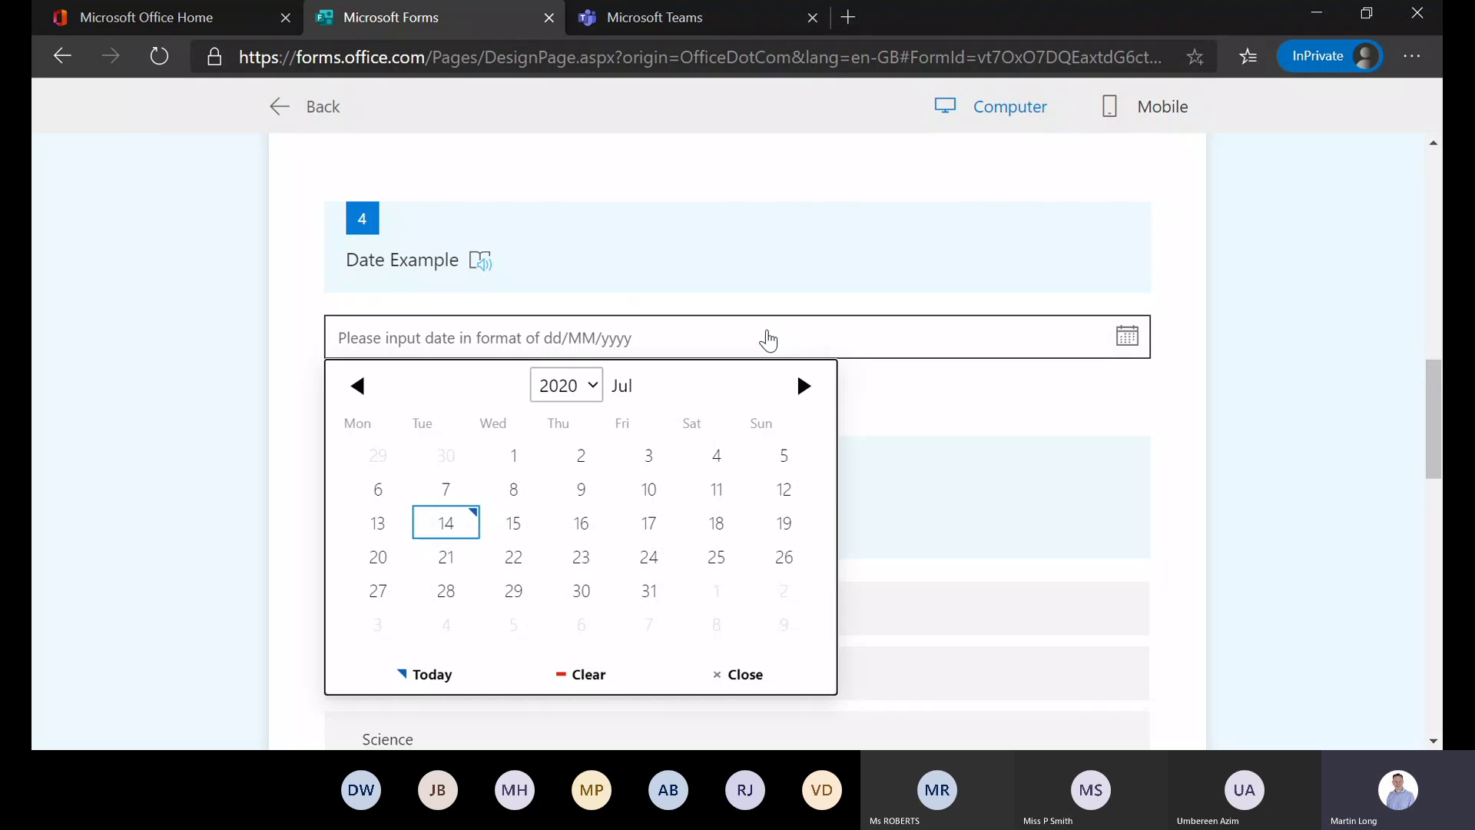
pyautogui.click(452, 525)
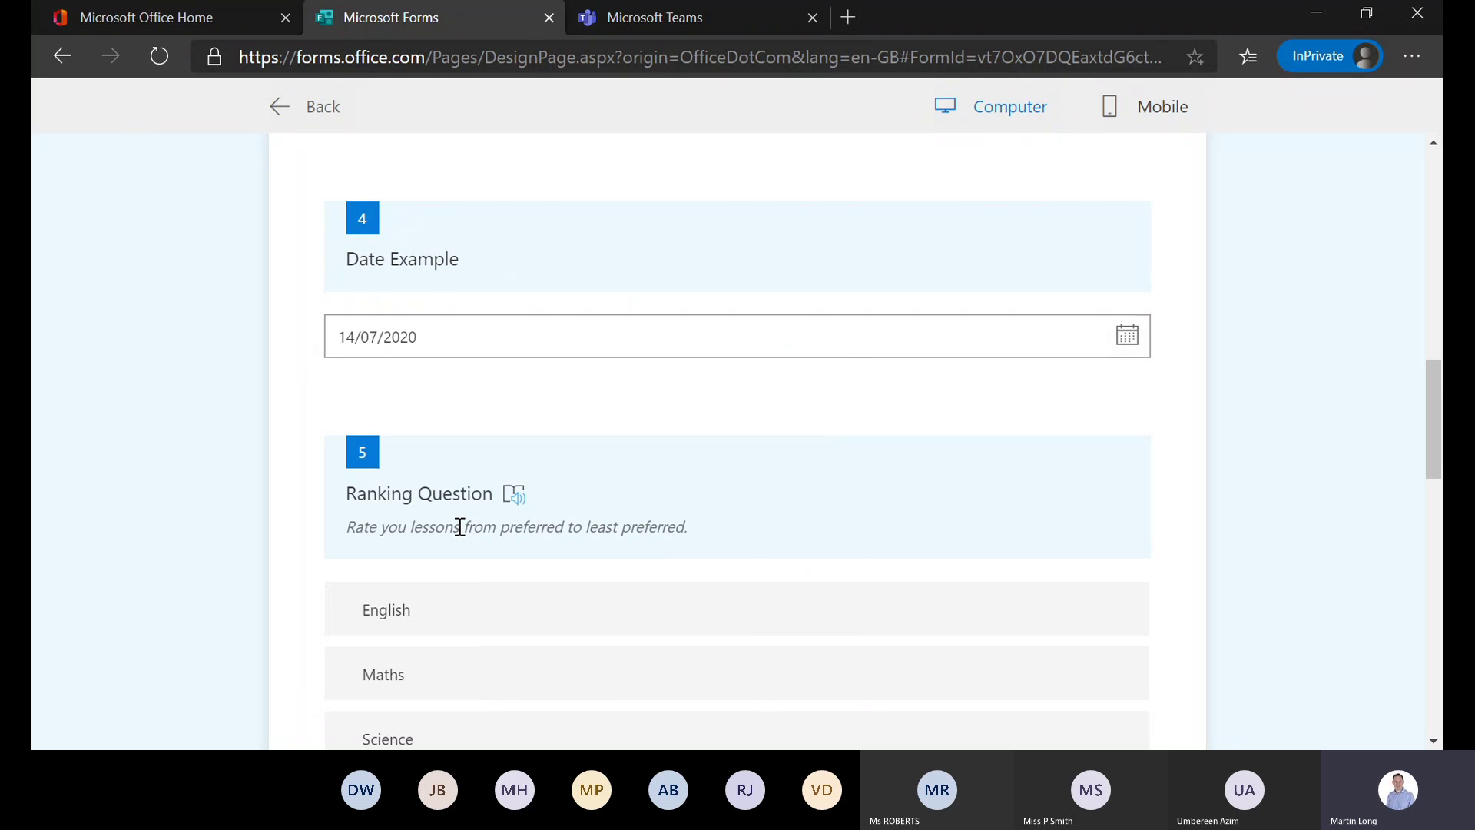
# Rank the lessons in the ranking question in the order Maths, Science, English
pyautogui.scroll(-4, 765, 464)
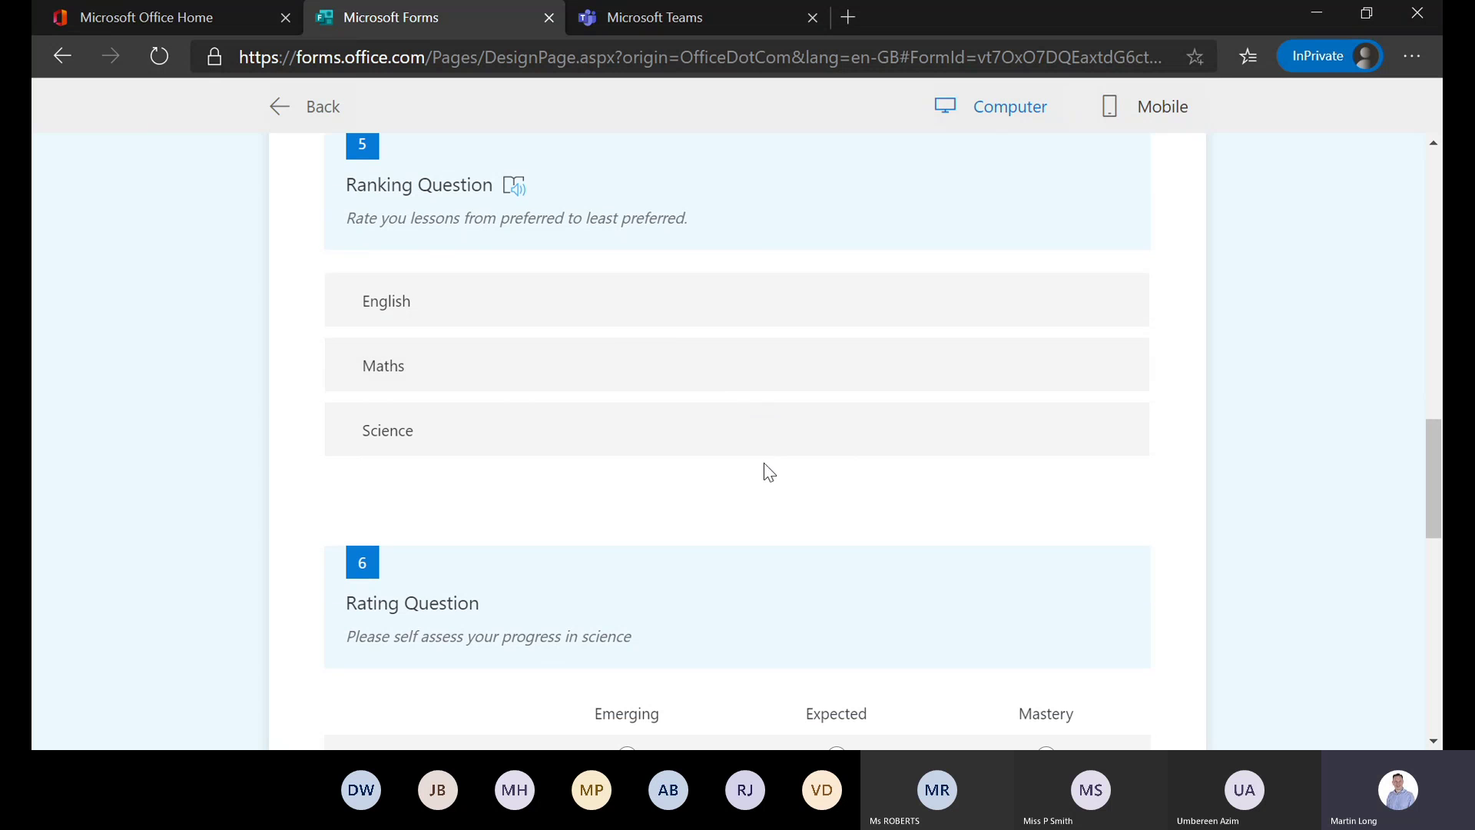
pyautogui.moveTo(649, 352)
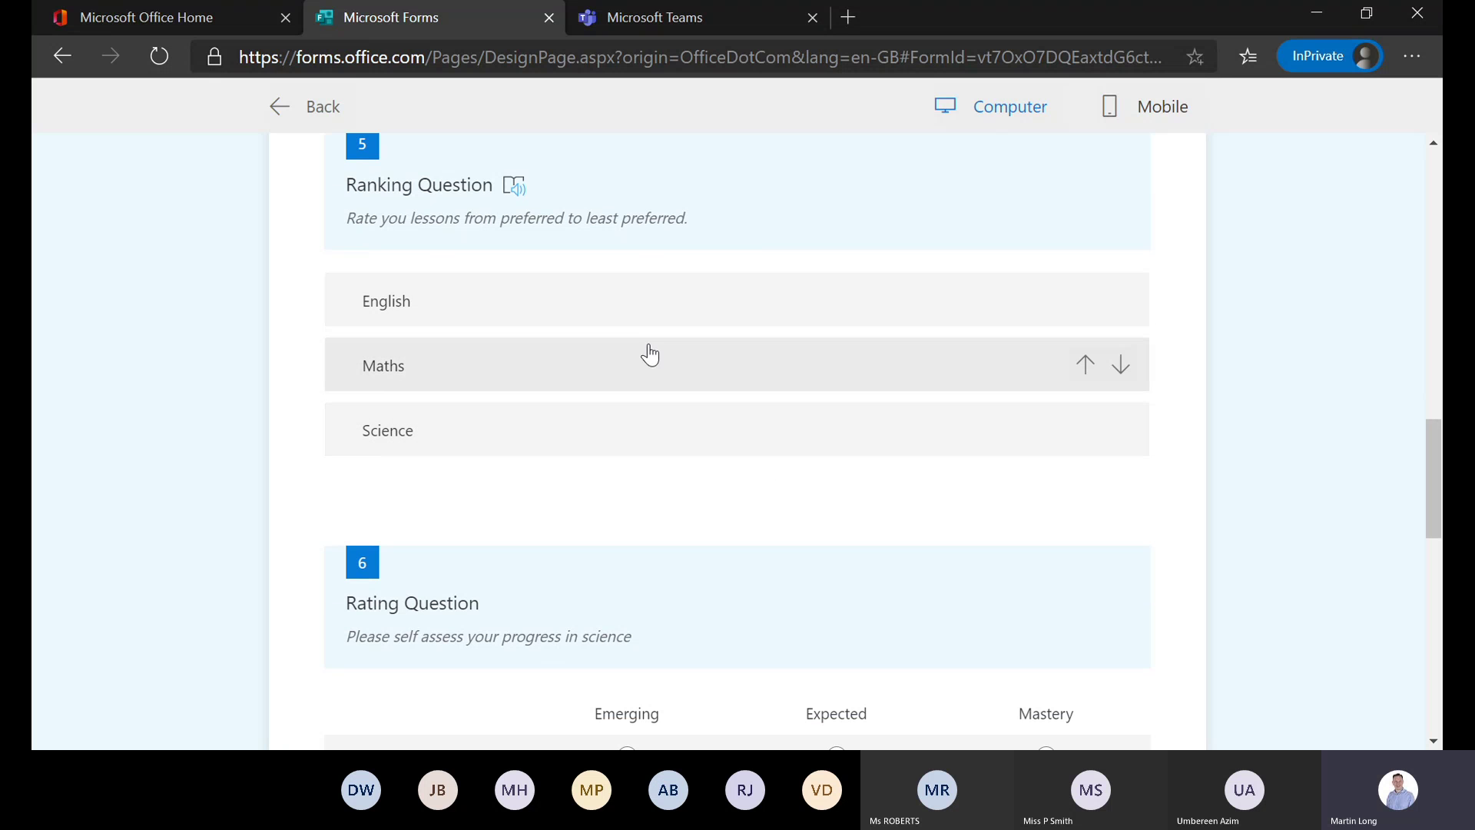
pyautogui.click(1085, 364)
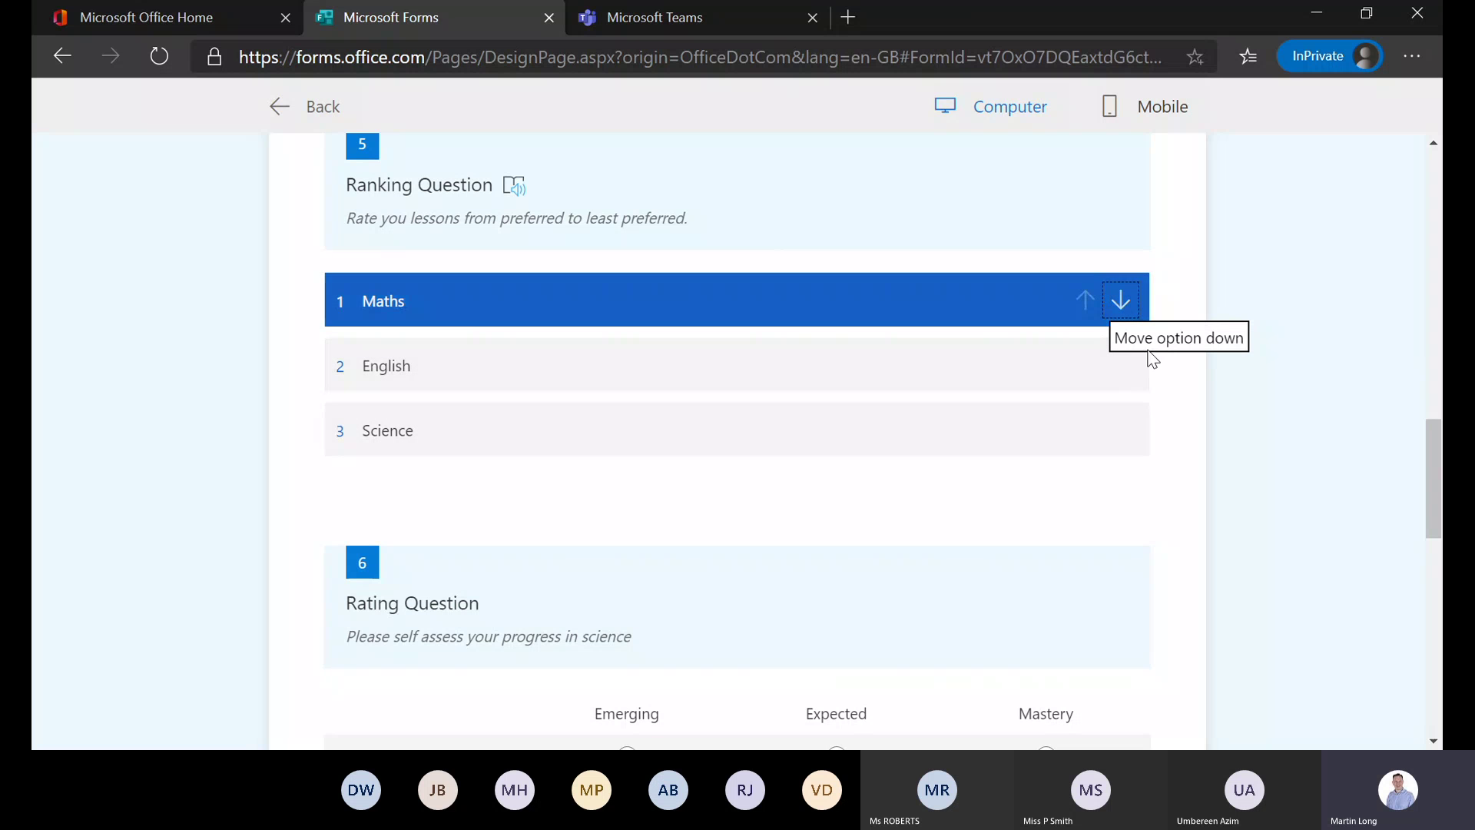
pyautogui.click(1120, 367)
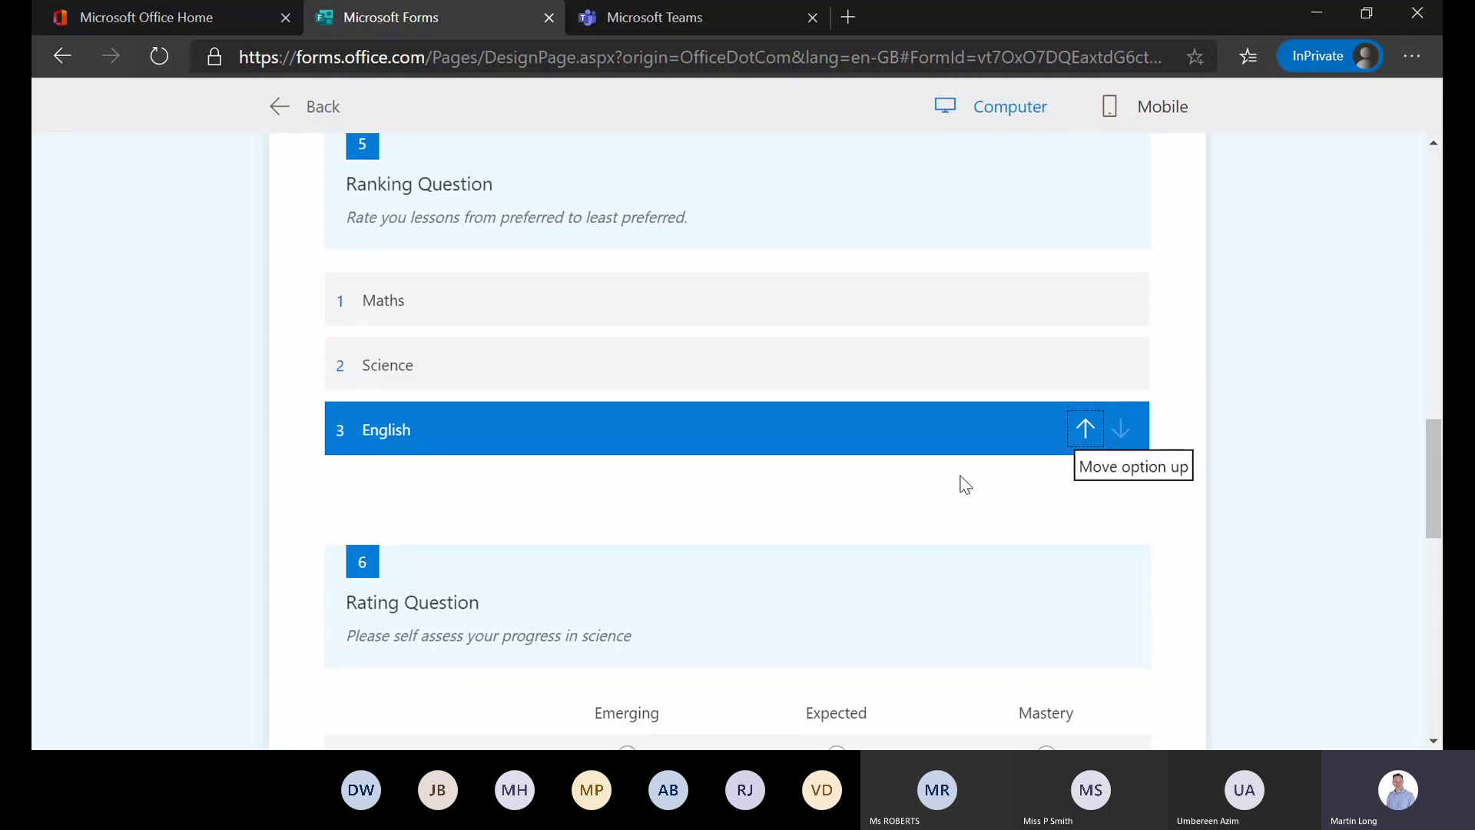
# Self-assess science progress as Mastery for Biology, Emerging for Chemistry and Expected for Physics
pyautogui.scroll(-4, 965, 484)
pyautogui.scroll(-2, 683, 356)
pyautogui.scroll(1, 695, 385)
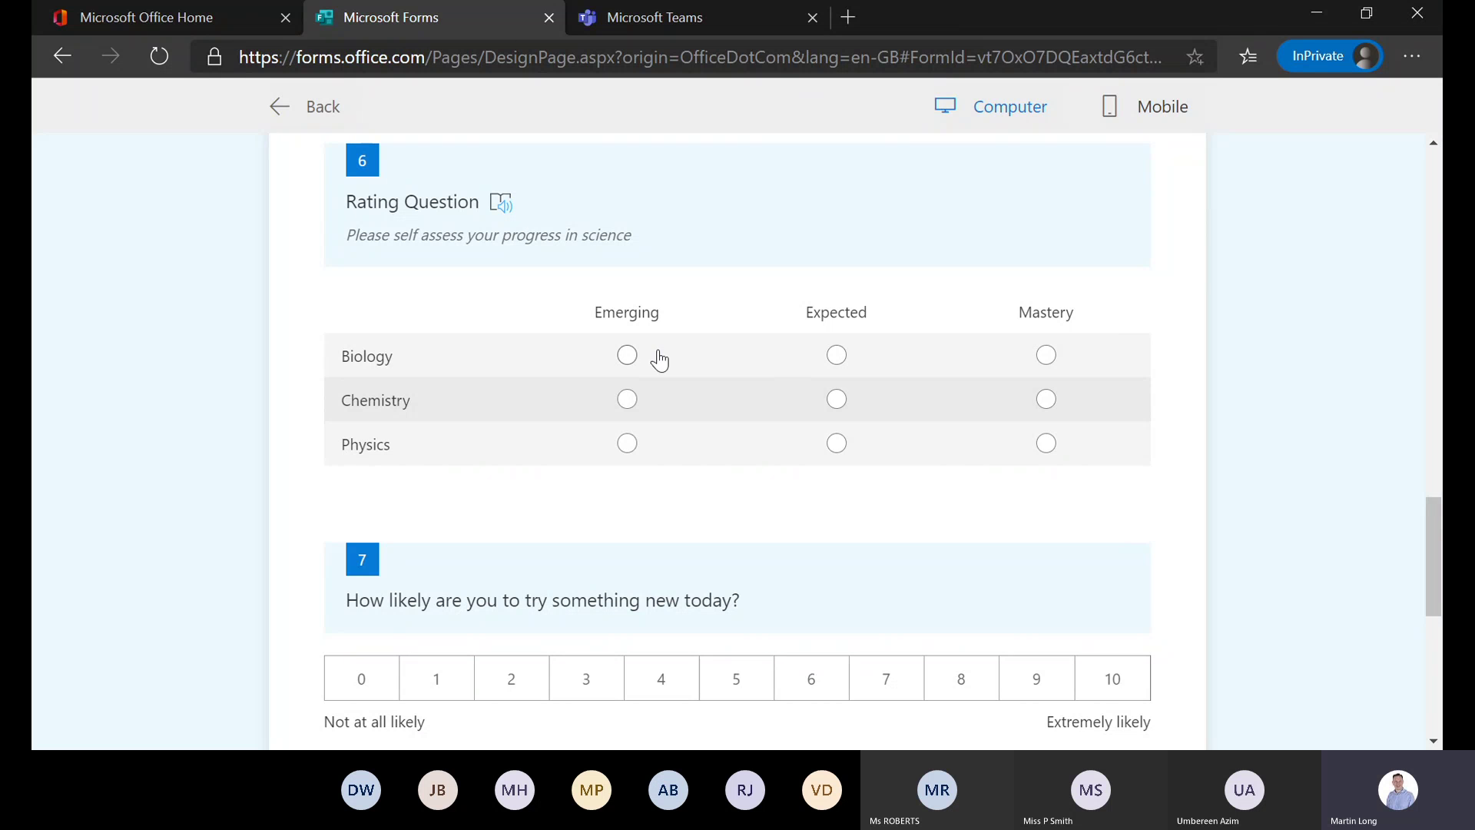
pyautogui.click(1046, 355)
pyautogui.click(628, 401)
pyautogui.click(841, 443)
# Rate the likelihood of trying something new today as 10, and submit the questionnaire without uploading a file
pyautogui.scroll(-4, 885, 487)
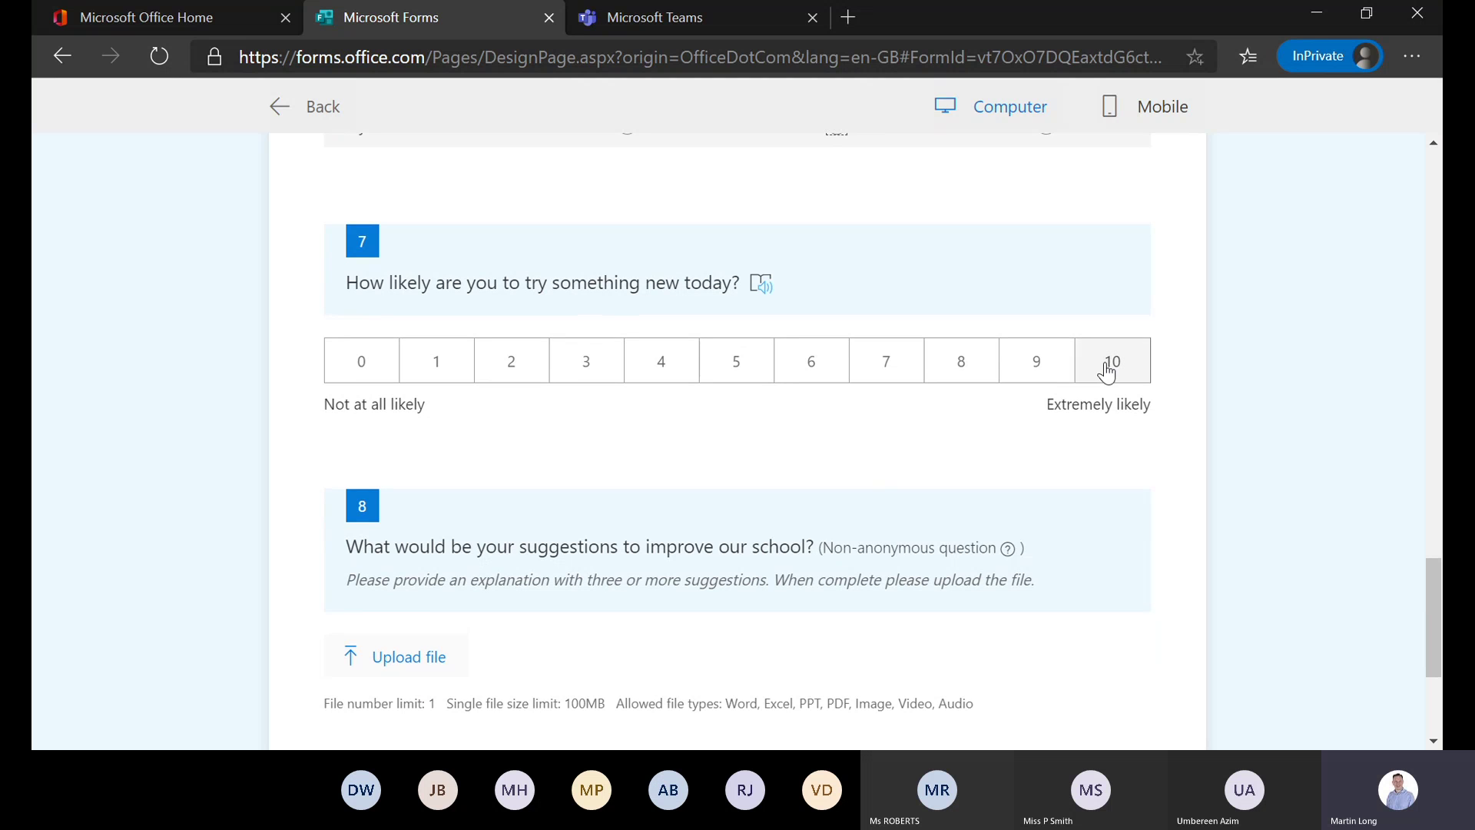
pyautogui.click(1109, 372)
pyautogui.scroll(-3, 1092, 439)
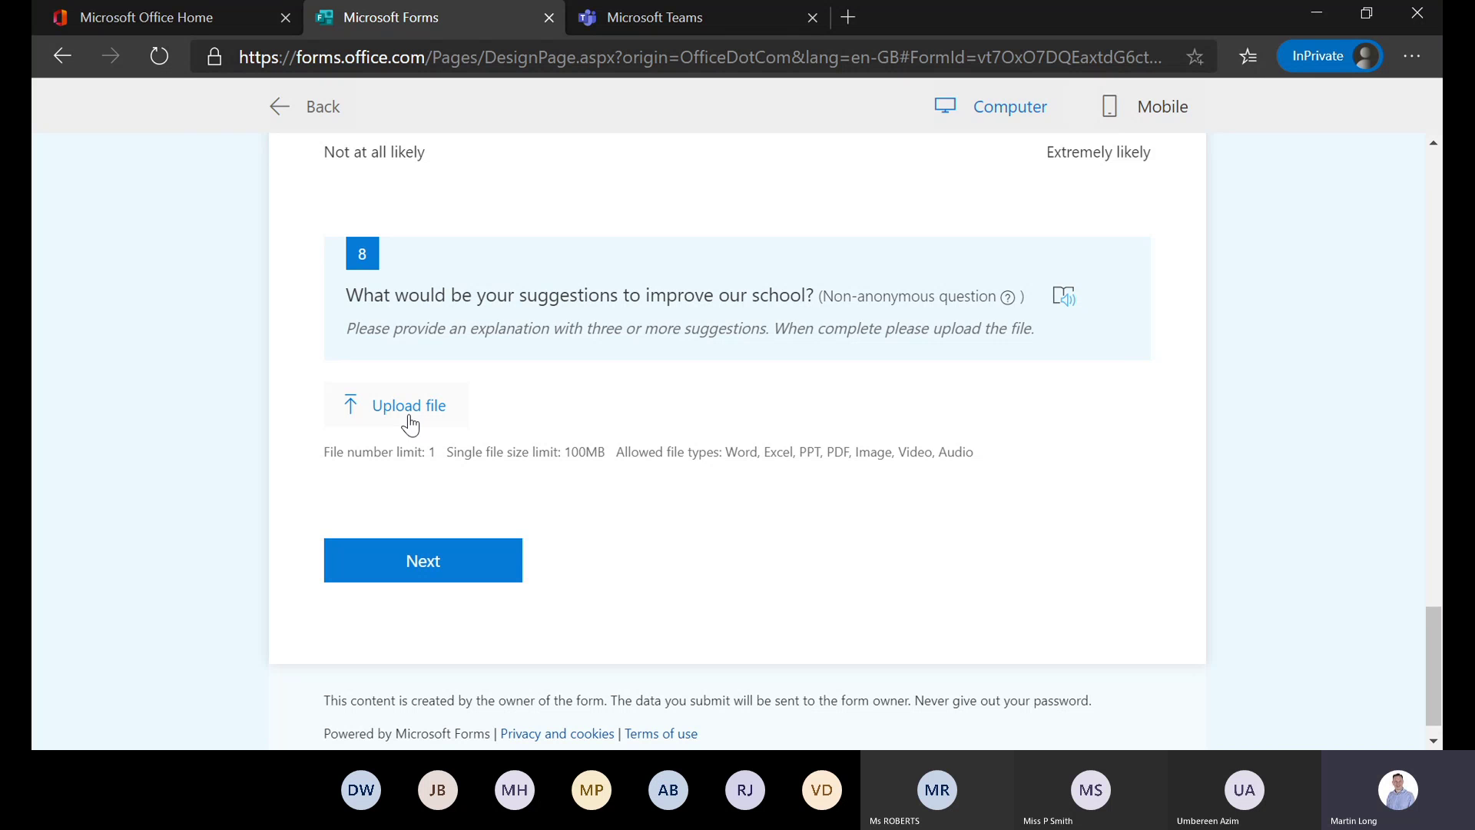
pyautogui.click(432, 572)
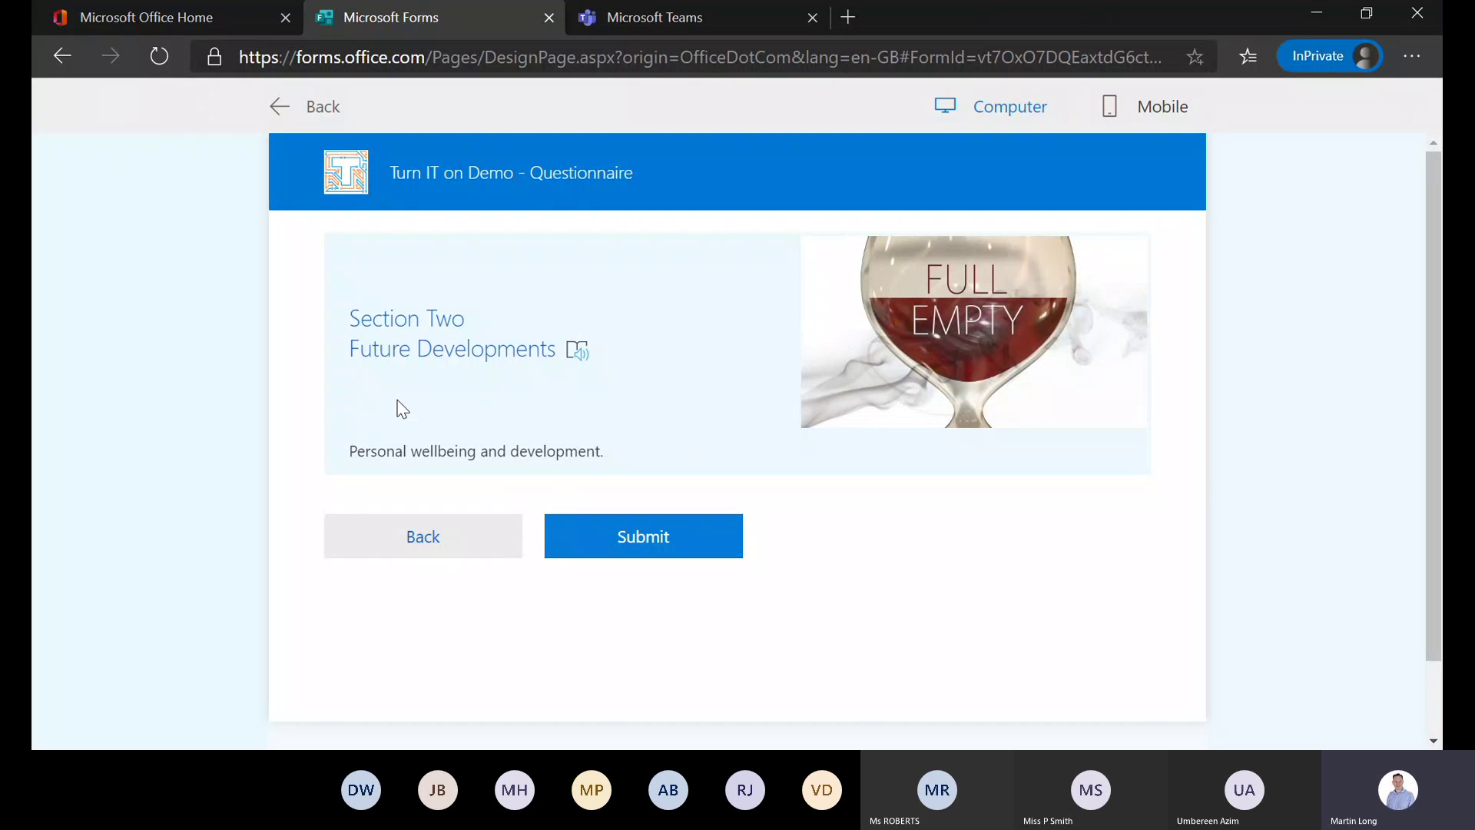
pyautogui.click(668, 546)
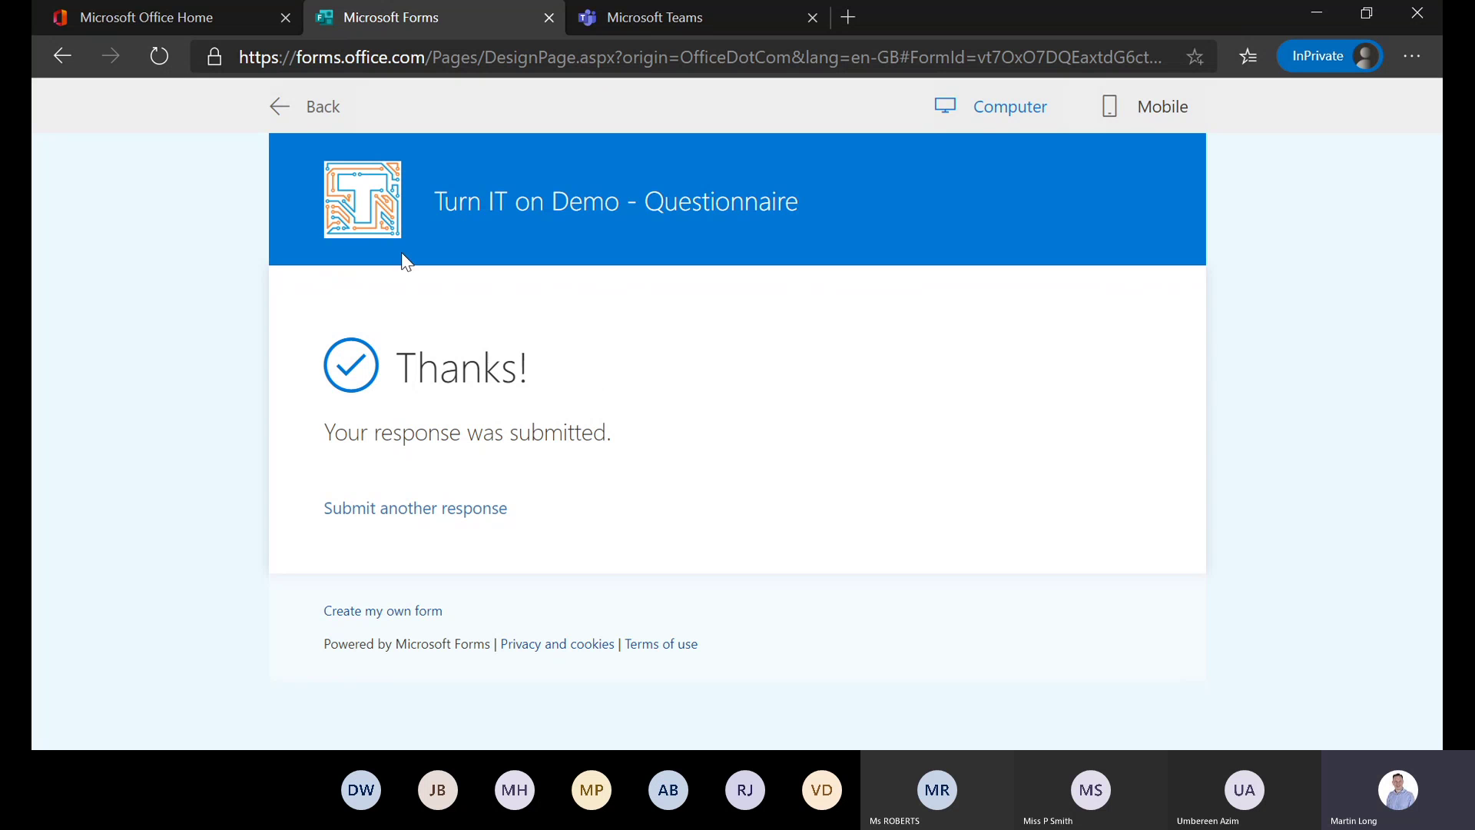
# Leave the preview and review the questionnaire's response summary, from the choice question's chart to the ranking and rating results
pyautogui.click(320, 109)
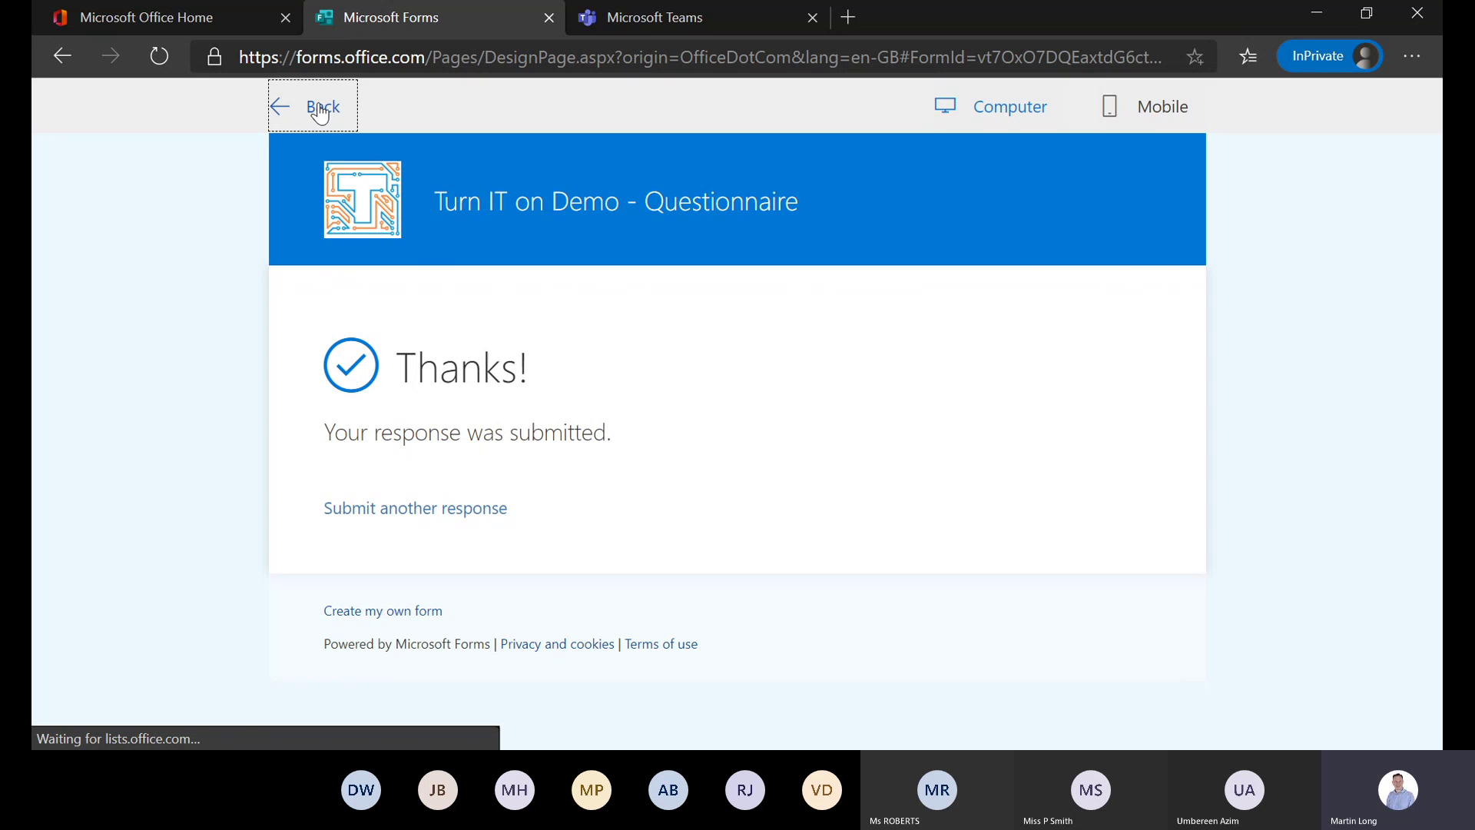
pyautogui.click(951, 244)
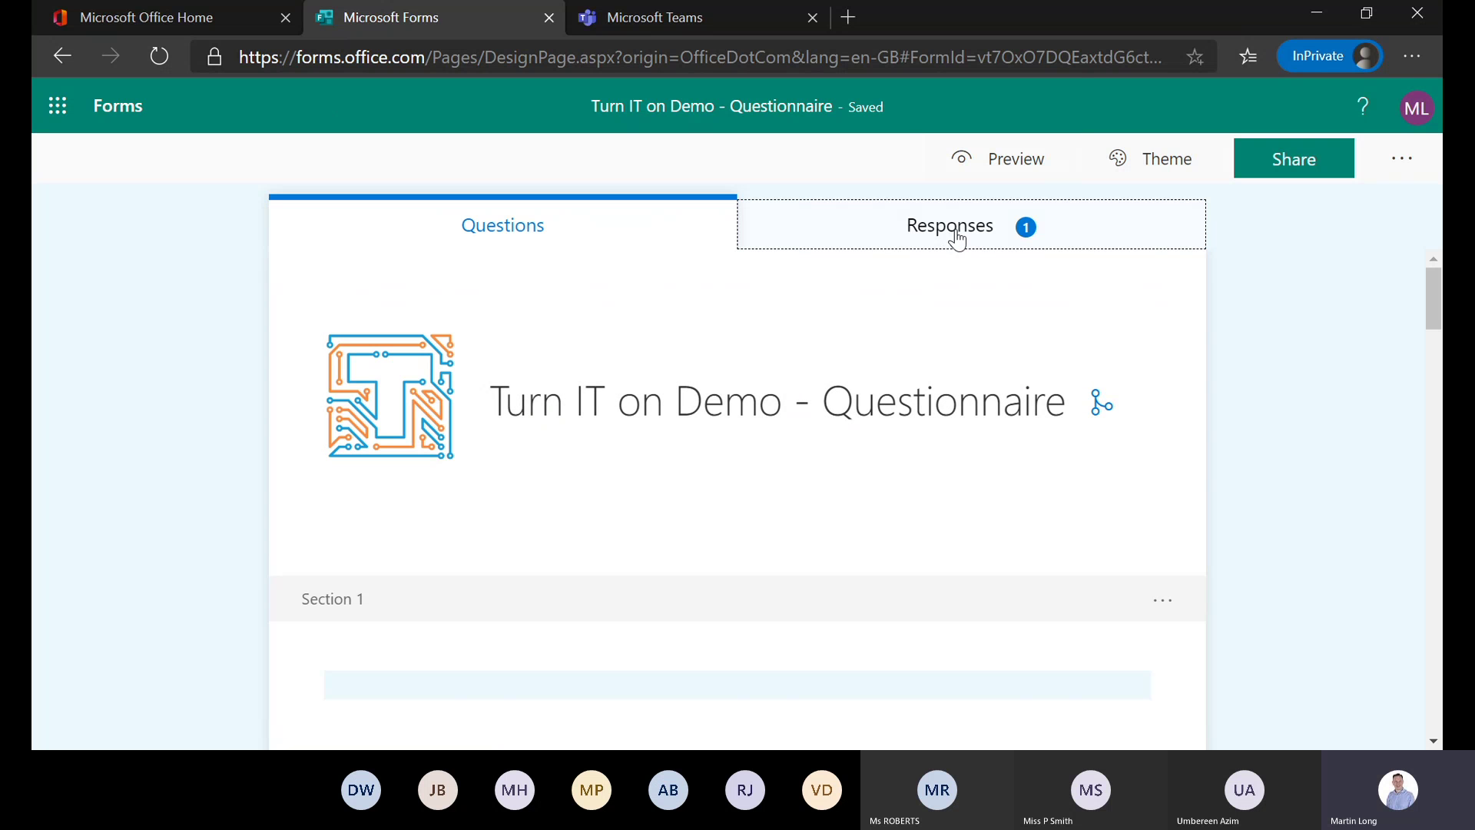
pyautogui.scroll(-3, 904, 385)
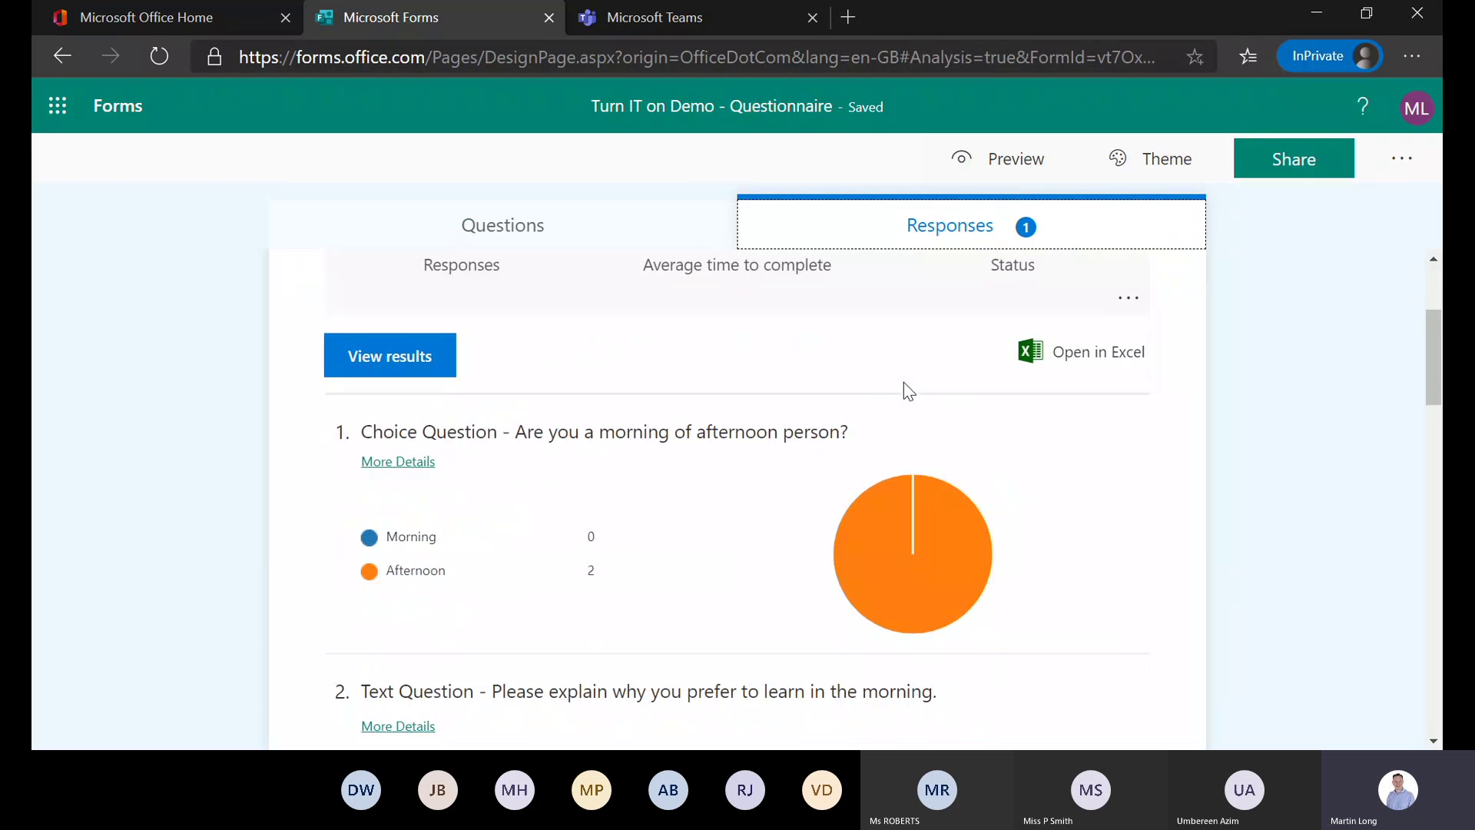
pyautogui.scroll(-2, 904, 381)
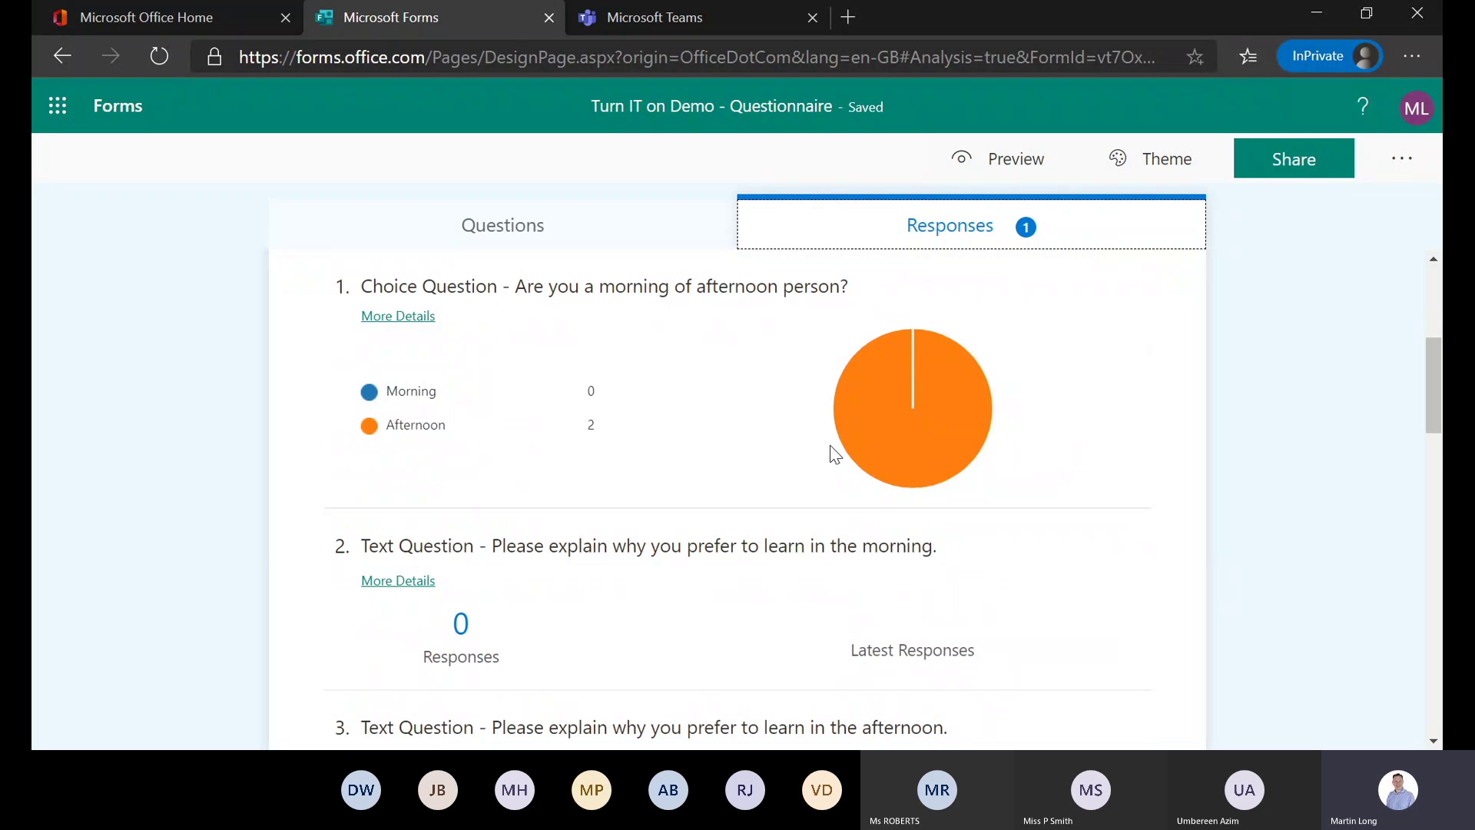
pyautogui.scroll(-2, 876, 482)
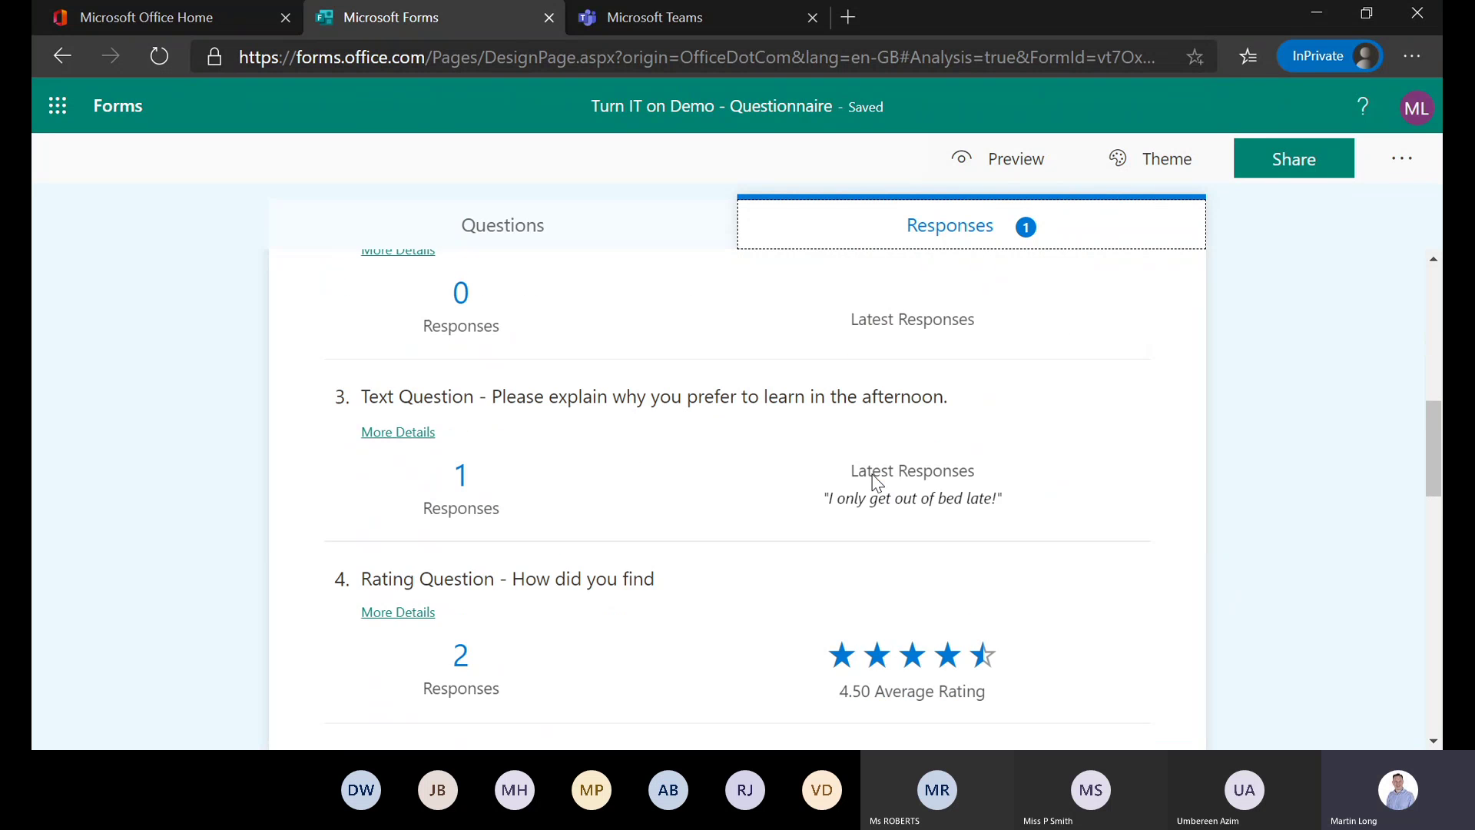
pyautogui.scroll(-6, 877, 482)
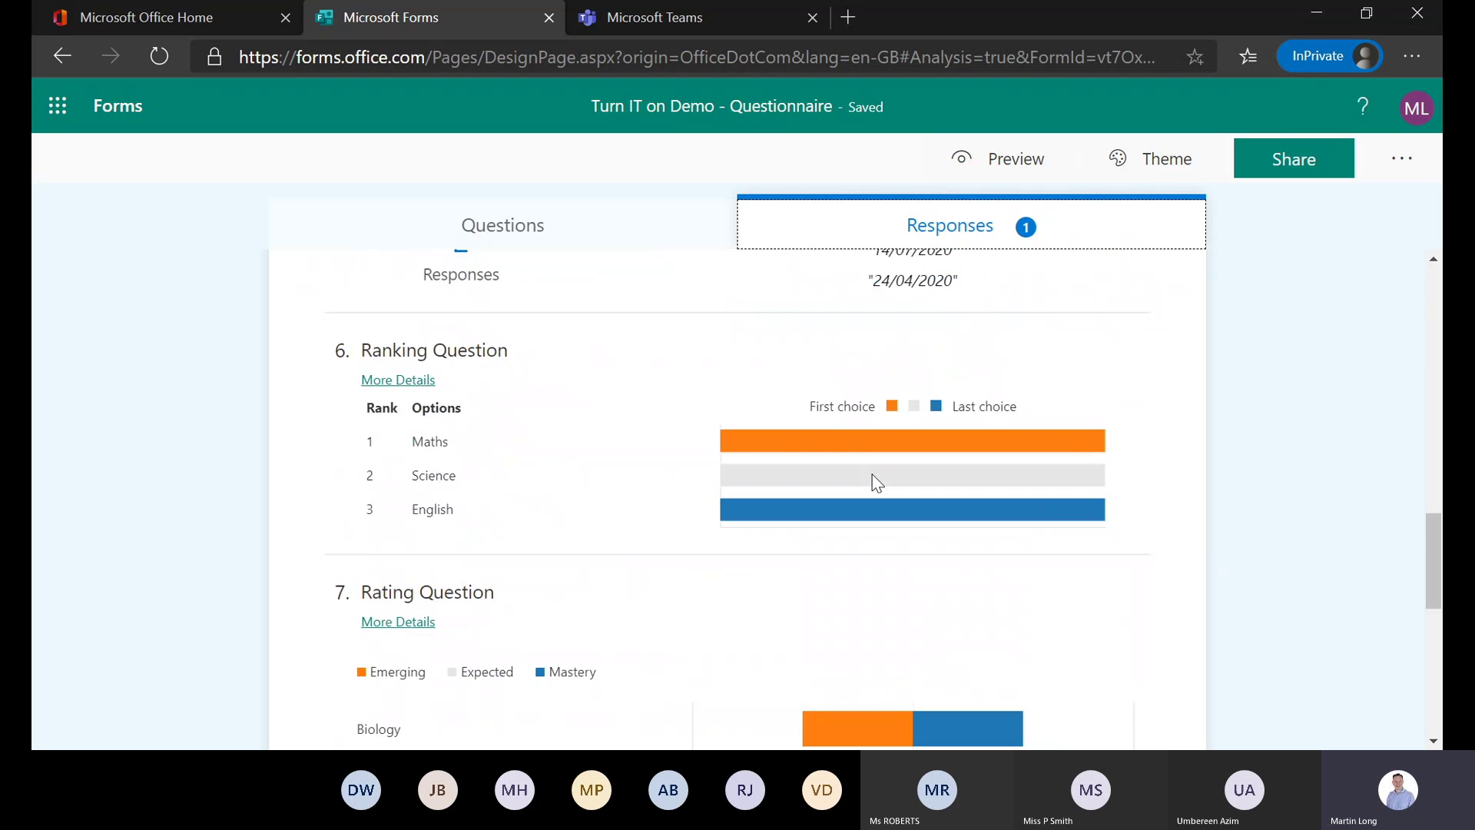
pyautogui.scroll(15, 877, 483)
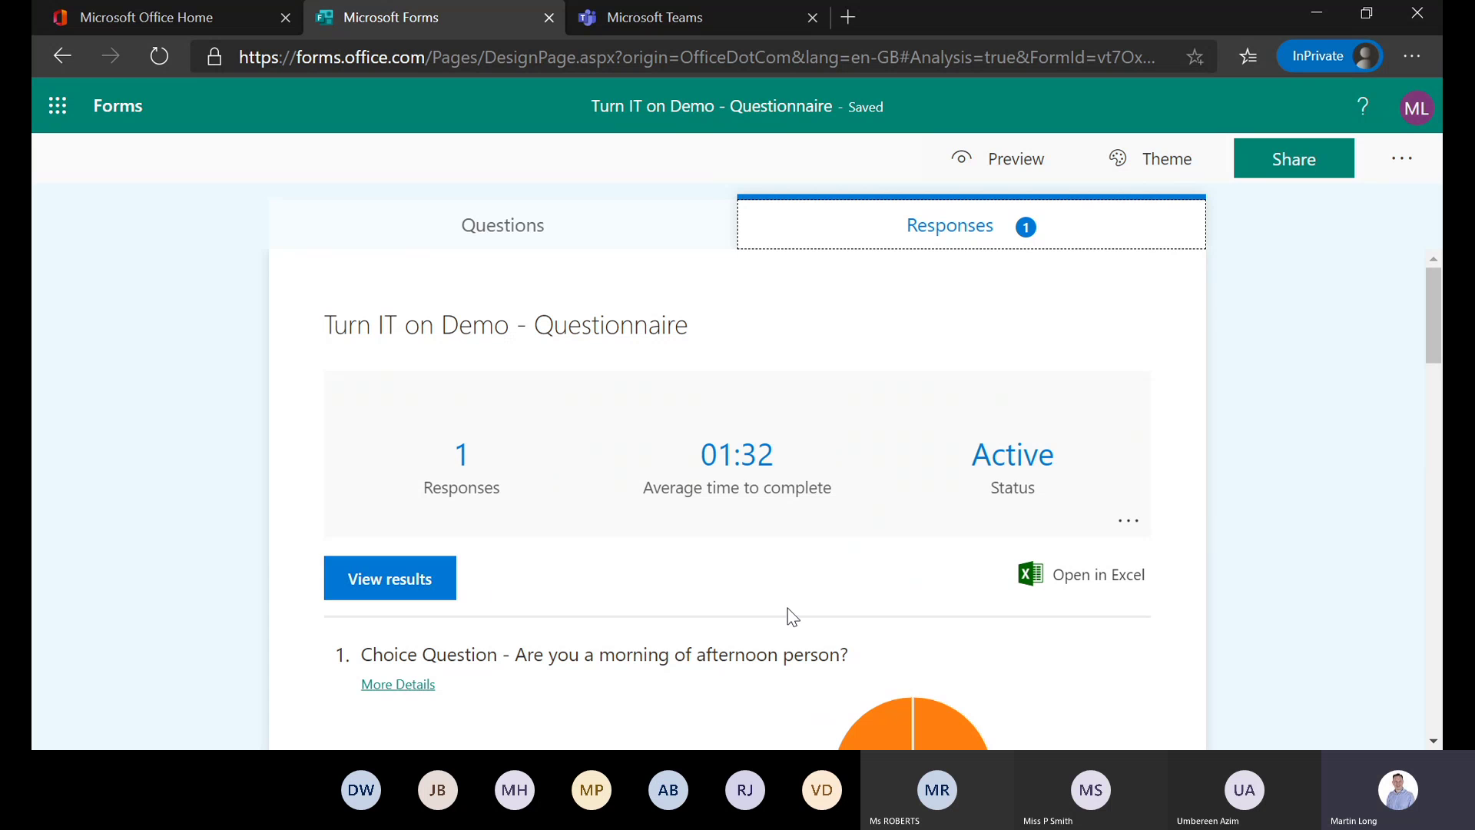
# Export the questionnaire's responses to Excel and open the downloaded workbook
pyautogui.click(1099, 588)
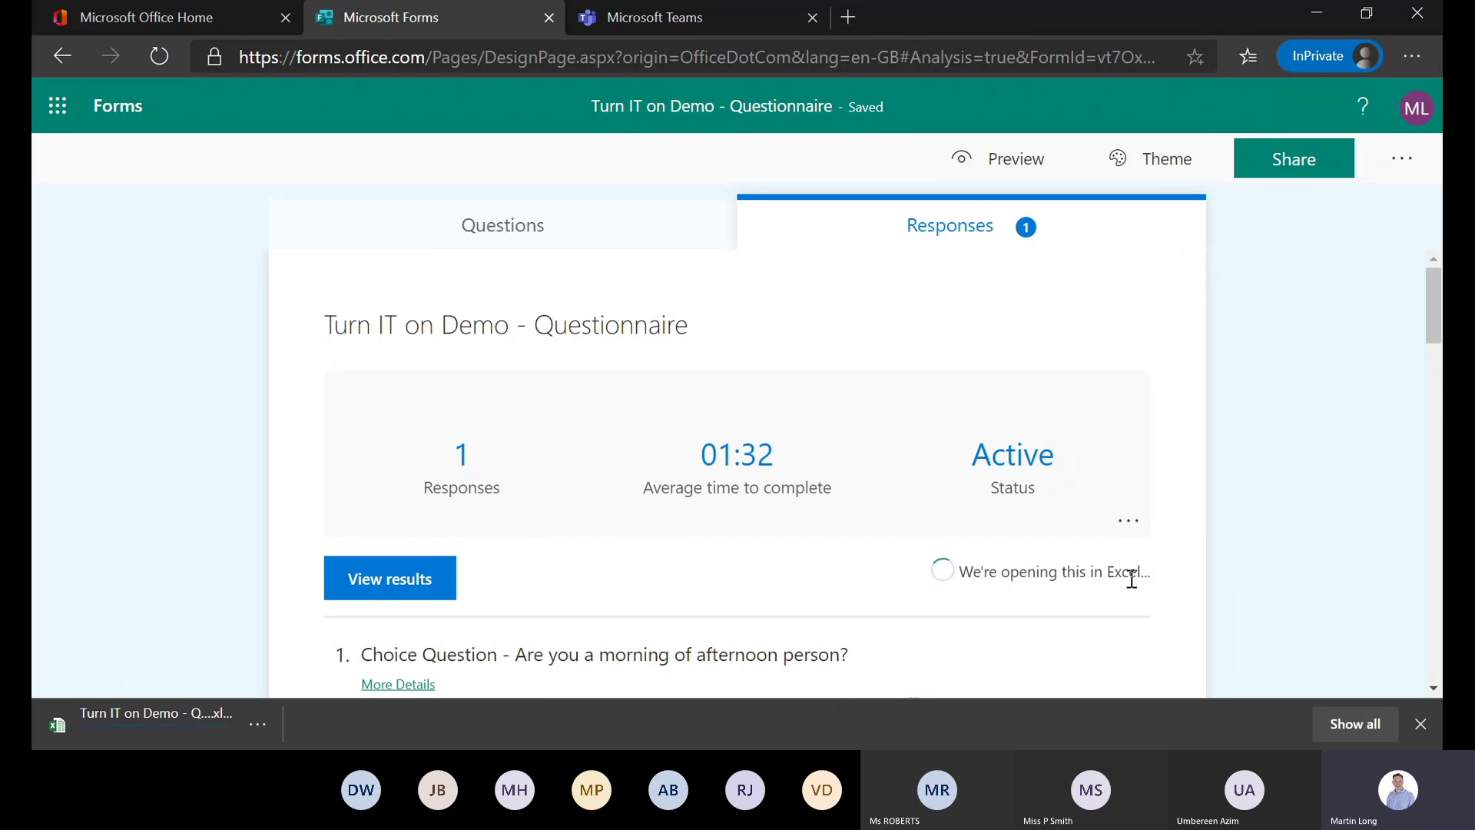
pyautogui.click(172, 718)
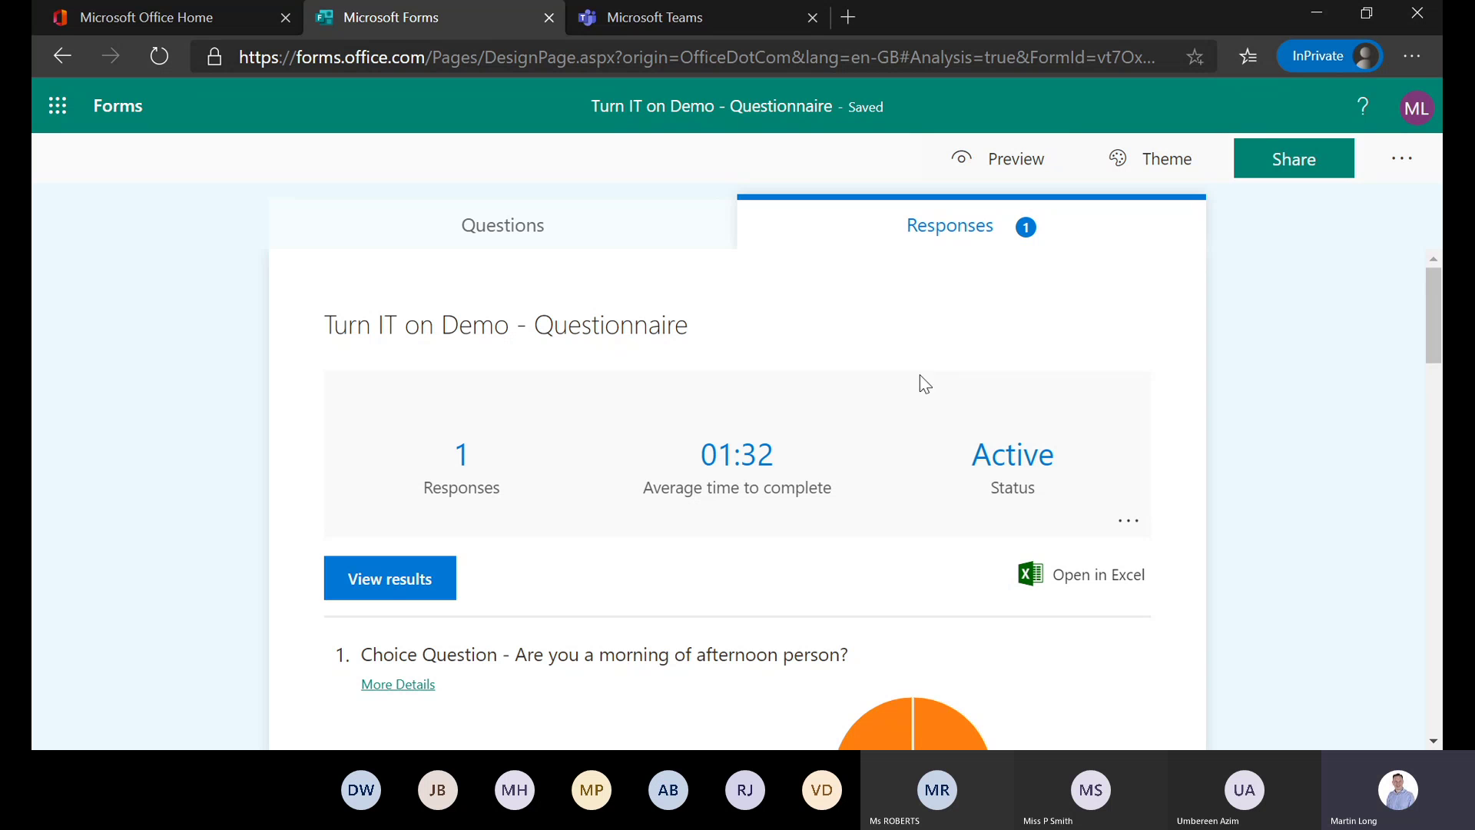
# Look through the questionnaire's available themes, from the suggested picture designs to the plain colours and illustrated backgrounds
pyautogui.click(1169, 167)
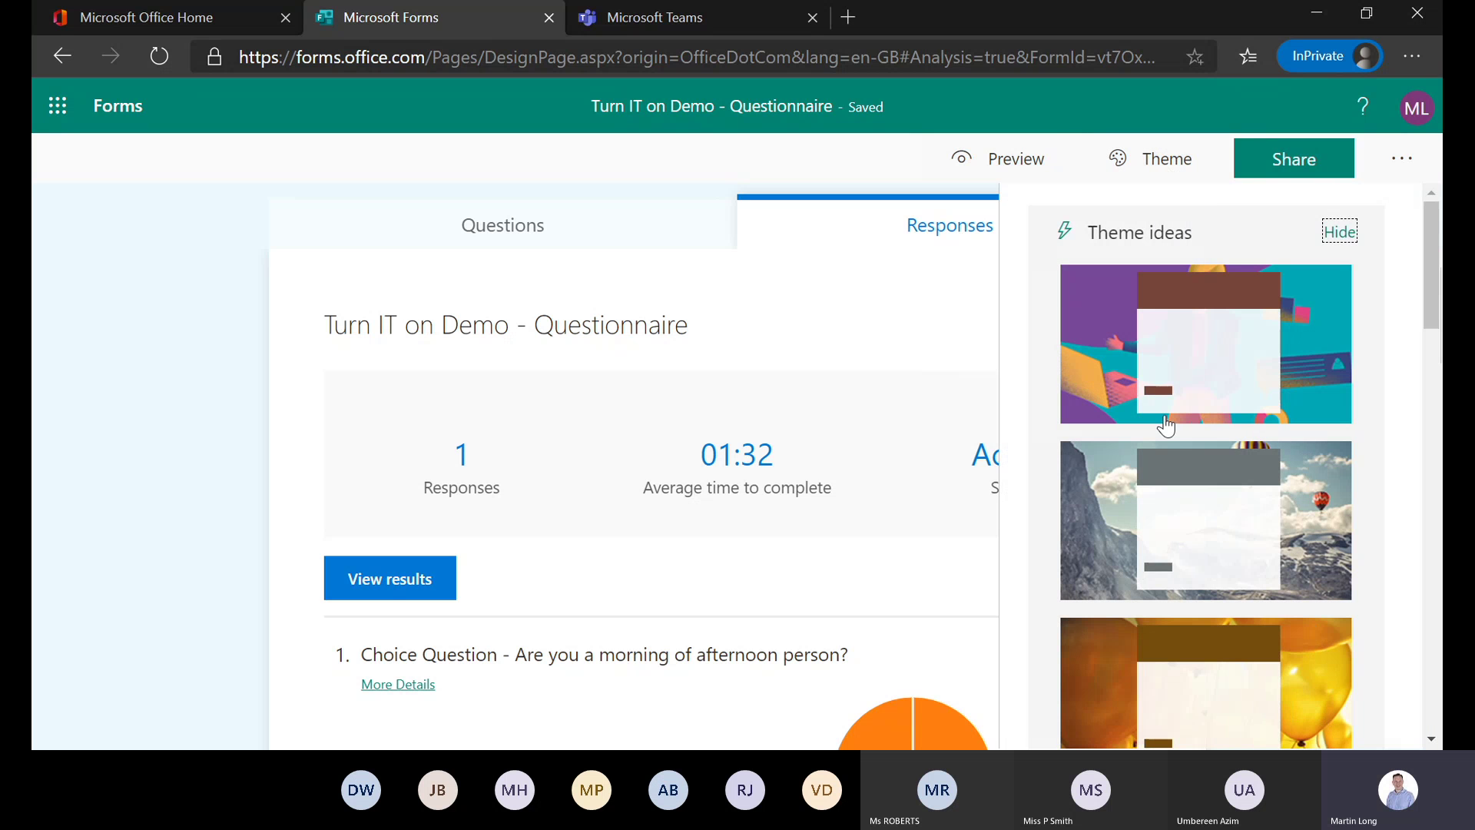
pyautogui.scroll(-5, 1166, 422)
pyautogui.scroll(-6, 1166, 425)
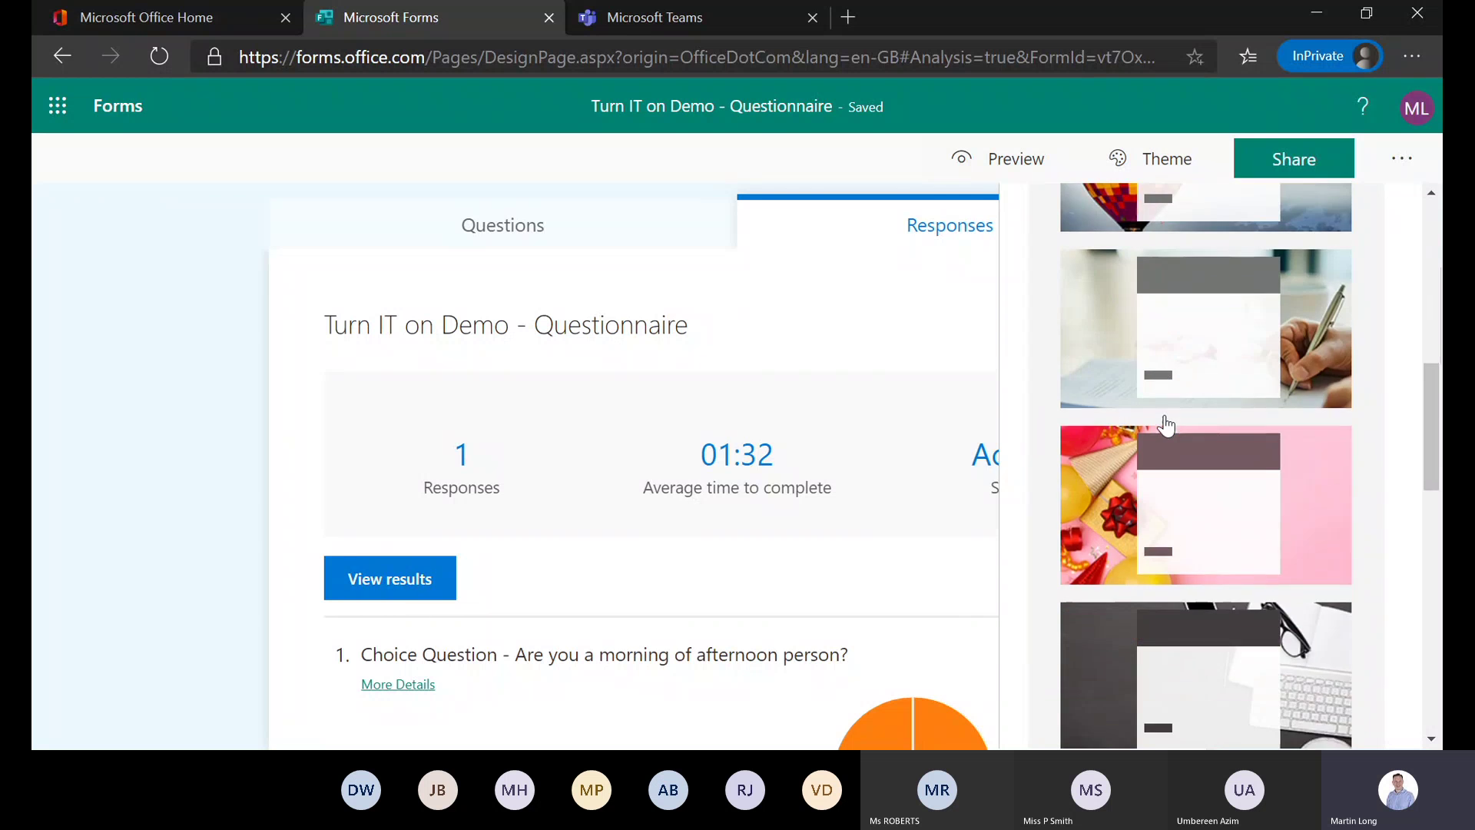
pyautogui.scroll(-10, 1166, 425)
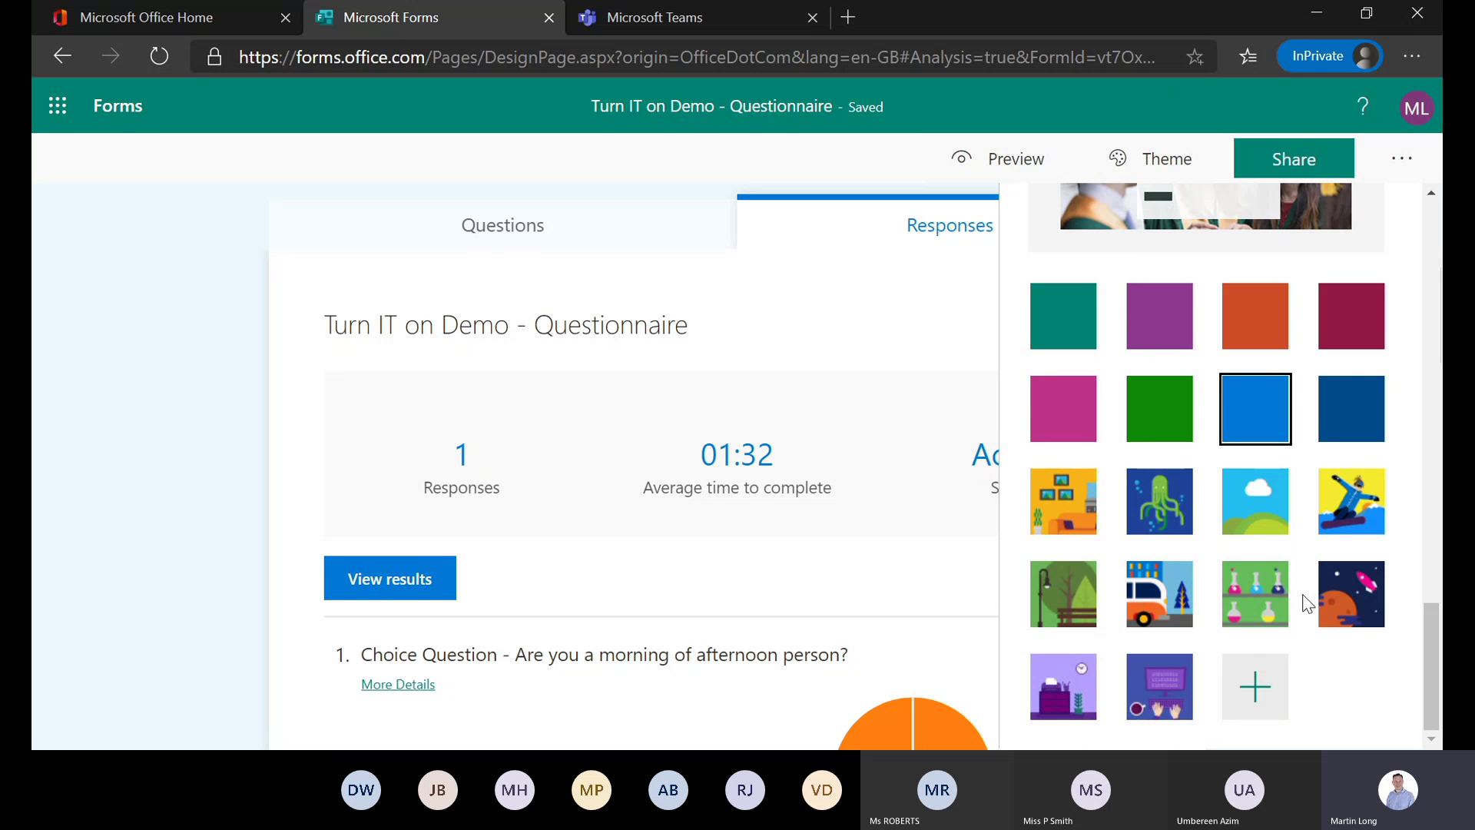
pyautogui.scroll(1, 1308, 598)
pyautogui.scroll(10, 1307, 598)
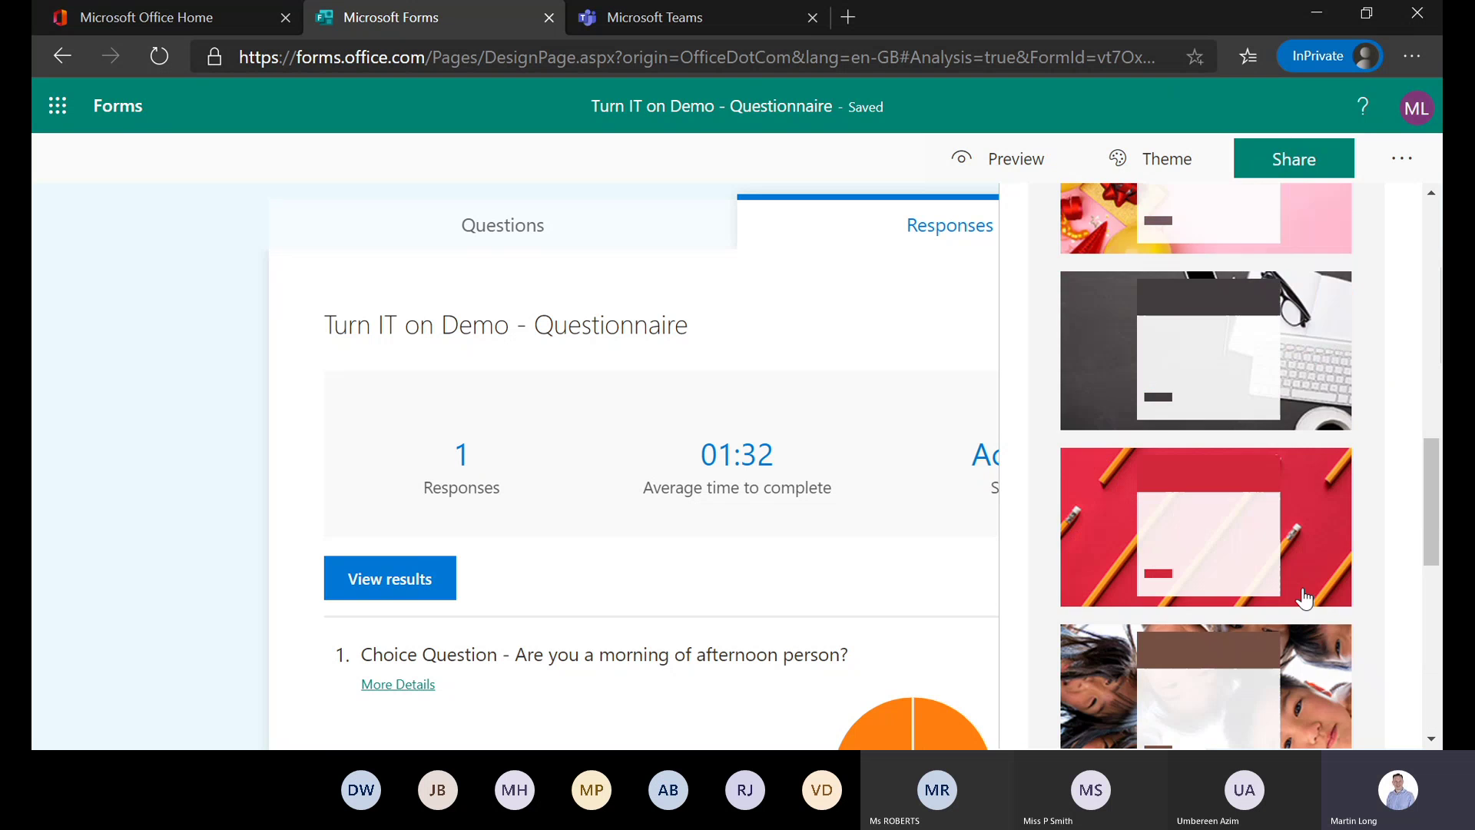
pyautogui.scroll(4, 1304, 598)
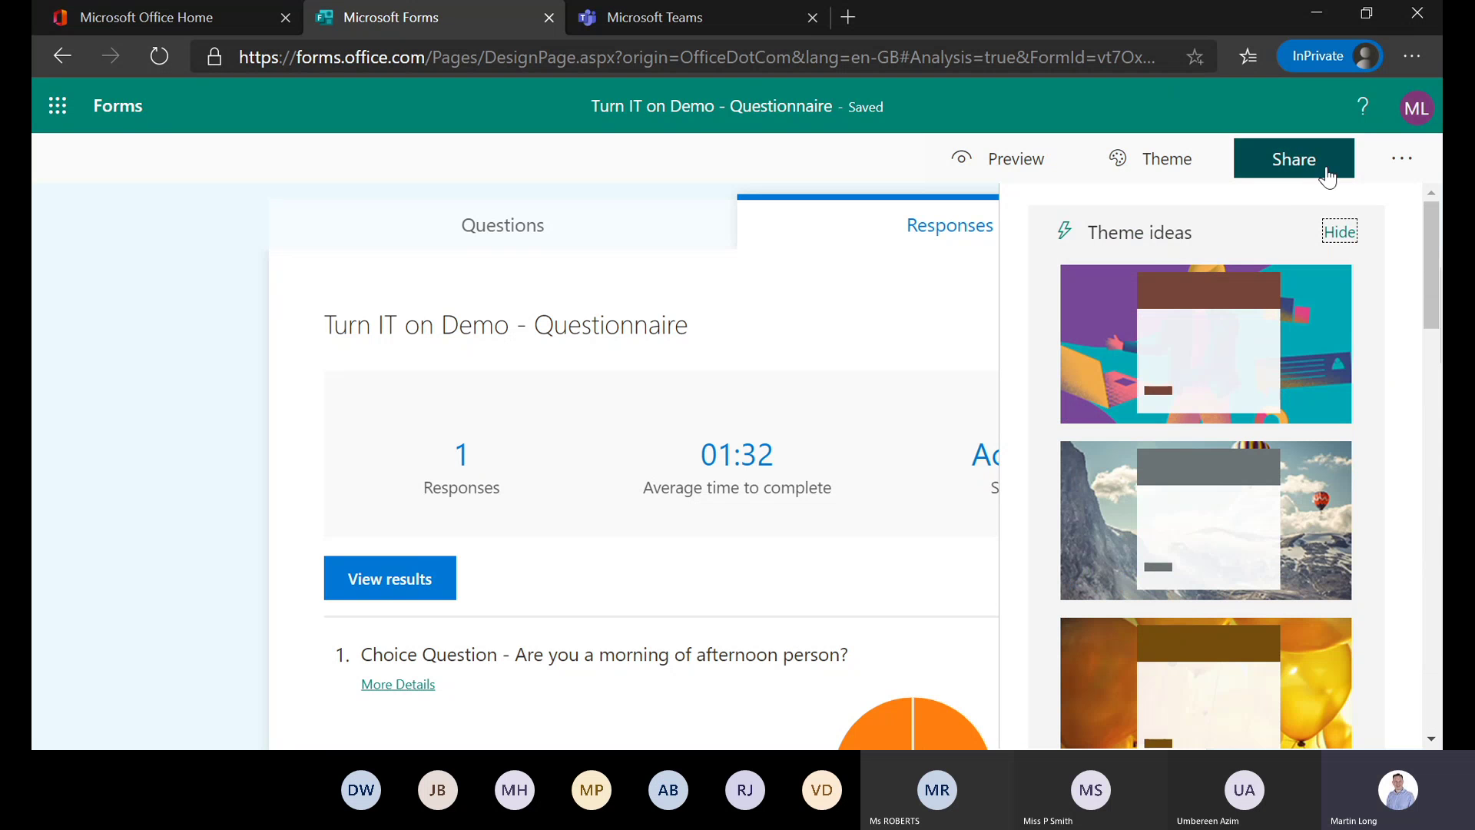
# Review the questionnaire's settings for who can fill it in, response options and notifications
pyautogui.click(1396, 166)
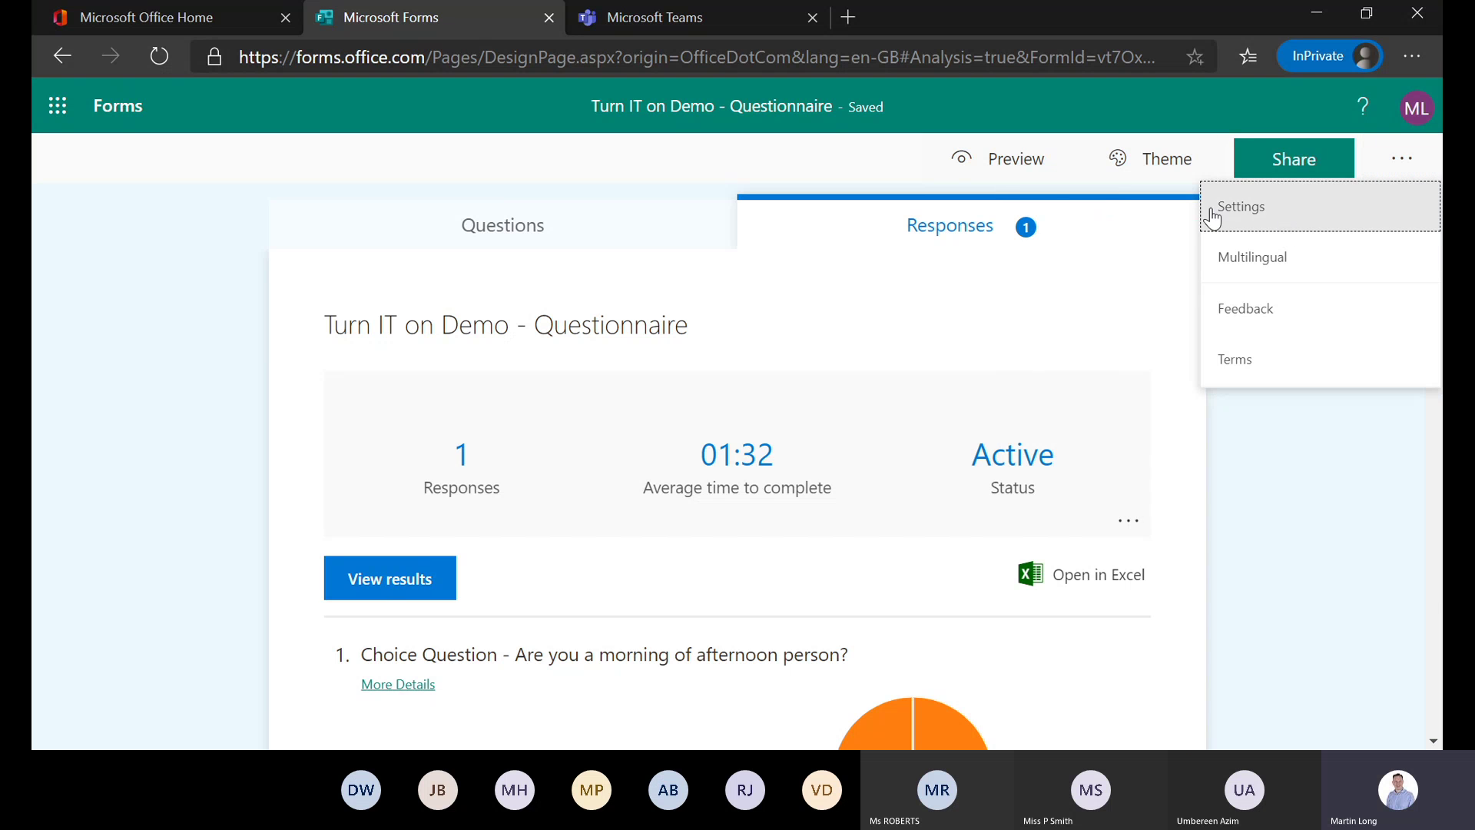
pyautogui.click(1248, 210)
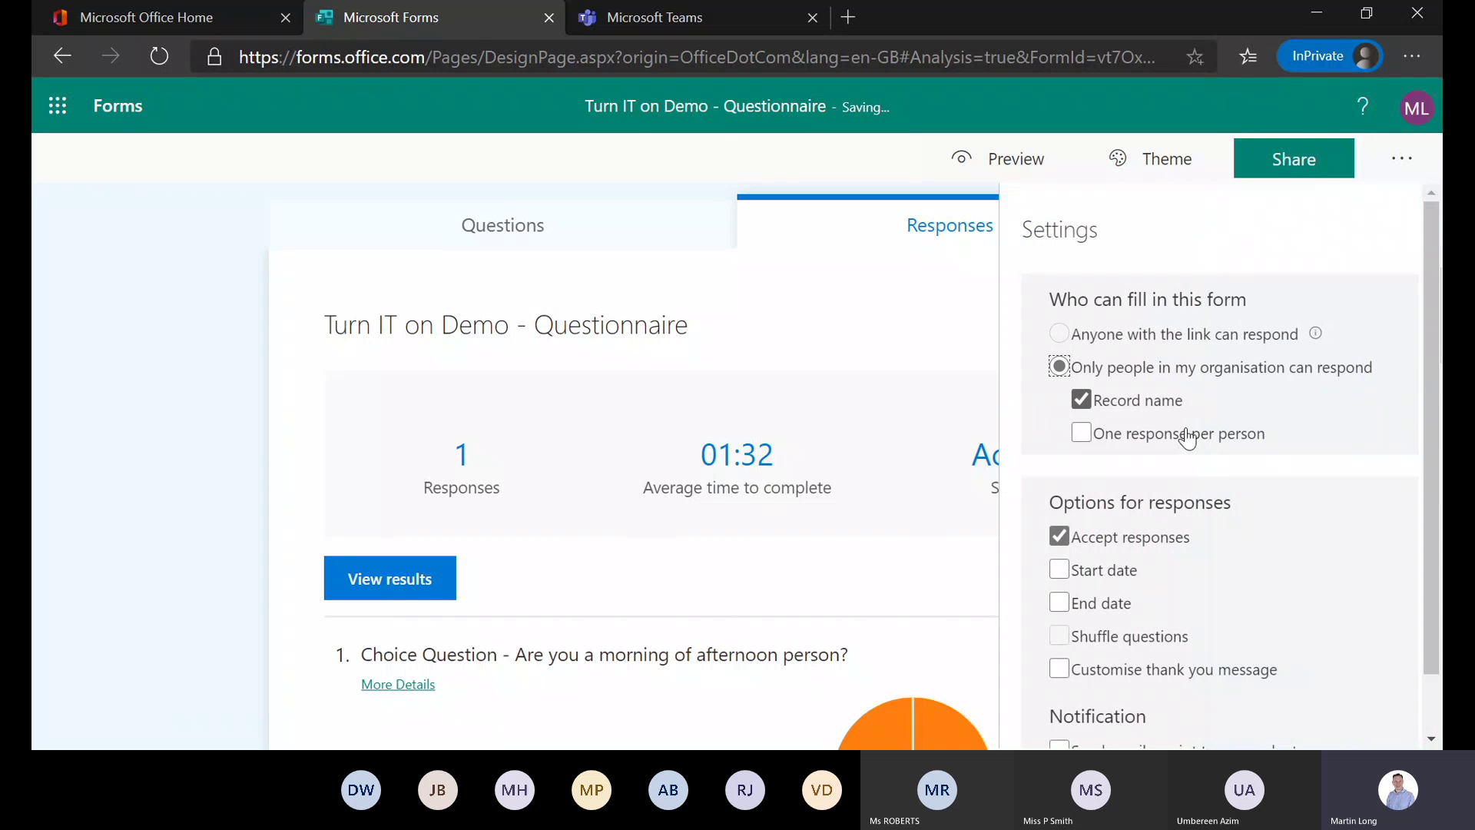
pyautogui.scroll(-1, 1254, 416)
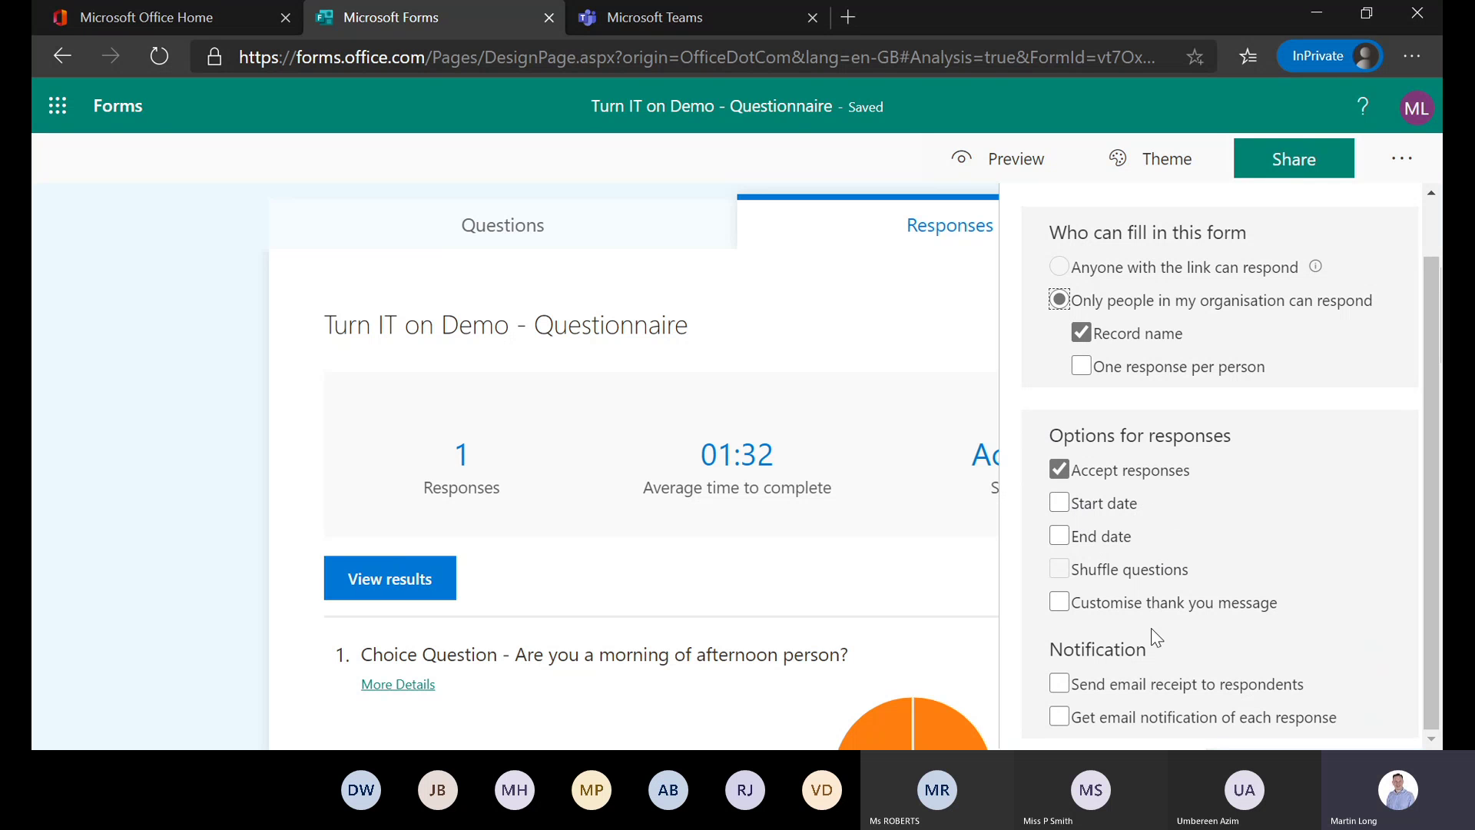
pyautogui.scroll(2, 1152, 632)
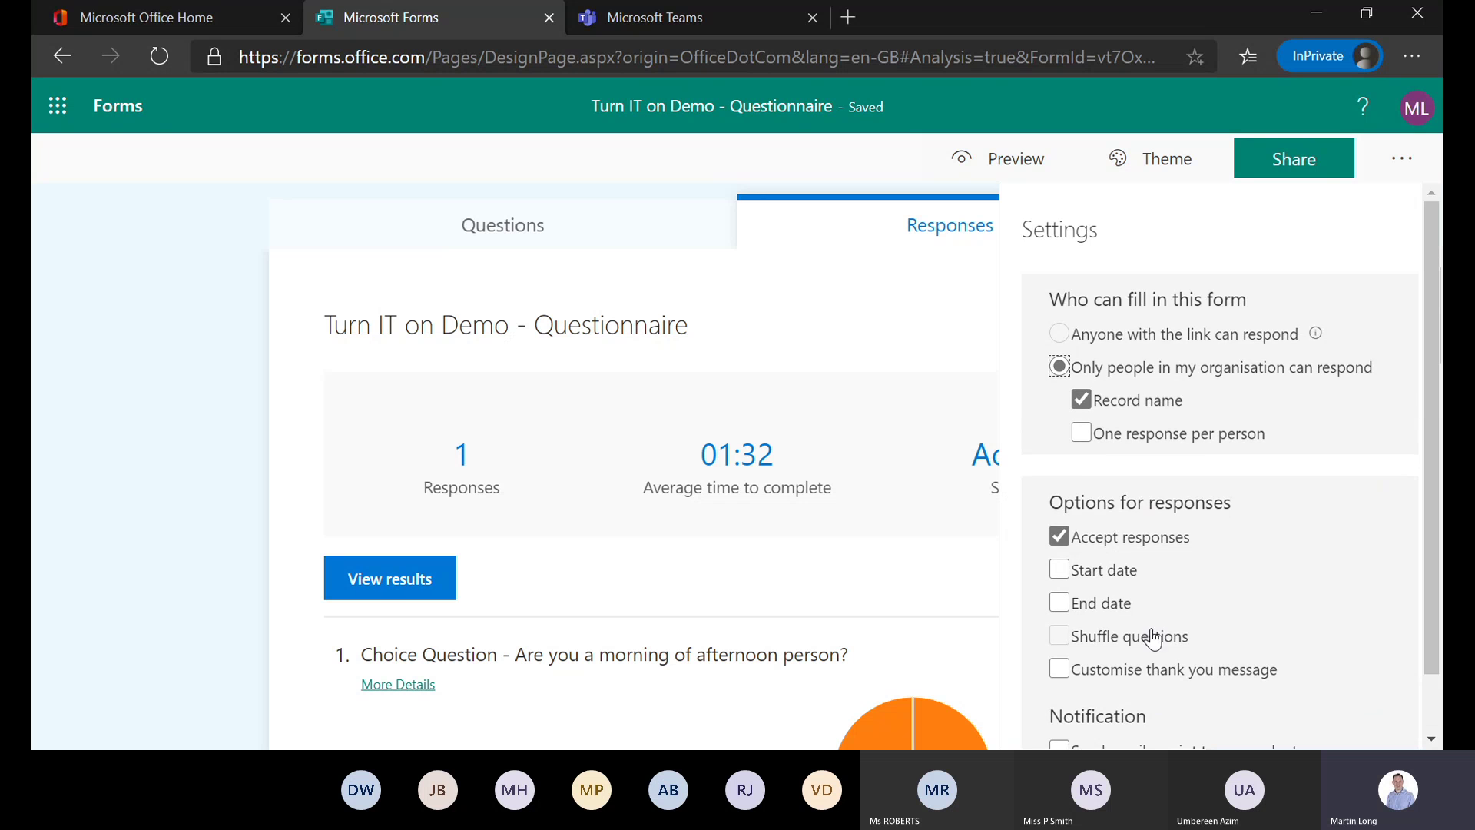
# Review the questionnaire's multilingual settings, checking the primary language and the additional languages
pyautogui.click(1393, 174)
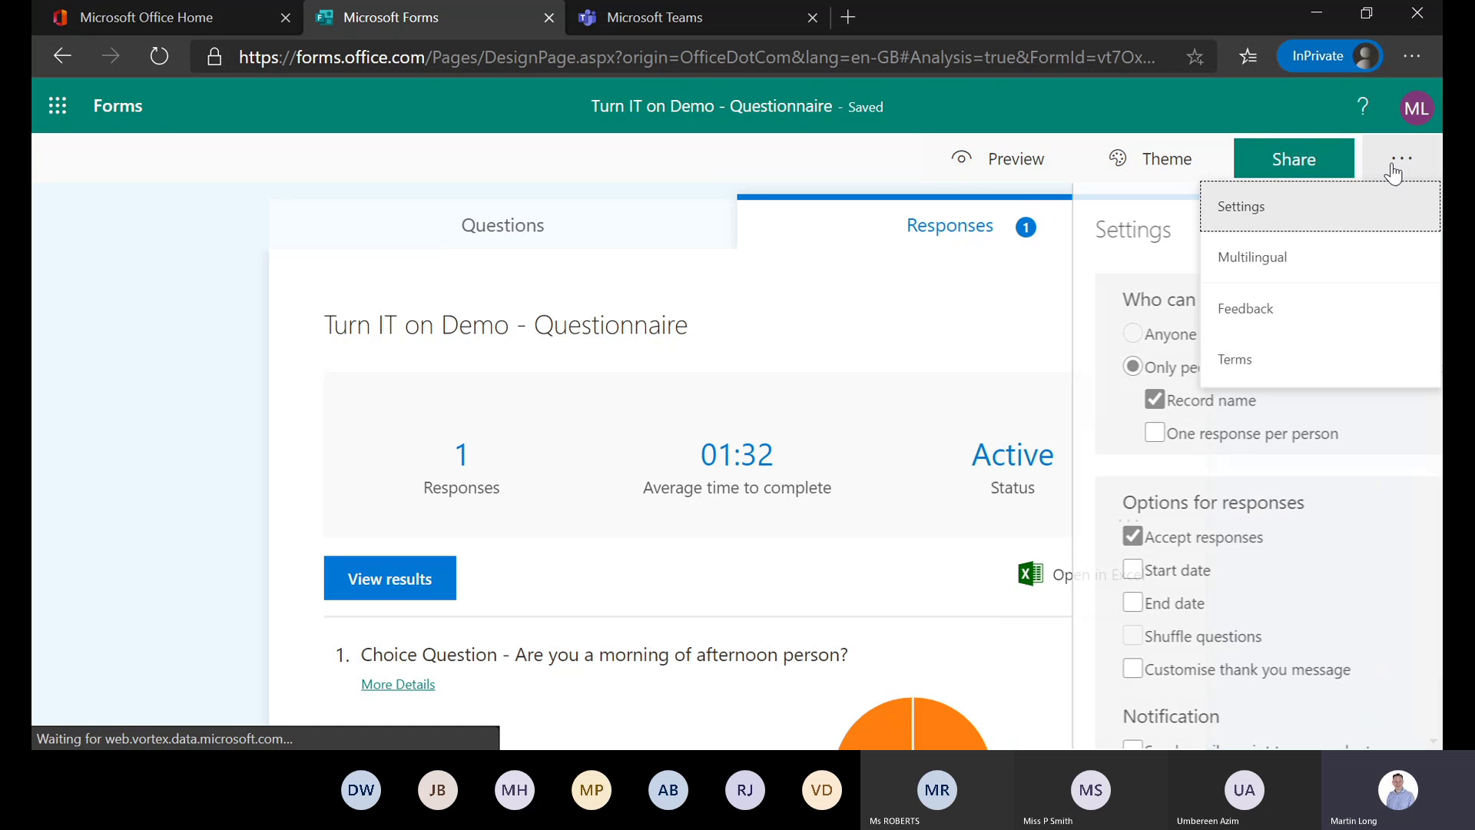
pyautogui.click(1254, 261)
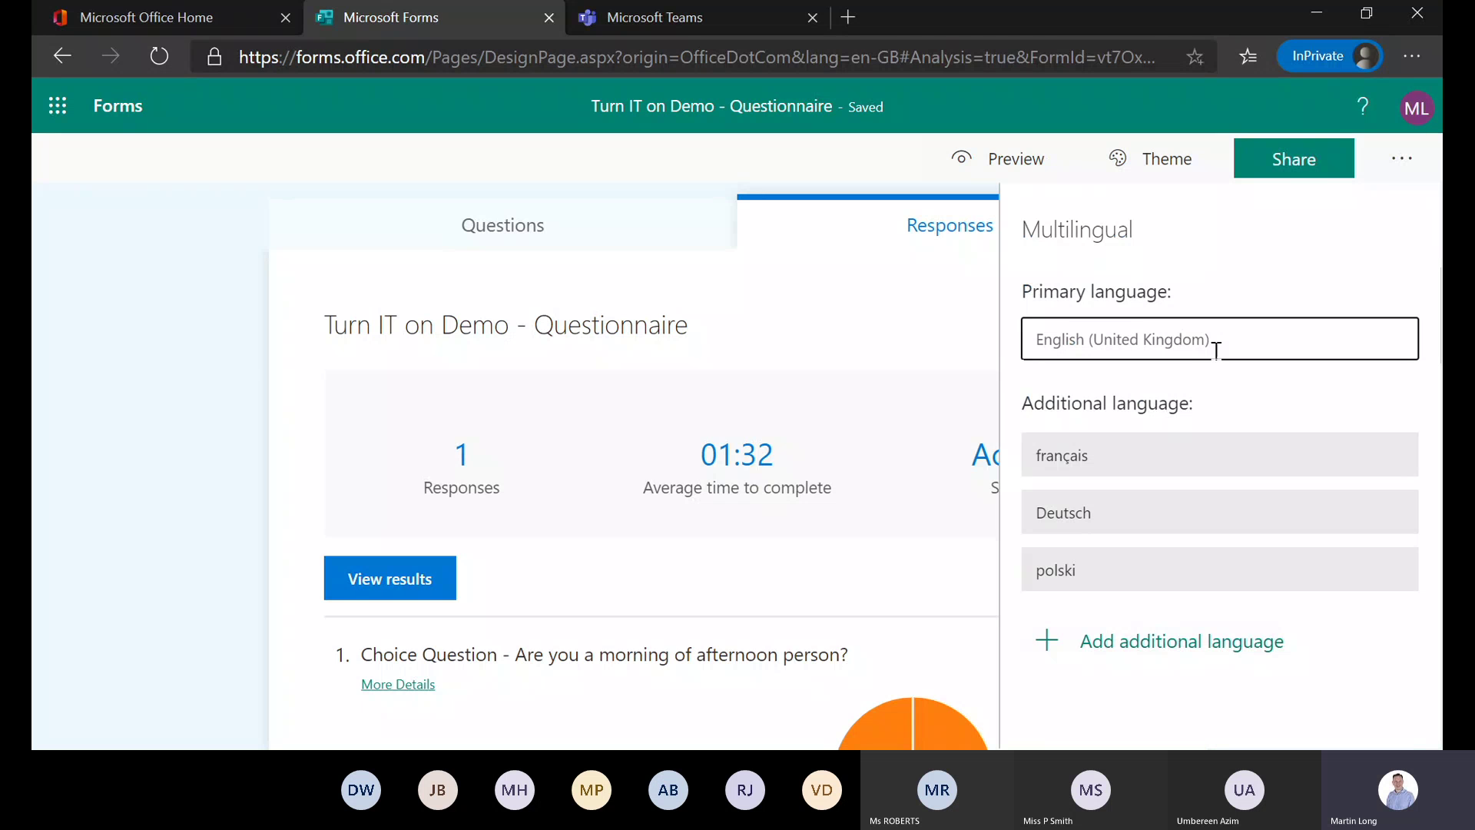
pyautogui.moveTo(1085, 480)
pyautogui.moveTo(1106, 573)
# Preview the questionnaire in français and Deutsch, switch back to English (United Kingdom), and leave the preview
pyautogui.click(991, 174)
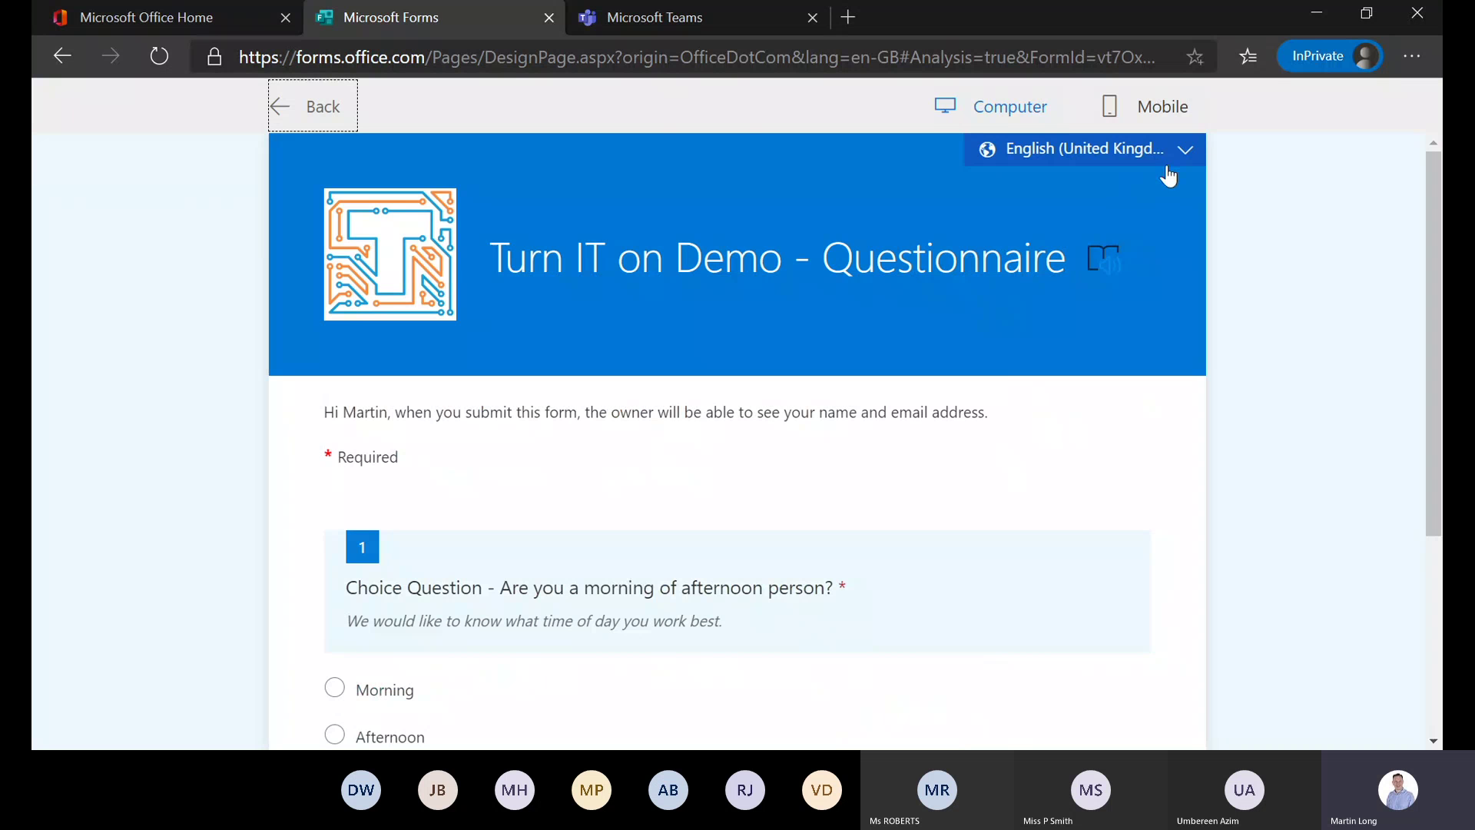
pyautogui.click(1190, 161)
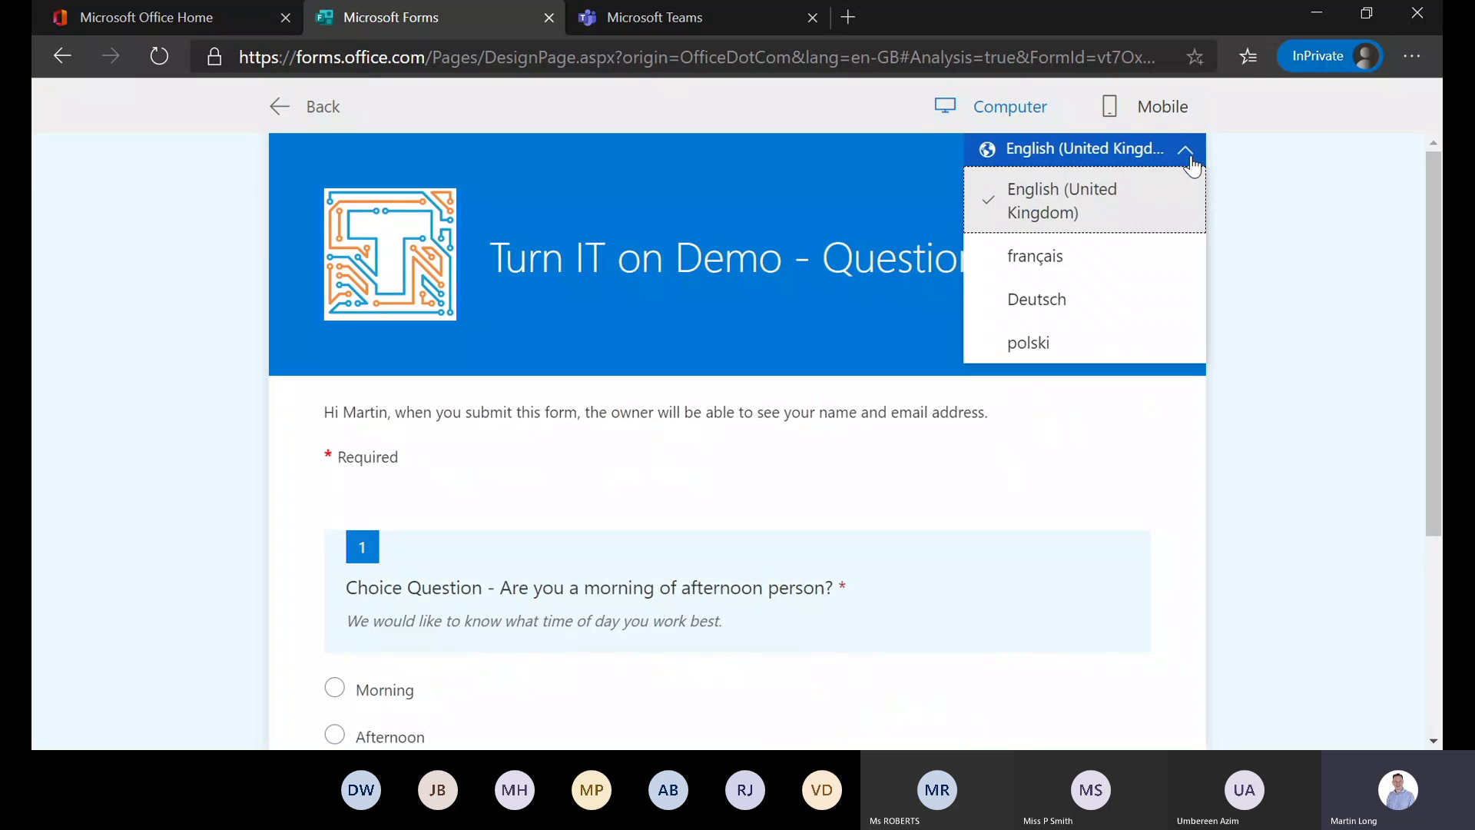
pyautogui.click(1087, 270)
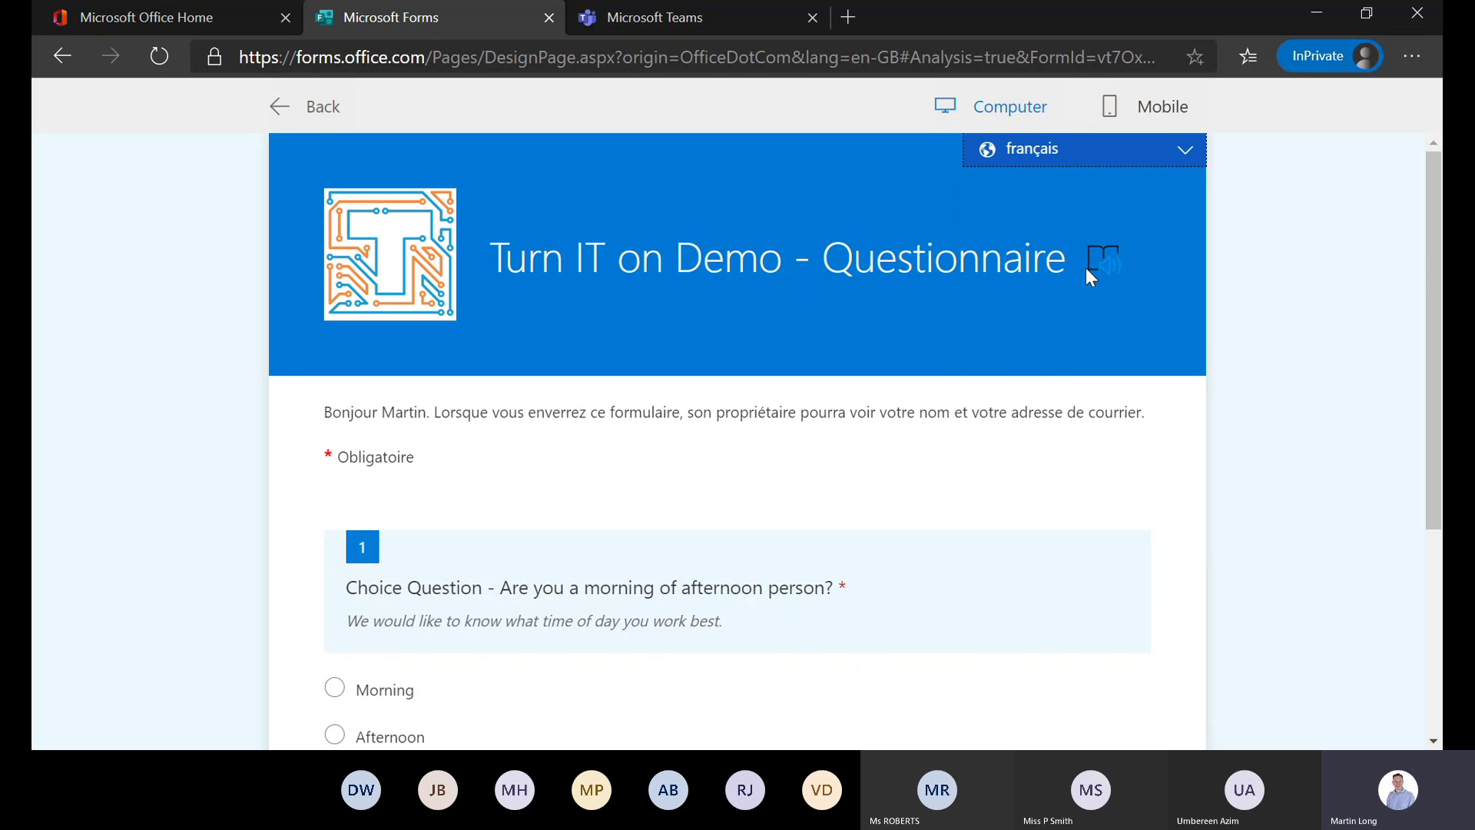
pyautogui.click(1185, 151)
pyautogui.click(1061, 306)
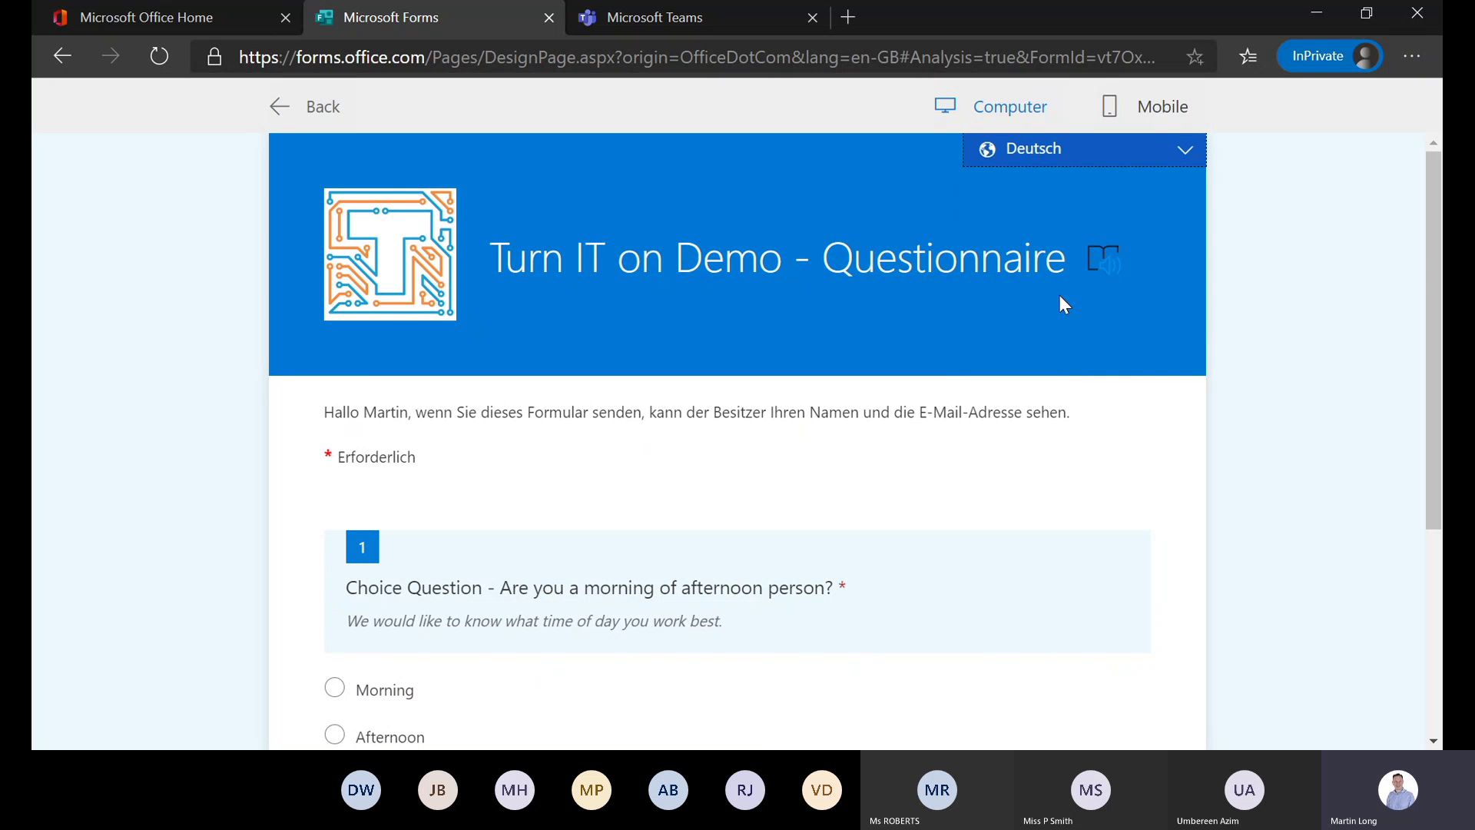
pyautogui.click(1185, 151)
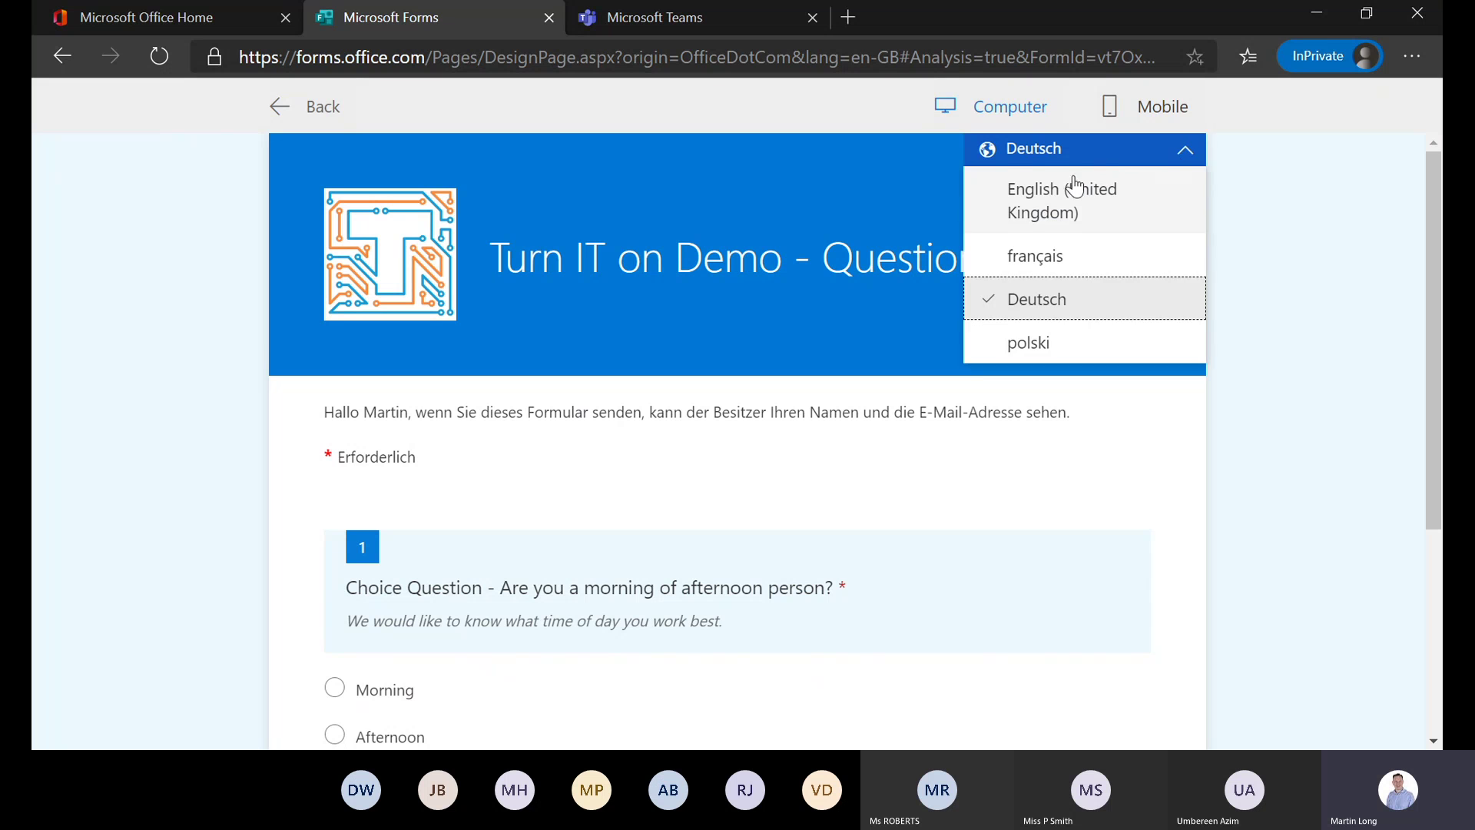
pyautogui.click(1071, 188)
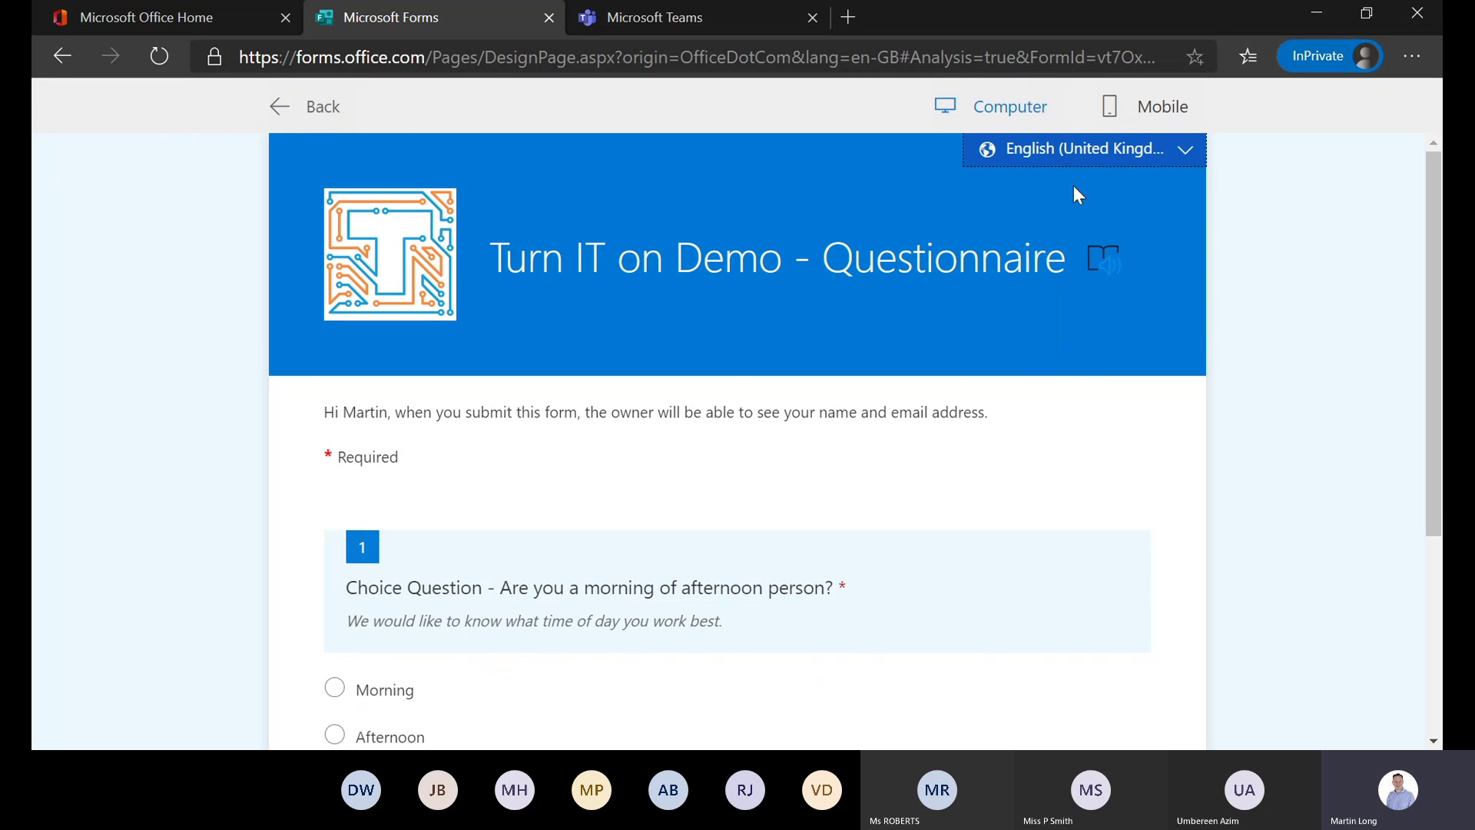
pyautogui.click(297, 116)
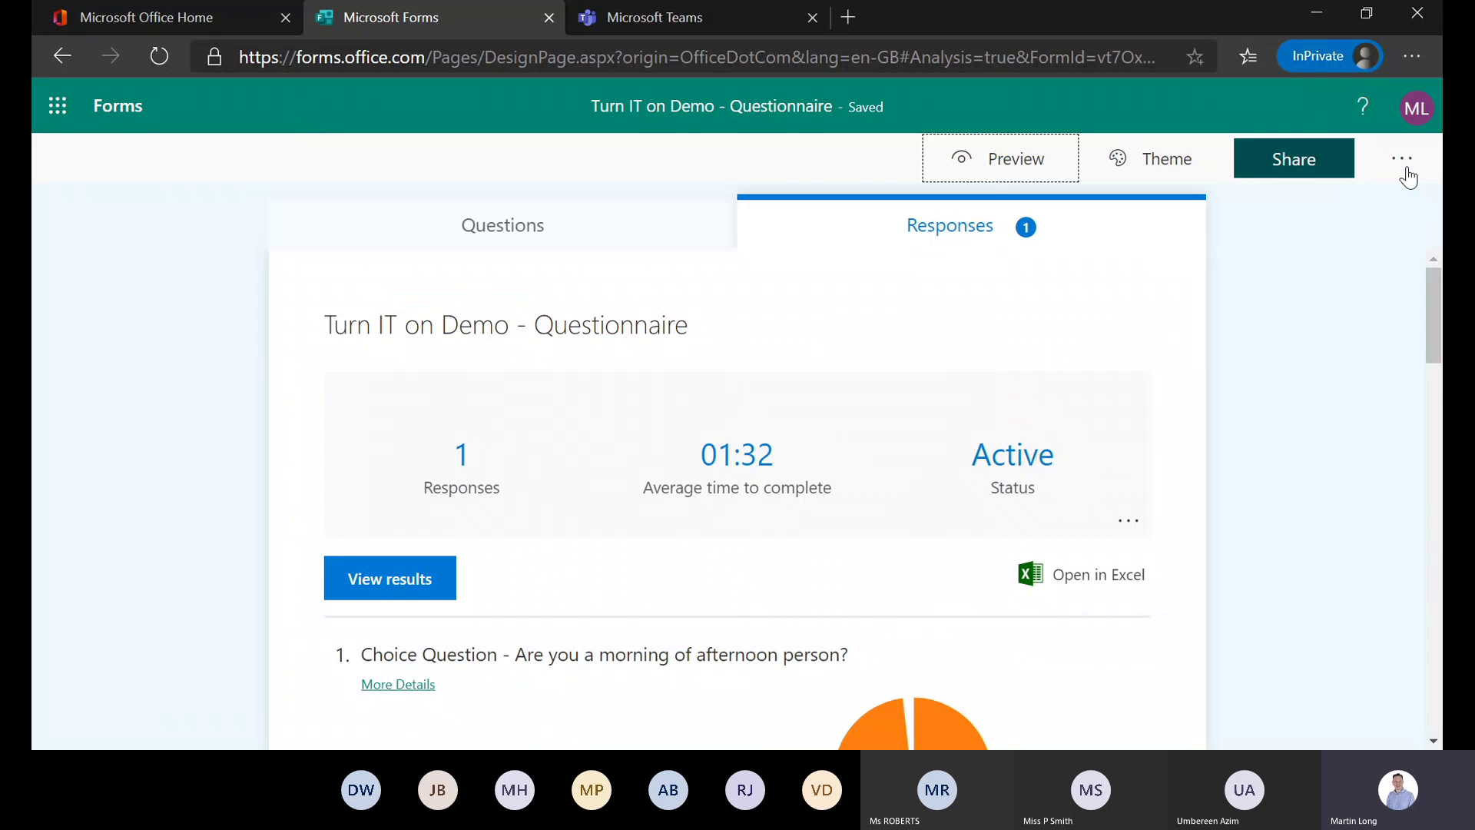
pyautogui.click(1403, 161)
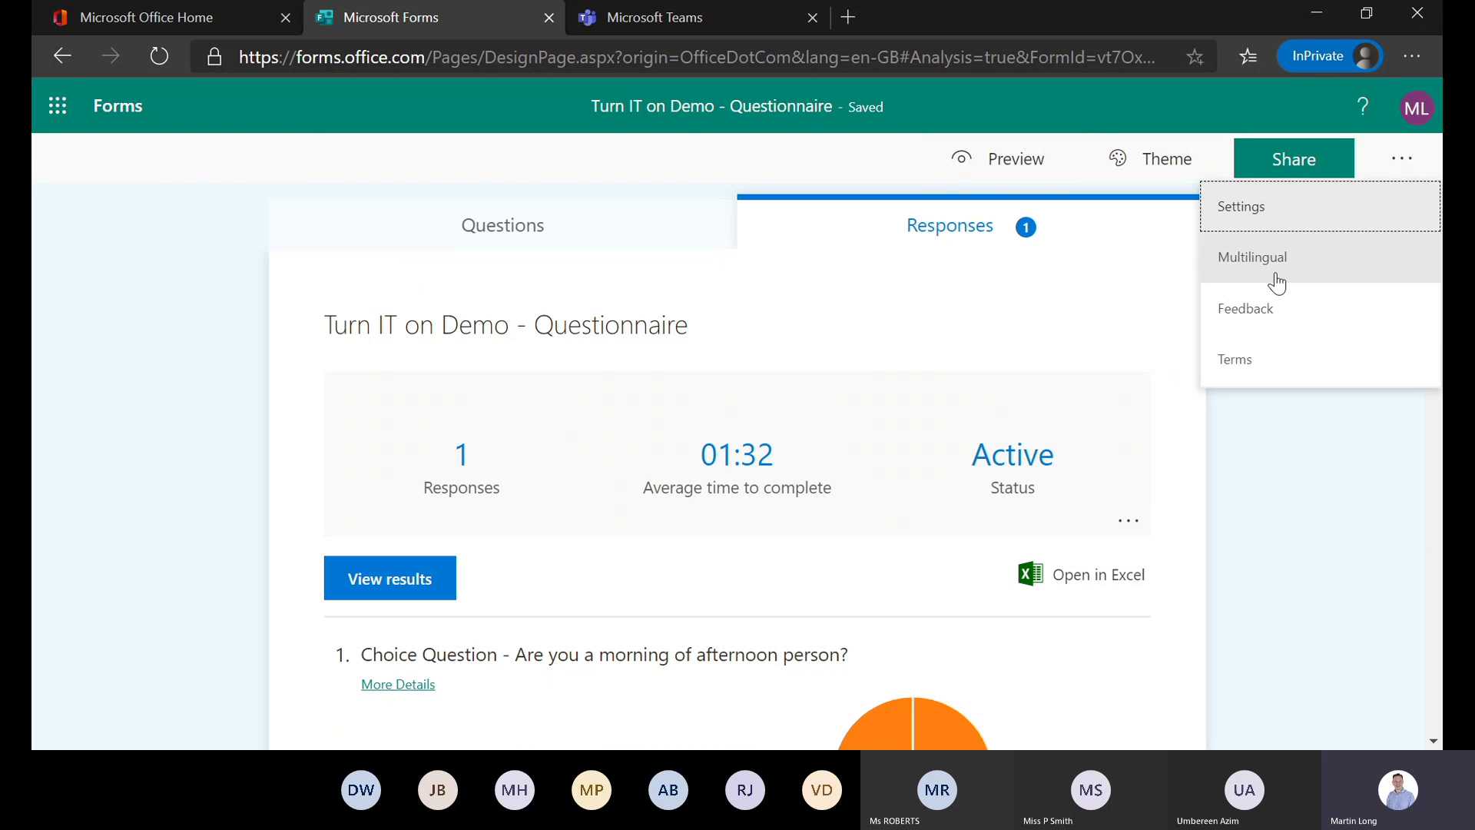
# Open the questionnaire's sharing options and copy the link for collecting responses
pyautogui.click(1314, 160)
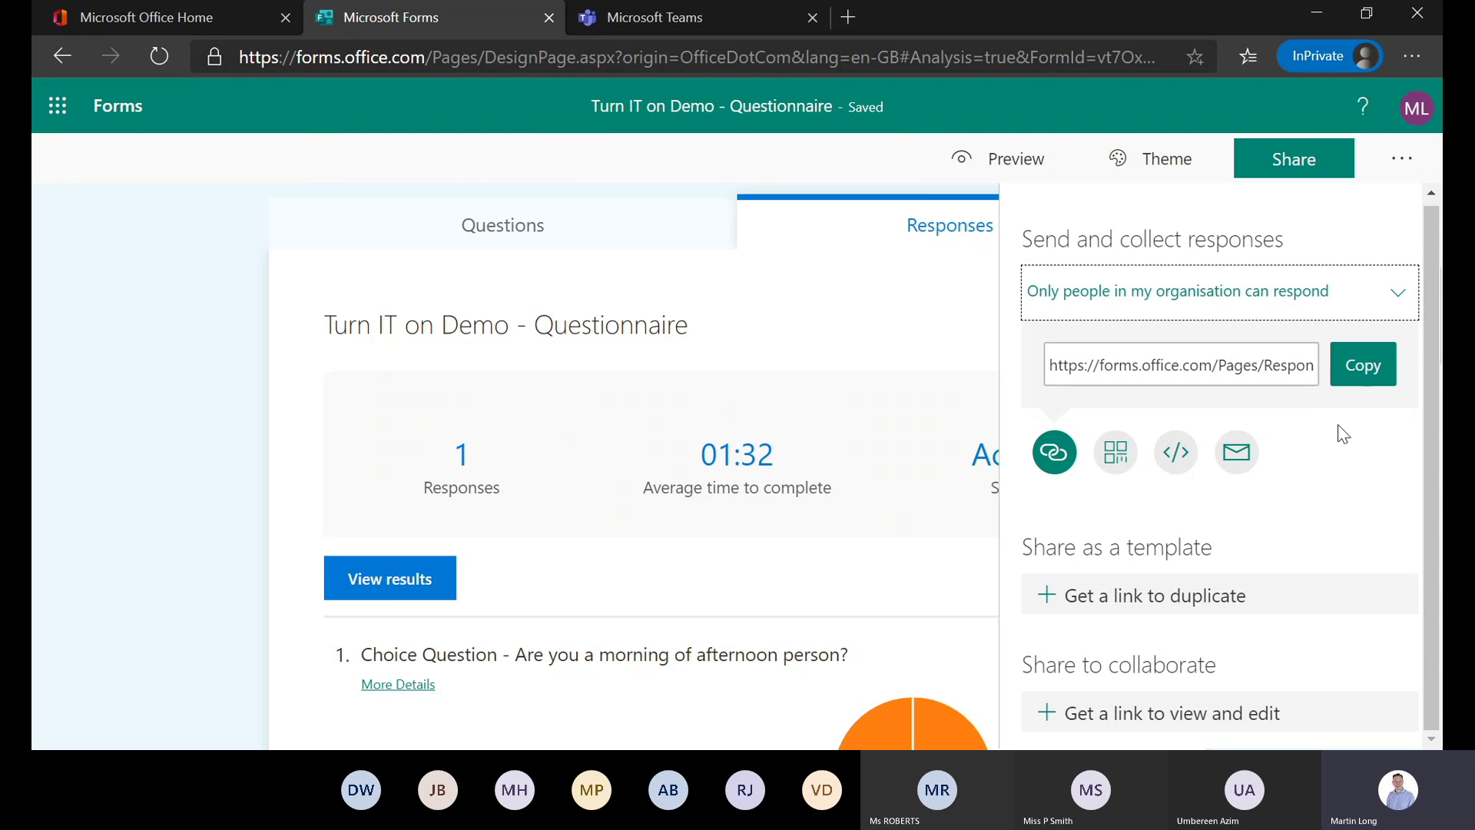
pyautogui.click(1366, 383)
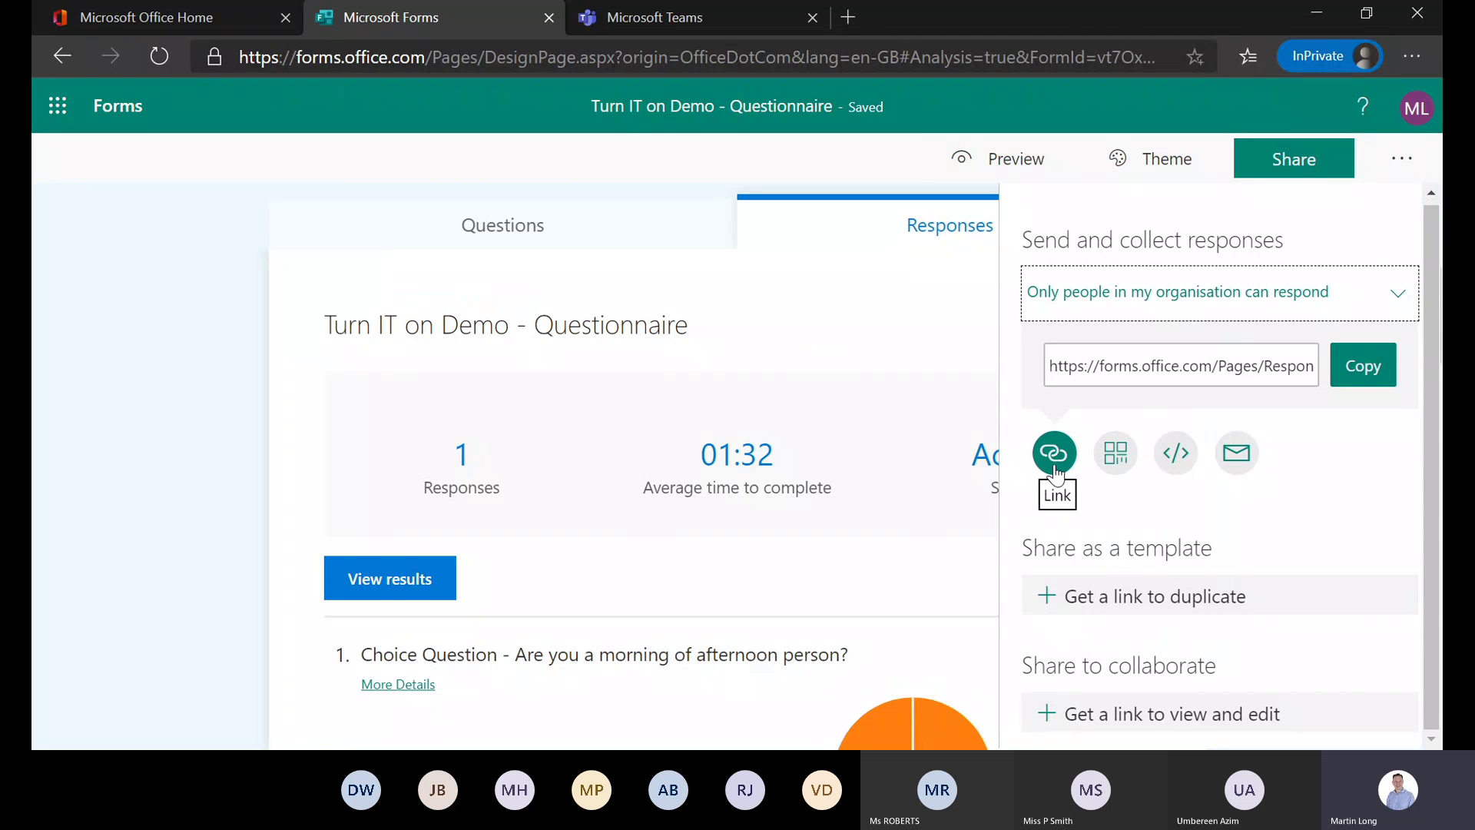
pyautogui.click(1380, 384)
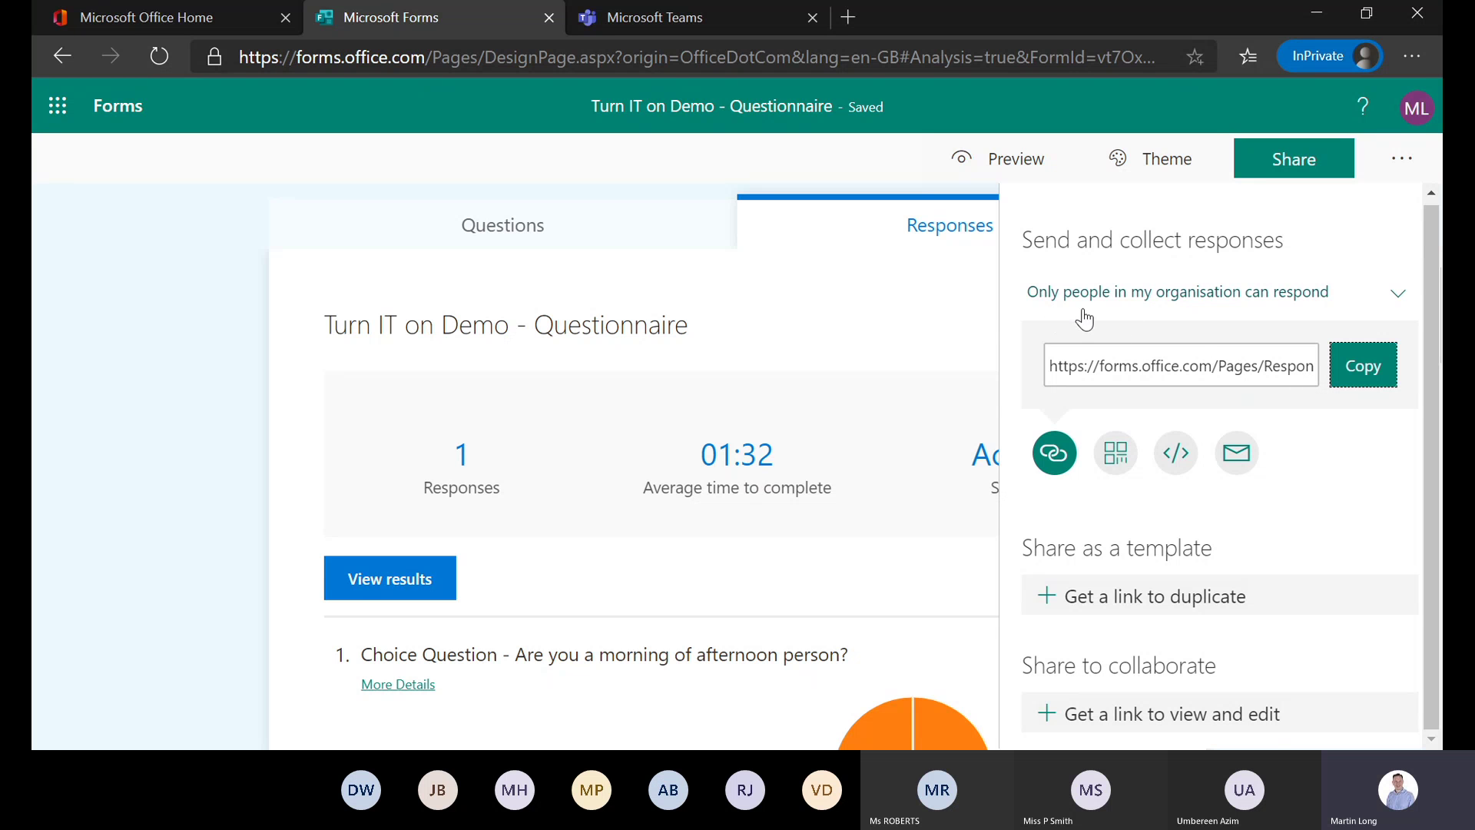
# Check the choices for who can respond and the options for sharing as a template or to collaborate
pyautogui.click(1405, 309)
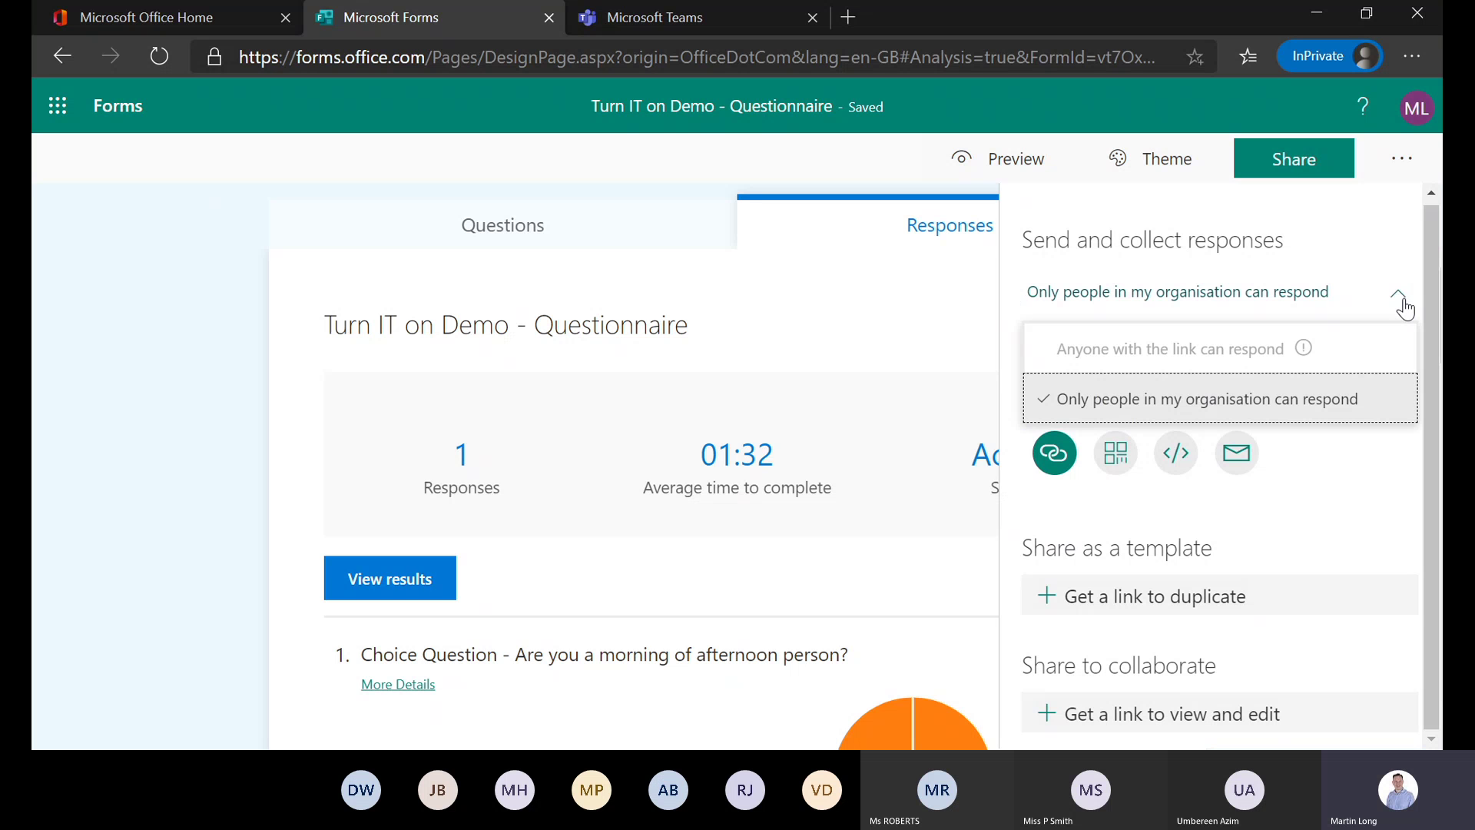
pyautogui.click(1395, 518)
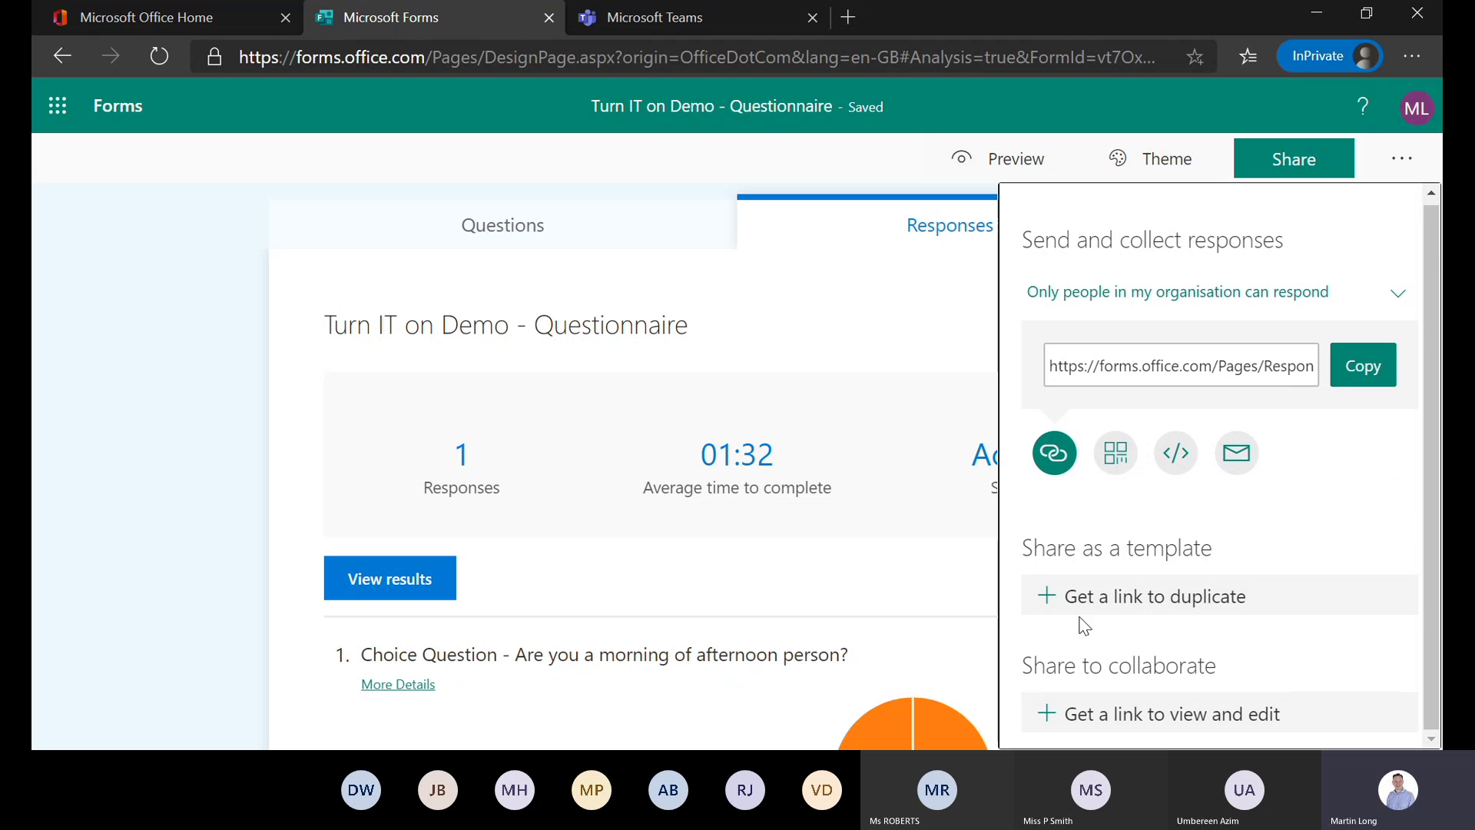
pyautogui.click(1055, 726)
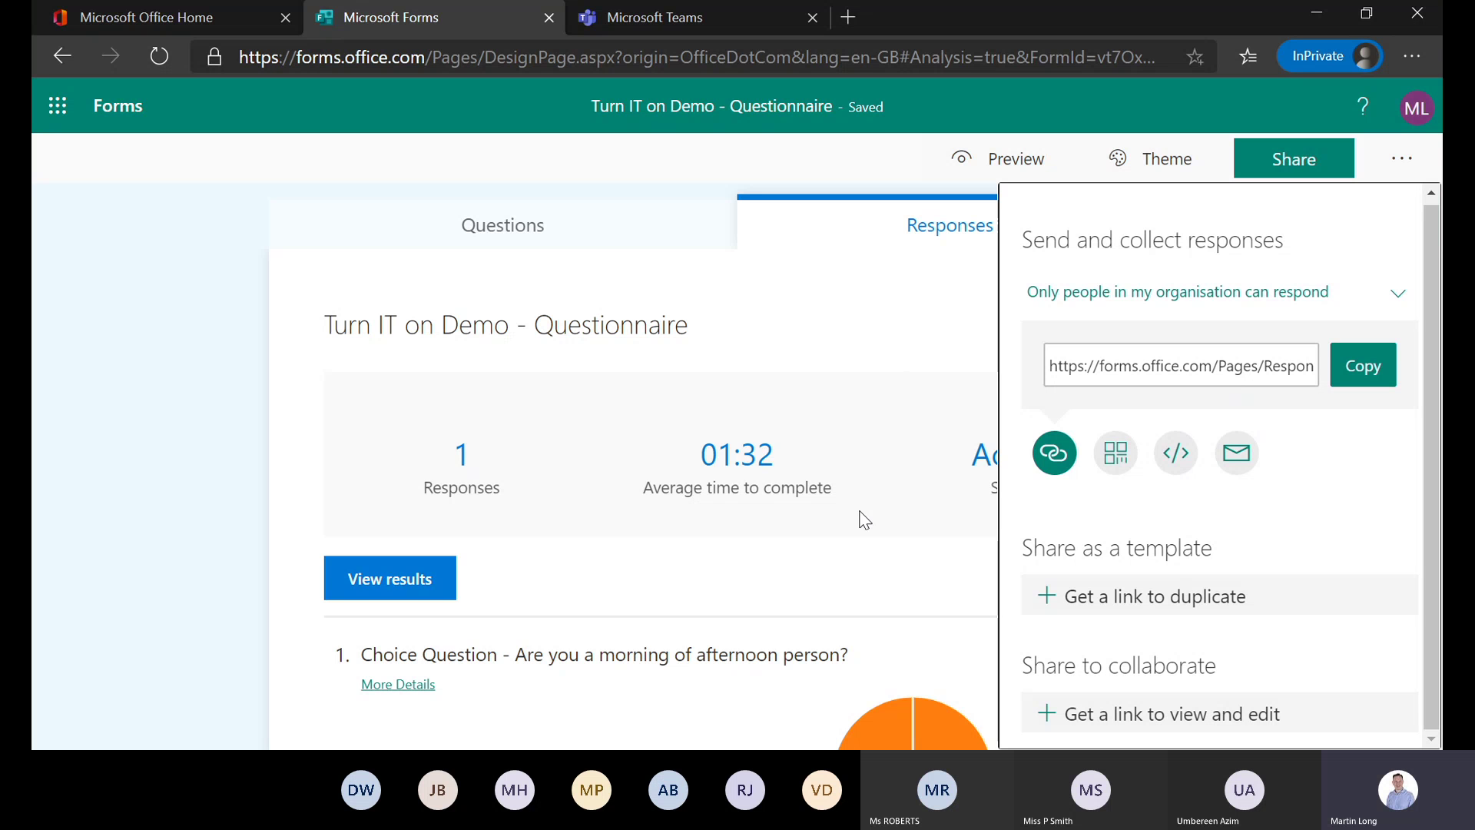
# Examine the QR code, embed code and email ways of sending the questionnaire, and return to the link option
pyautogui.click(1360, 366)
pyautogui.click(1116, 453)
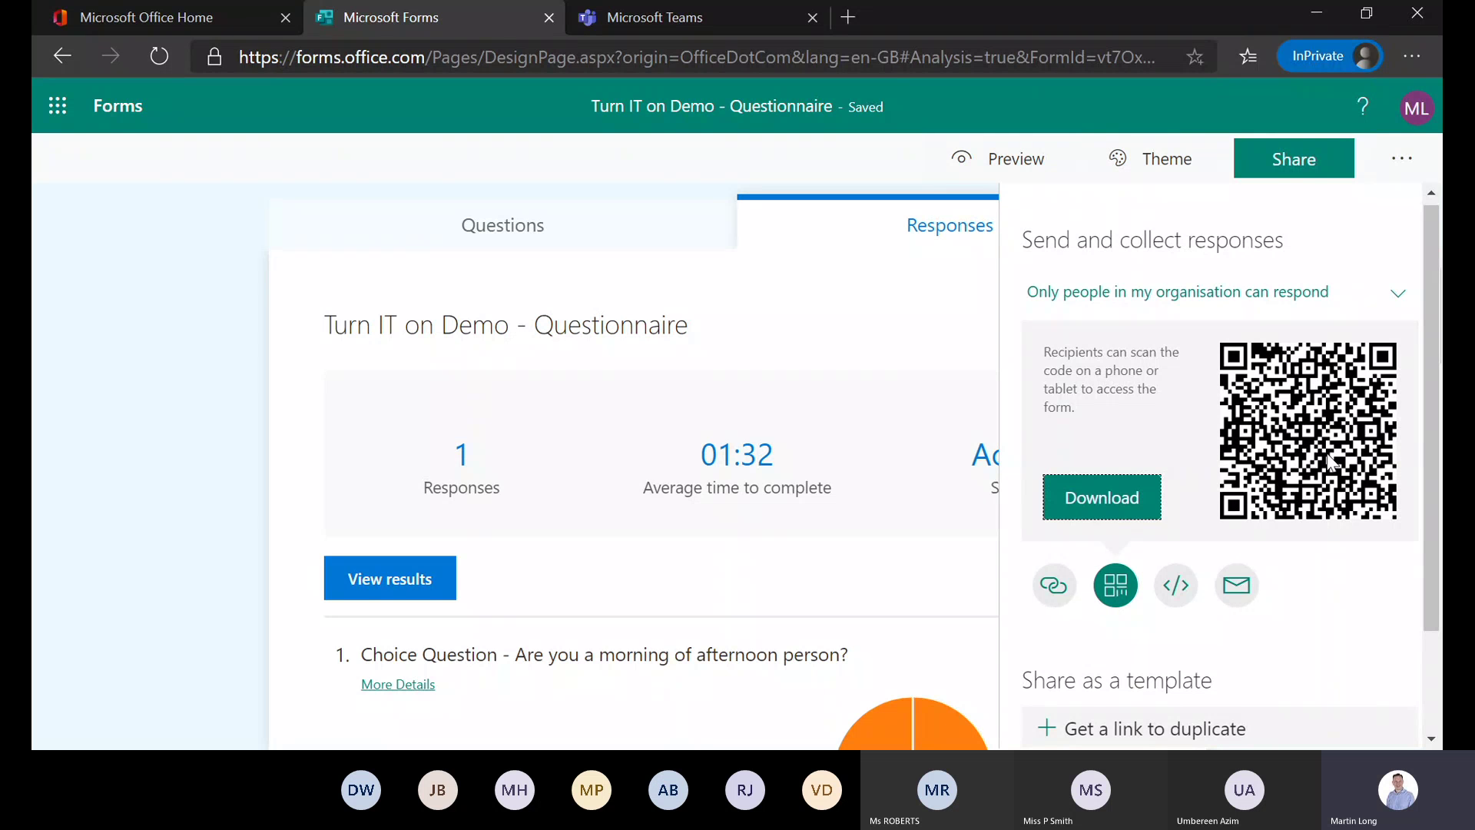
pyautogui.click(1175, 586)
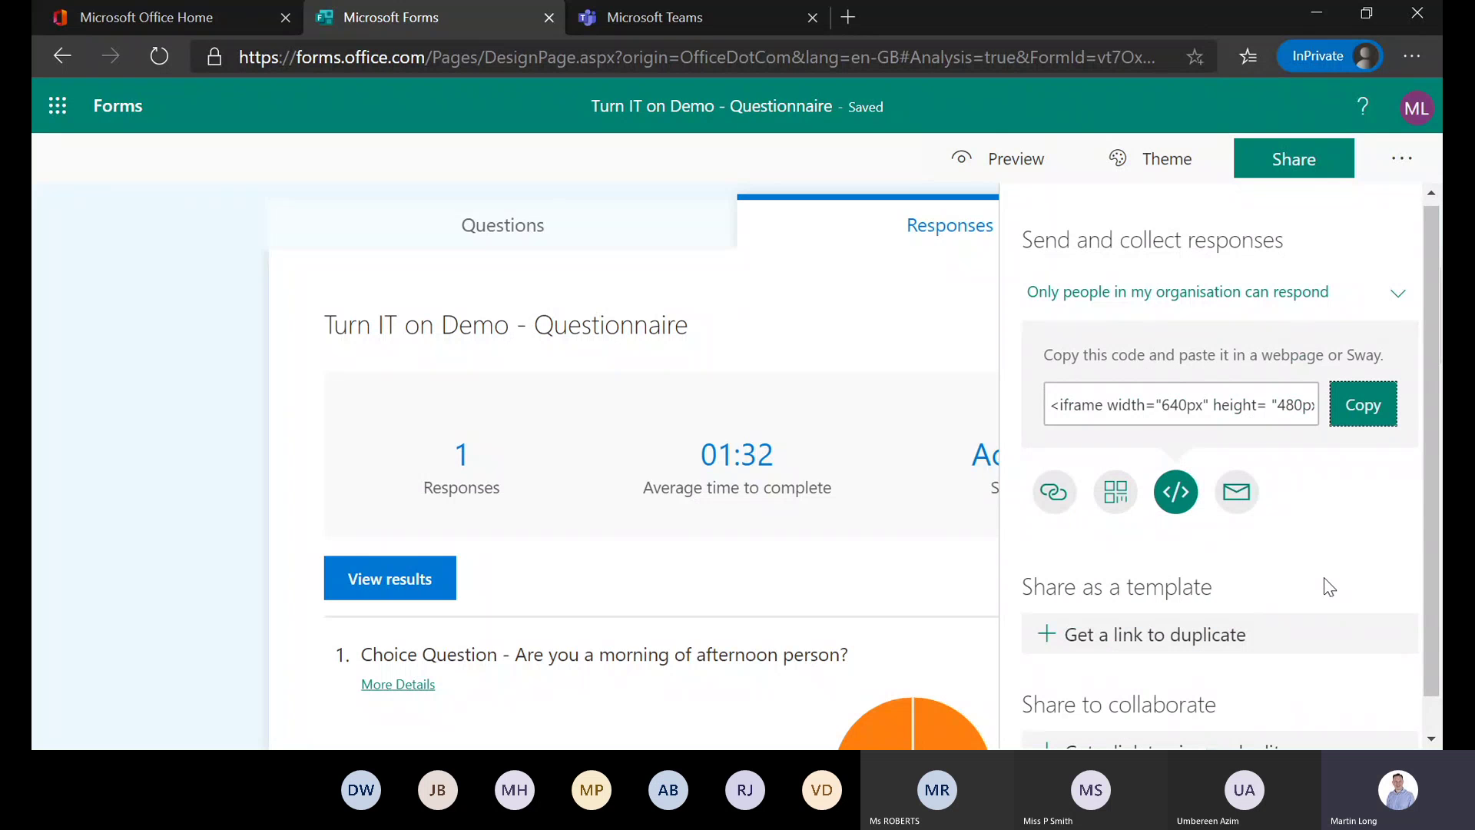
pyautogui.scroll(-1, 1327, 588)
pyautogui.scroll(1, 1329, 588)
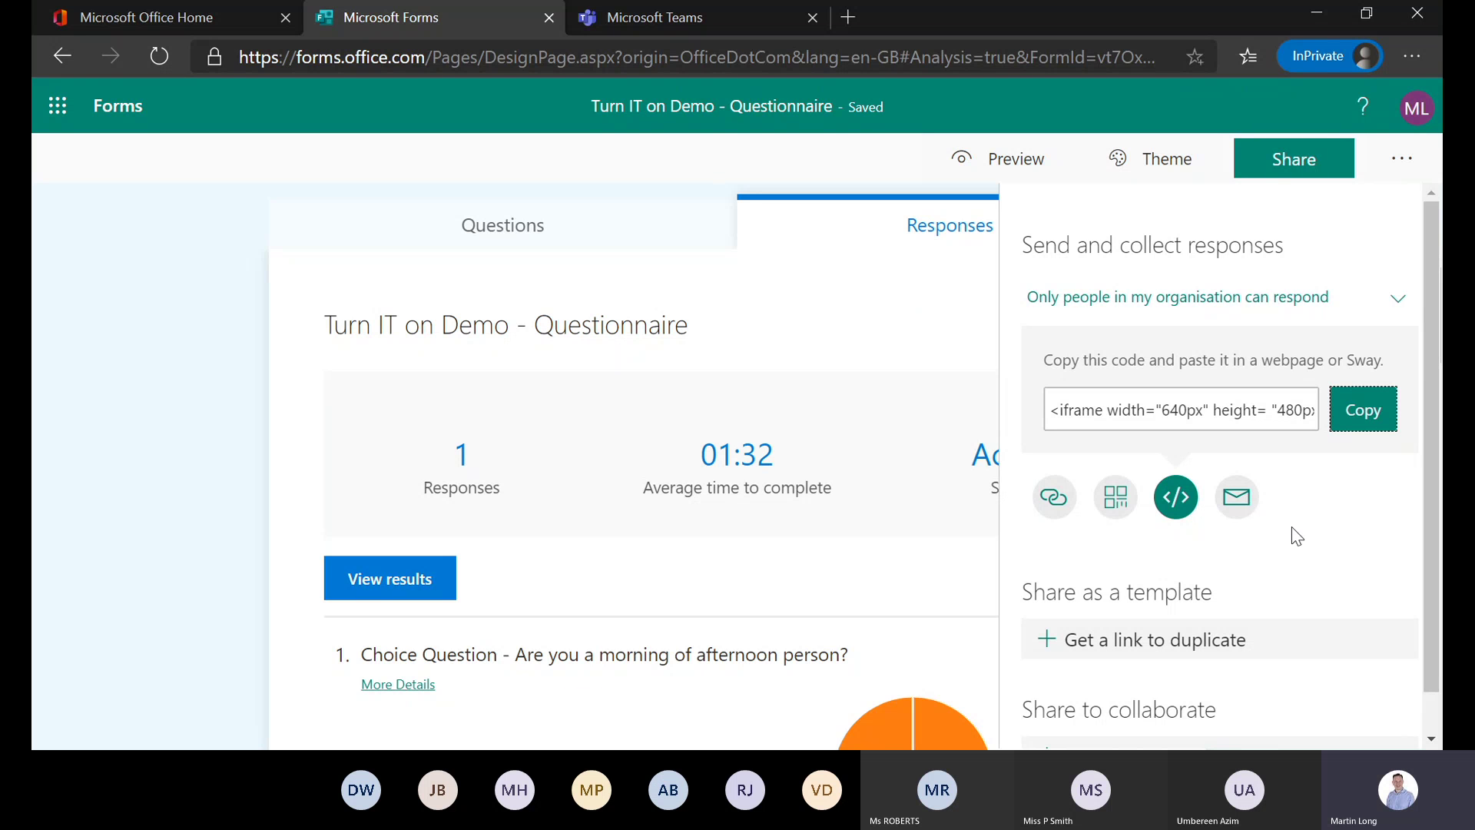
pyautogui.click(1237, 500)
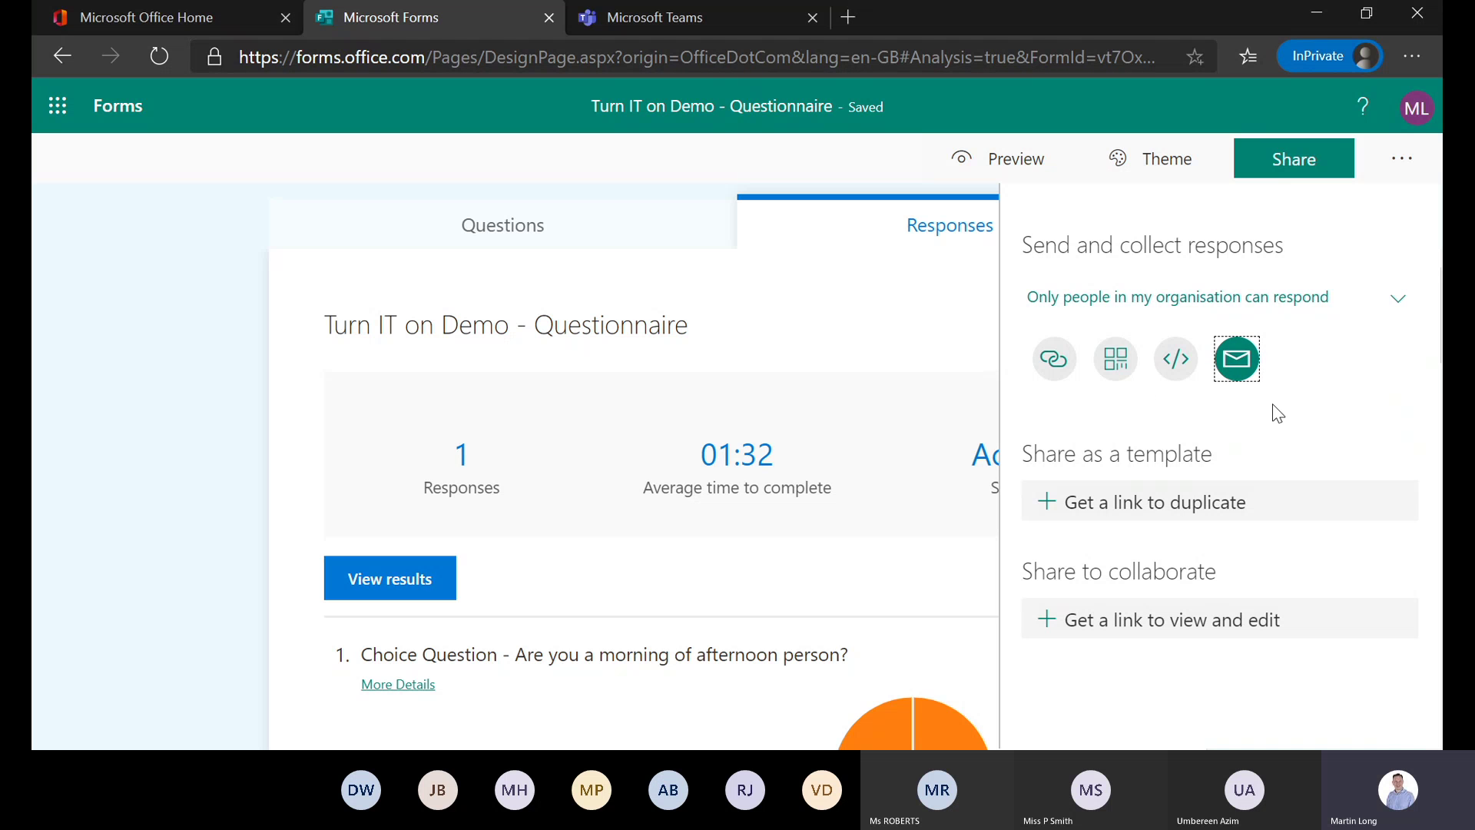
pyautogui.click(1059, 365)
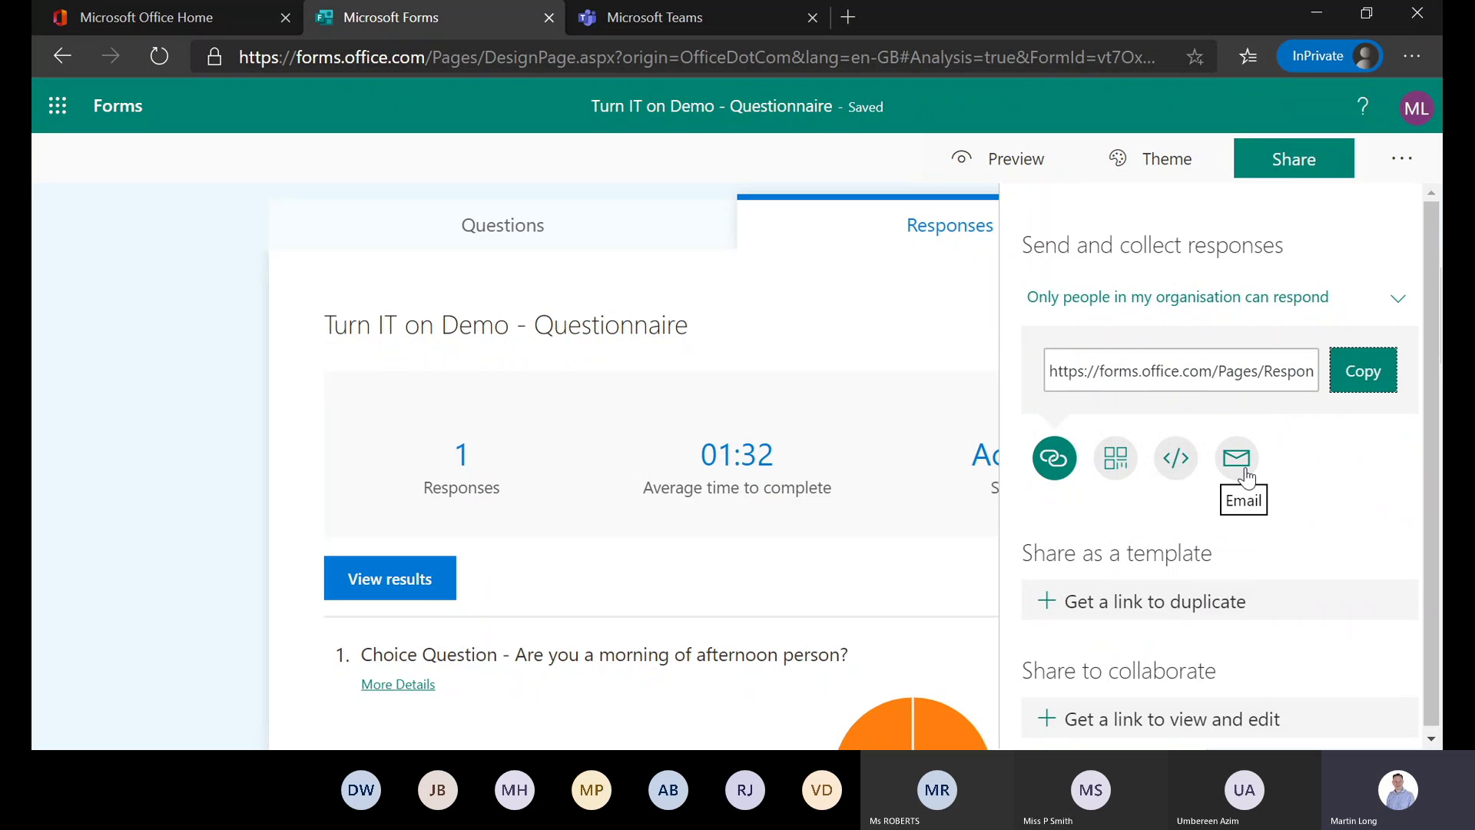
# Return to the forms list, open Turn IT on Demo - Quiz, and look over its header and first question
pyautogui.click(130, 112)
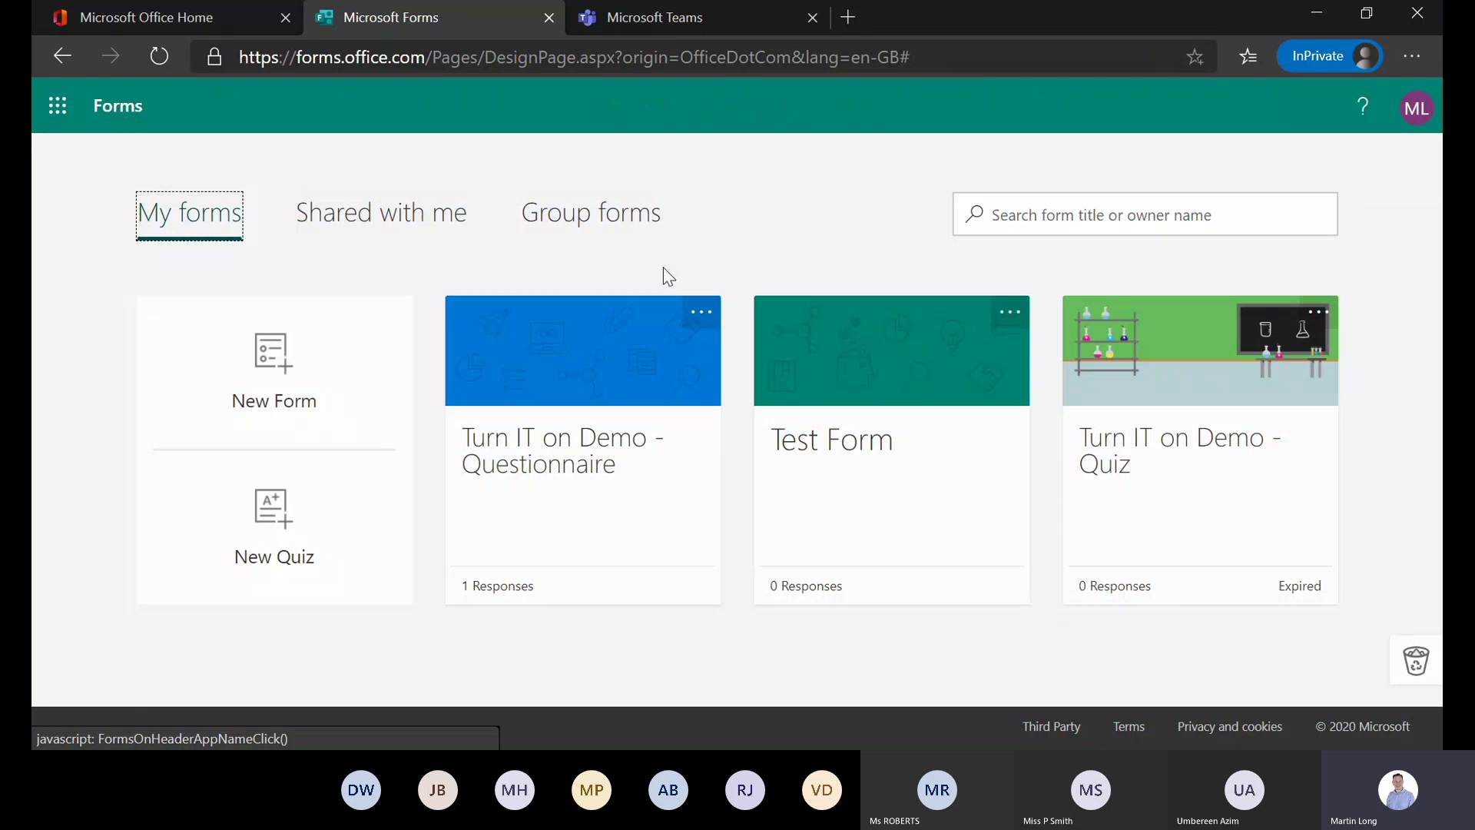
pyautogui.click(1212, 473)
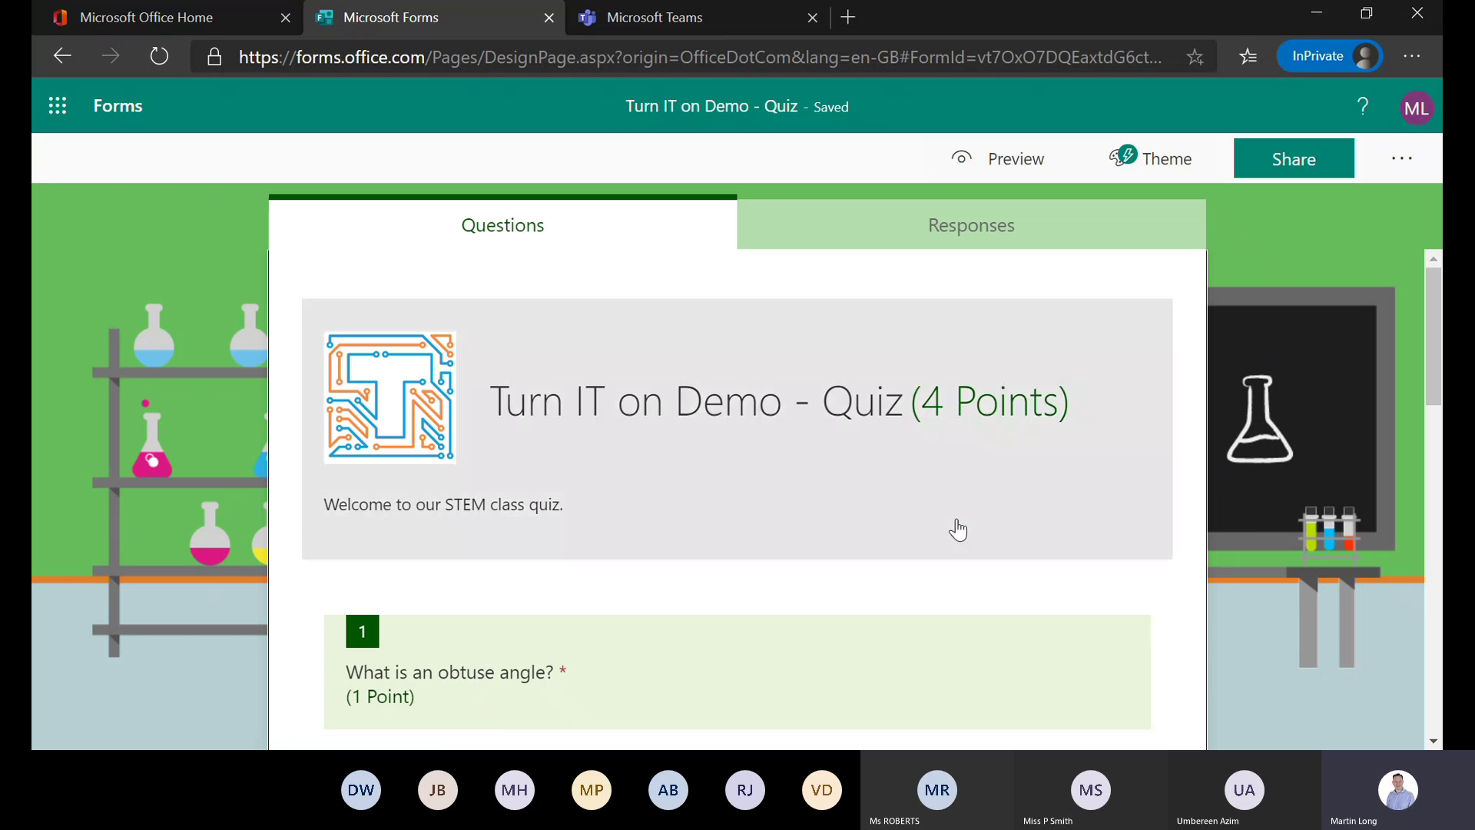
pyautogui.scroll(-3, 978, 447)
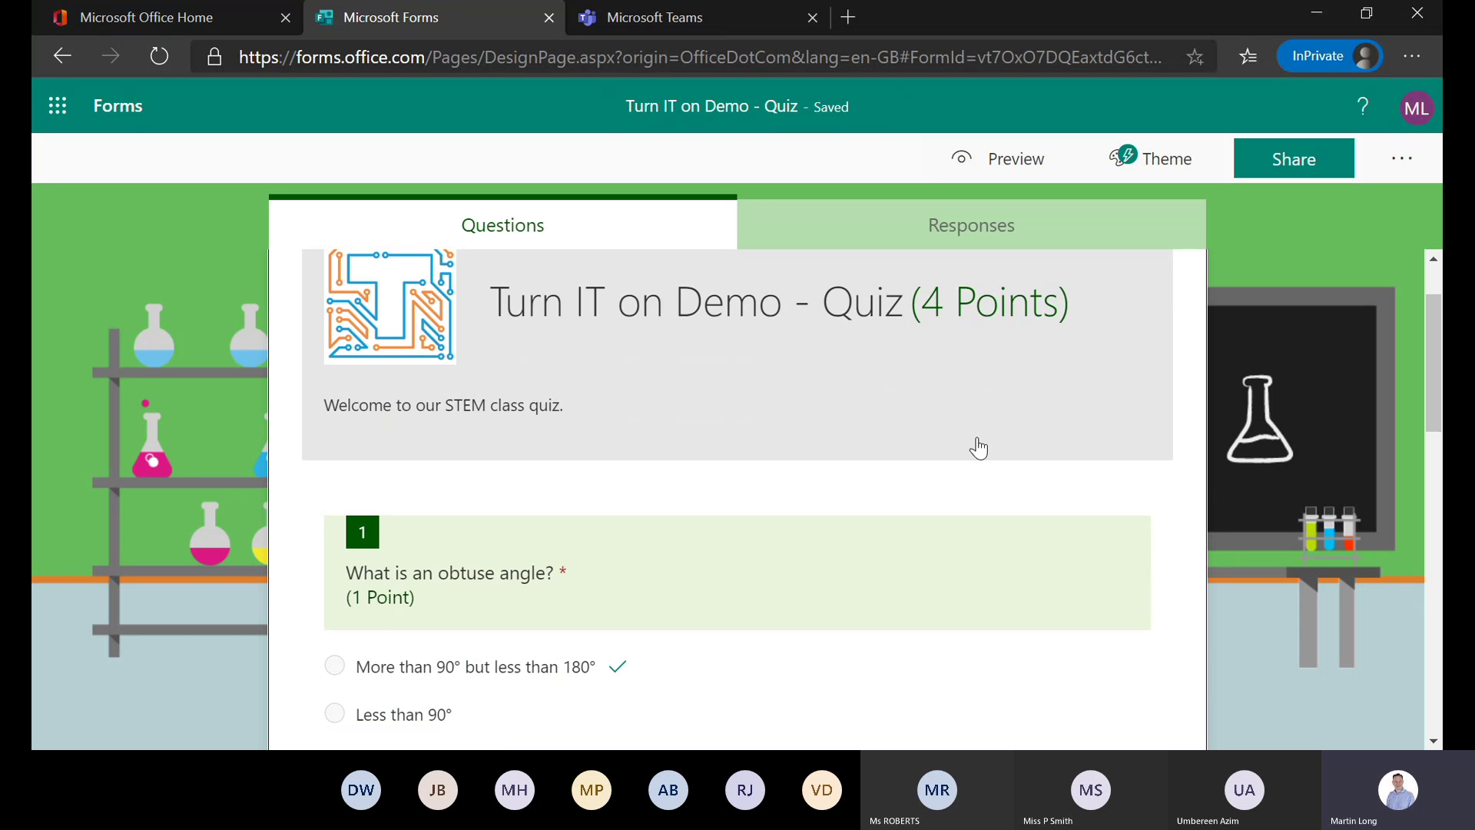
pyautogui.scroll(3, 978, 448)
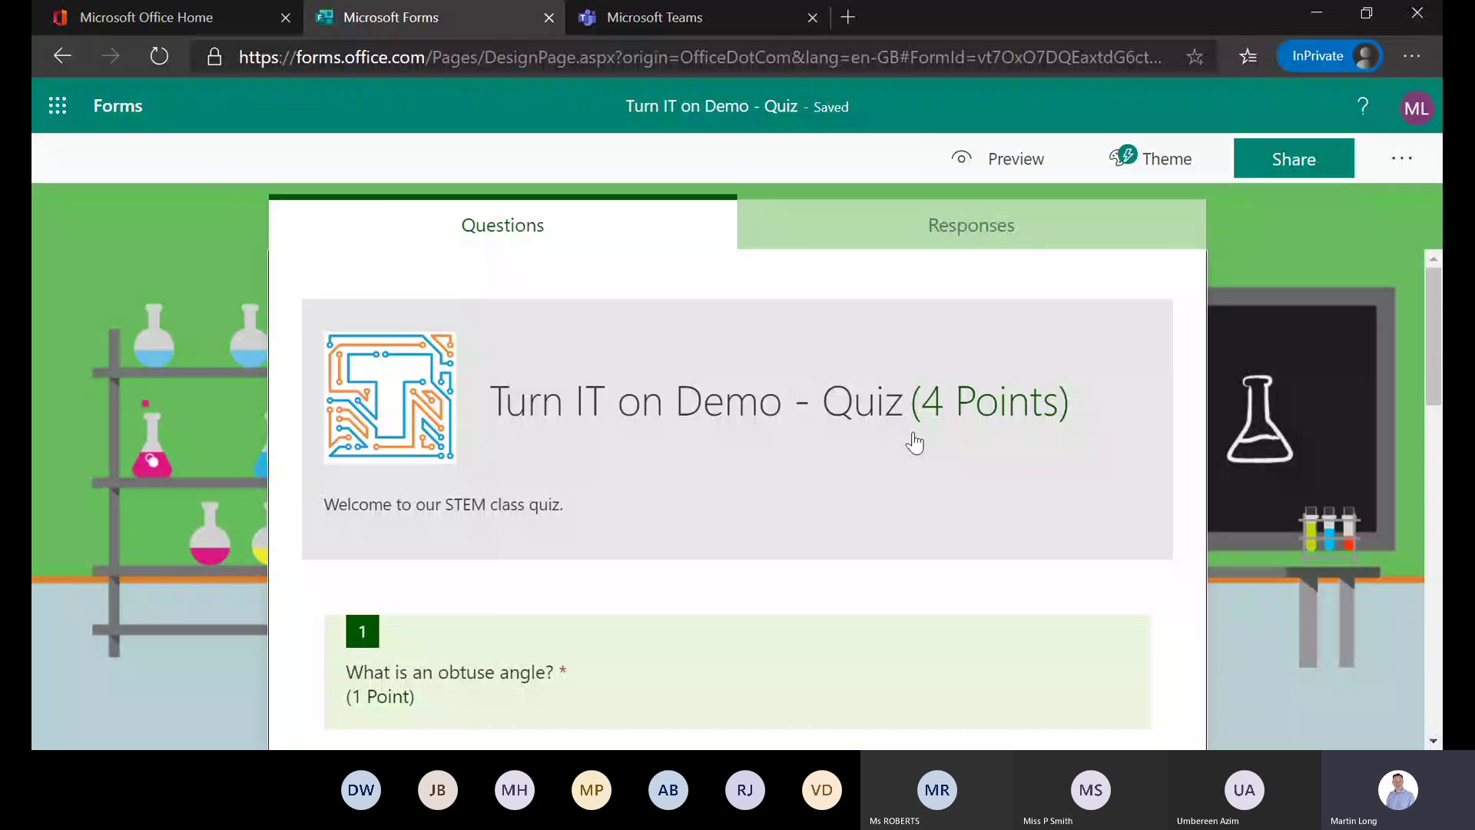
pyautogui.scroll(-2, 914, 444)
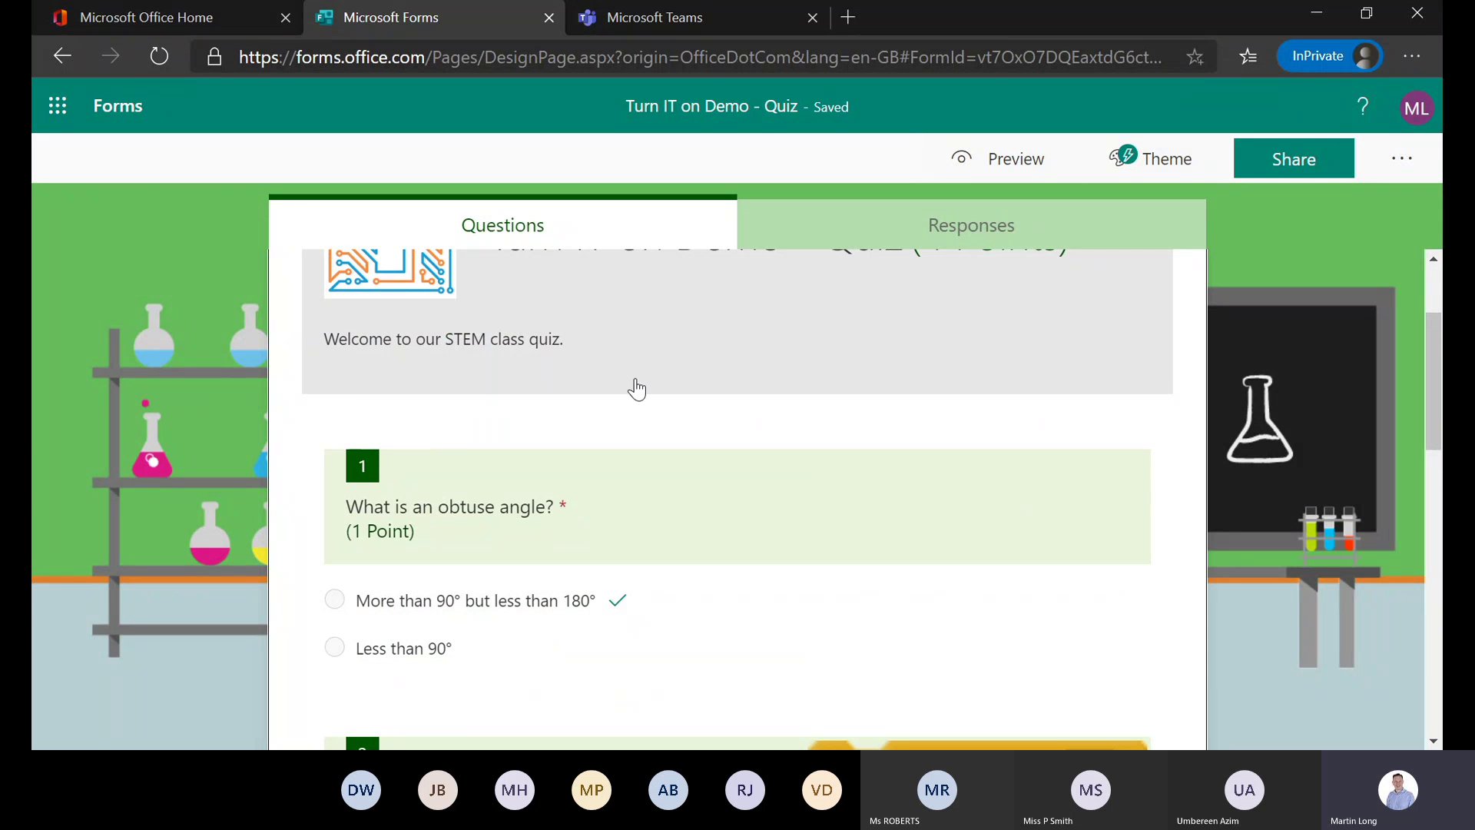
# Open the obtuse angle question for editing and examine its answer choices, answer feedback, points and additional question options
pyautogui.scroll(-3, 668, 503)
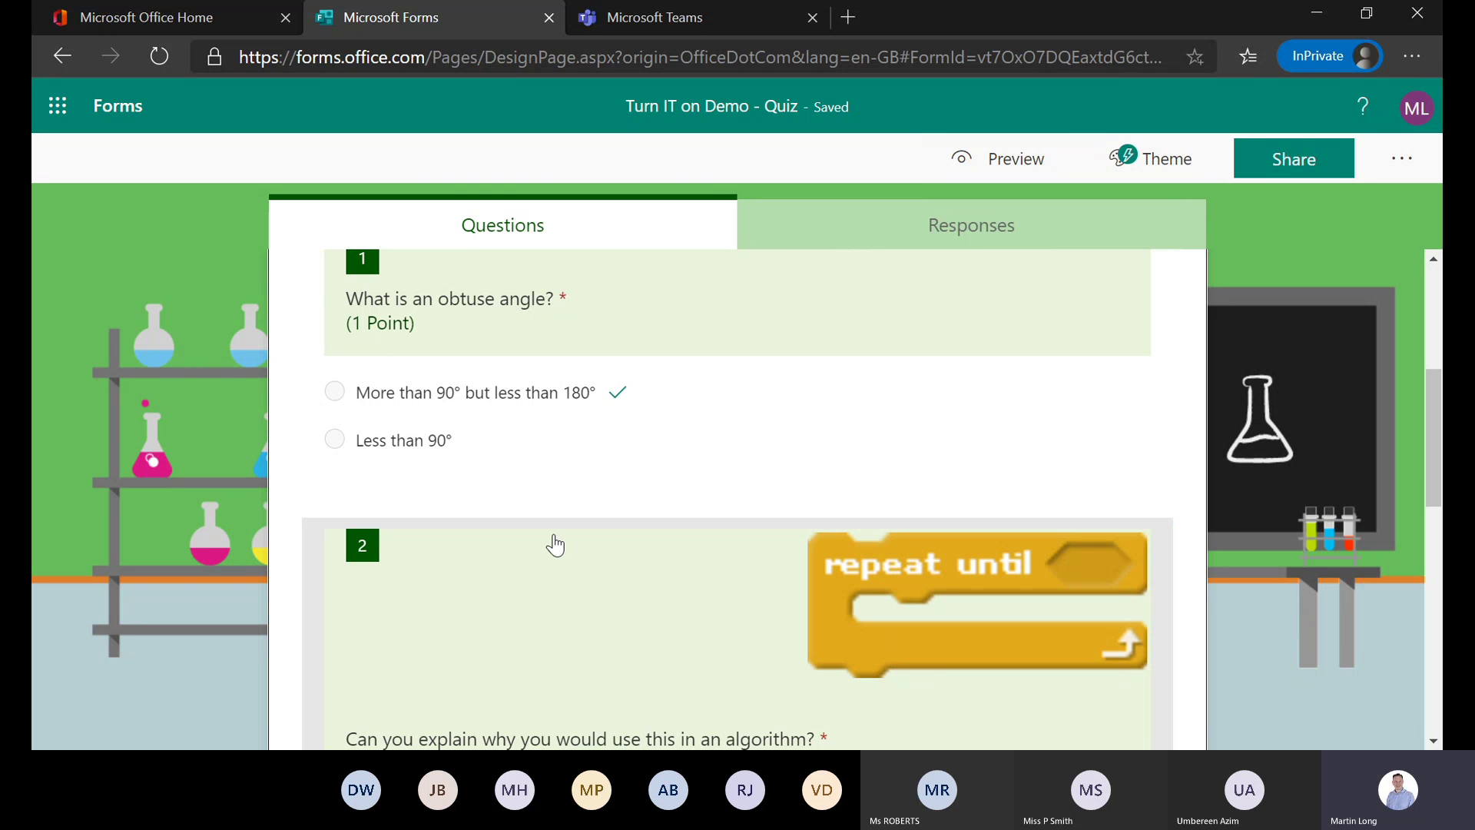
pyautogui.click(750, 389)
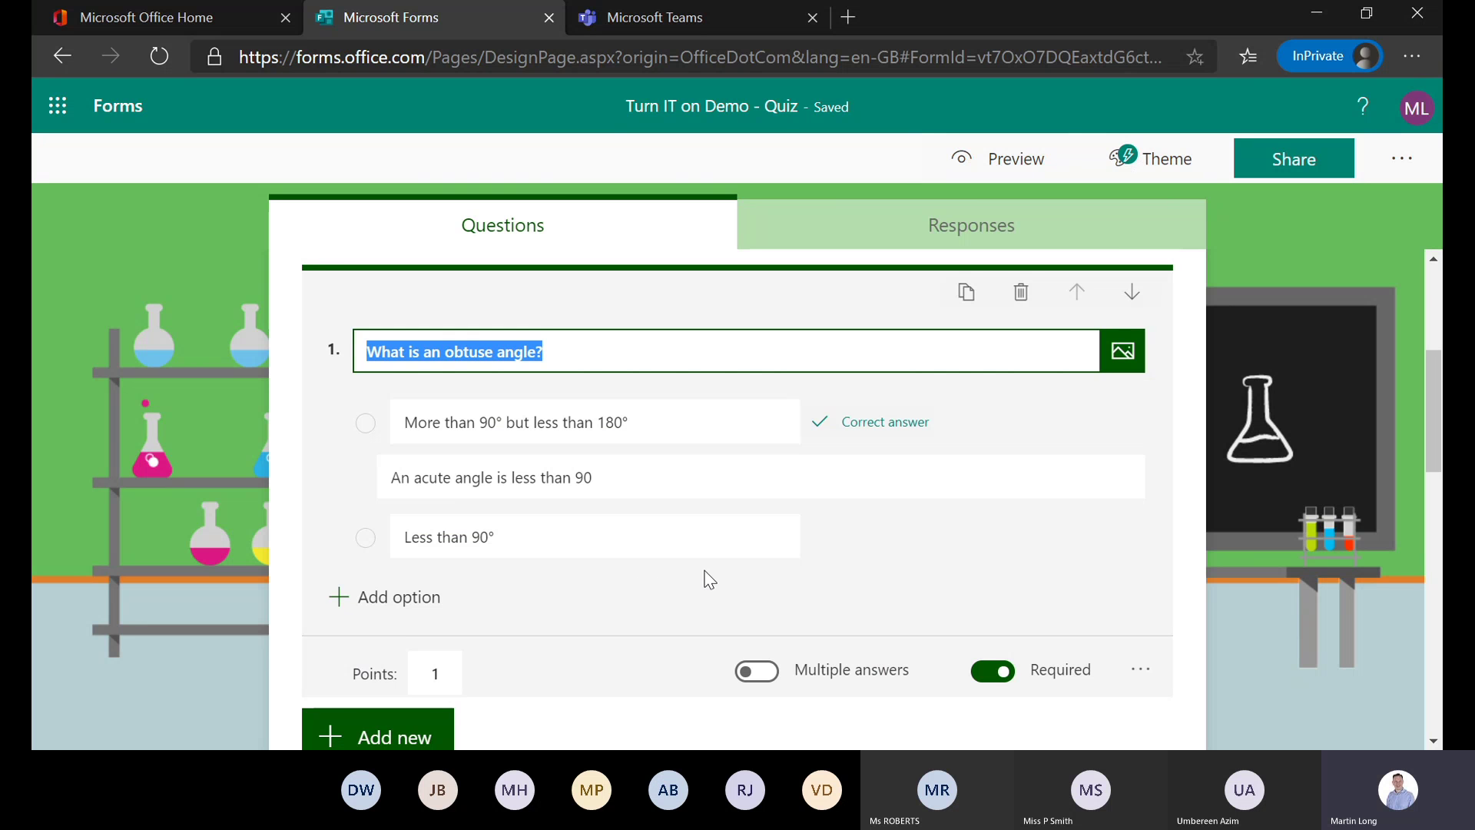
pyautogui.scroll(-1, 708, 579)
pyautogui.moveTo(882, 503)
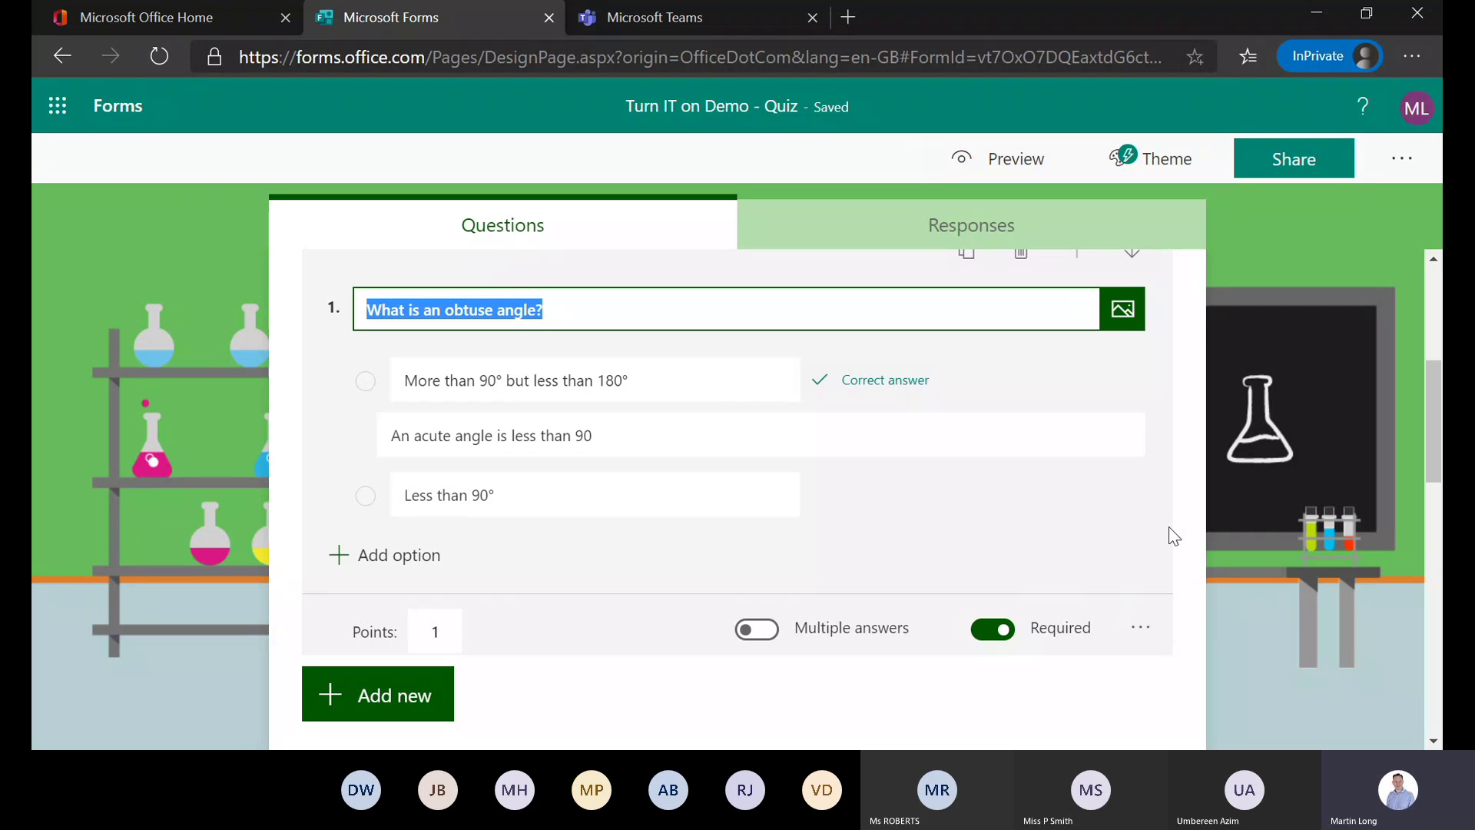
pyautogui.scroll(-1, 1169, 533)
pyautogui.scroll(-1, 1173, 535)
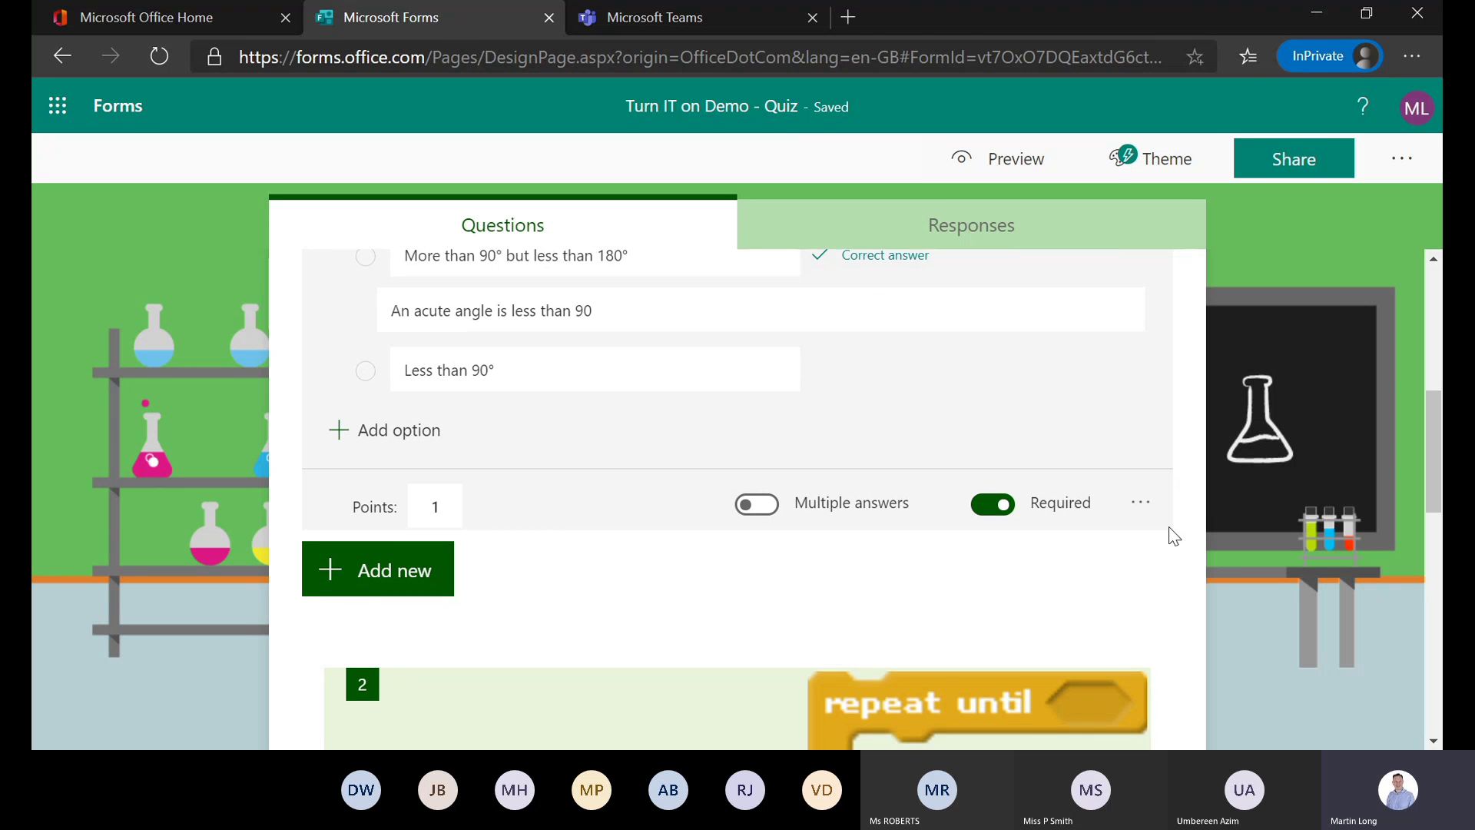
pyautogui.scroll(-1, 1173, 536)
pyautogui.scroll(2, 1173, 536)
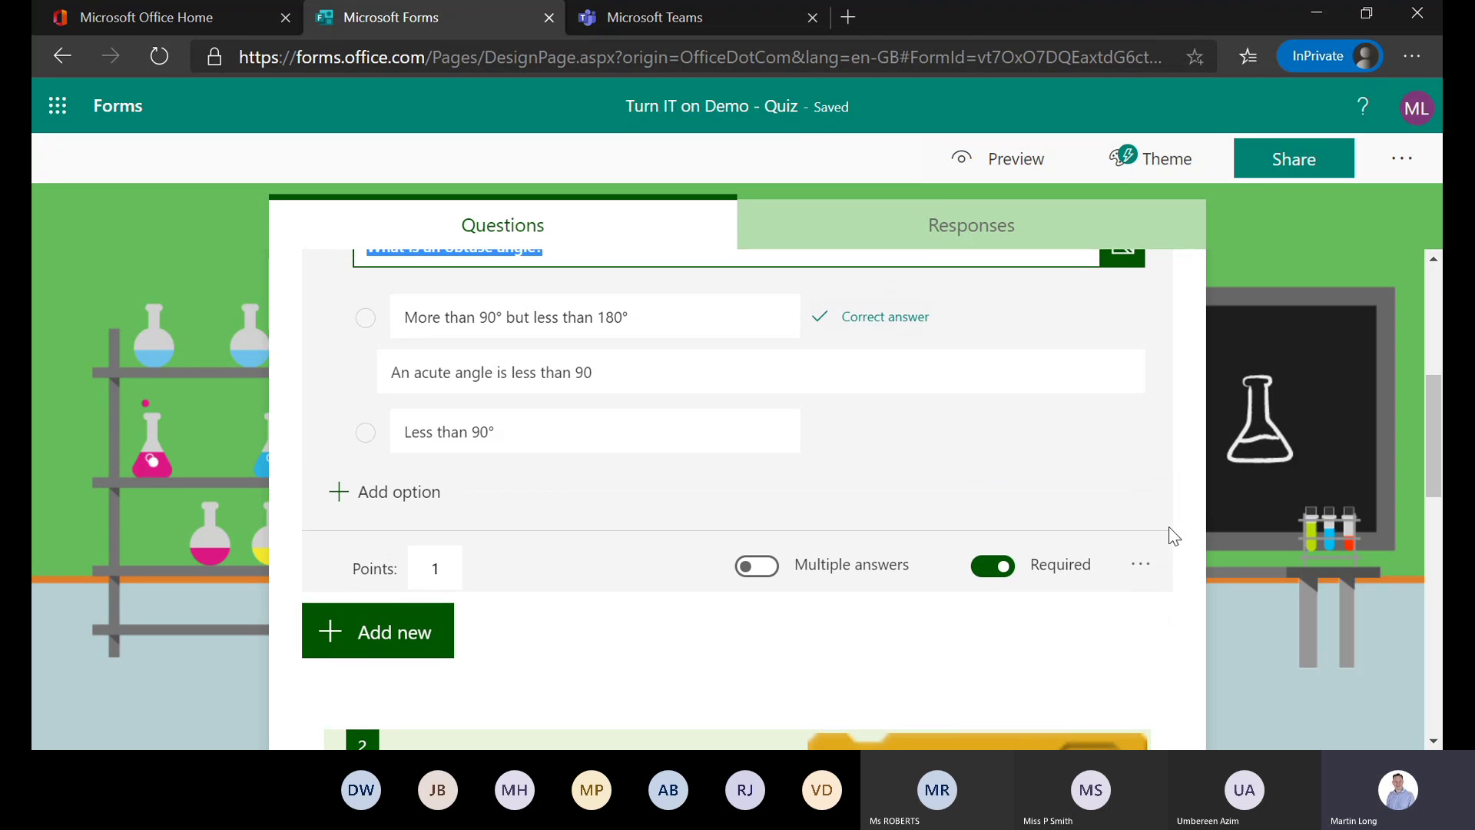
pyautogui.click(1138, 565)
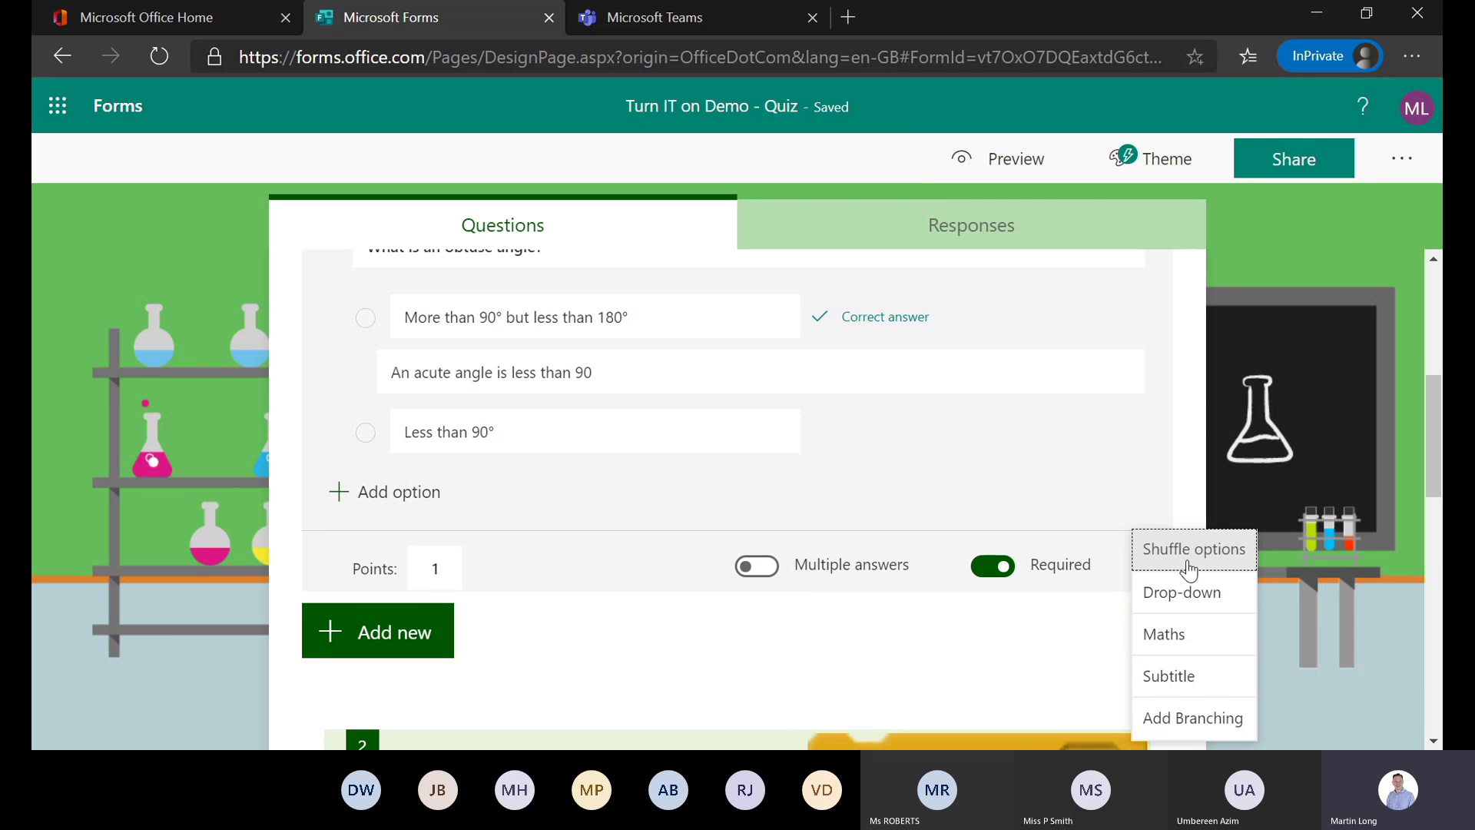
pyautogui.click(1184, 491)
# Clear the correct-answer mark from "More than 90° but less than 180°" and mark that choice as correct again
pyautogui.click(922, 320)
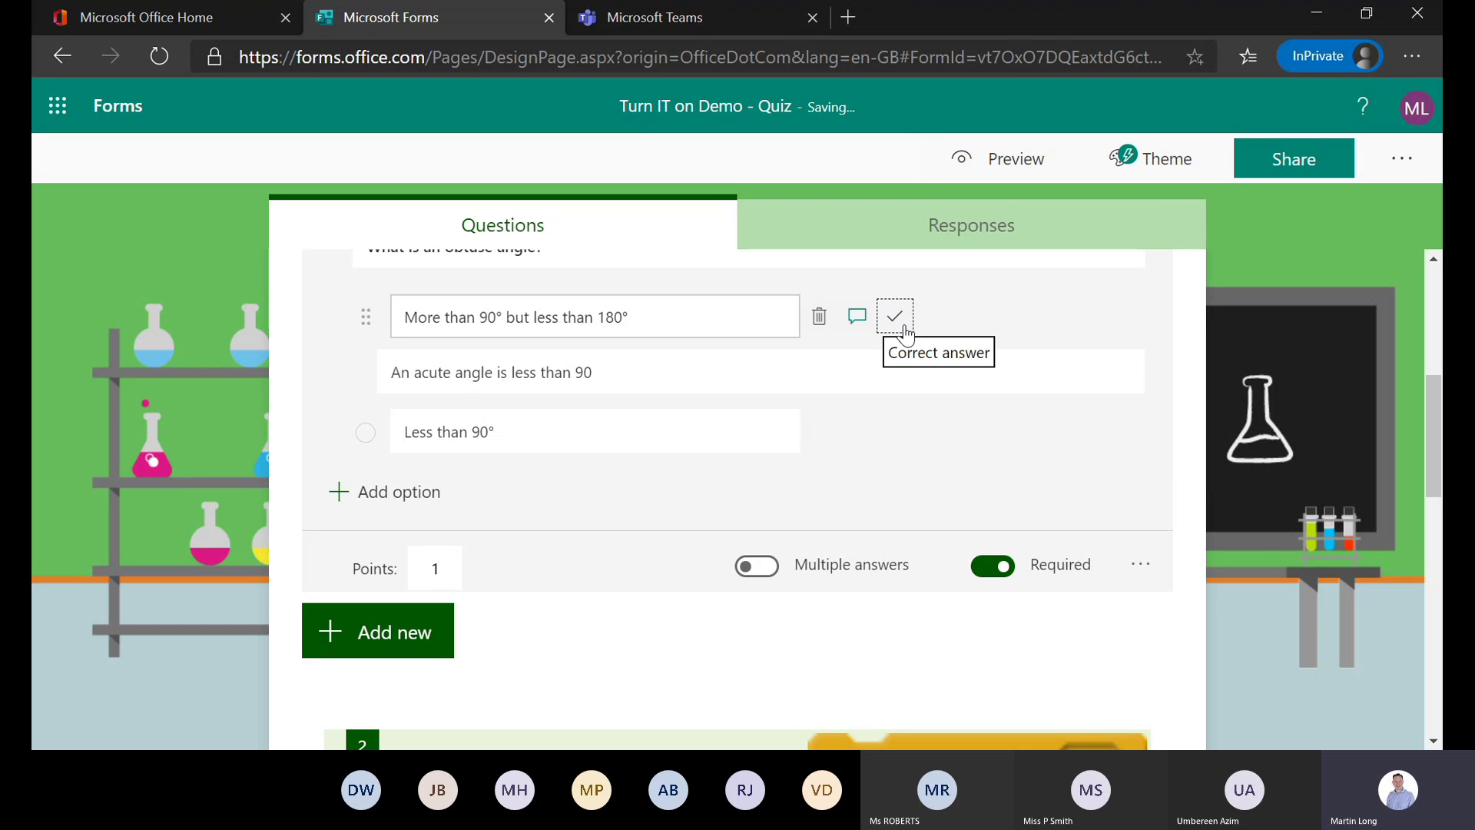
pyautogui.click(901, 321)
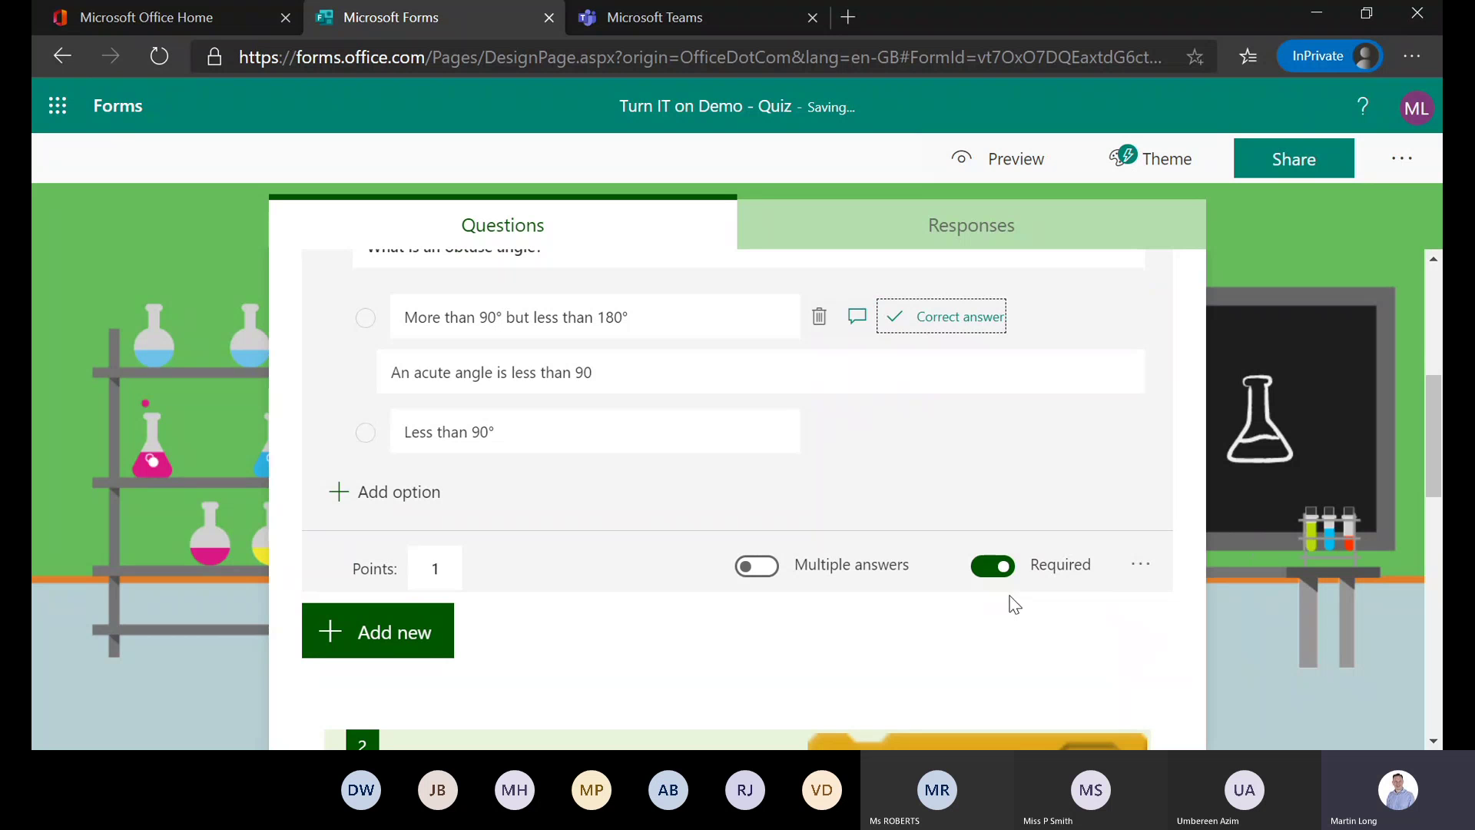
# Look over the illustrated algorithm question in editing mode and the ordering question about heating ice to make steam
pyautogui.scroll(-5, 1014, 543)
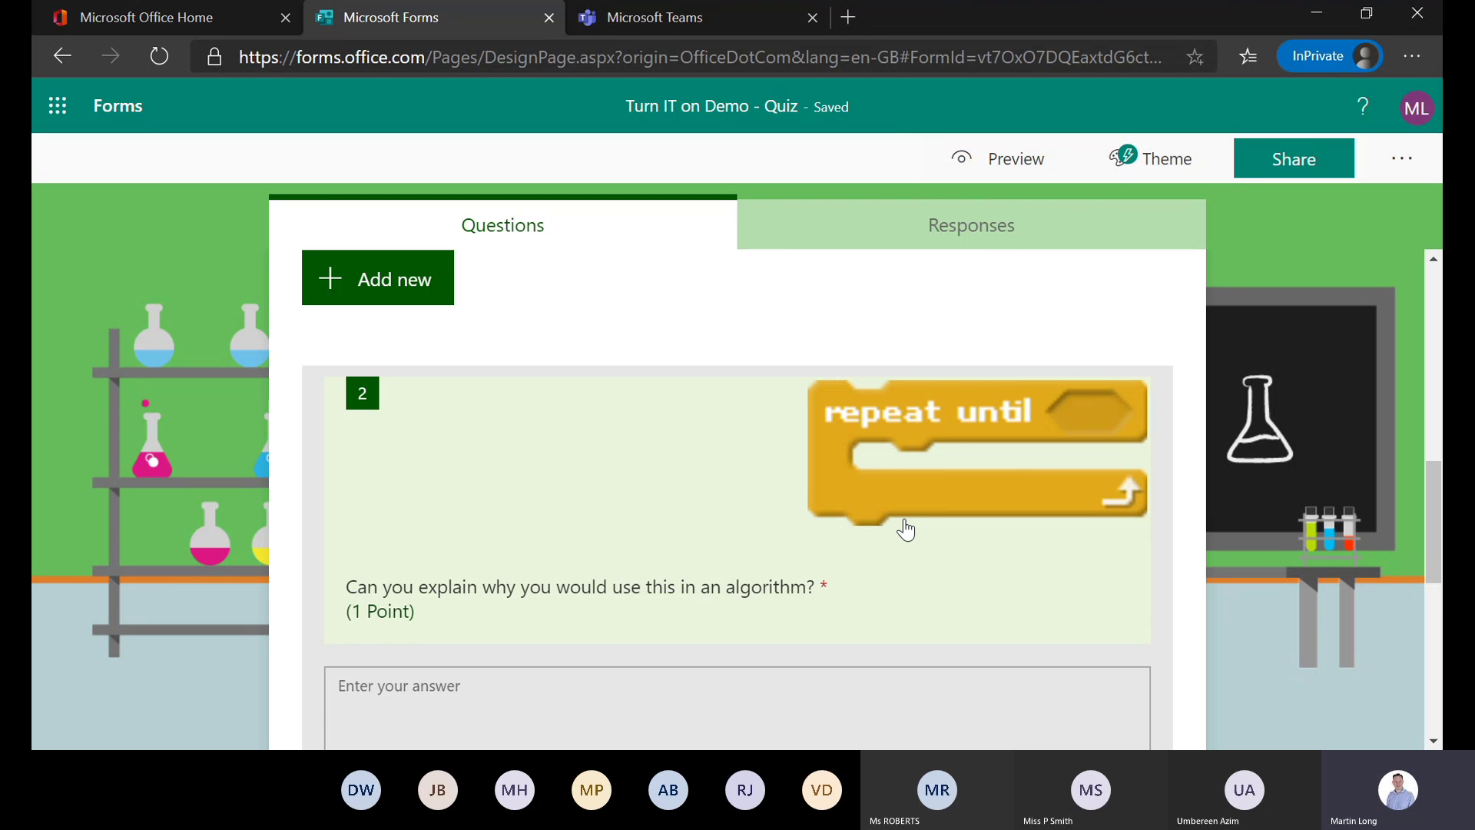
pyautogui.scroll(-1, 906, 530)
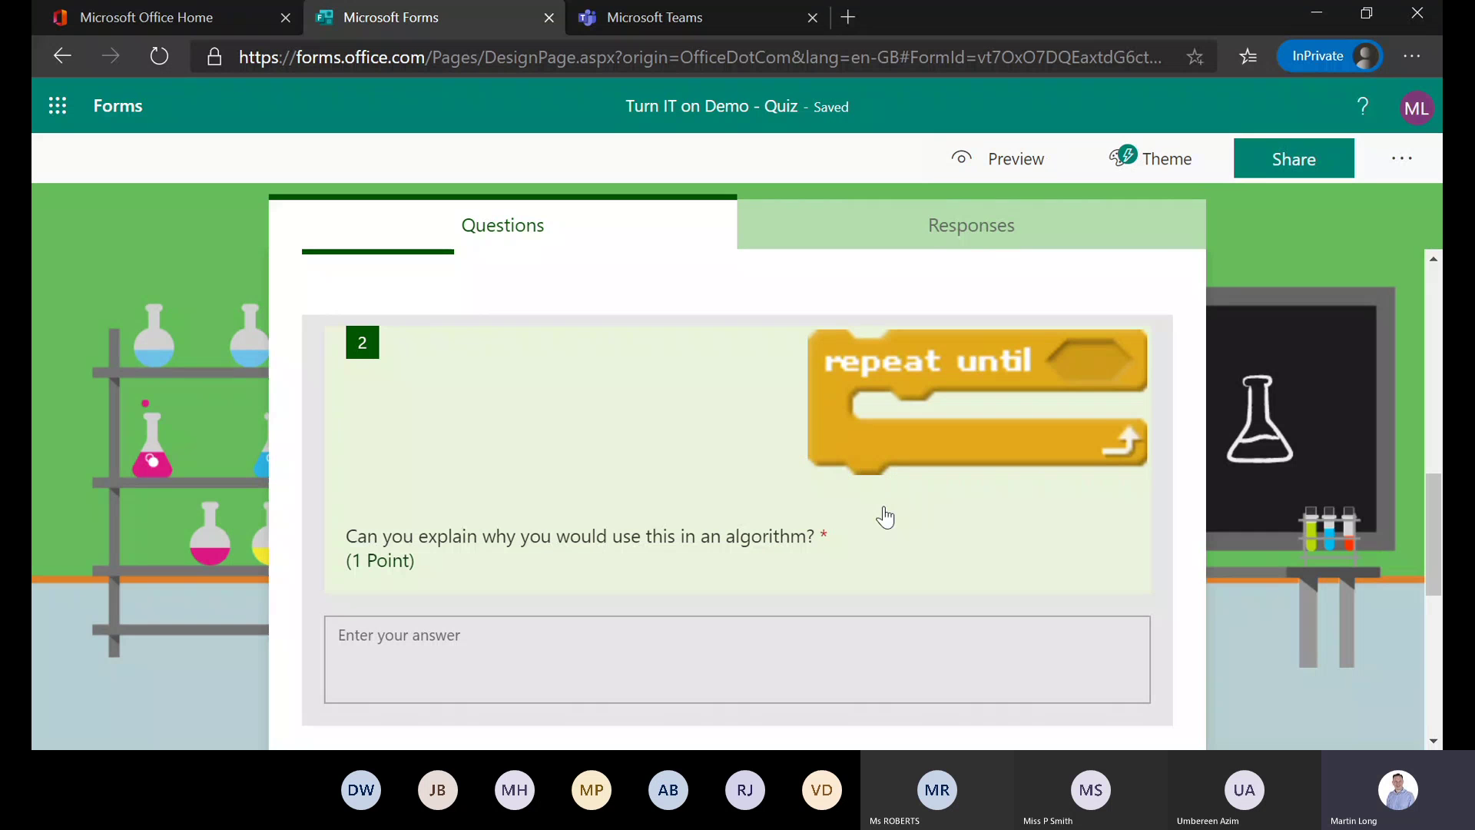
pyautogui.scroll(-1, 845, 554)
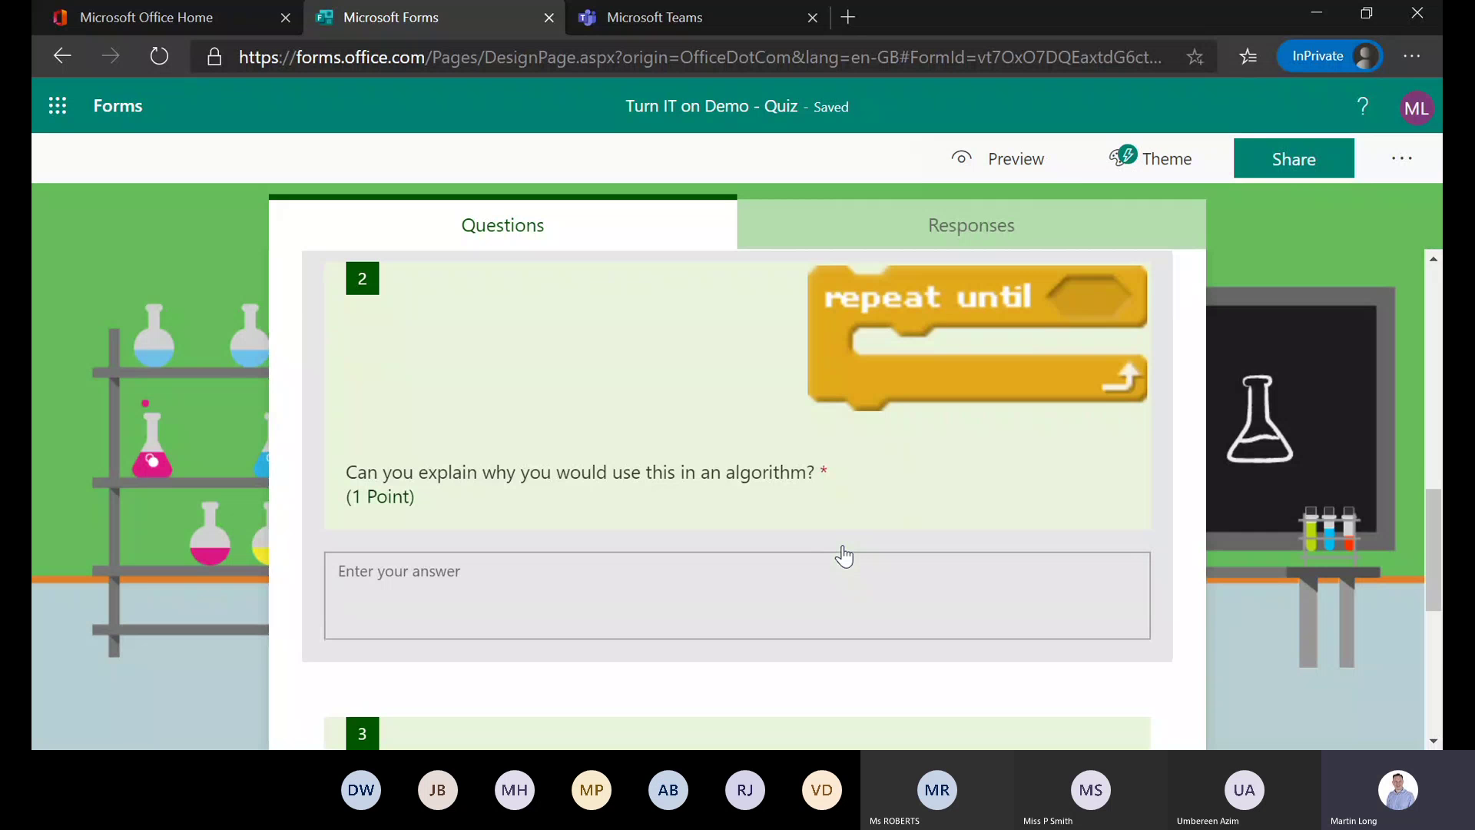
pyautogui.scroll(-3, 845, 555)
pyautogui.click(477, 399)
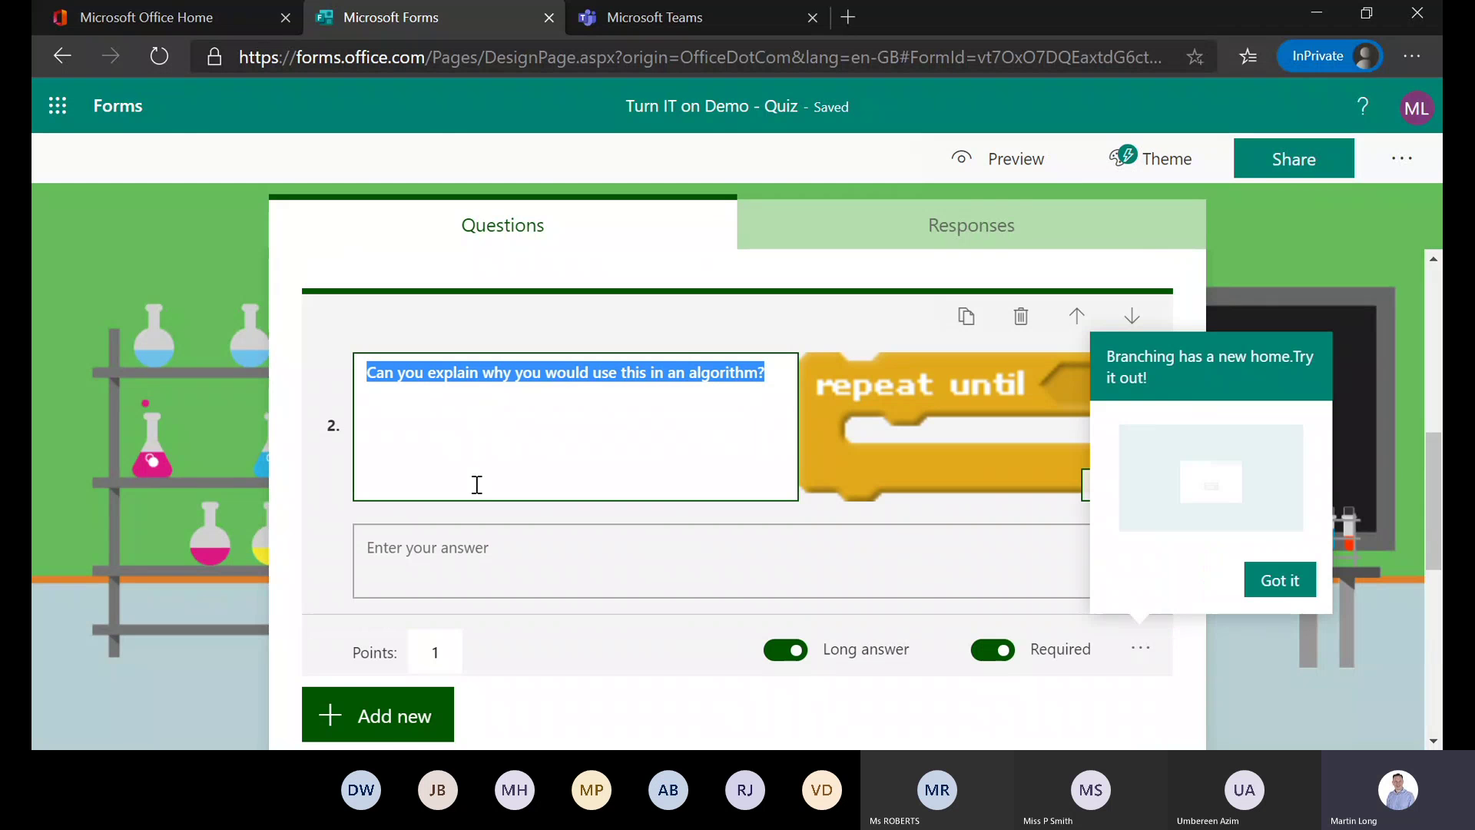
pyautogui.click(508, 565)
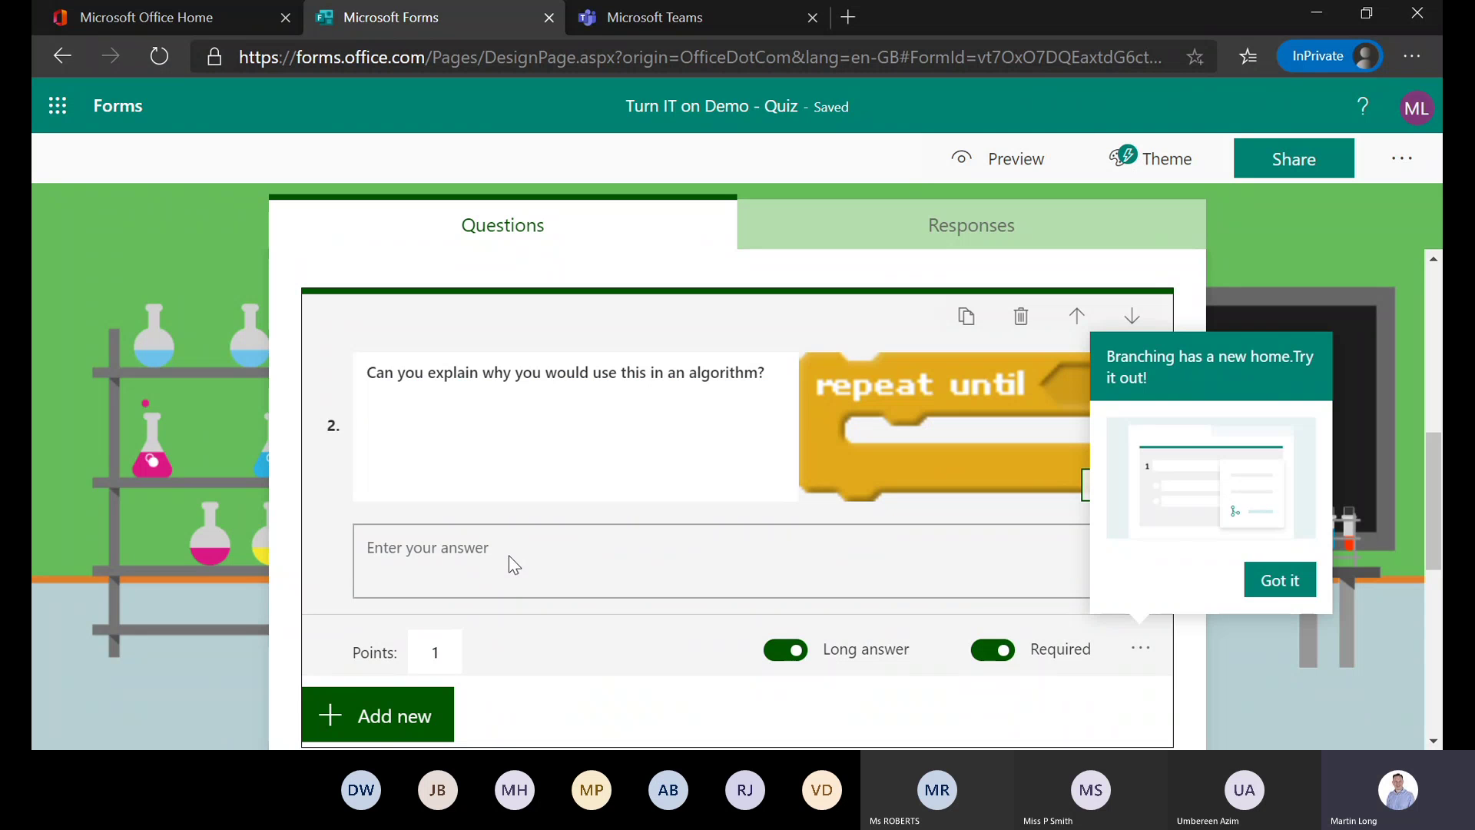
pyautogui.click(1250, 685)
pyautogui.scroll(-5, 929, 622)
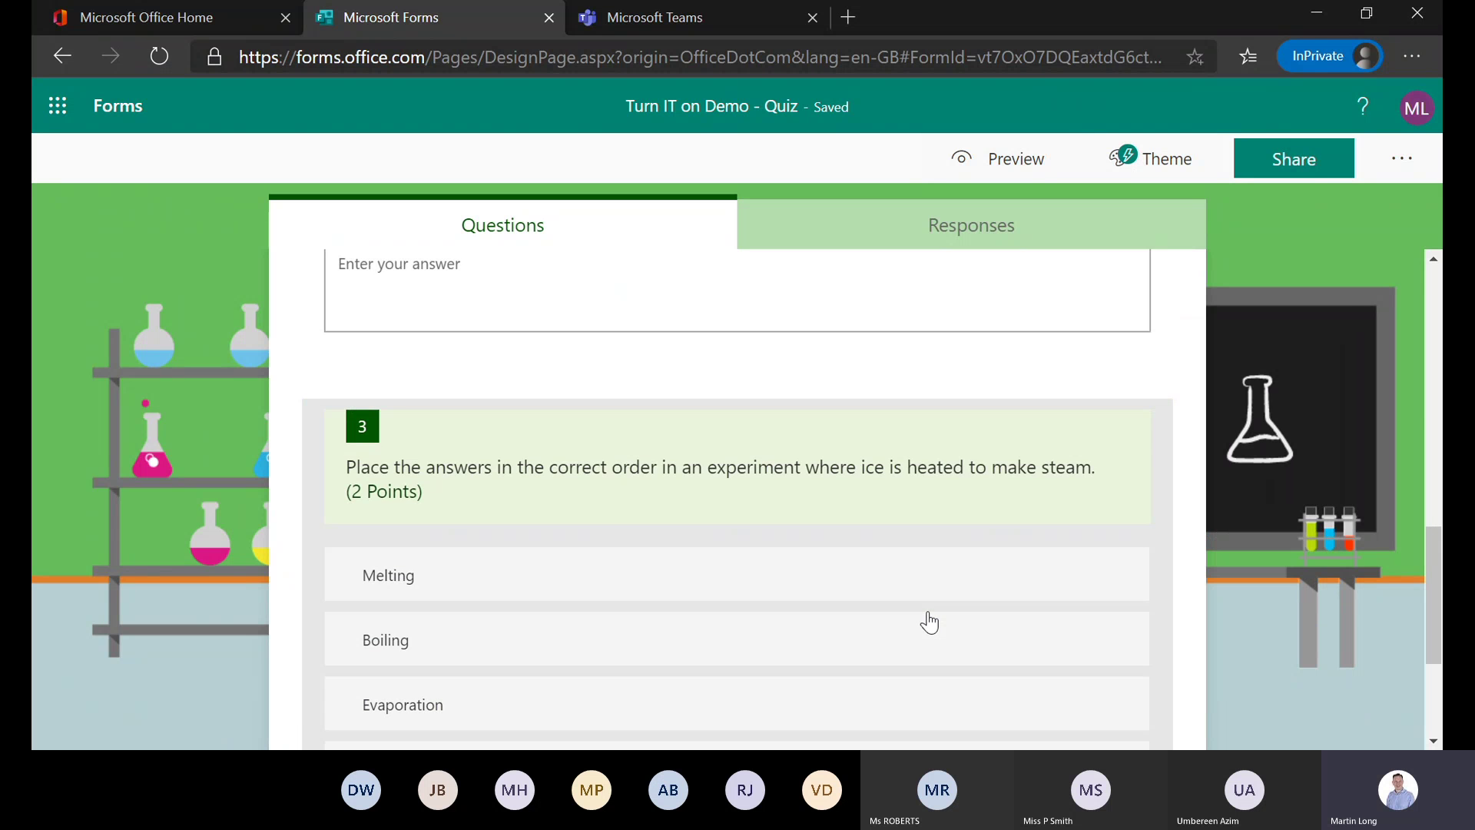
pyautogui.scroll(-1, 930, 623)
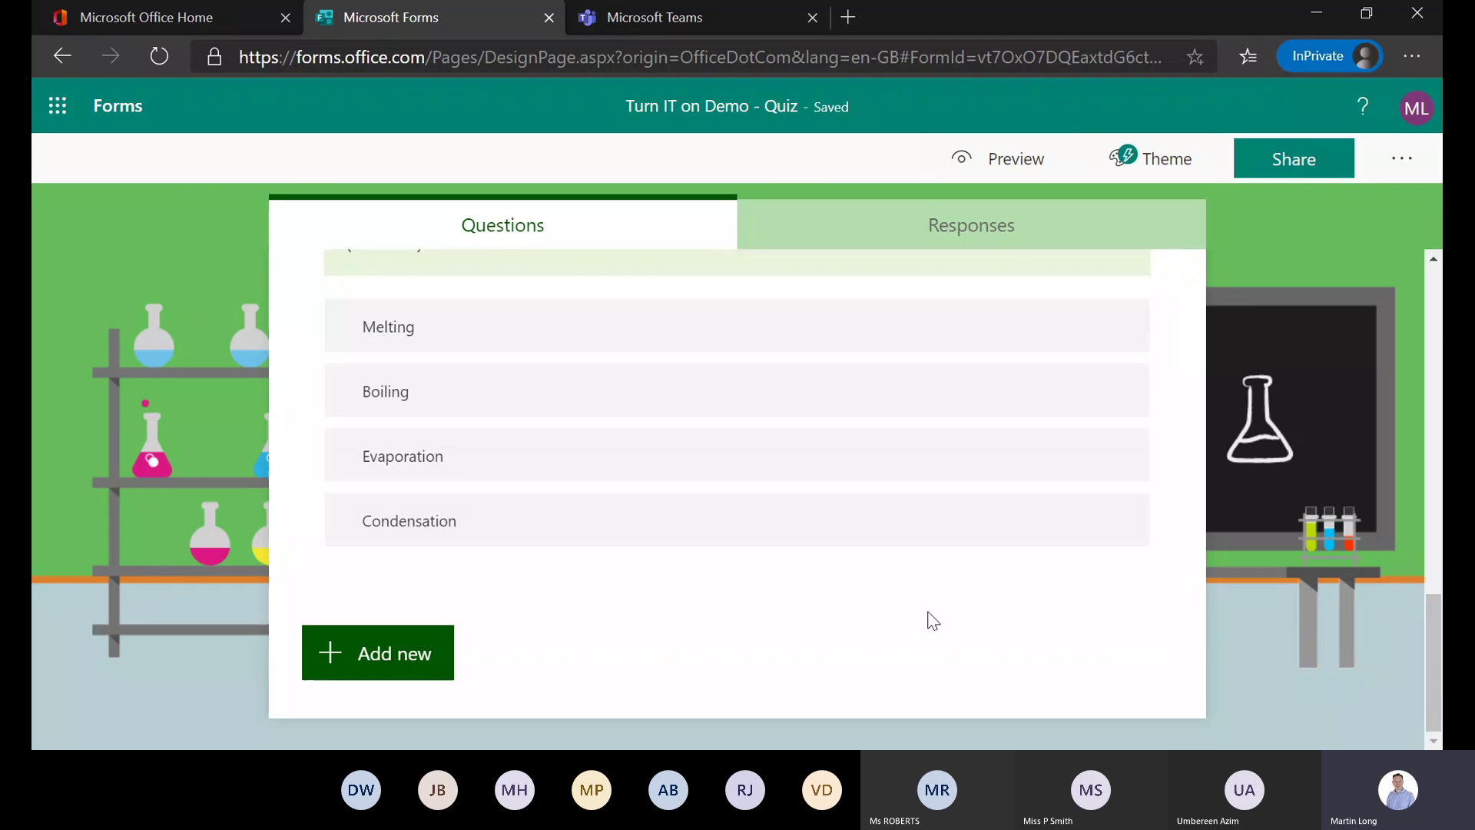
# Preview the quiz in computer view, look through its questions down to the submission area, and return to the editor
pyautogui.click(1020, 163)
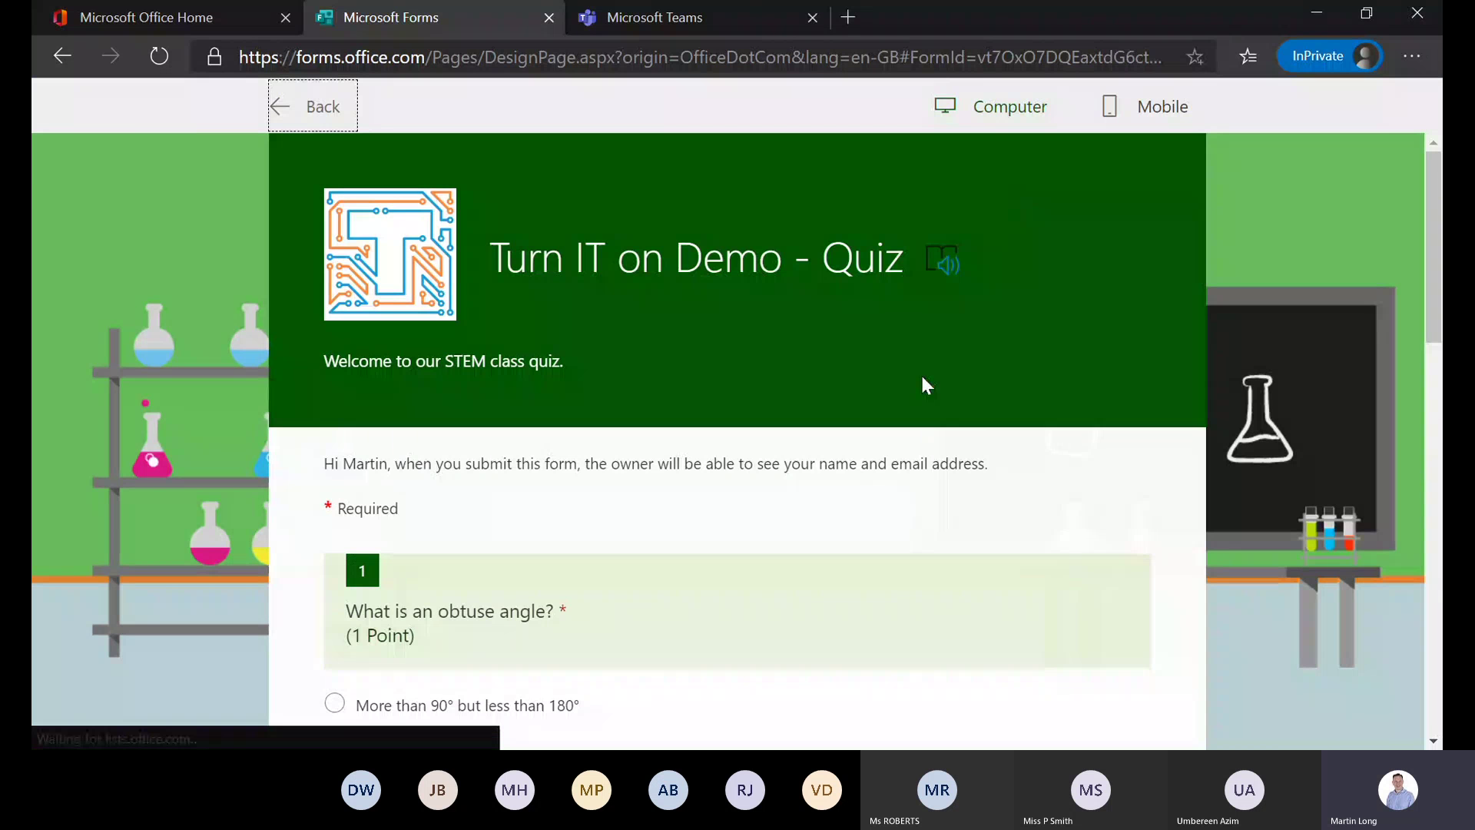
pyautogui.scroll(-3, 922, 384)
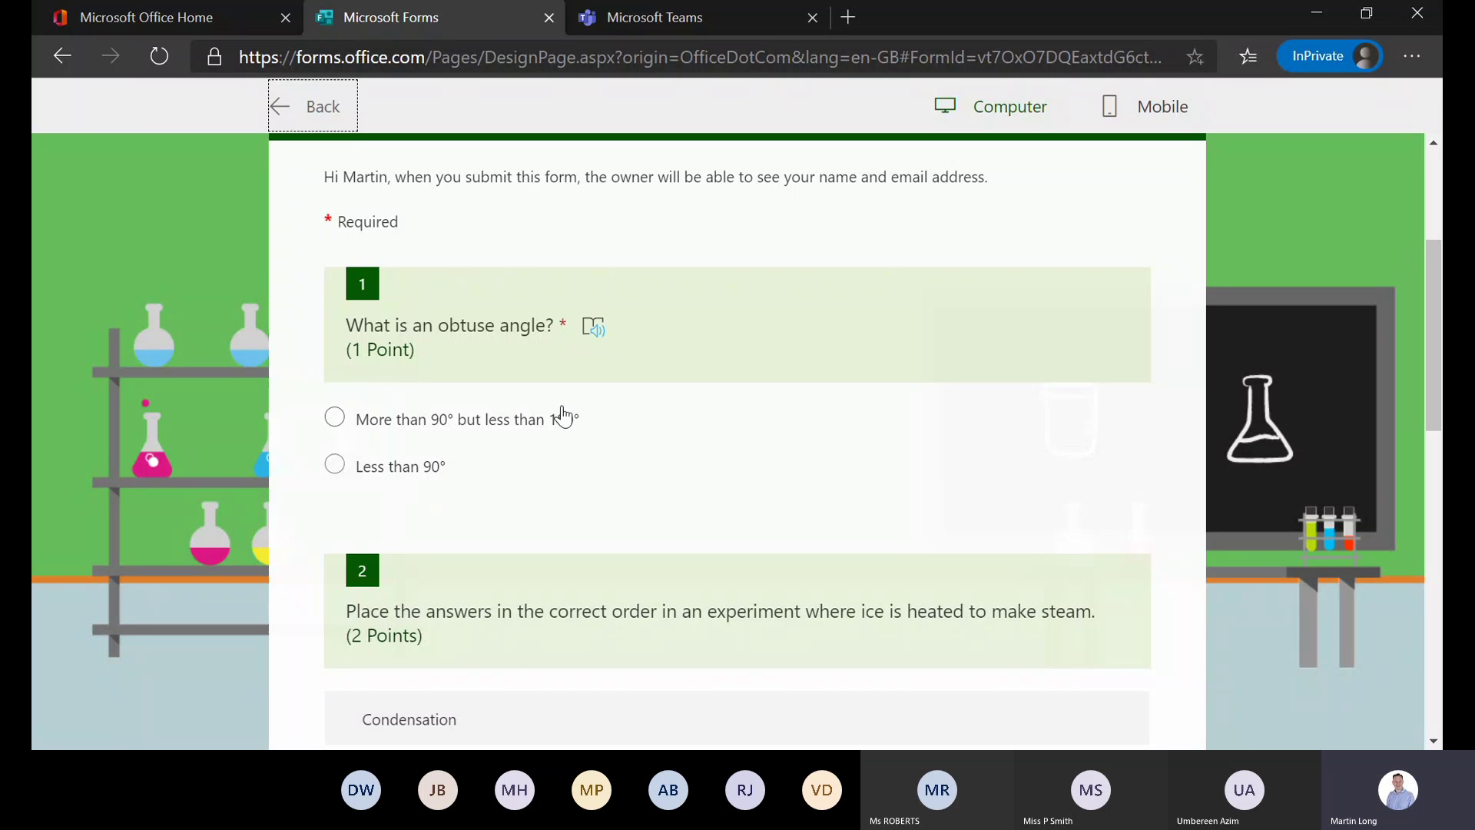
pyautogui.scroll(-3, 680, 493)
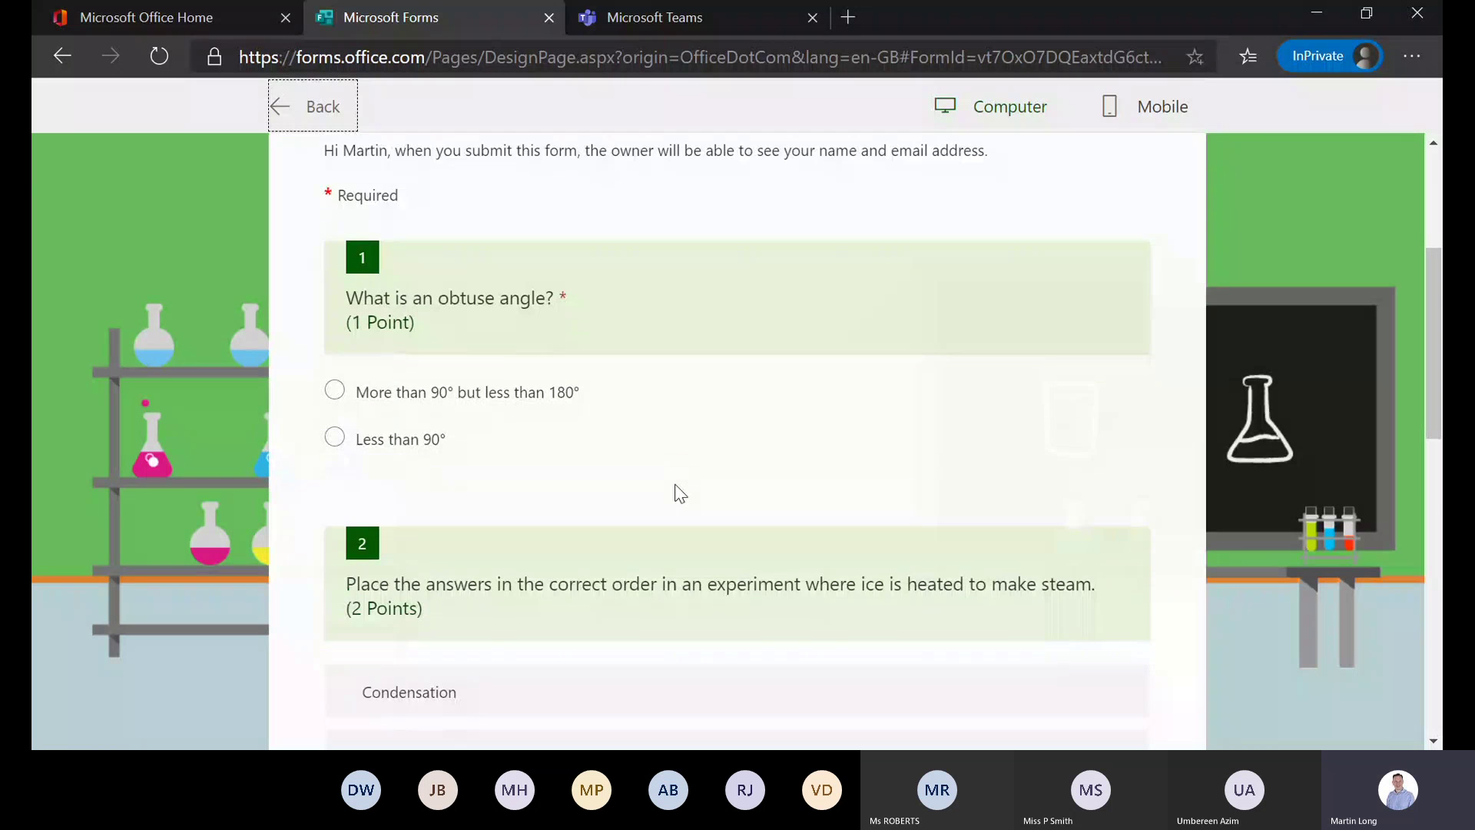
pyautogui.scroll(1, 680, 492)
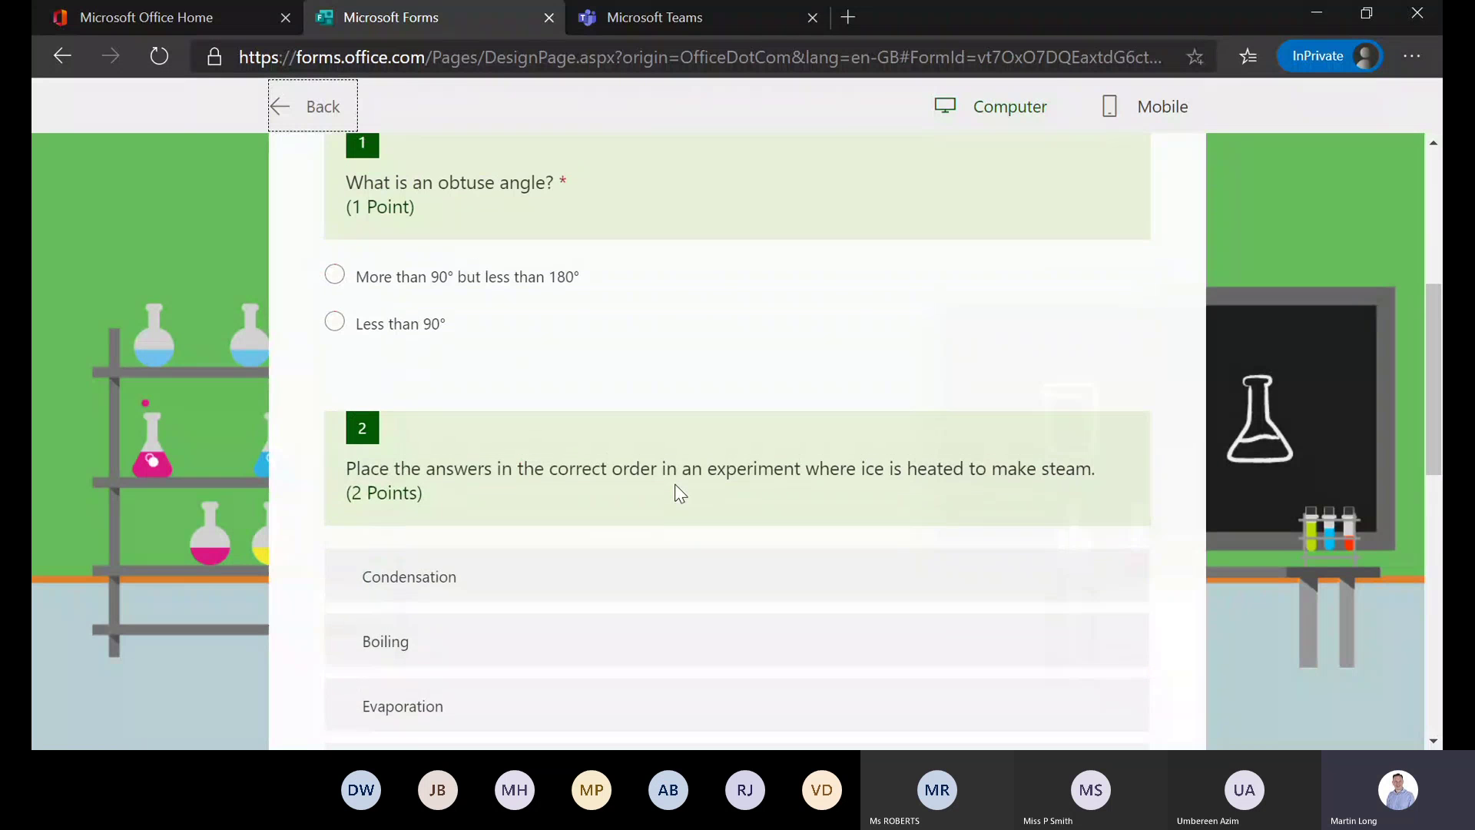
pyautogui.scroll(-3, 680, 493)
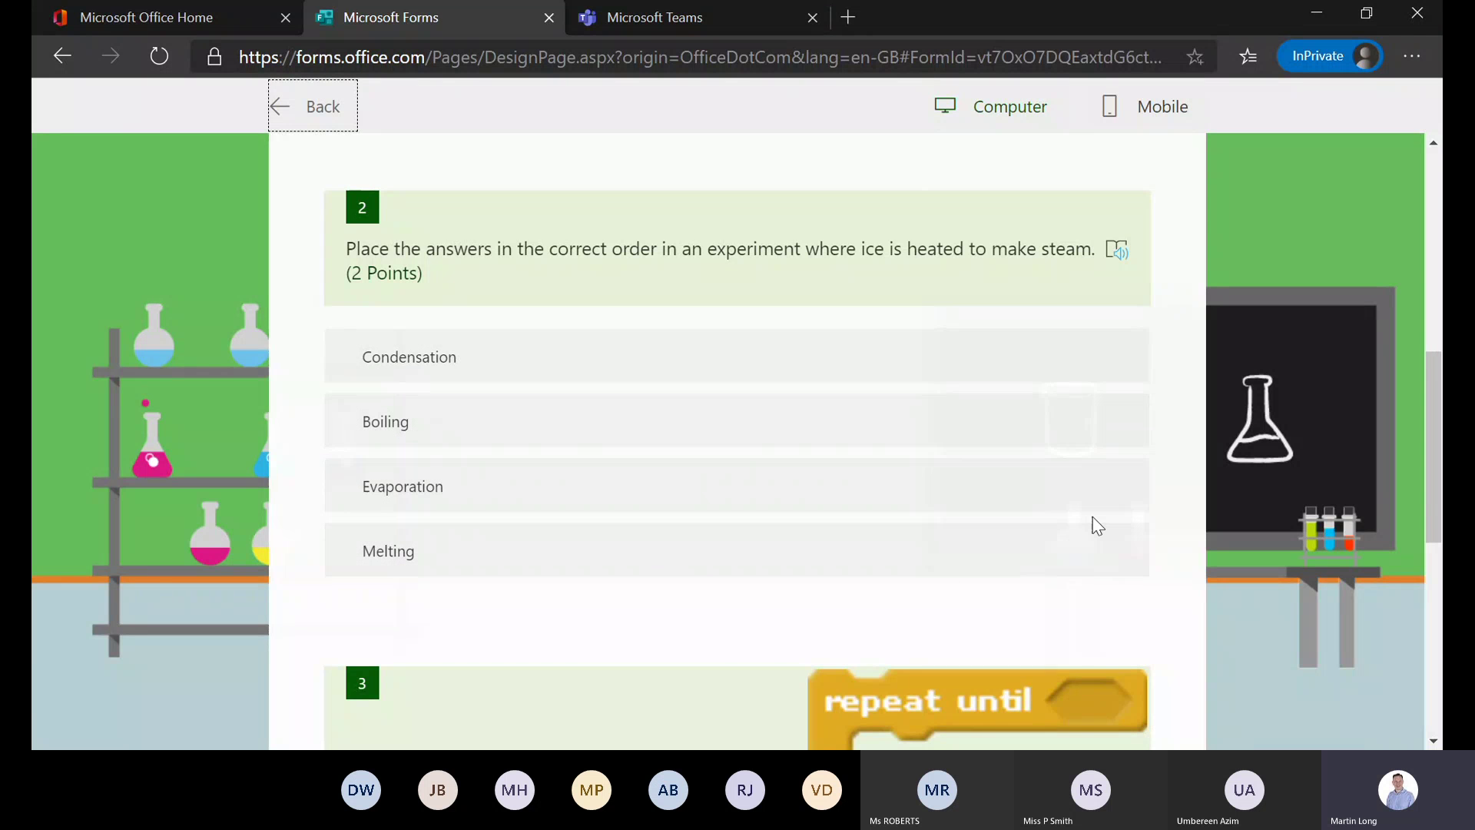
pyautogui.scroll(-5, 988, 596)
pyautogui.click(661, 537)
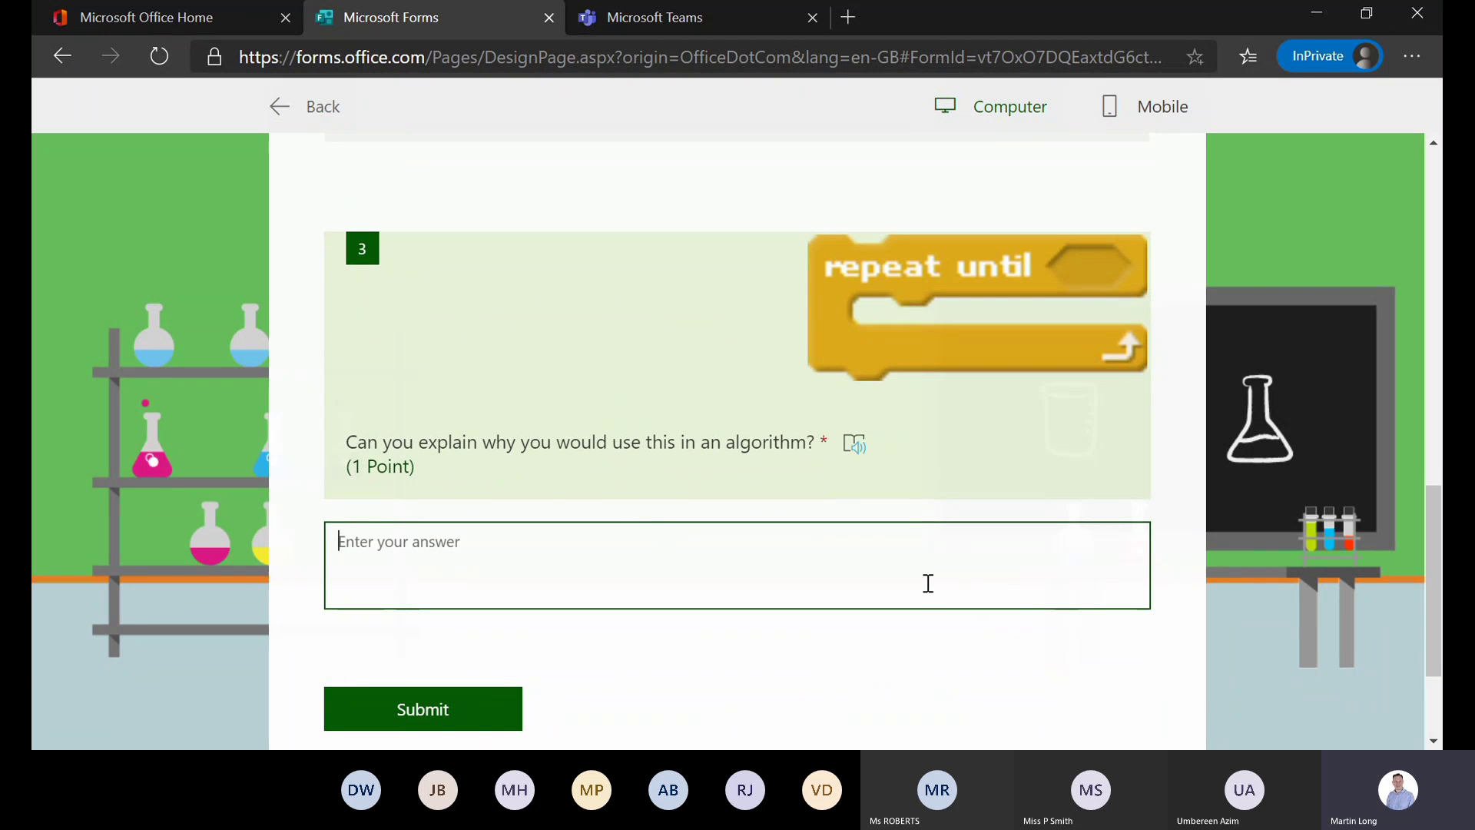
pyautogui.scroll(-3, 929, 583)
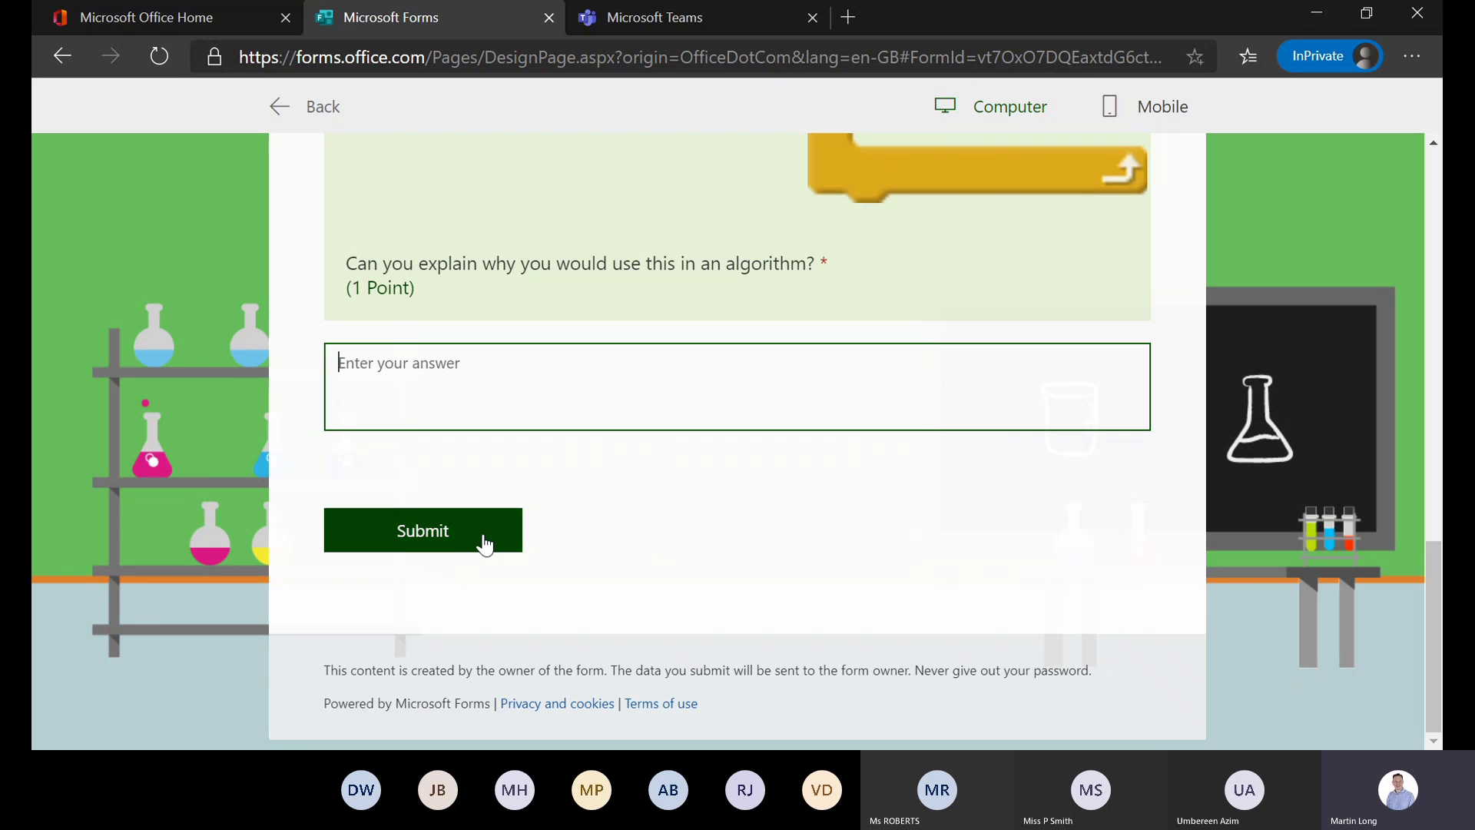
pyautogui.scroll(15, 484, 544)
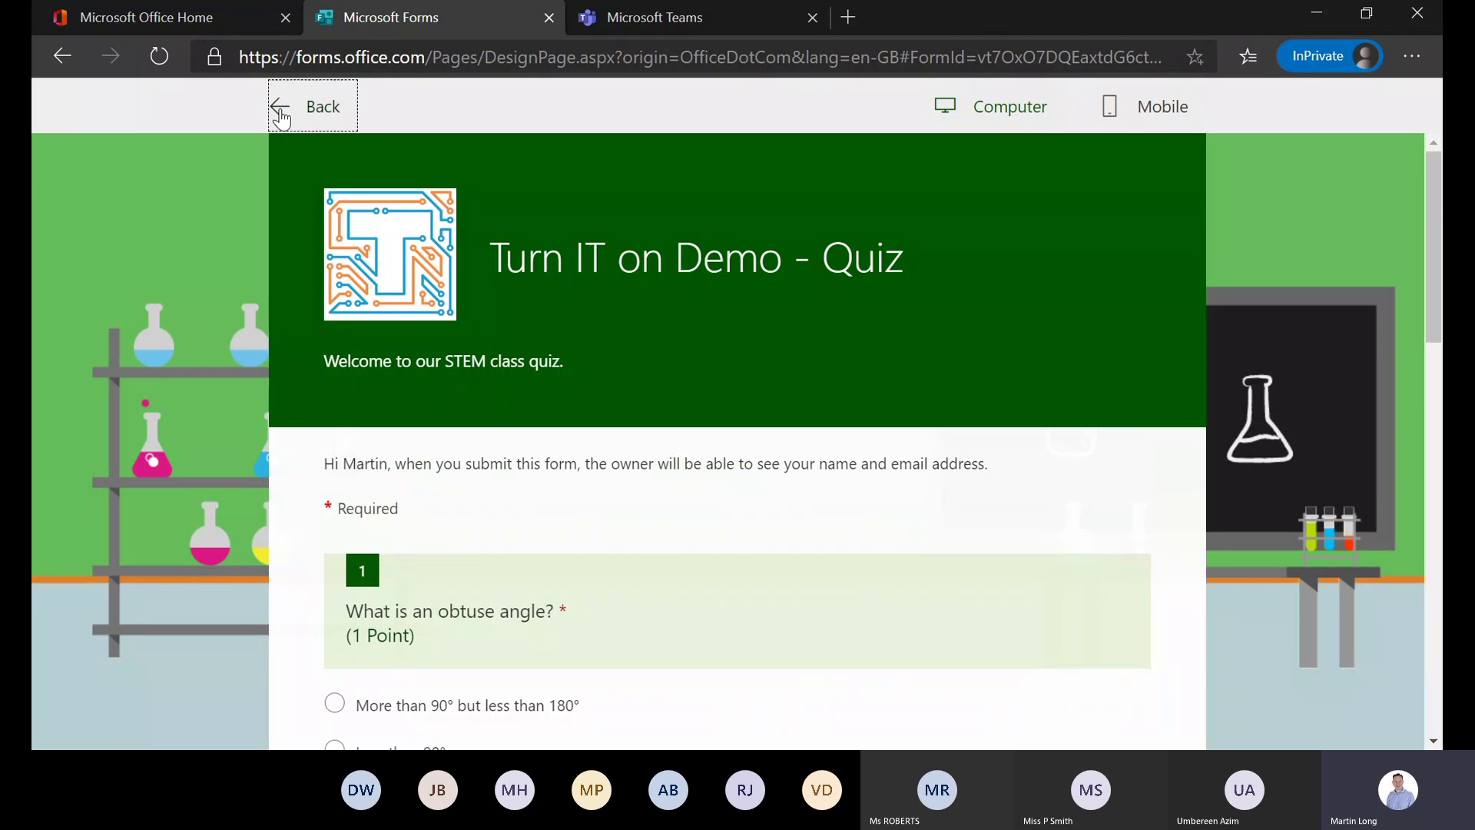
pyautogui.click(280, 107)
# Check the quiz's response summary and the tools for reviewing answers and posting scores, and return to the forms list
pyautogui.click(876, 238)
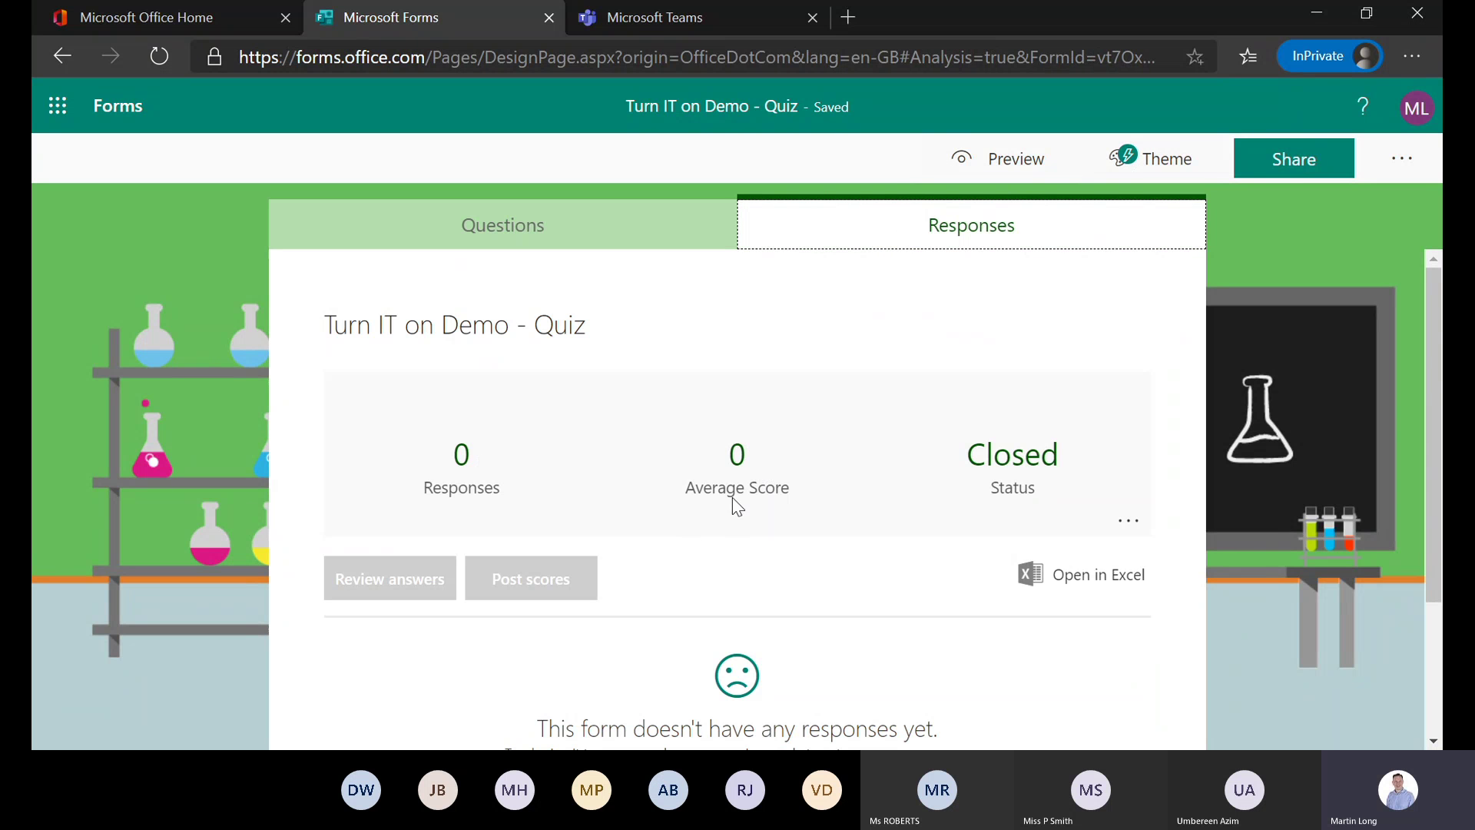
pyautogui.scroll(-1, 740, 471)
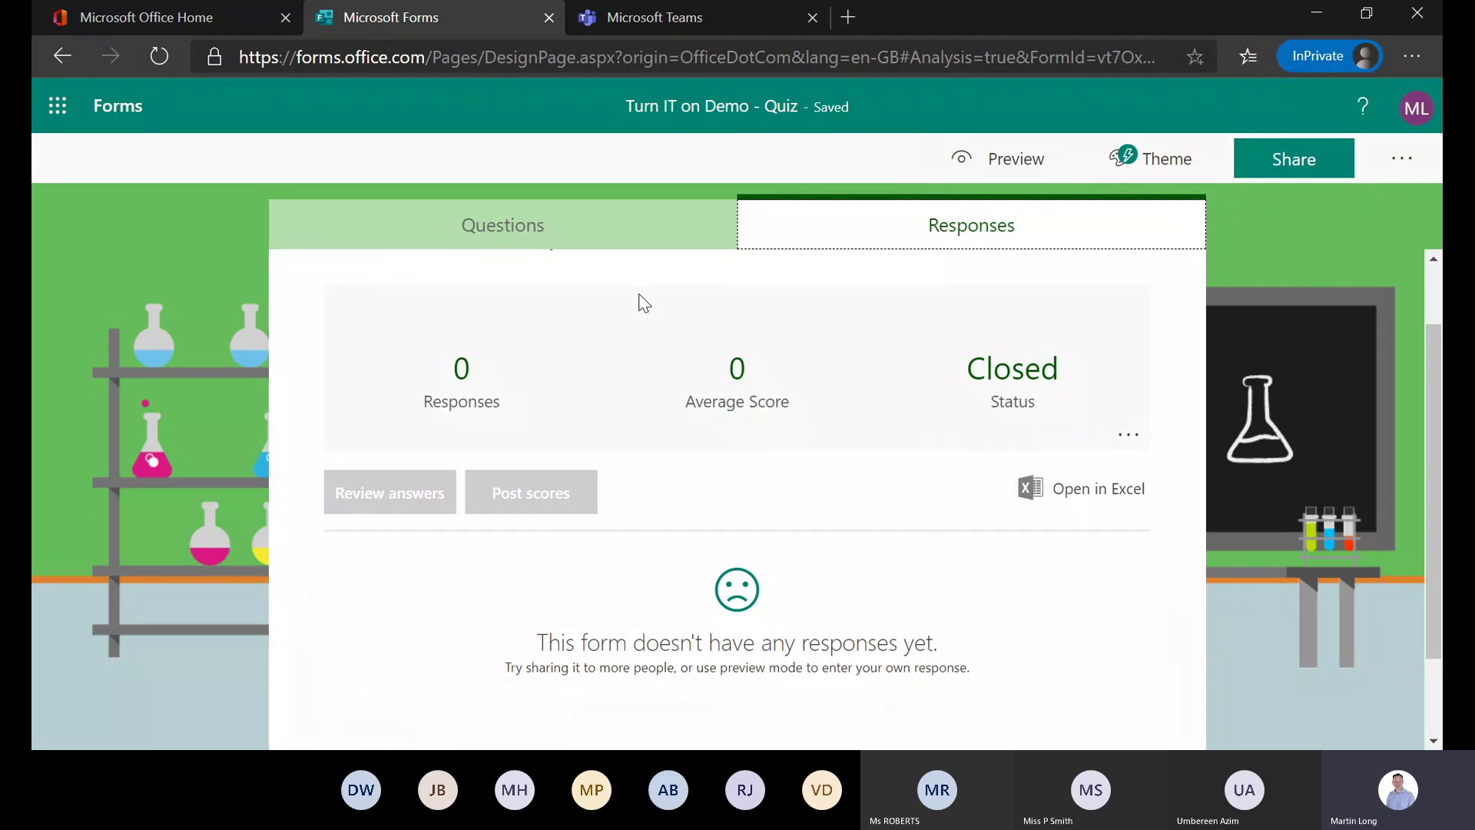
pyautogui.click(133, 122)
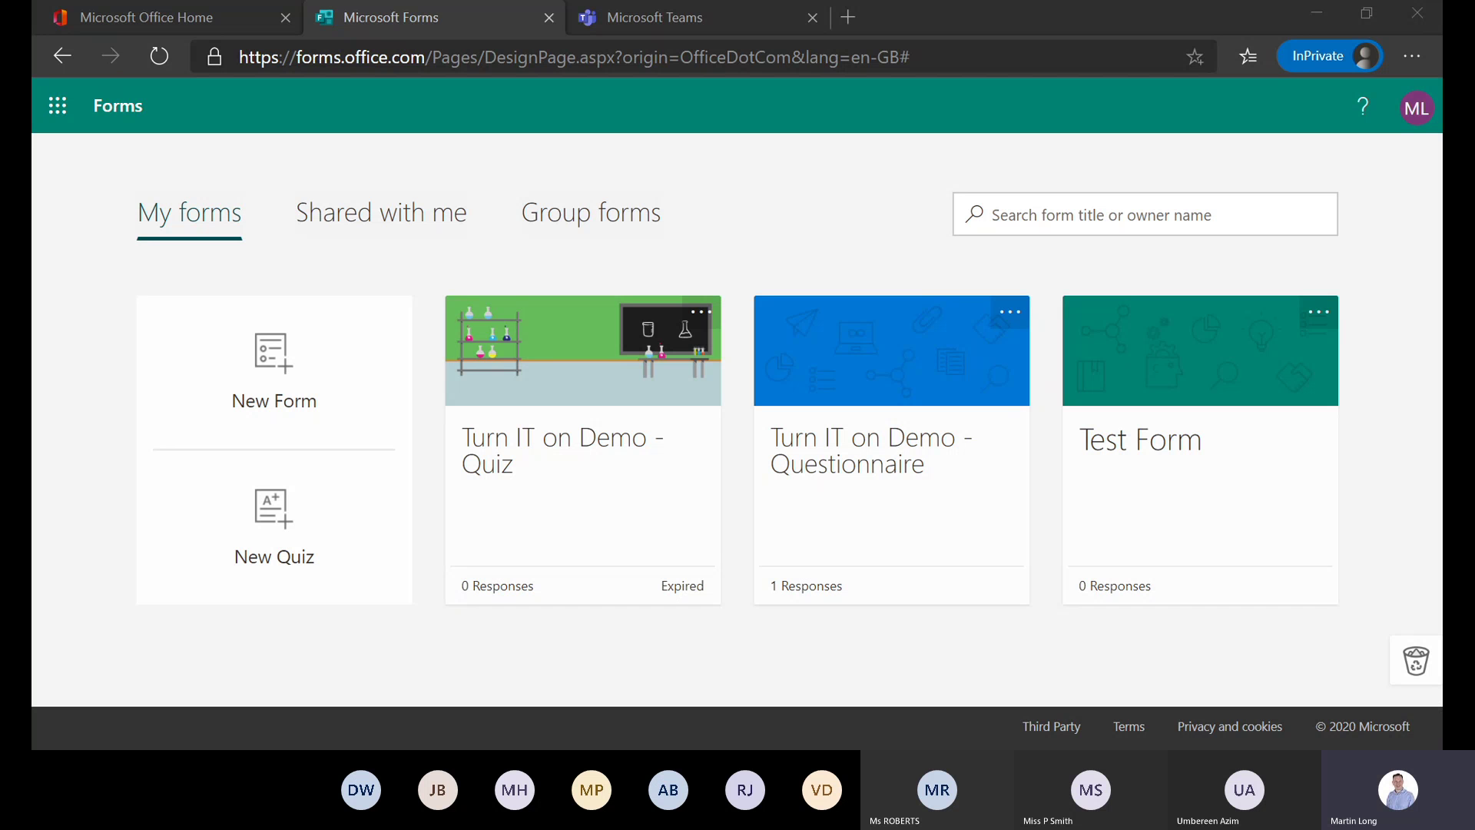
pyautogui.click(672, 698)
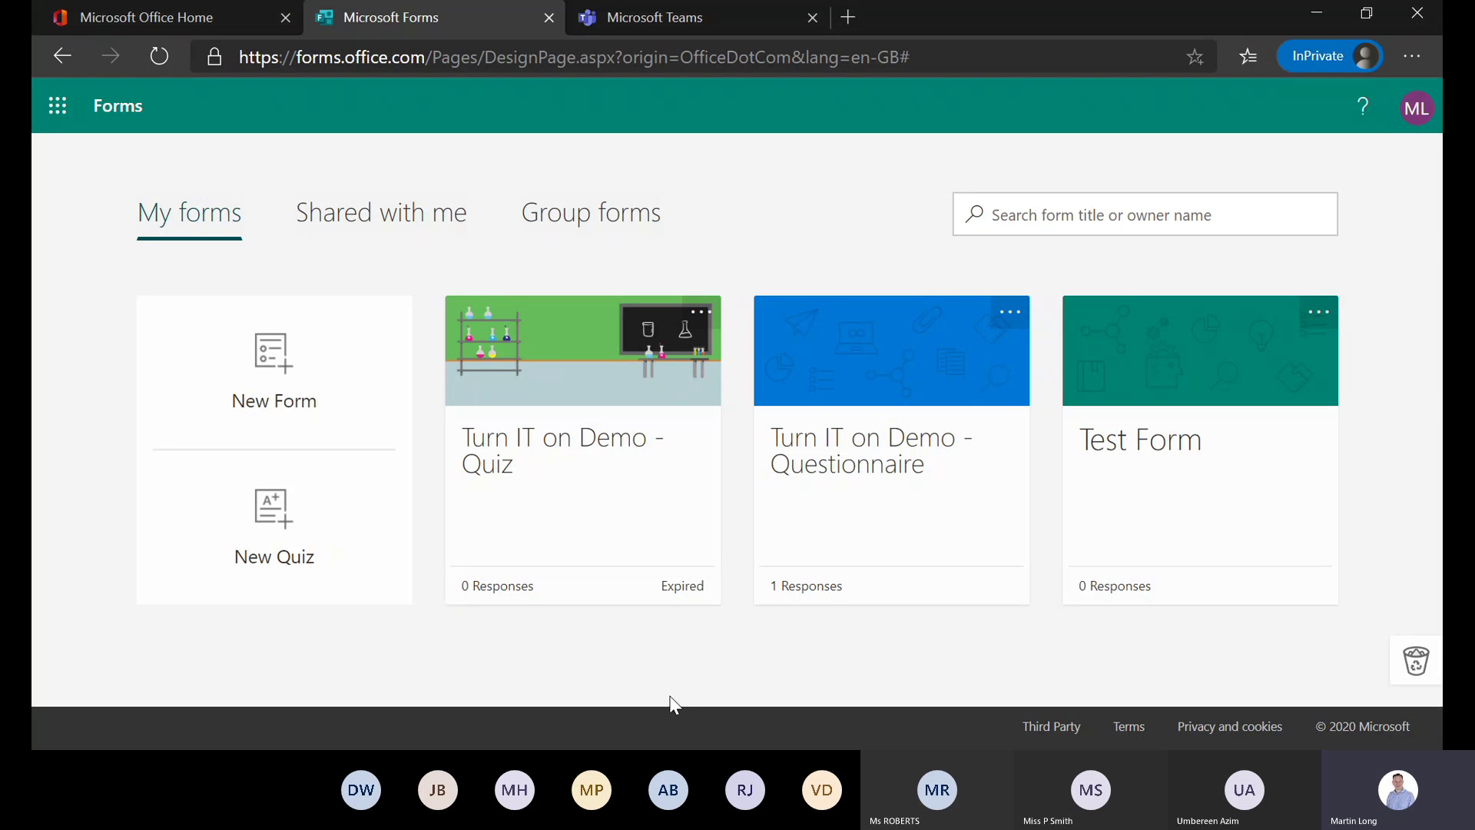
# Reopen Turn IT on Demo - Quiz and open the obtuse angle question for editing
pyautogui.click(554, 447)
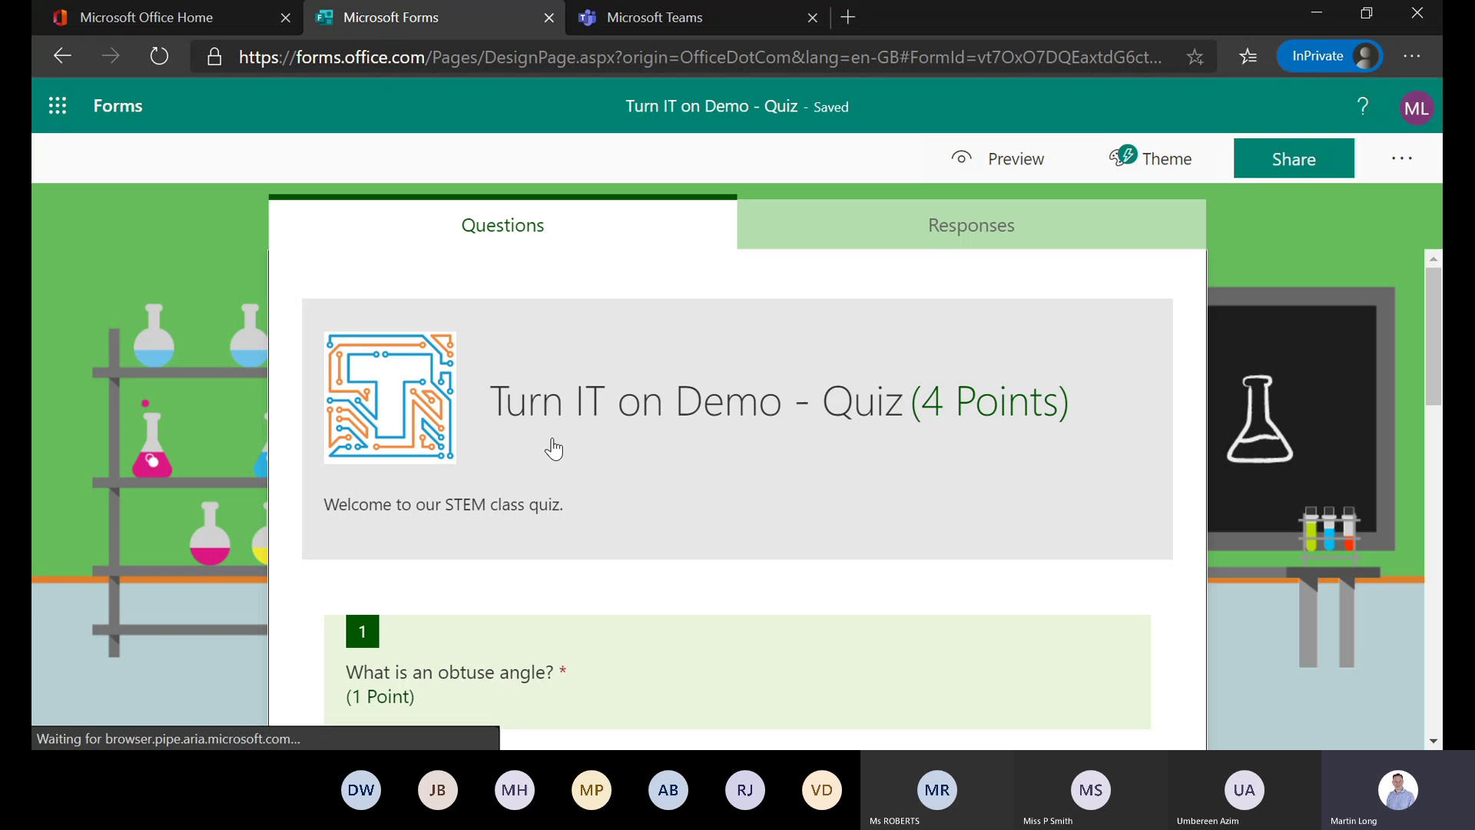
pyautogui.scroll(-3, 823, 576)
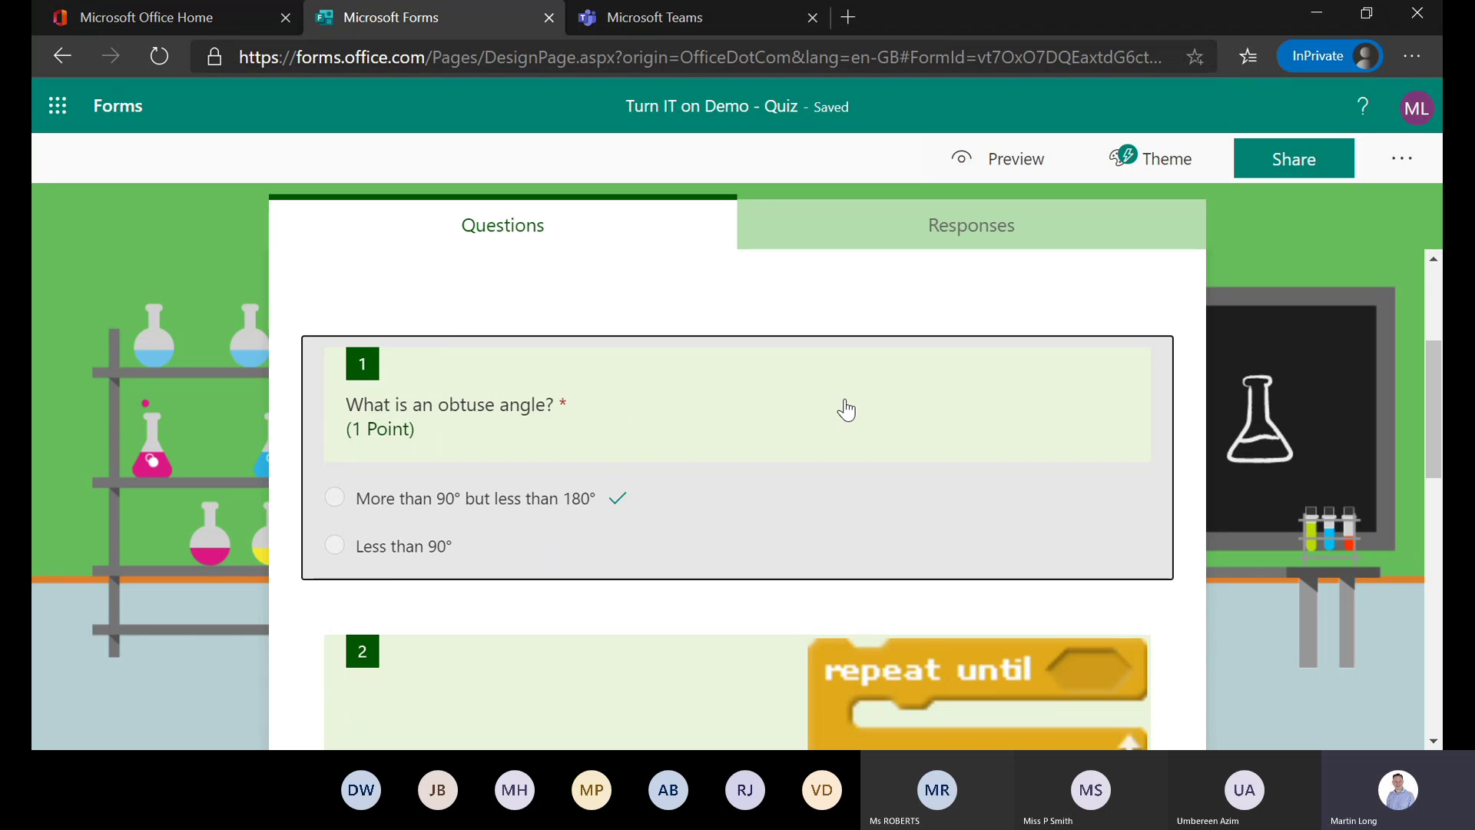
pyautogui.click(843, 410)
# Switch the correct answer to "Less than 90°", clear that mark, and mark "More than 90° but less than 180°" as correct again
pyautogui.click(913, 427)
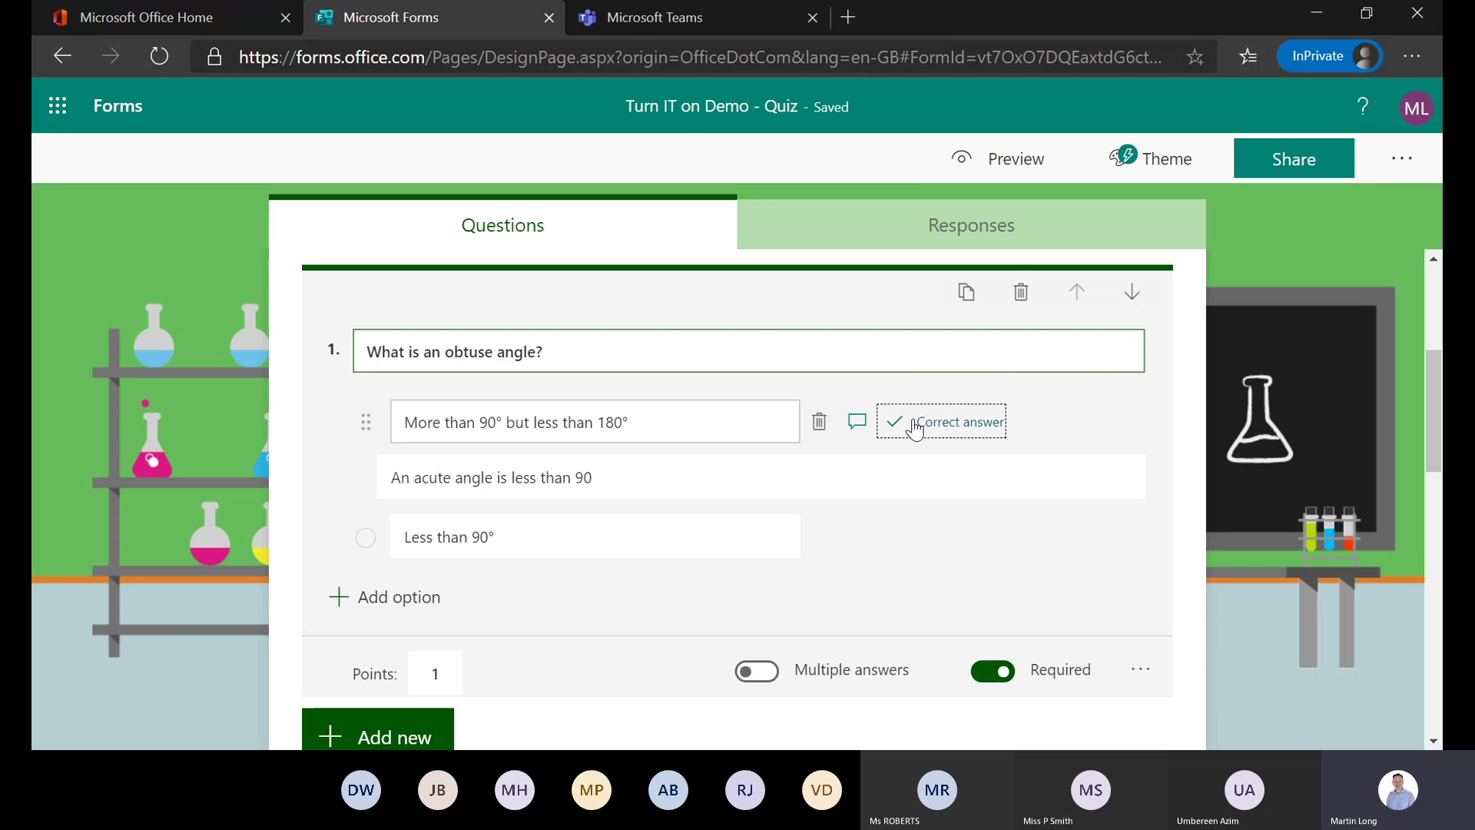
pyautogui.click(895, 537)
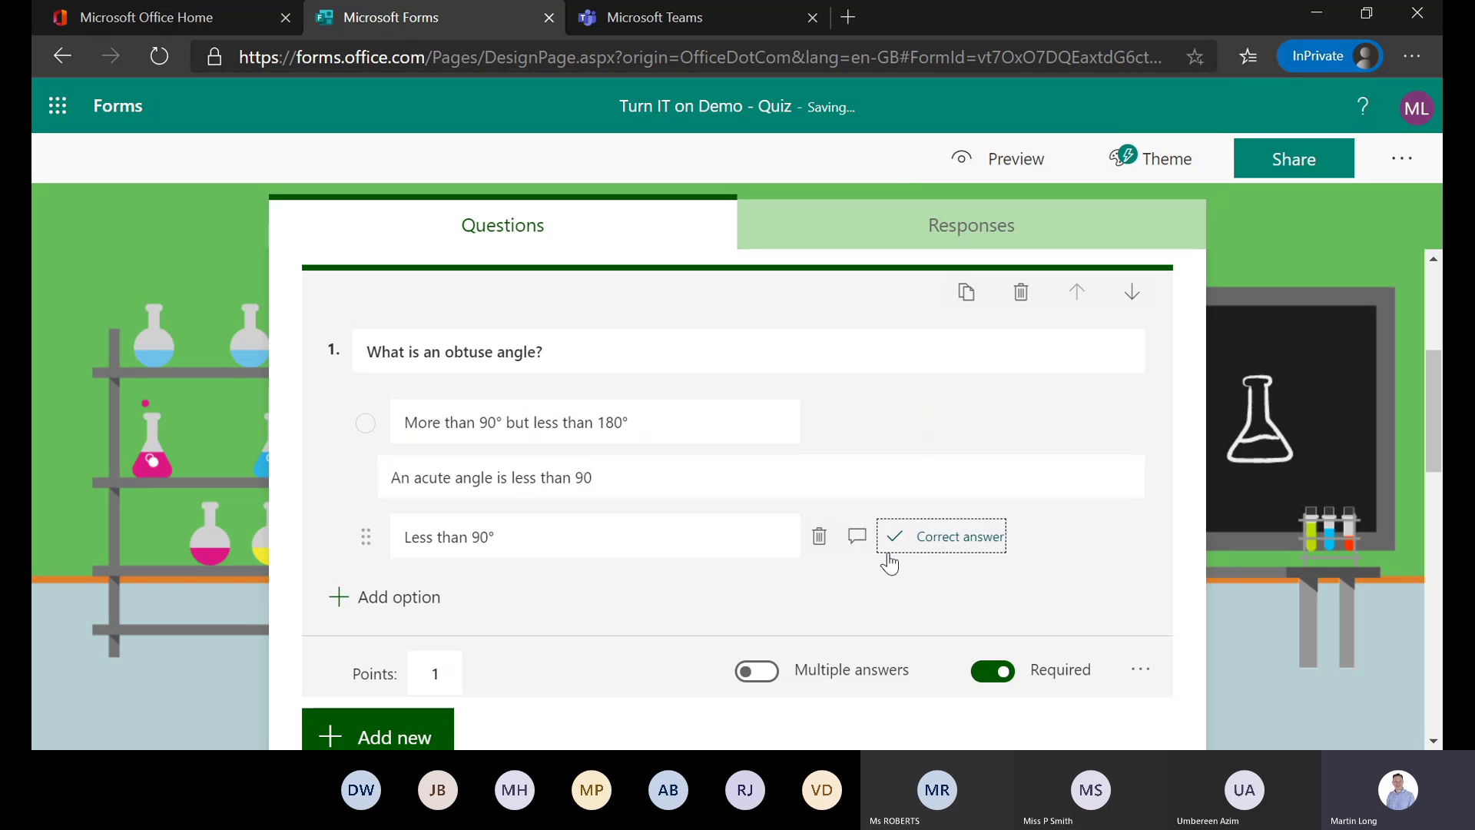
pyautogui.click(915, 550)
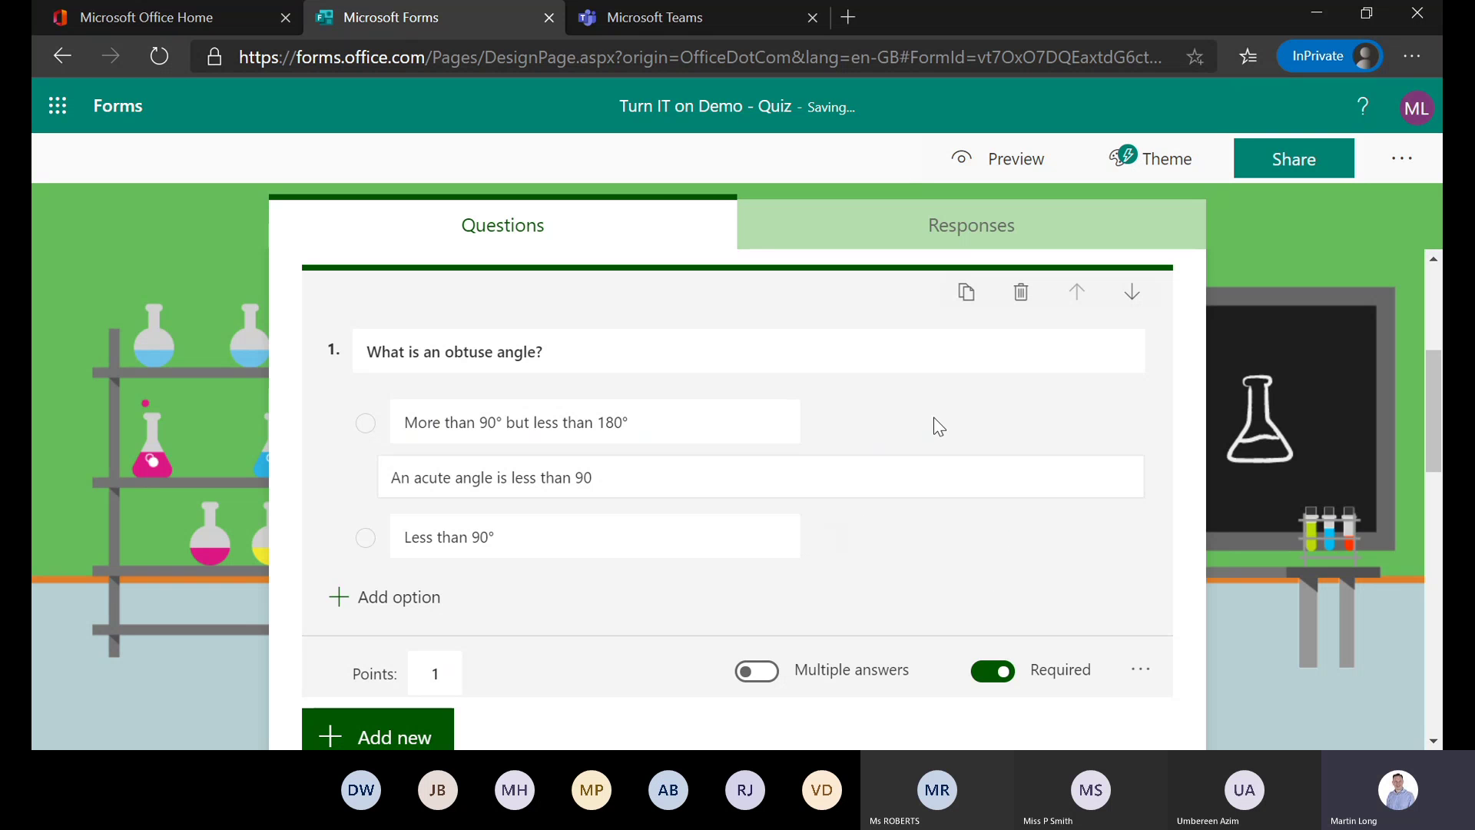
pyautogui.click(897, 424)
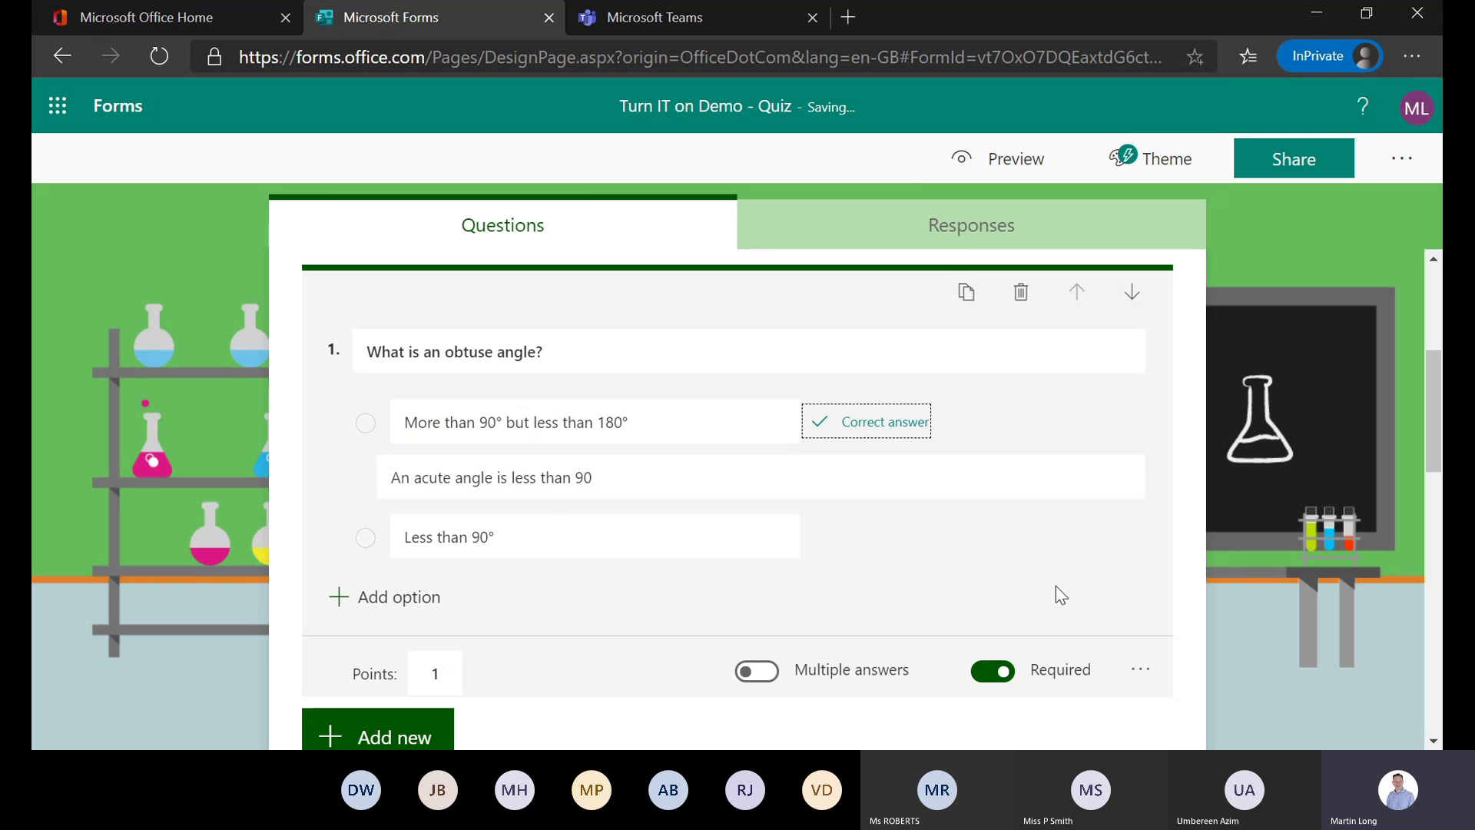